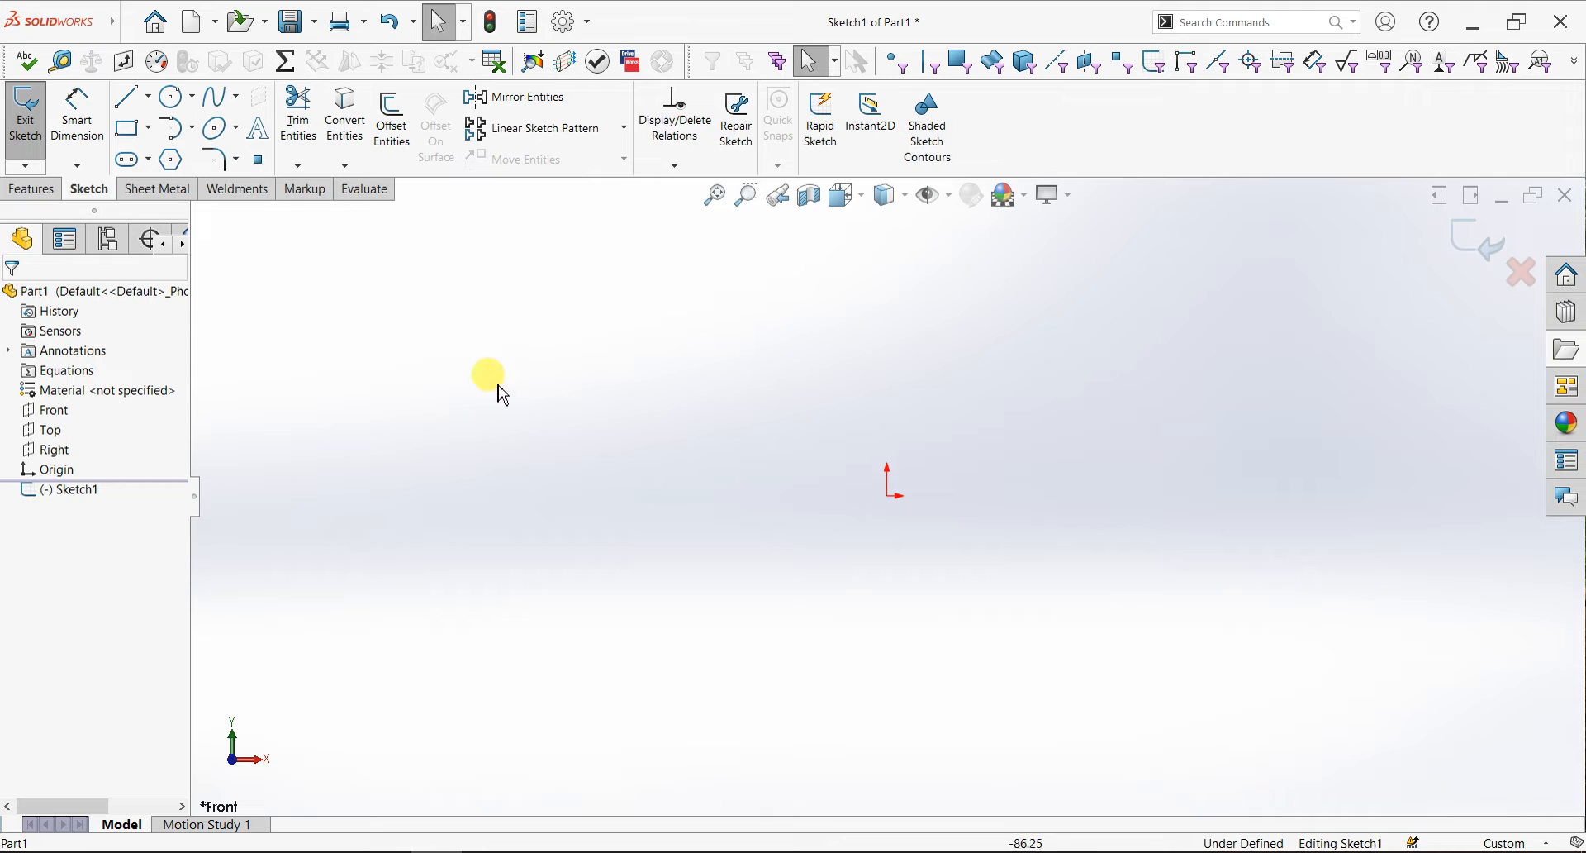
# - Sketch a corner rectangle from the origin down and to the left, about 88 mm wide and 28 mm high
pyautogui.click(133, 128)
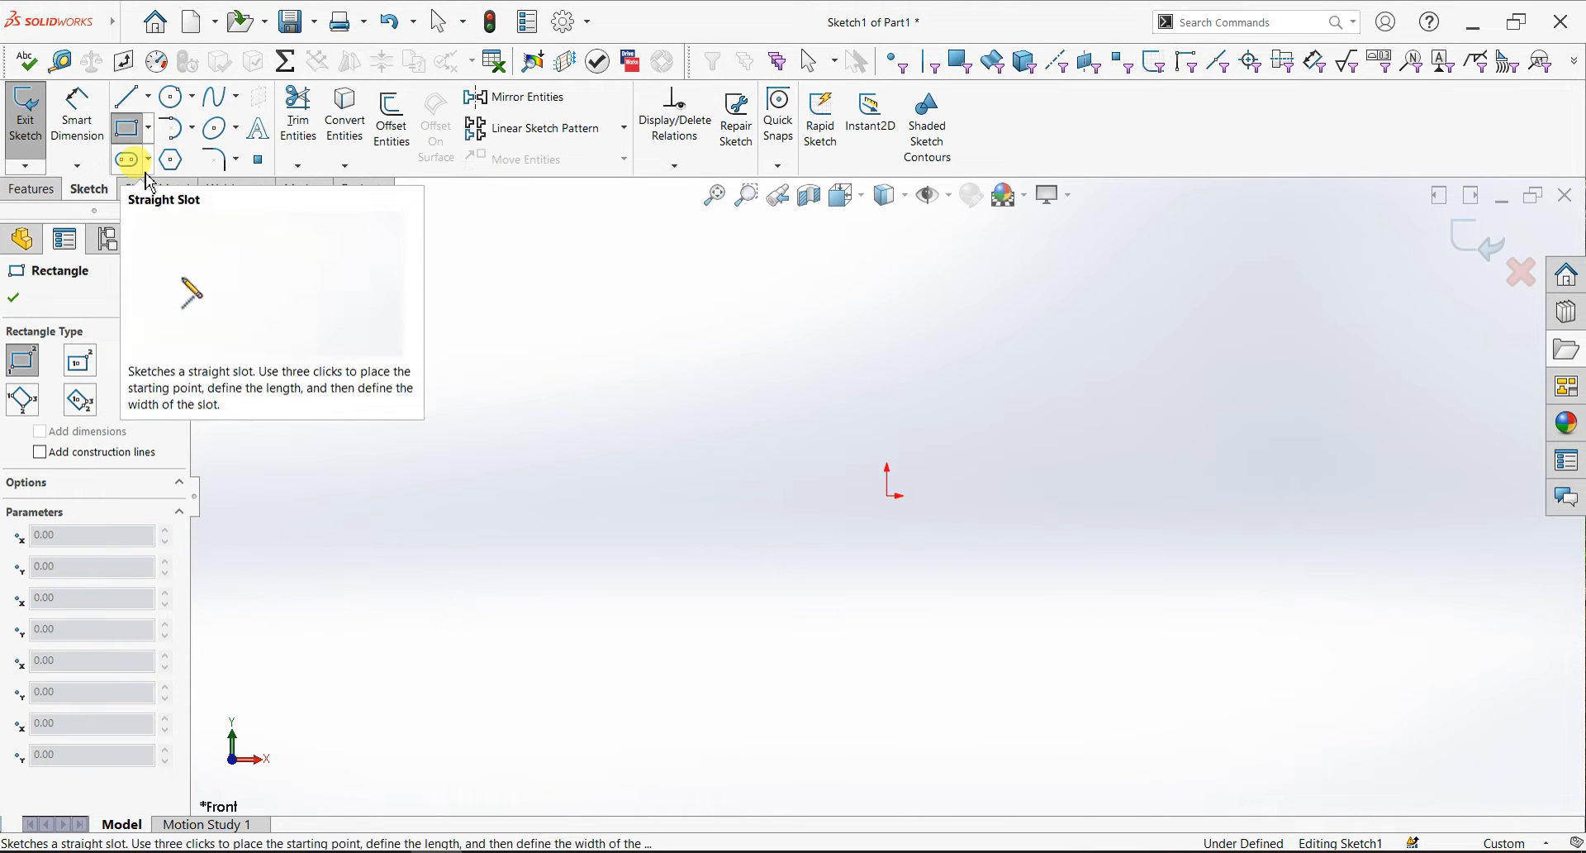
pyautogui.click(888, 496)
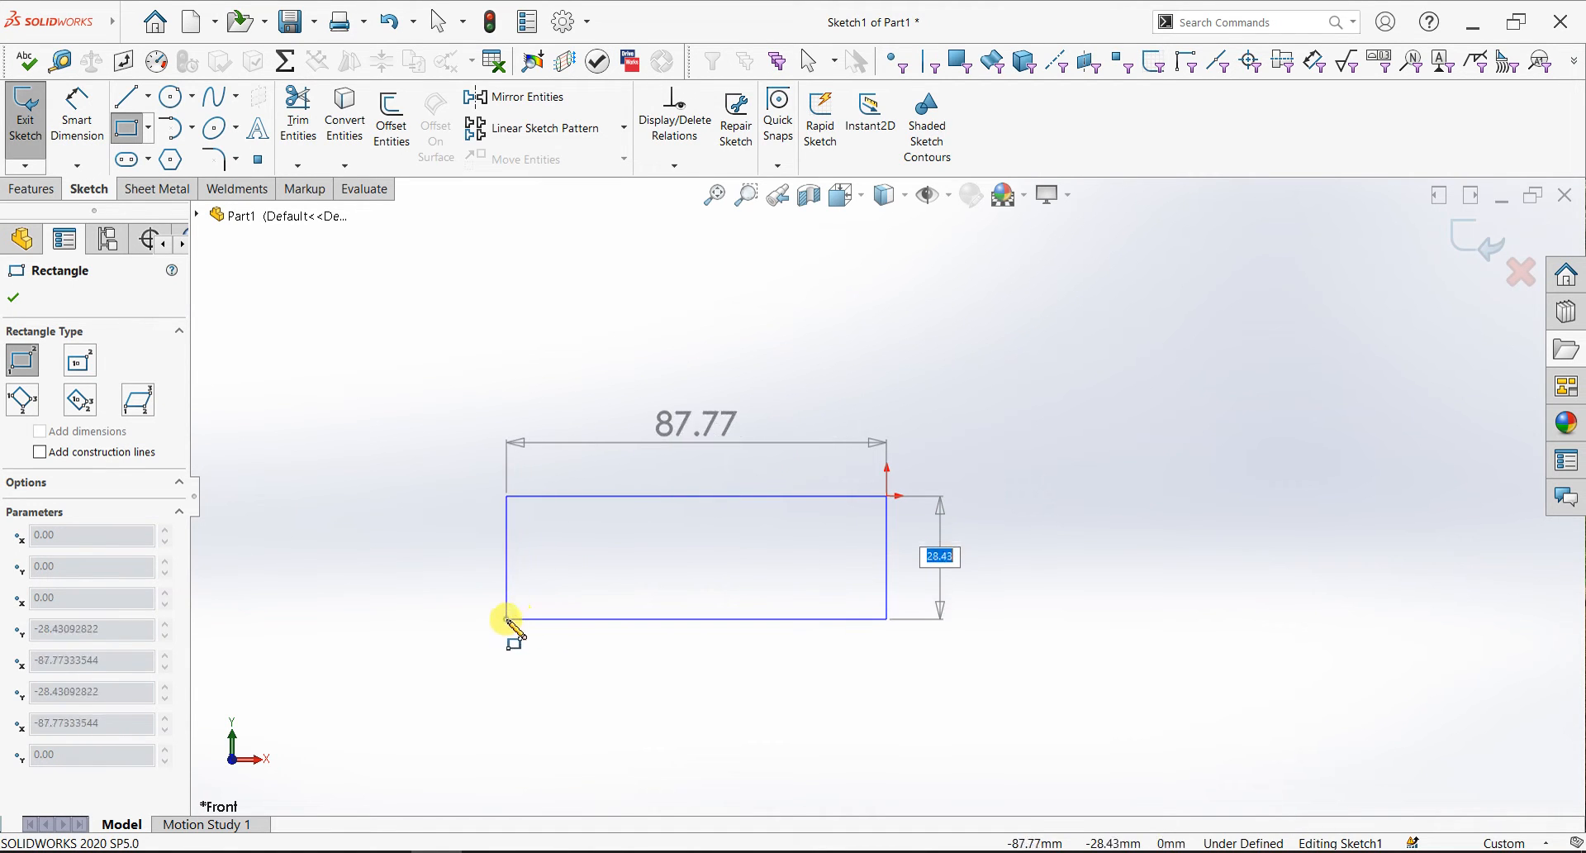
pyautogui.click(507, 619)
pyautogui.press('Escape')
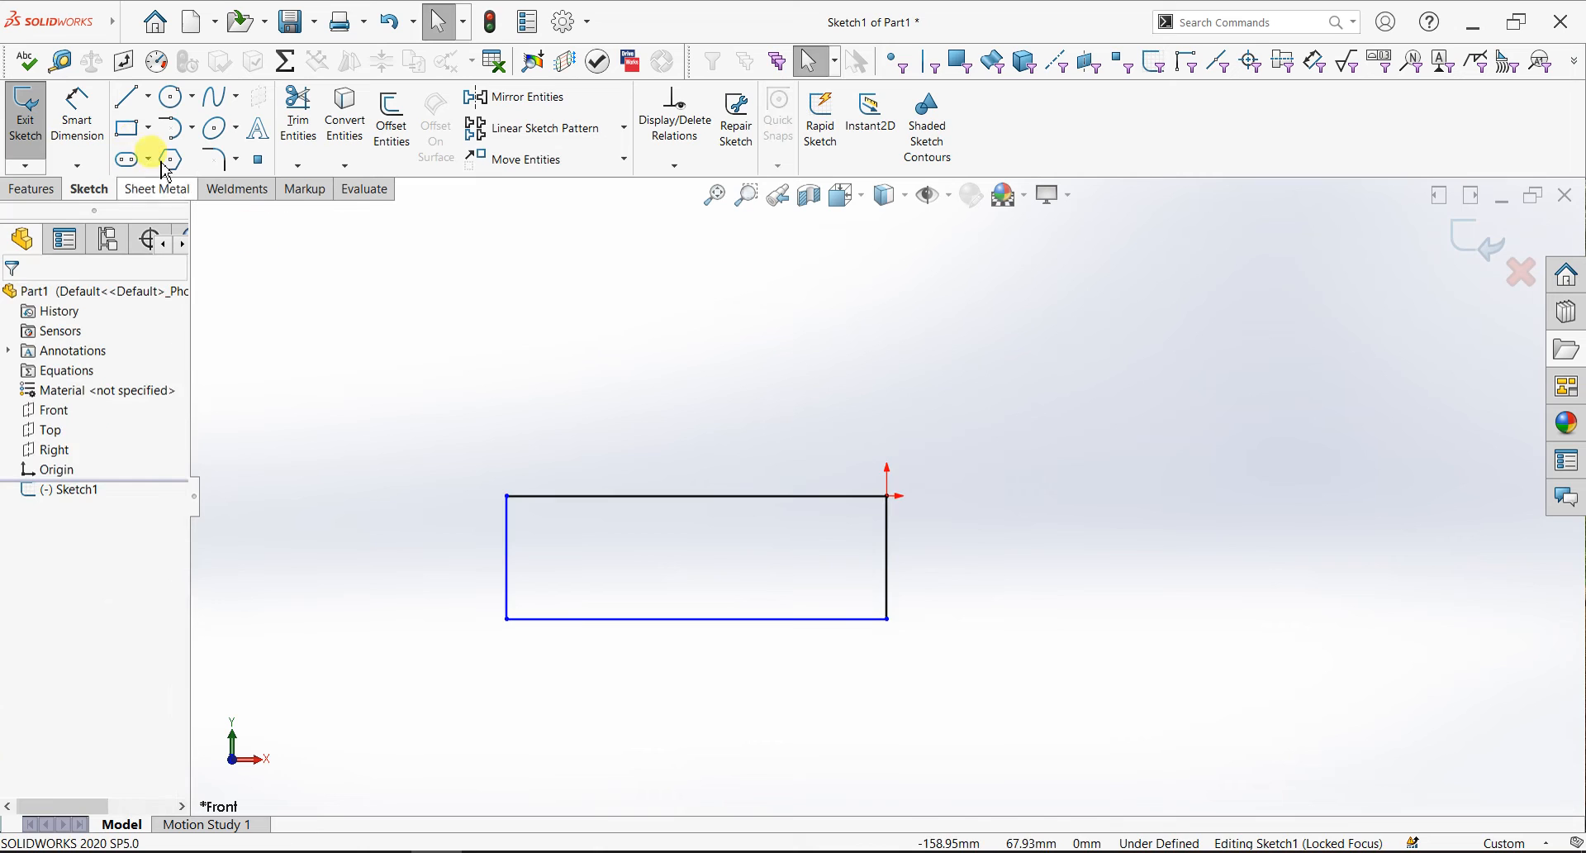
# - Dimension the rectangle's right vertical edge and set its height to 80 mm
pyautogui.click(968, 552)
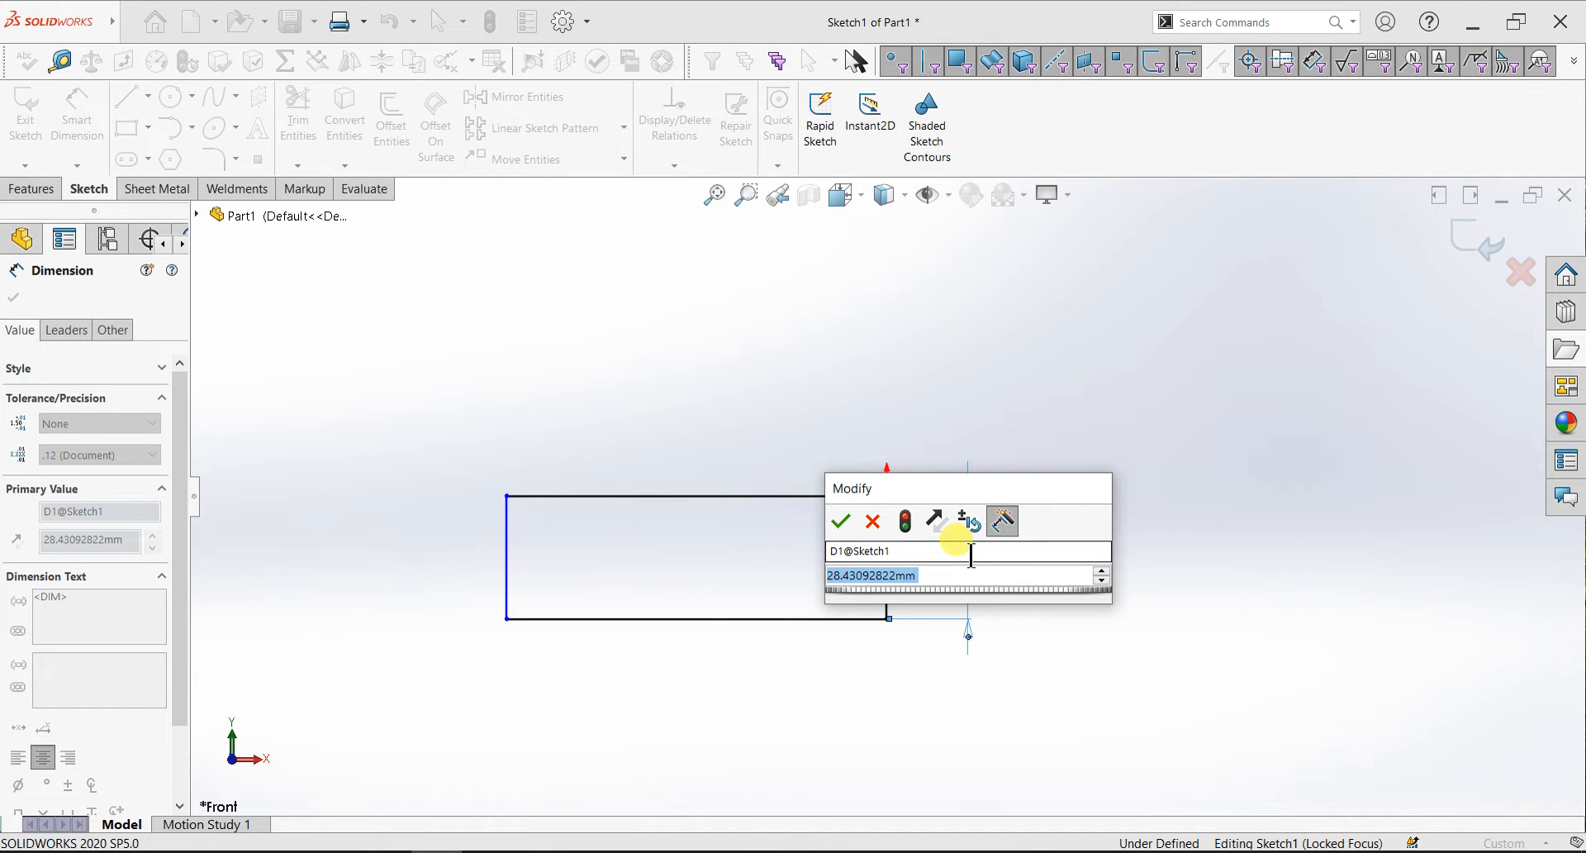
pyautogui.write('80')
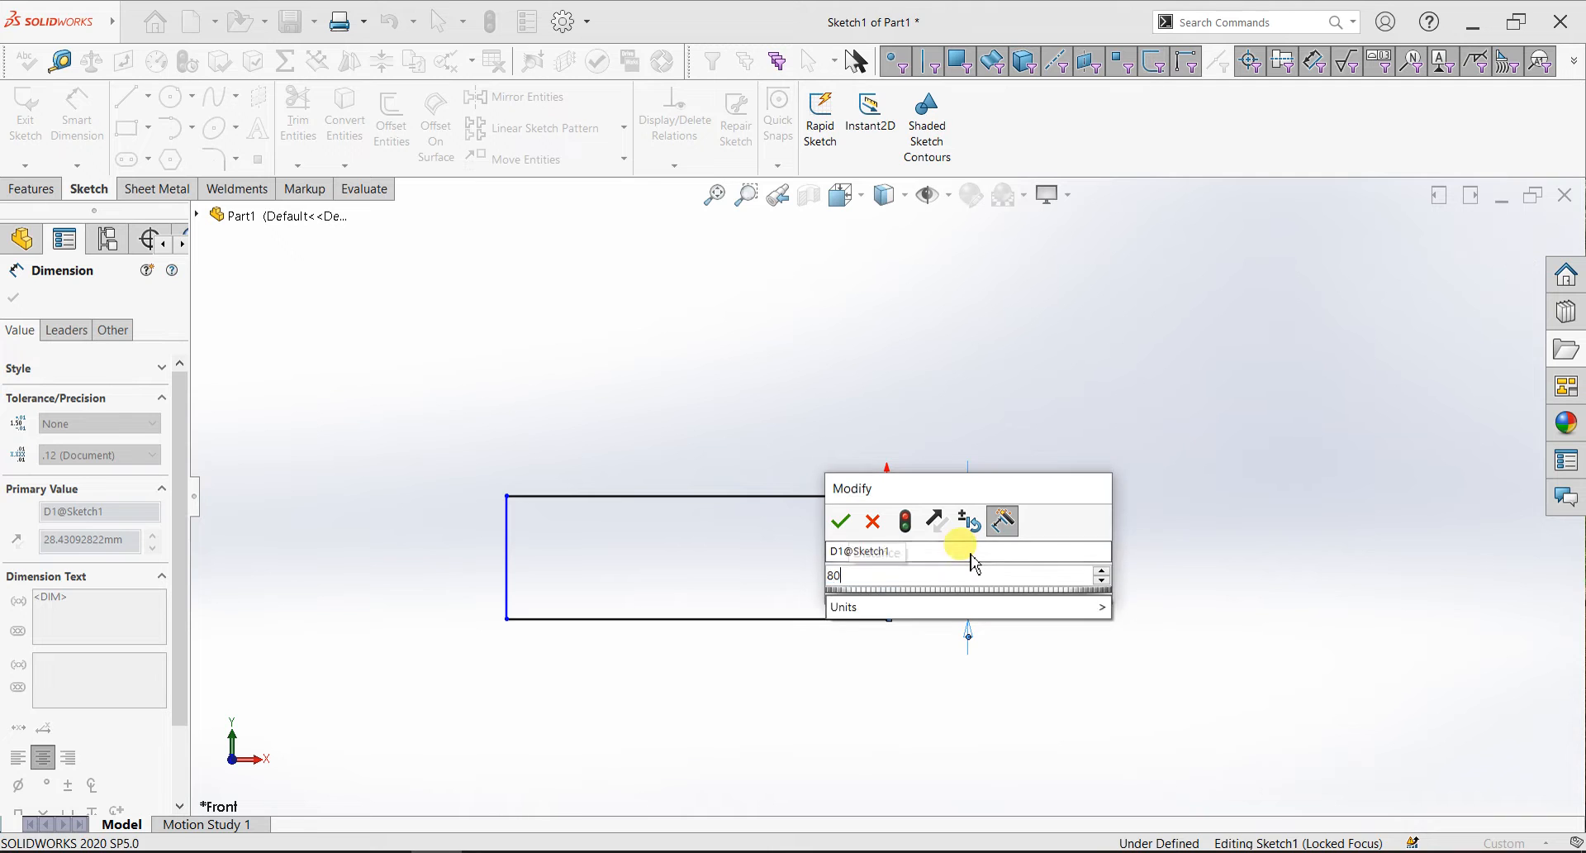
pyautogui.press('Return')
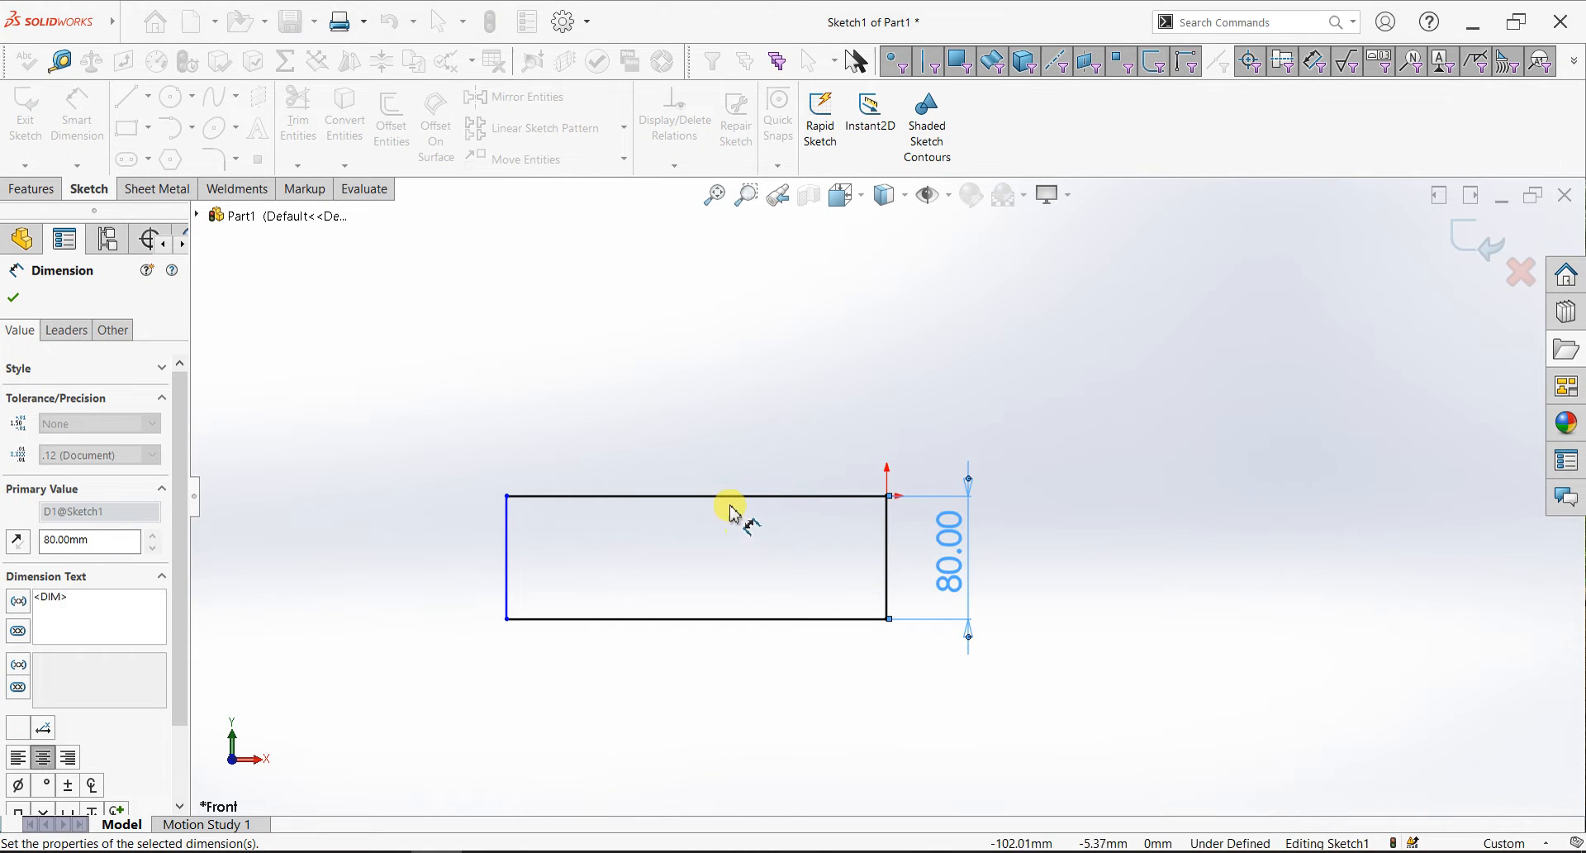
# - Dimension the rectangle's top edge and set its width to 150+90 mm
pyautogui.click(717, 455)
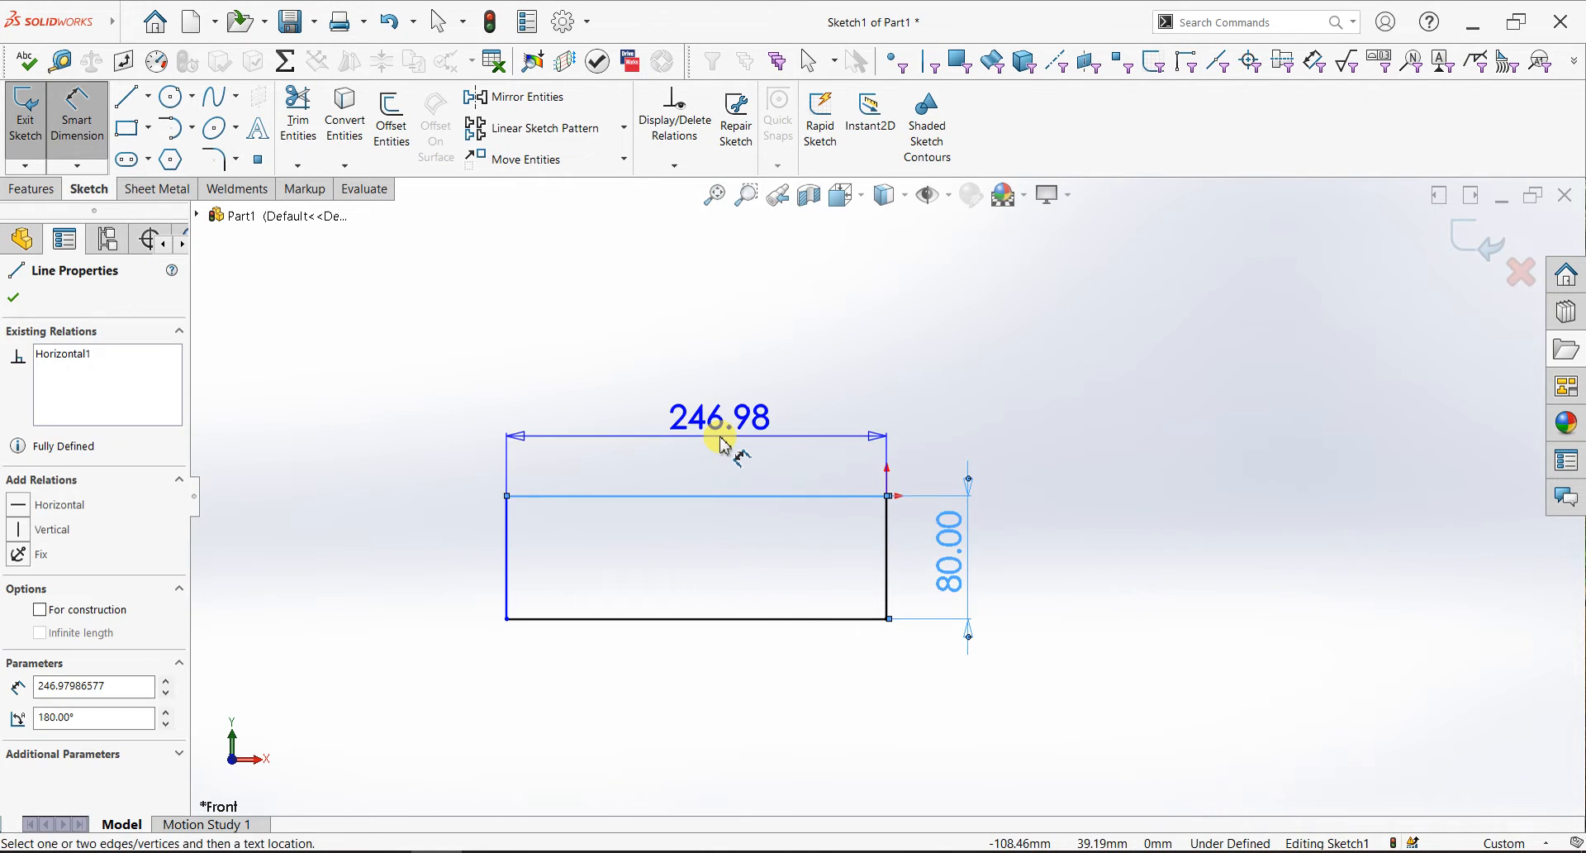
pyautogui.click(722, 444)
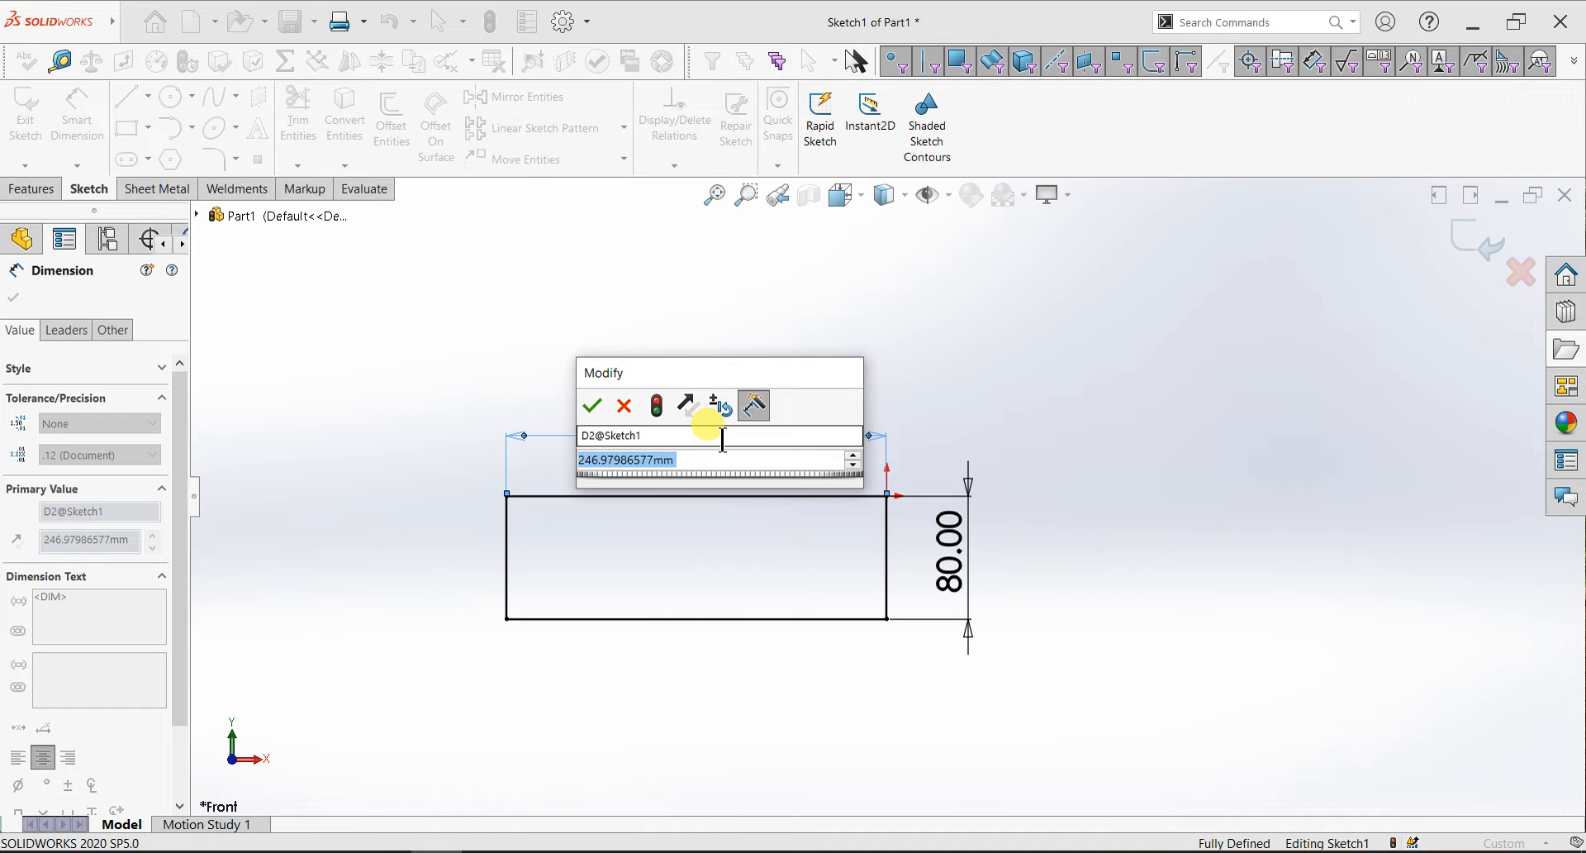
pyautogui.write('1')
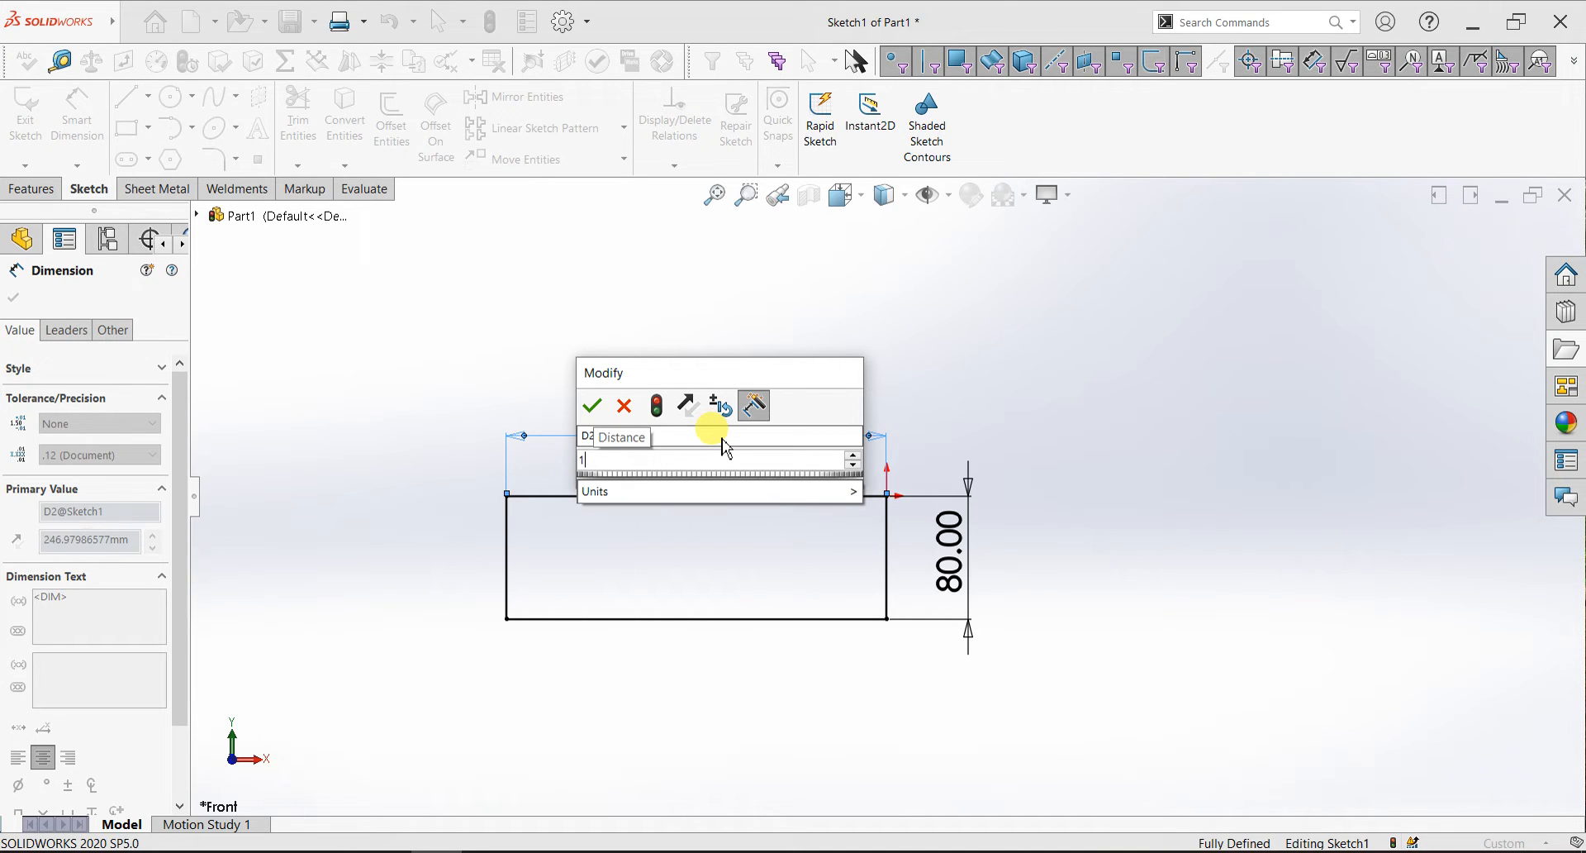
pyautogui.write('50+')
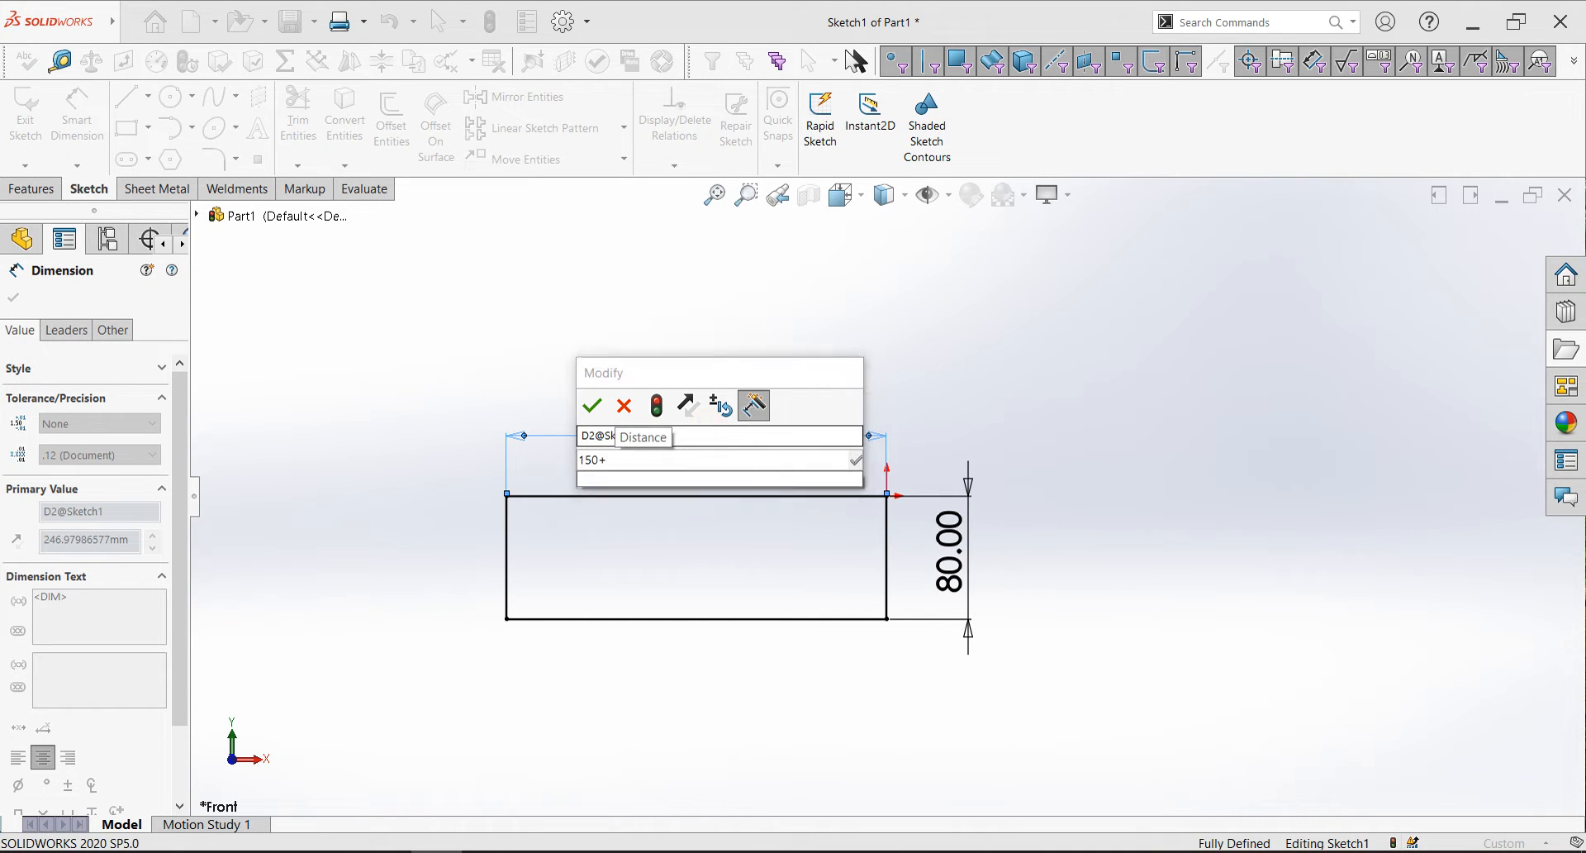
pyautogui.write('90')
pyautogui.press('Return')
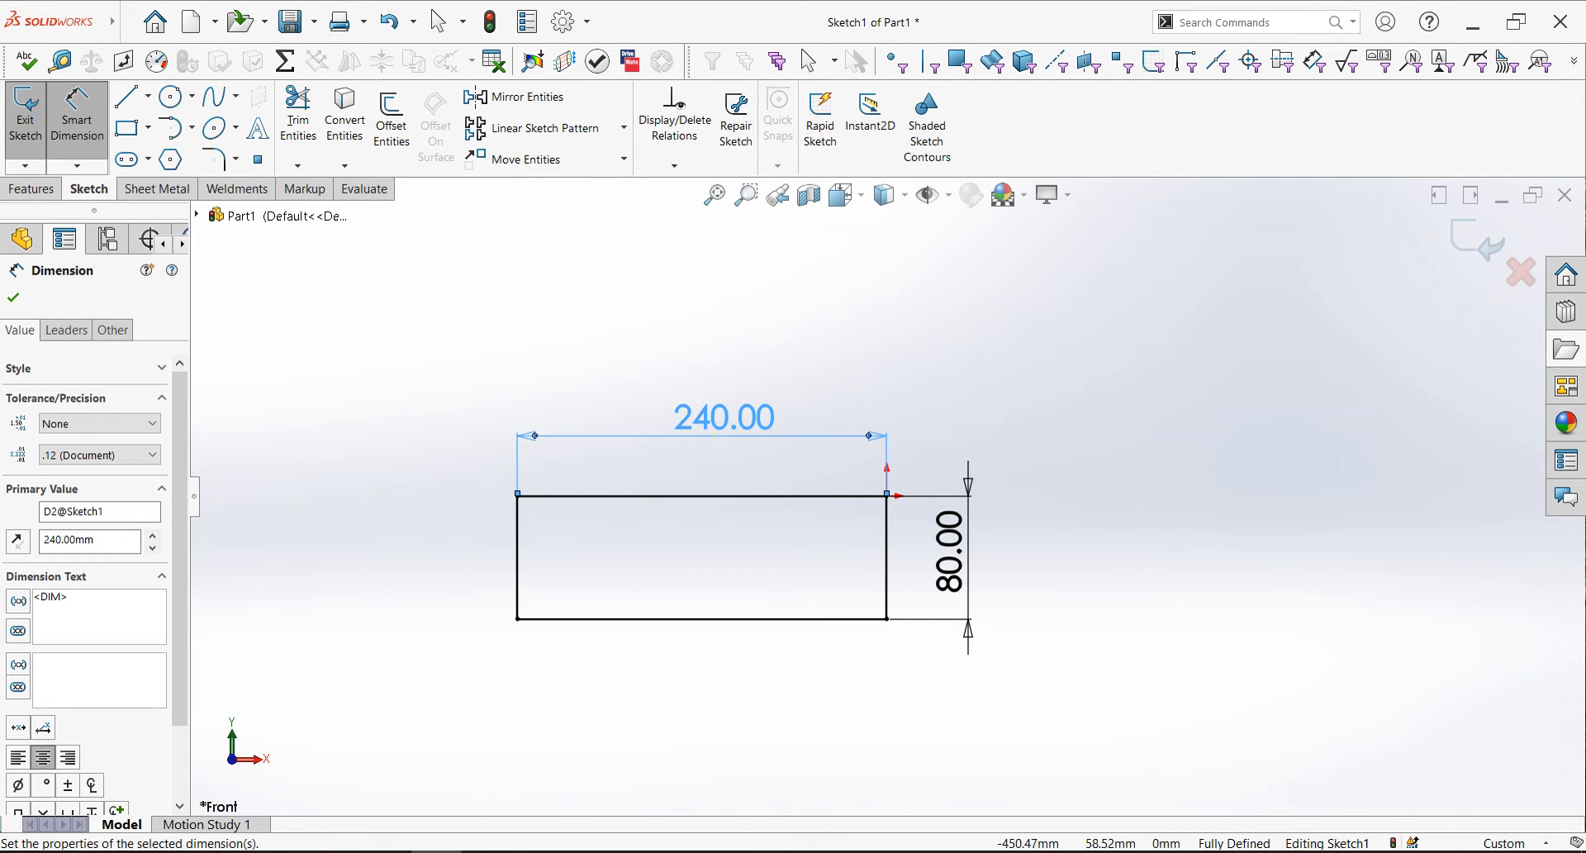
pyautogui.click(13, 297)
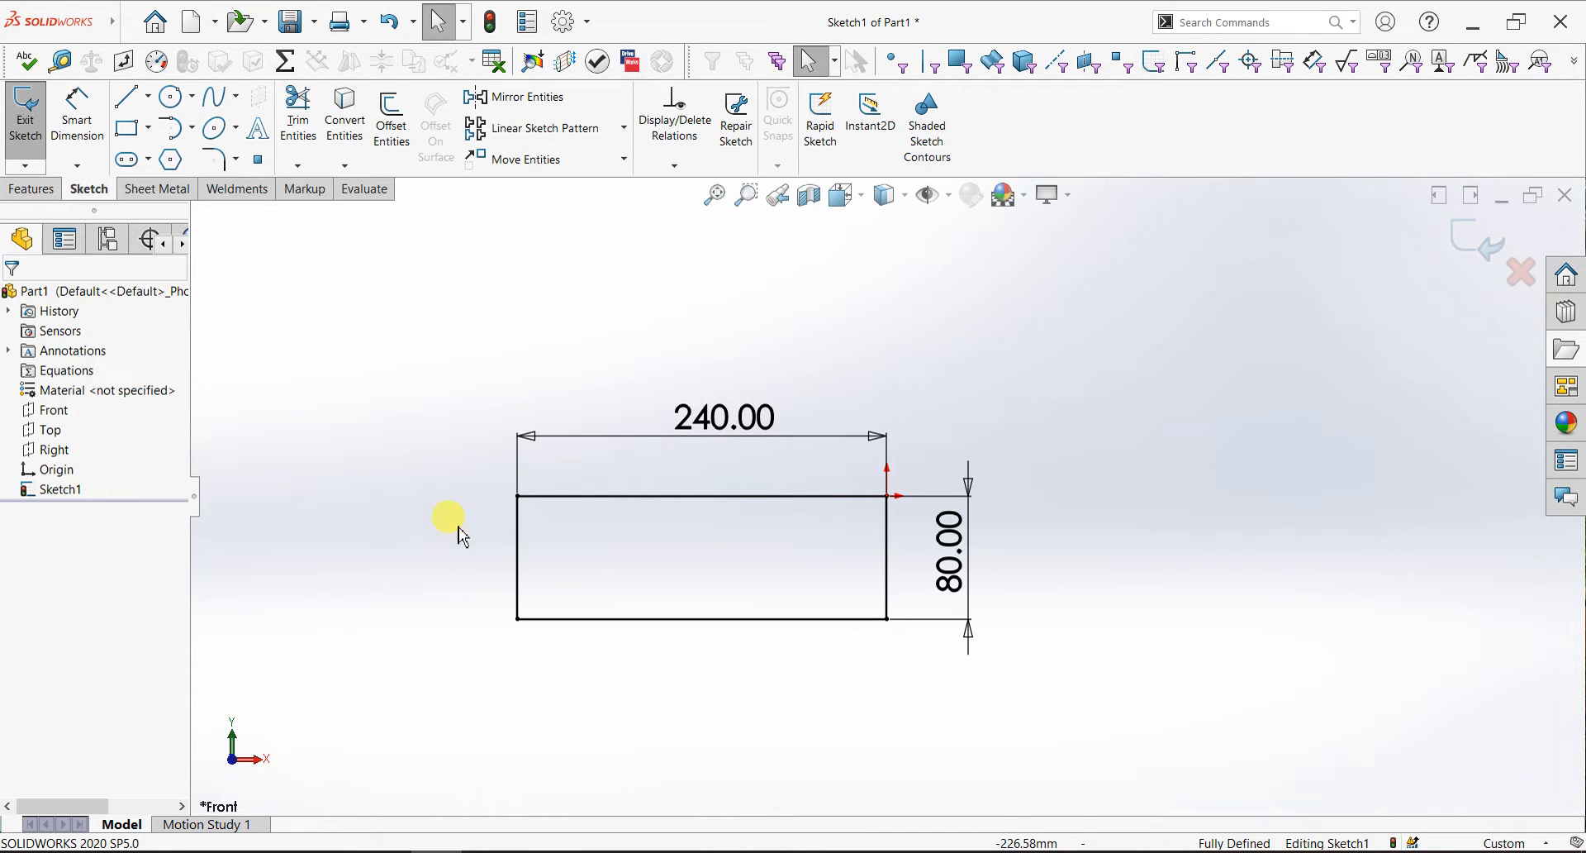
pyautogui.click(171, 131)
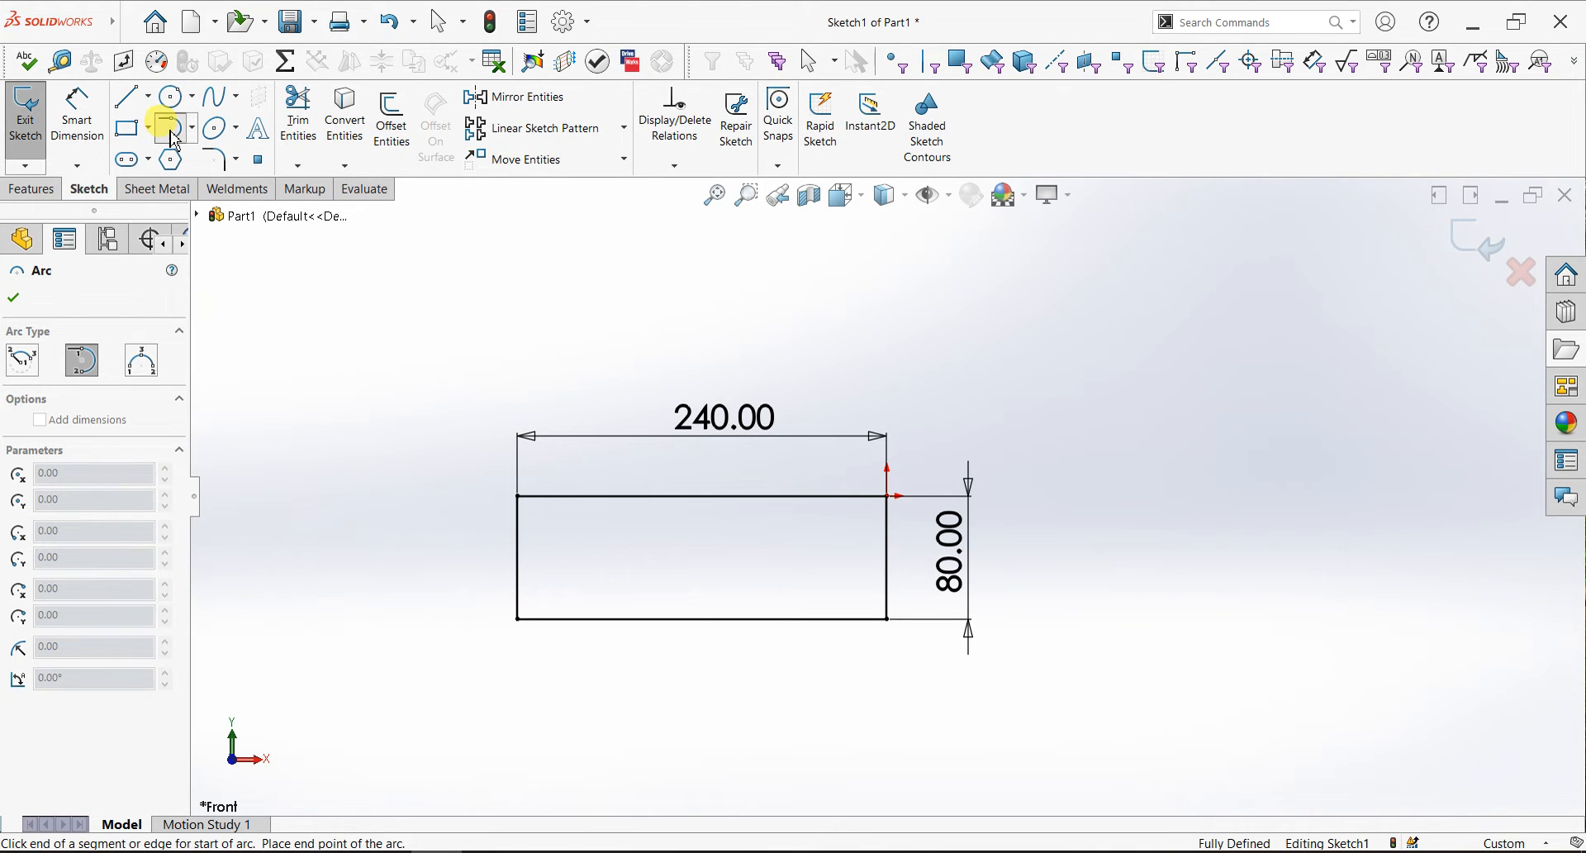
pyautogui.click(129, 97)
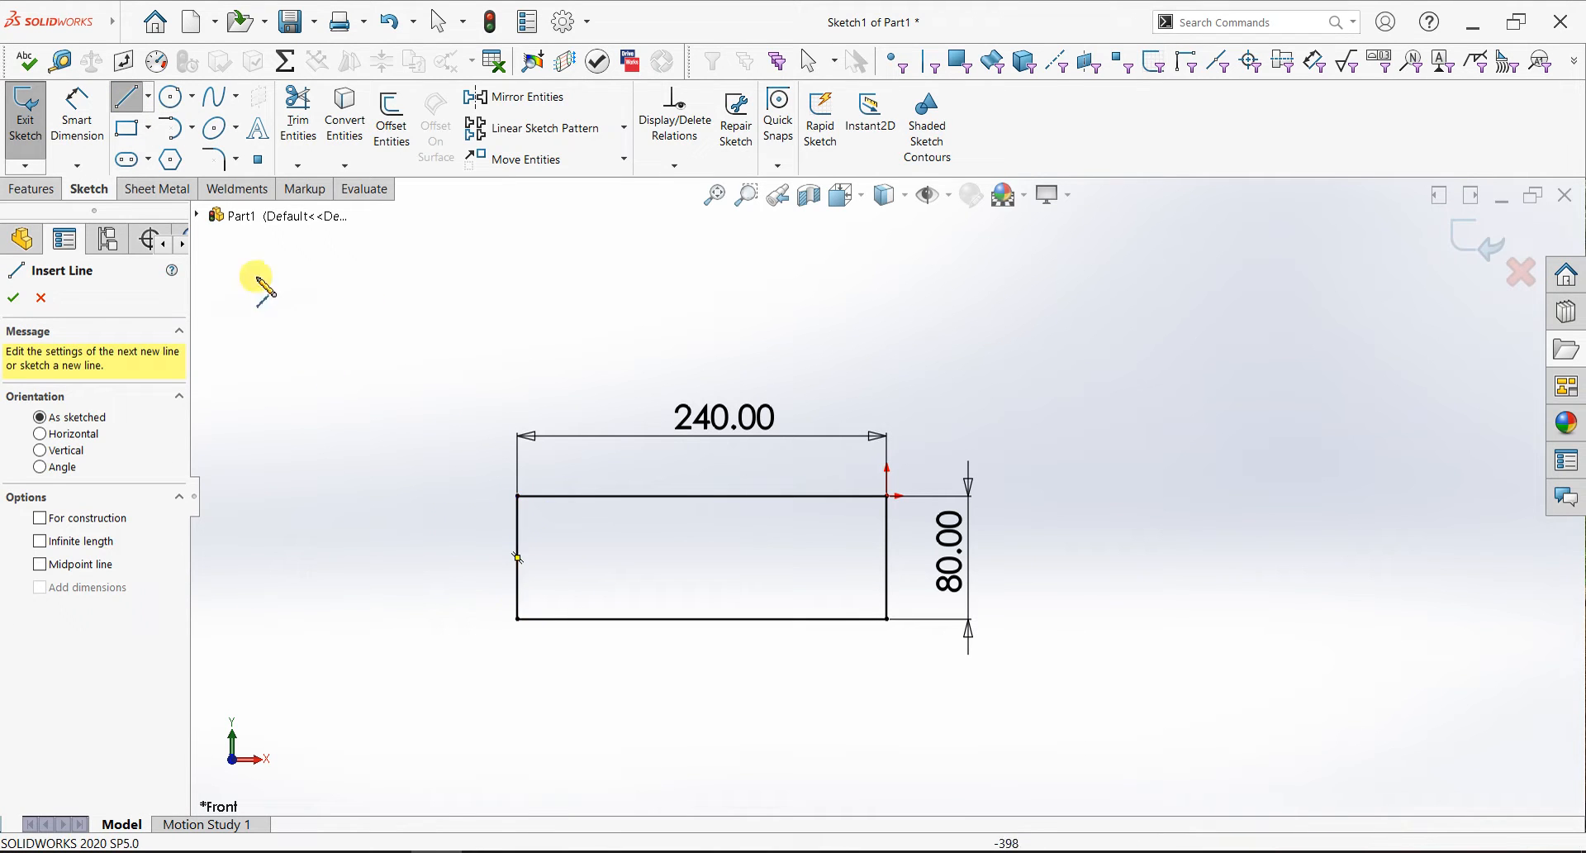
pyautogui.click(173, 102)
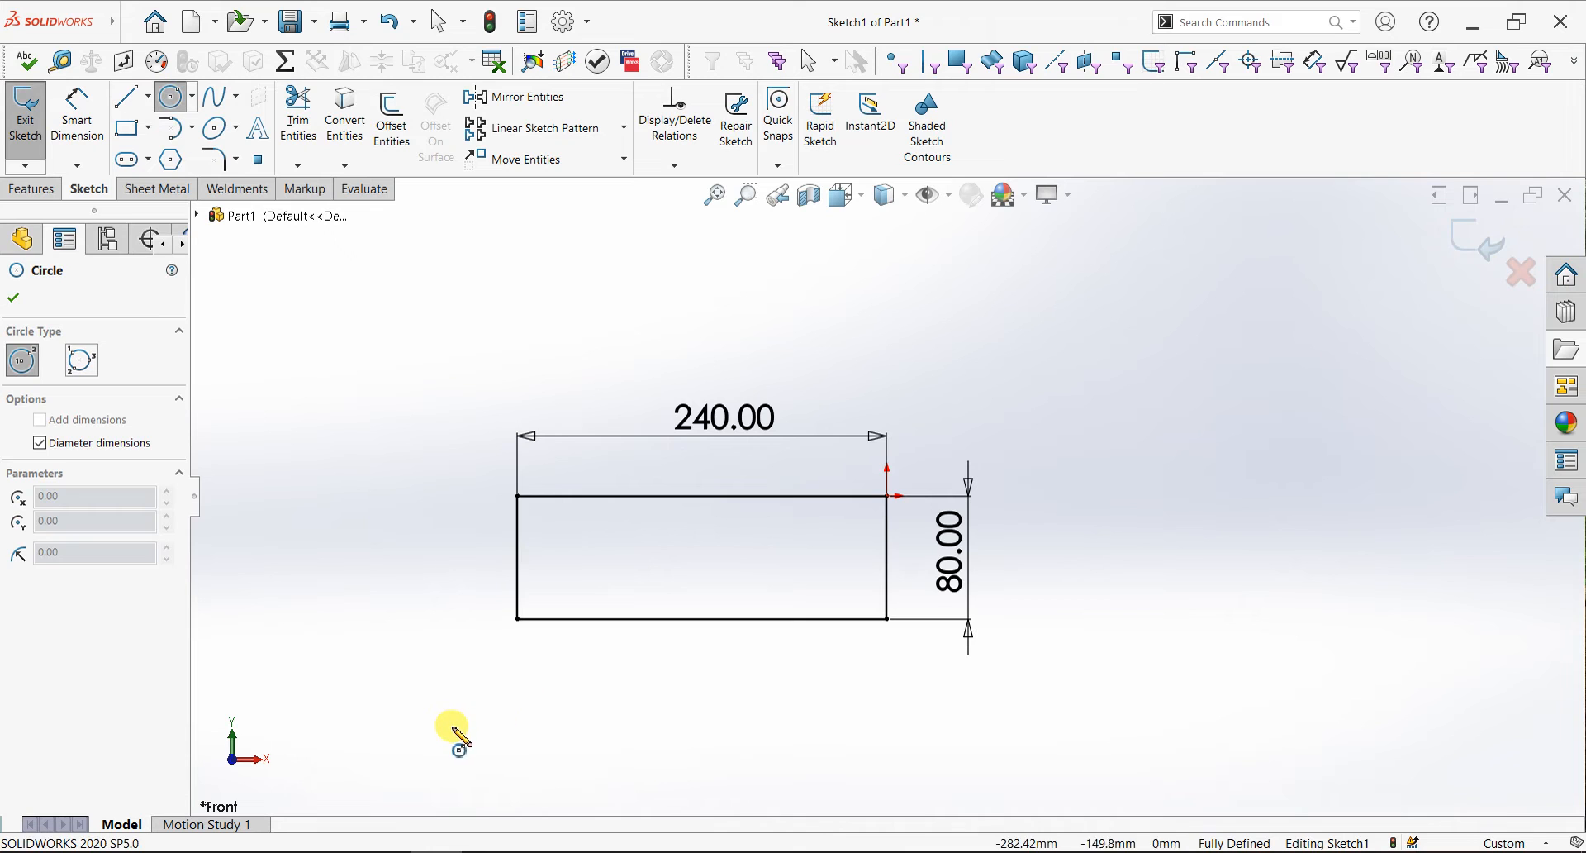
pyautogui.click(518, 766)
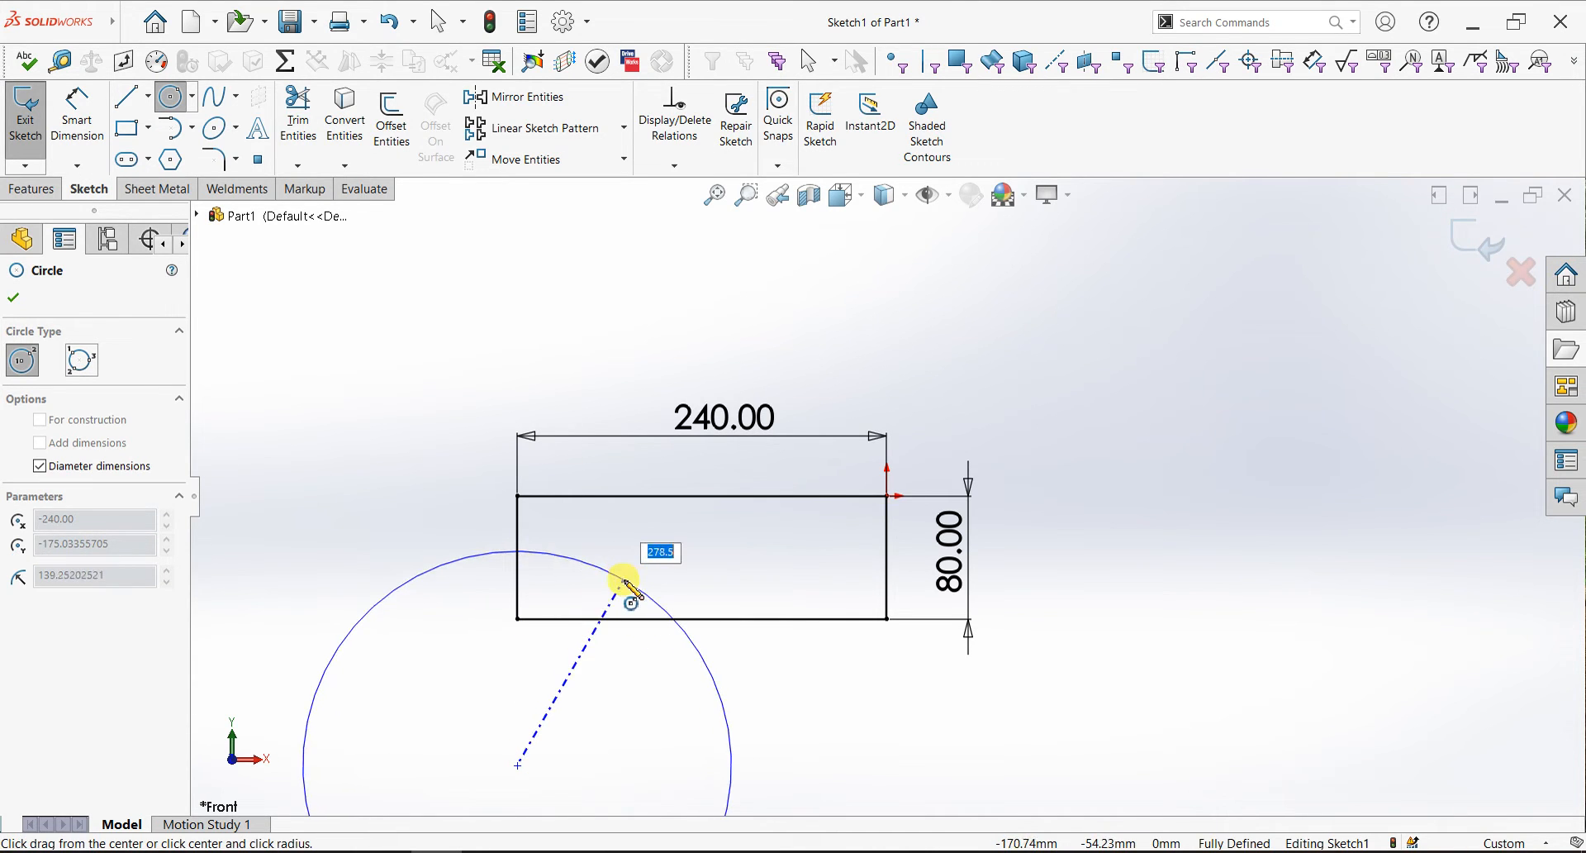
pyautogui.press('Escape')
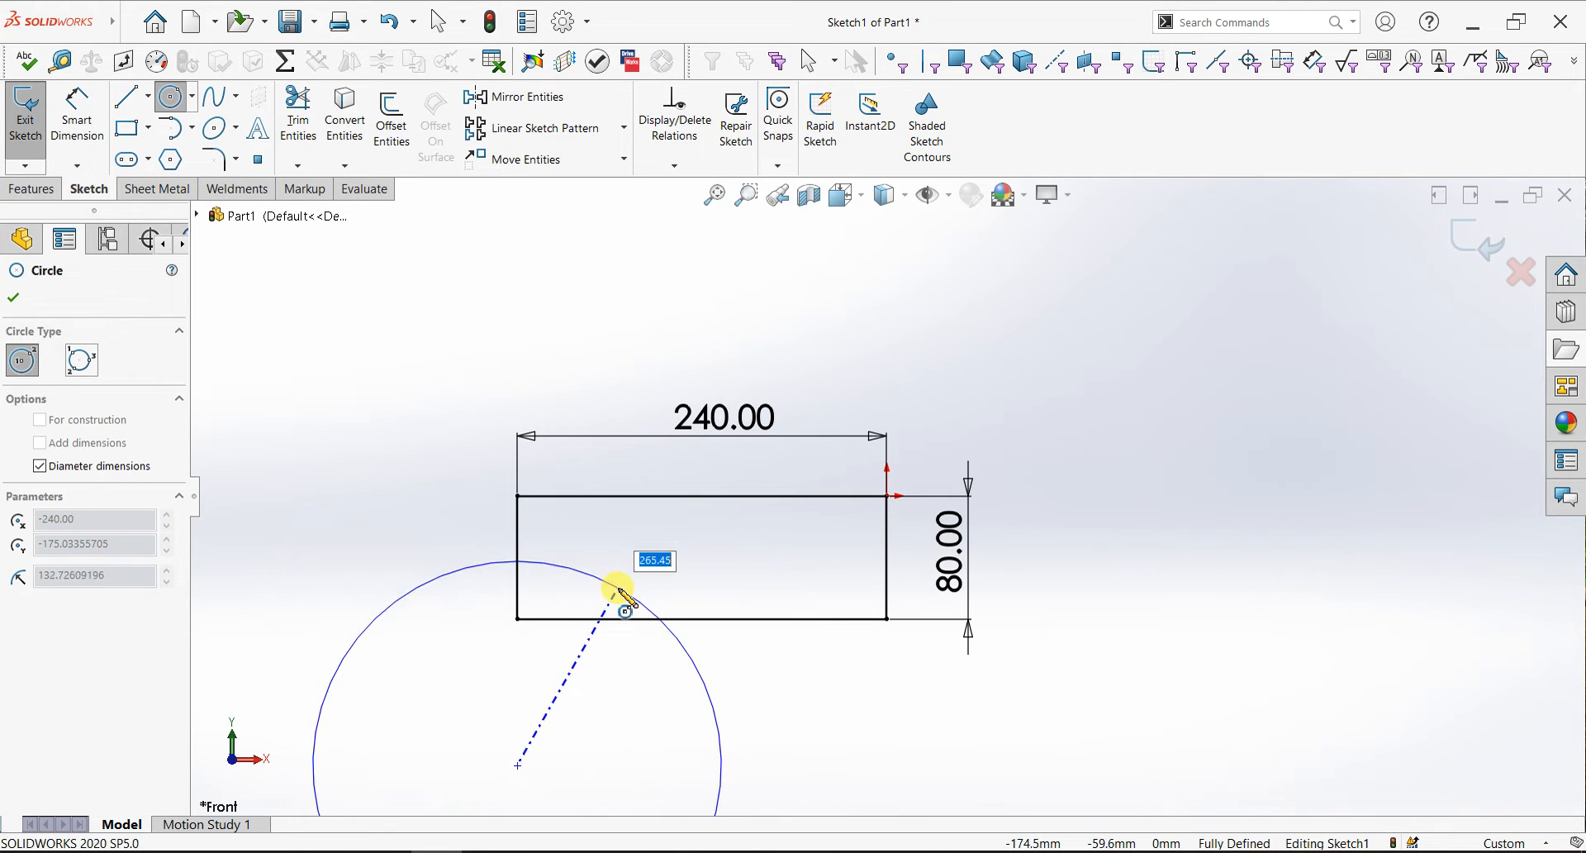
# - Sketch a circle about 270 mm in diameter, centred below the rectangle and crossing its left and bottom edges
pyautogui.click(165, 101)
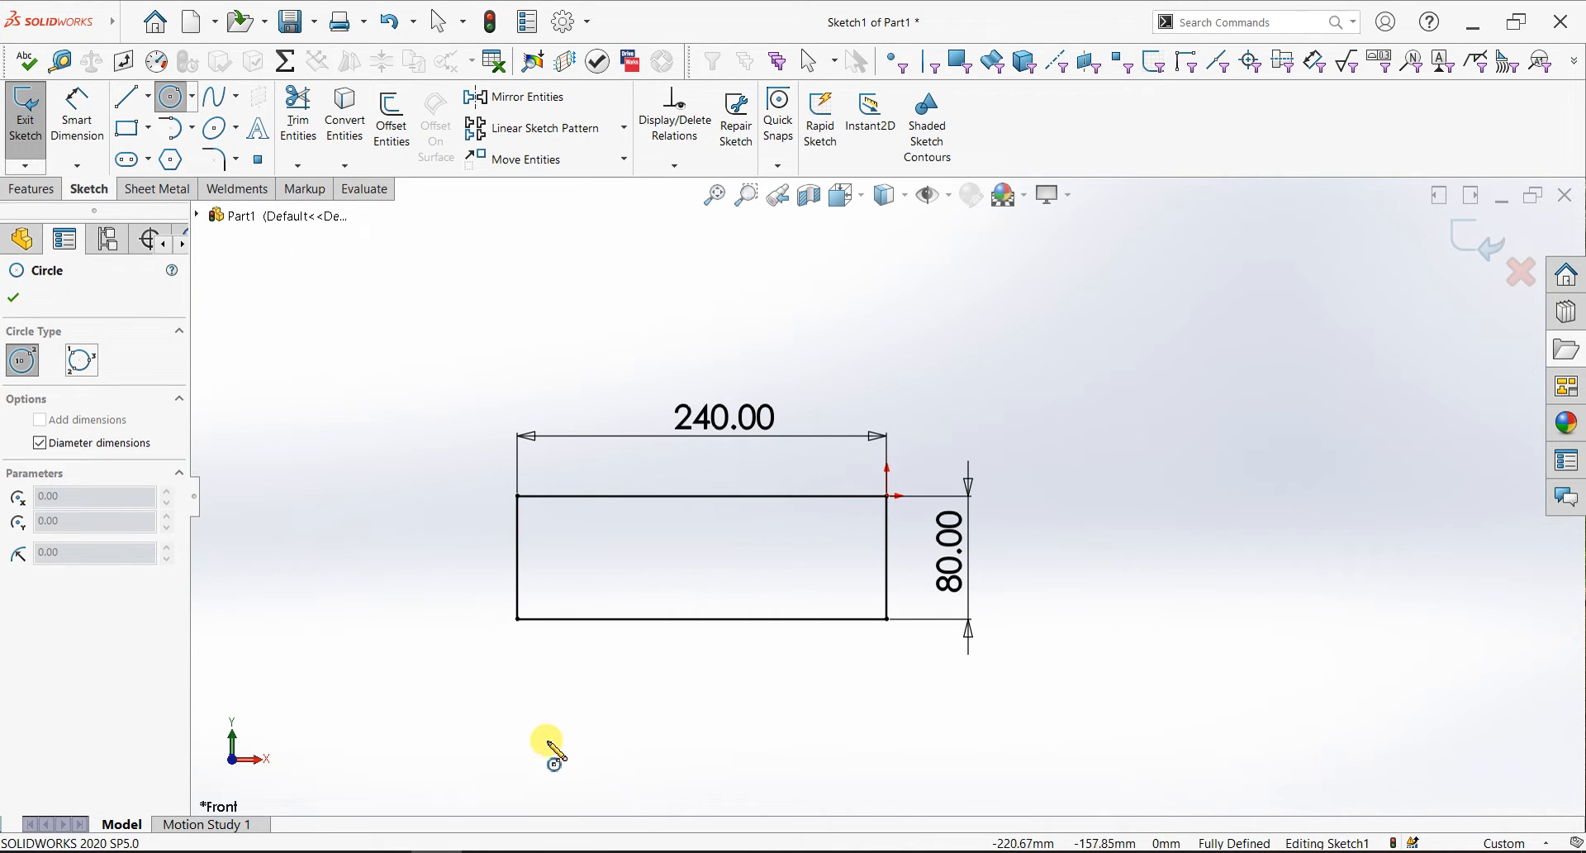
pyautogui.click(601, 756)
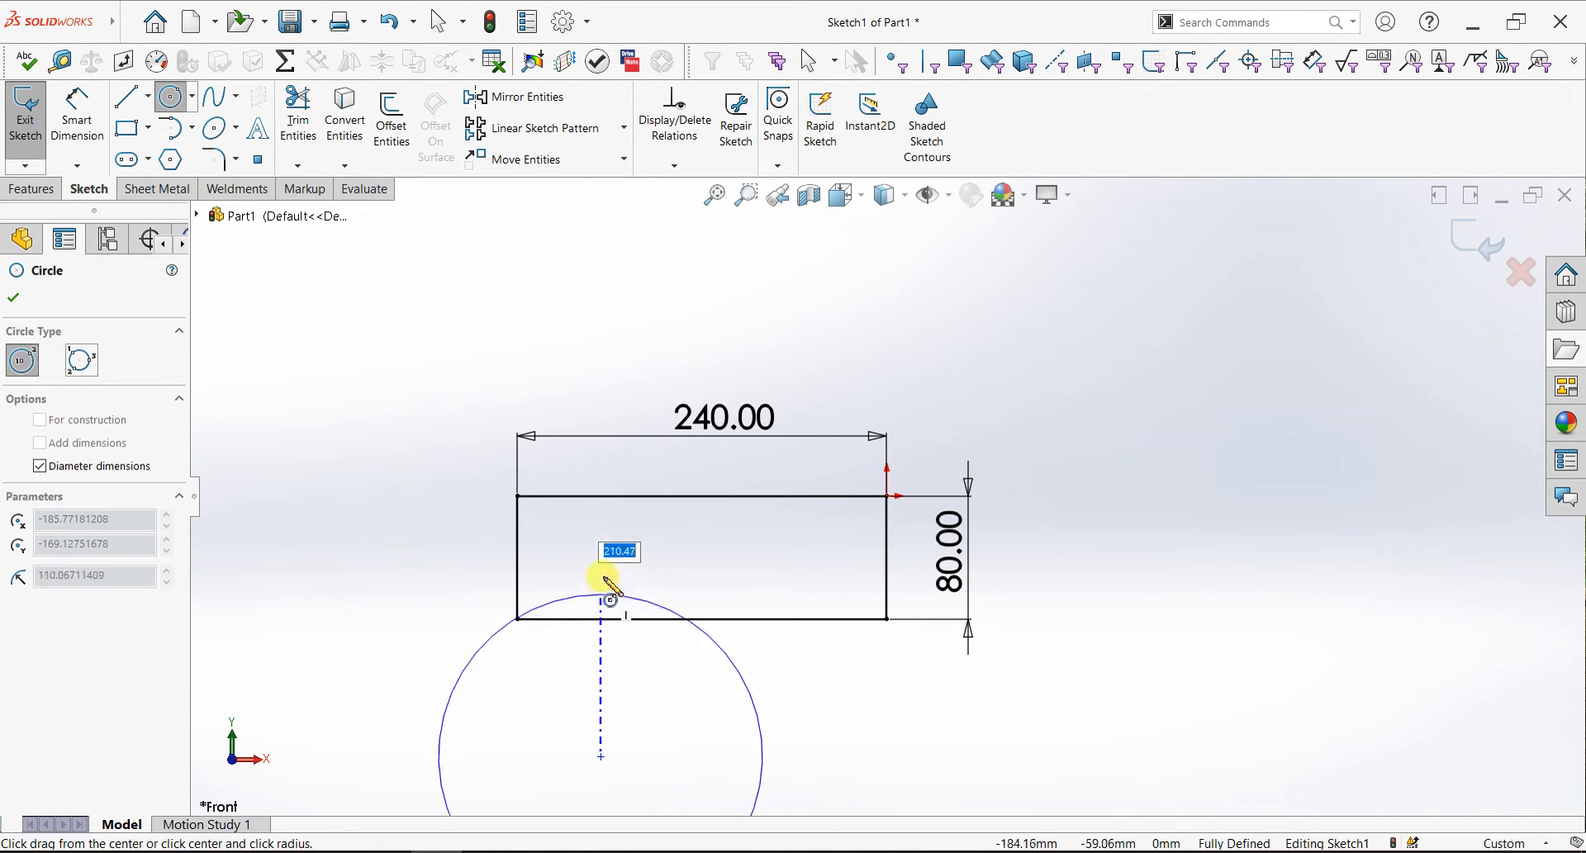
pyautogui.click(605, 551)
pyautogui.rightClick(604, 345)
pyautogui.click(618, 351)
# - Dimension the horizontal distance from the circle's centre to the rectangle's right edge as 180 mm
pyautogui.click(77, 107)
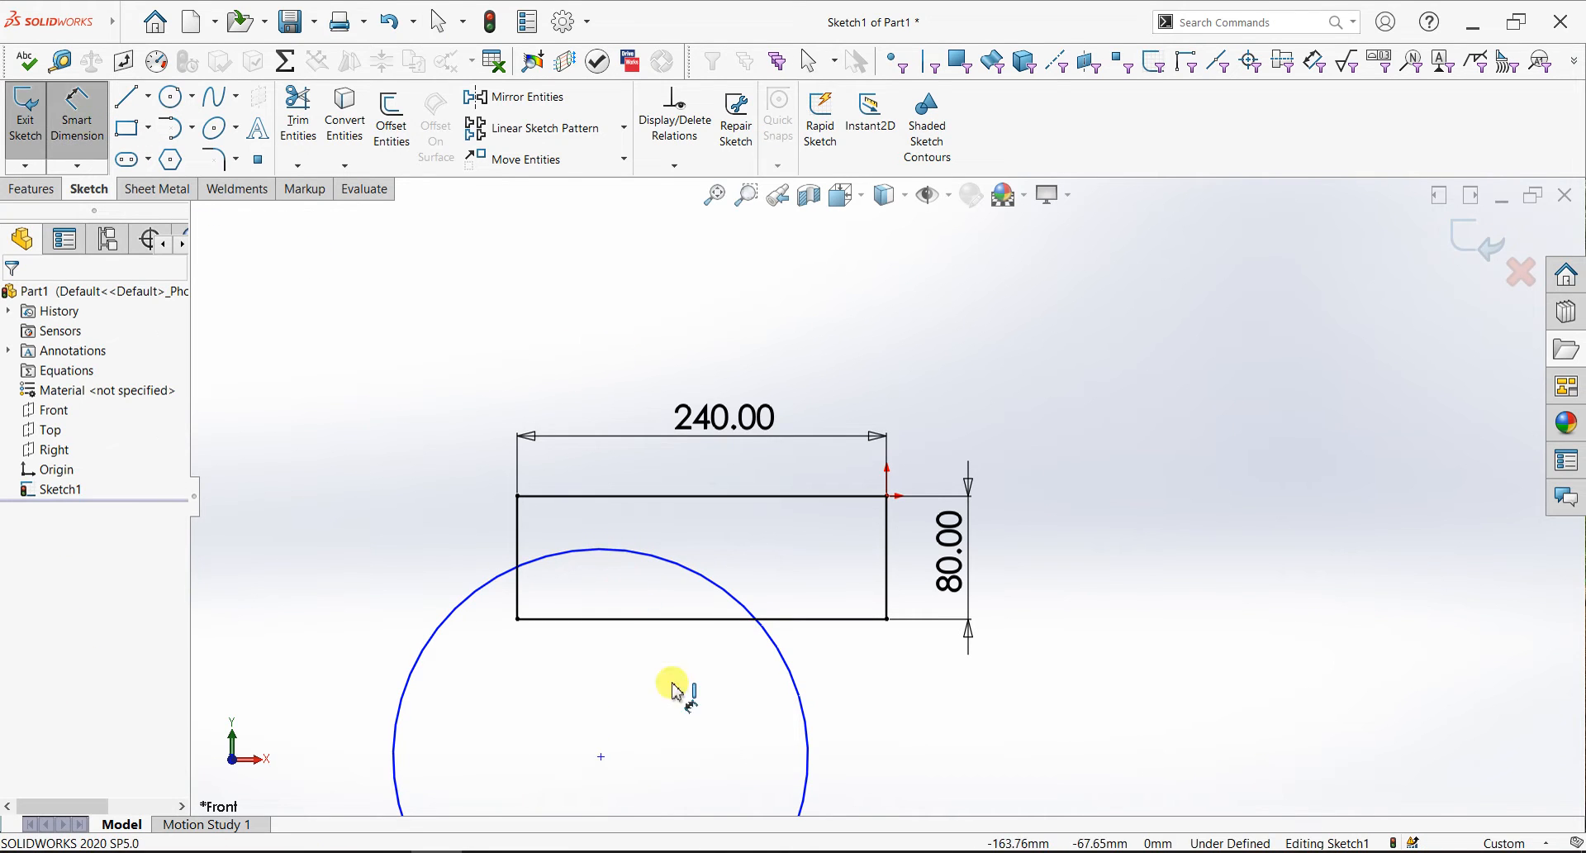
pyautogui.click(602, 756)
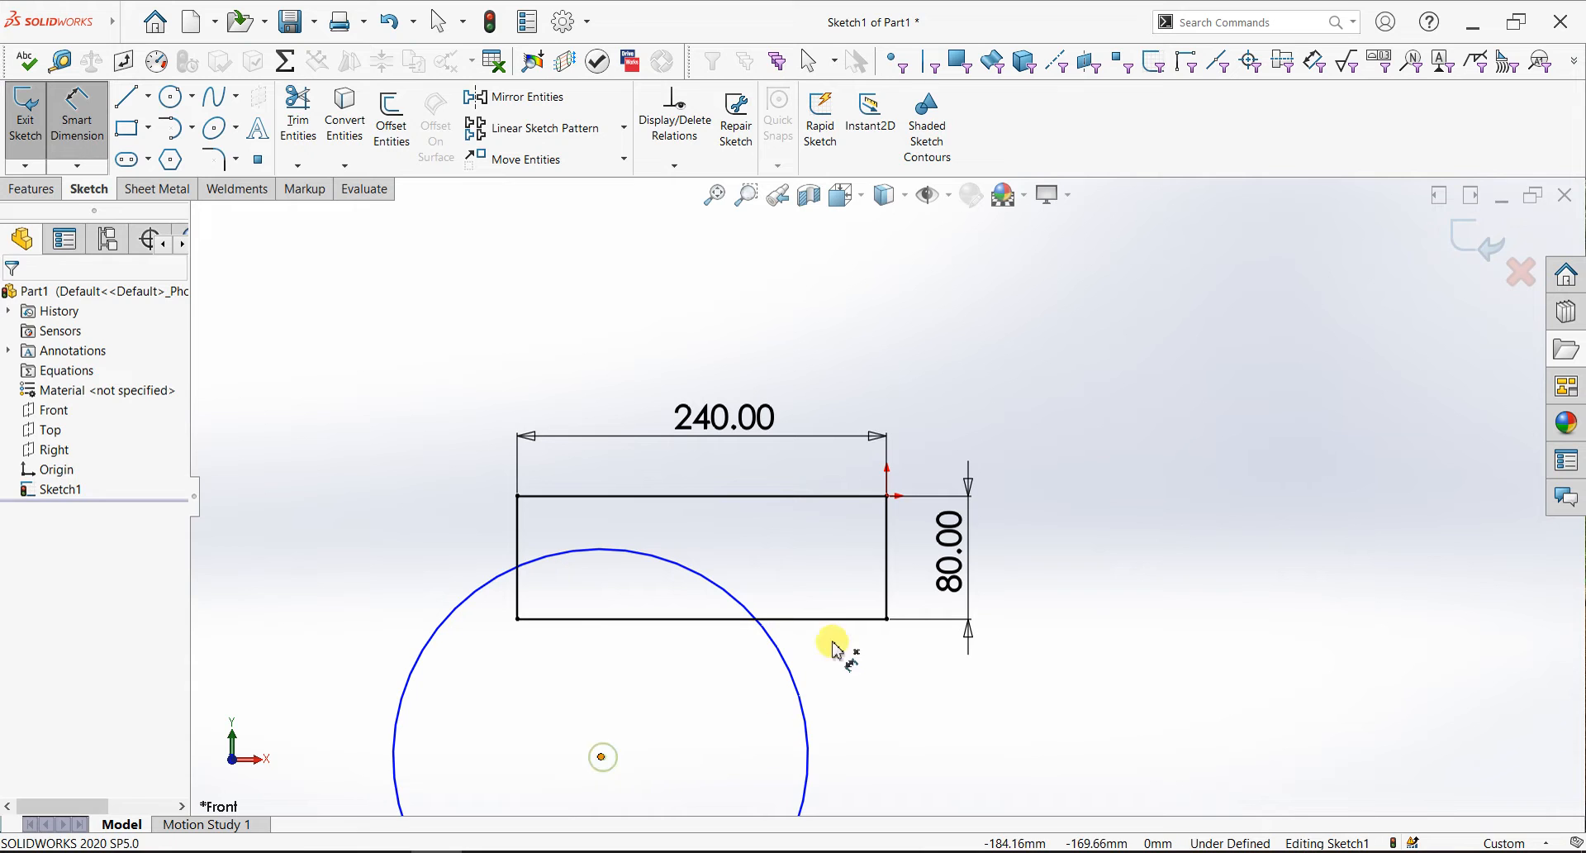
pyautogui.click(886, 599)
pyautogui.scroll(5, 837, 726)
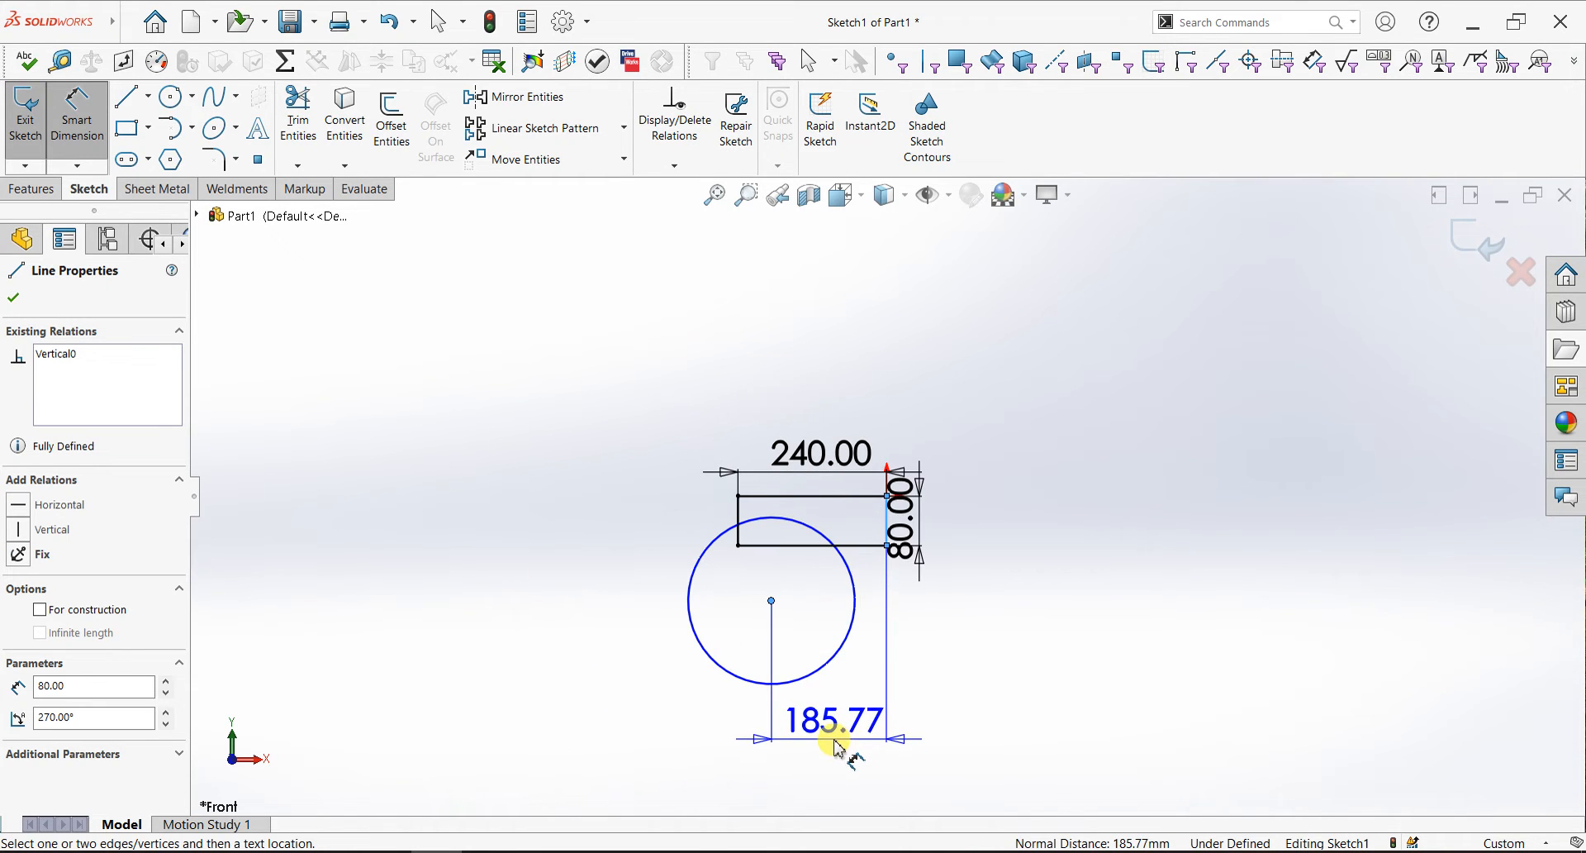
pyautogui.click(837, 746)
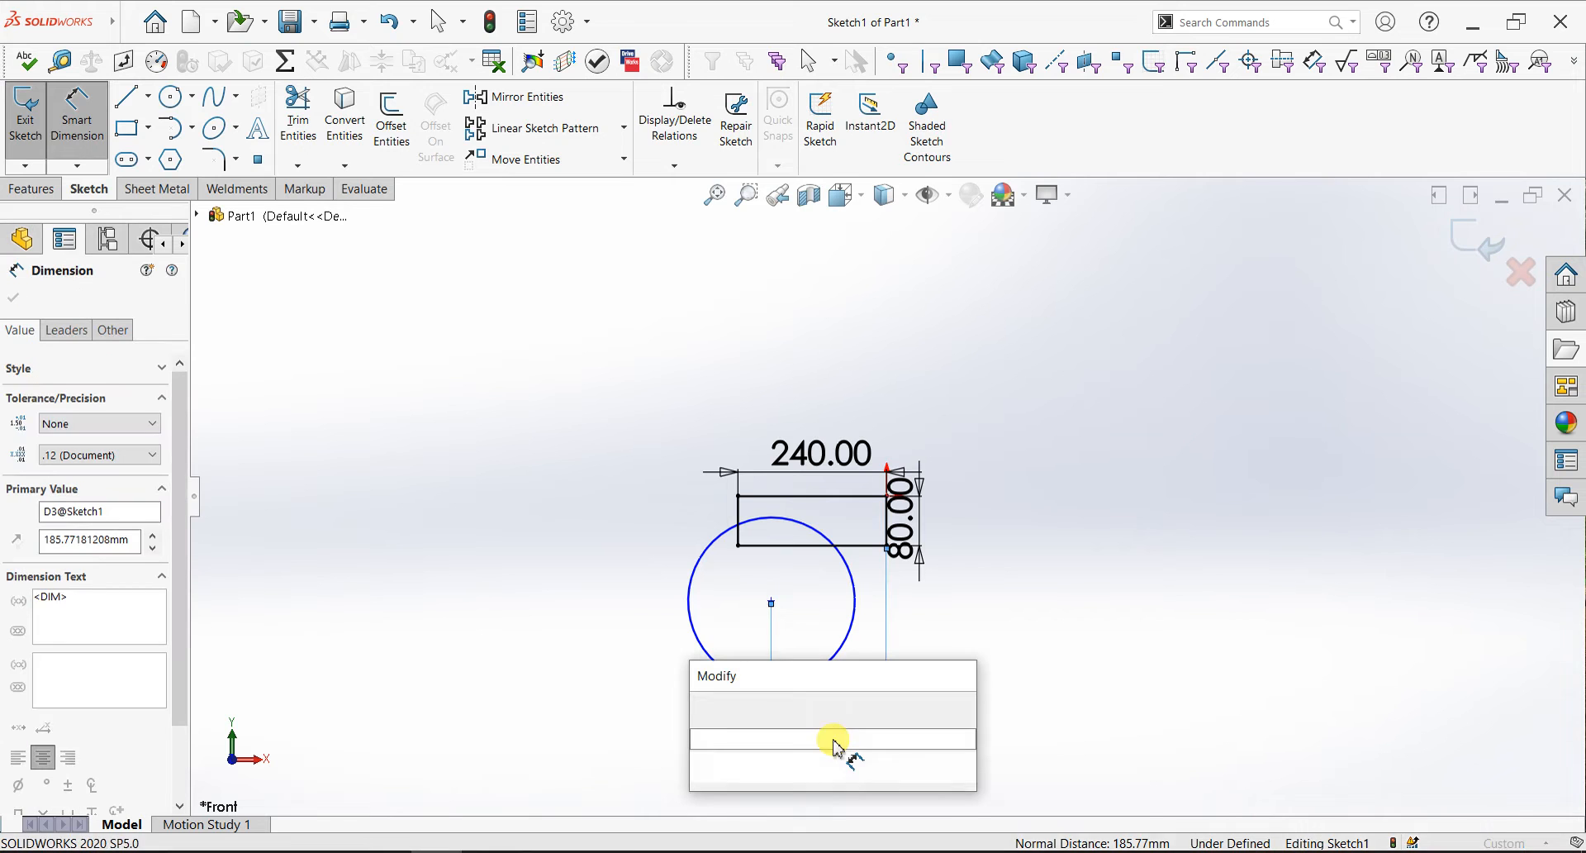
pyautogui.write('120')
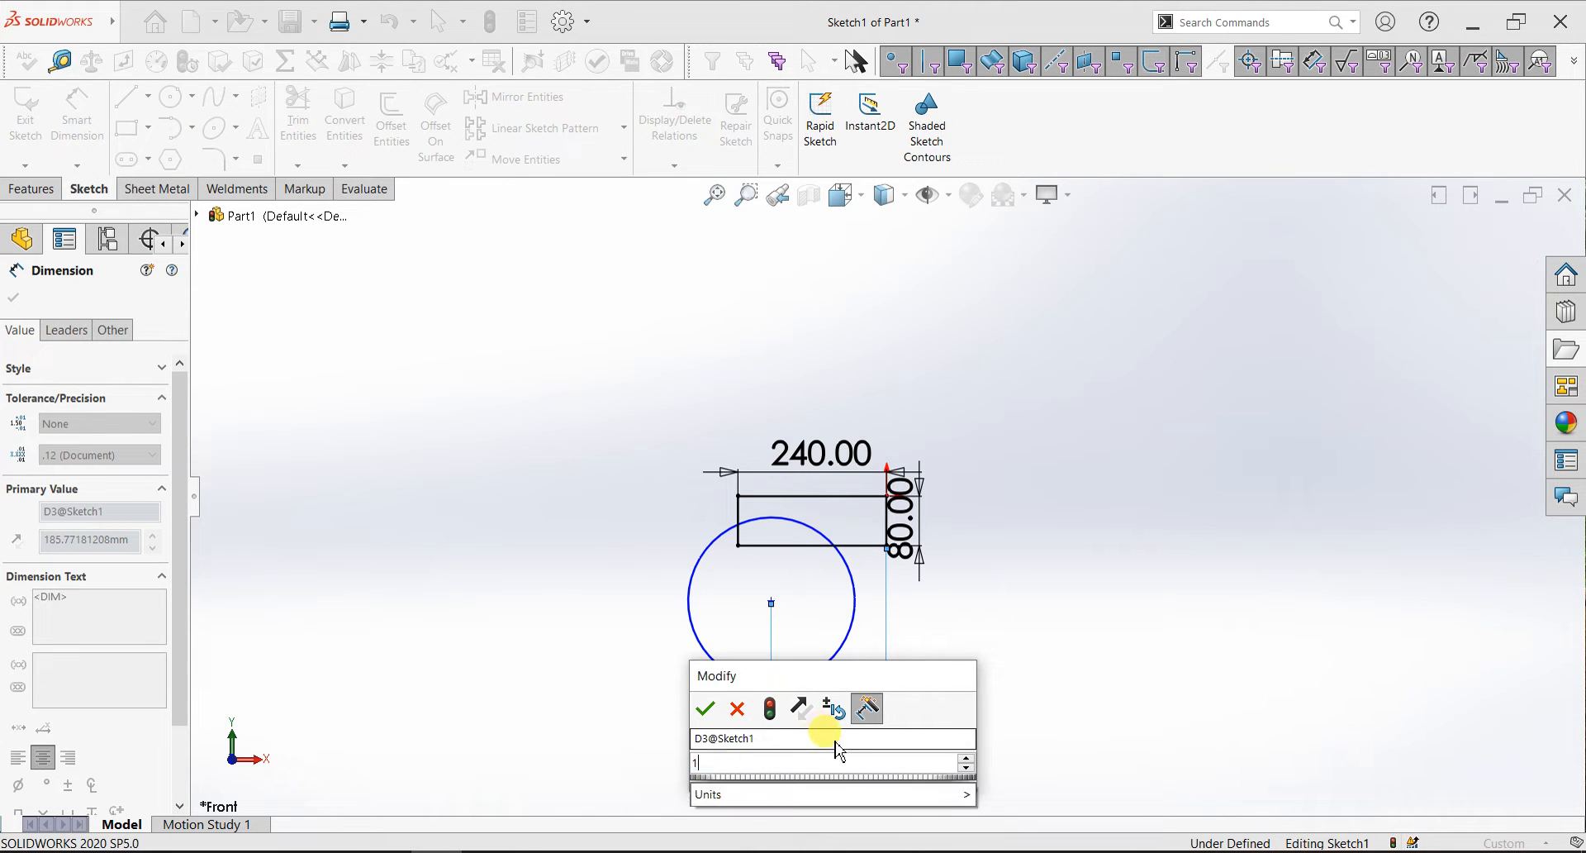
pyautogui.press('Return')
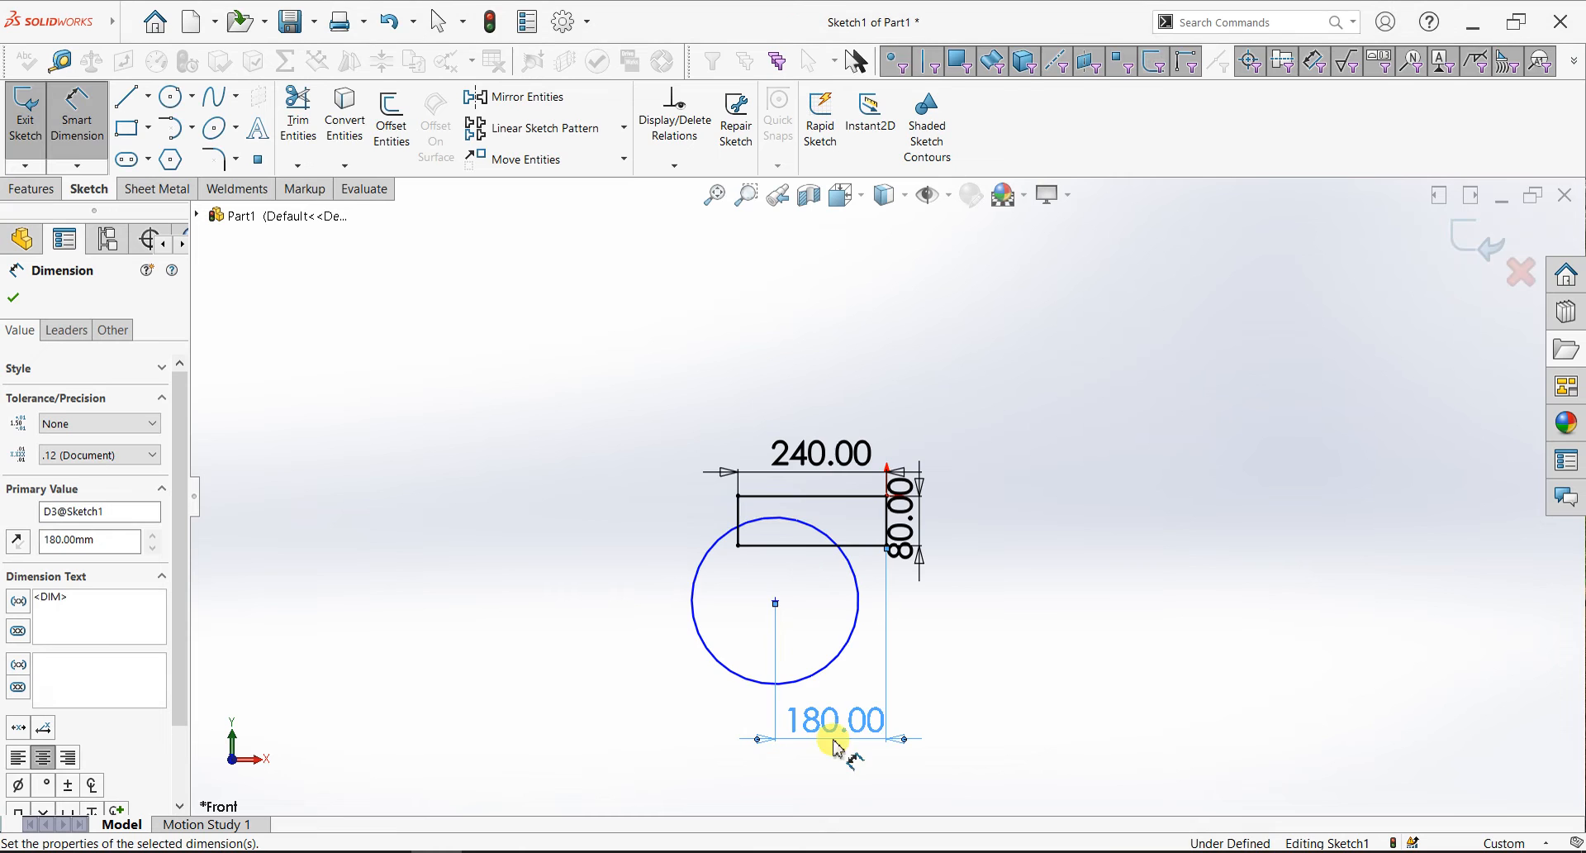
# - Dimension the vertical distance from the circle's centre to the rectangle's top edge as 170 mm
pyautogui.scroll(-5, 784, 549)
pyautogui.scroll(1, 805, 591)
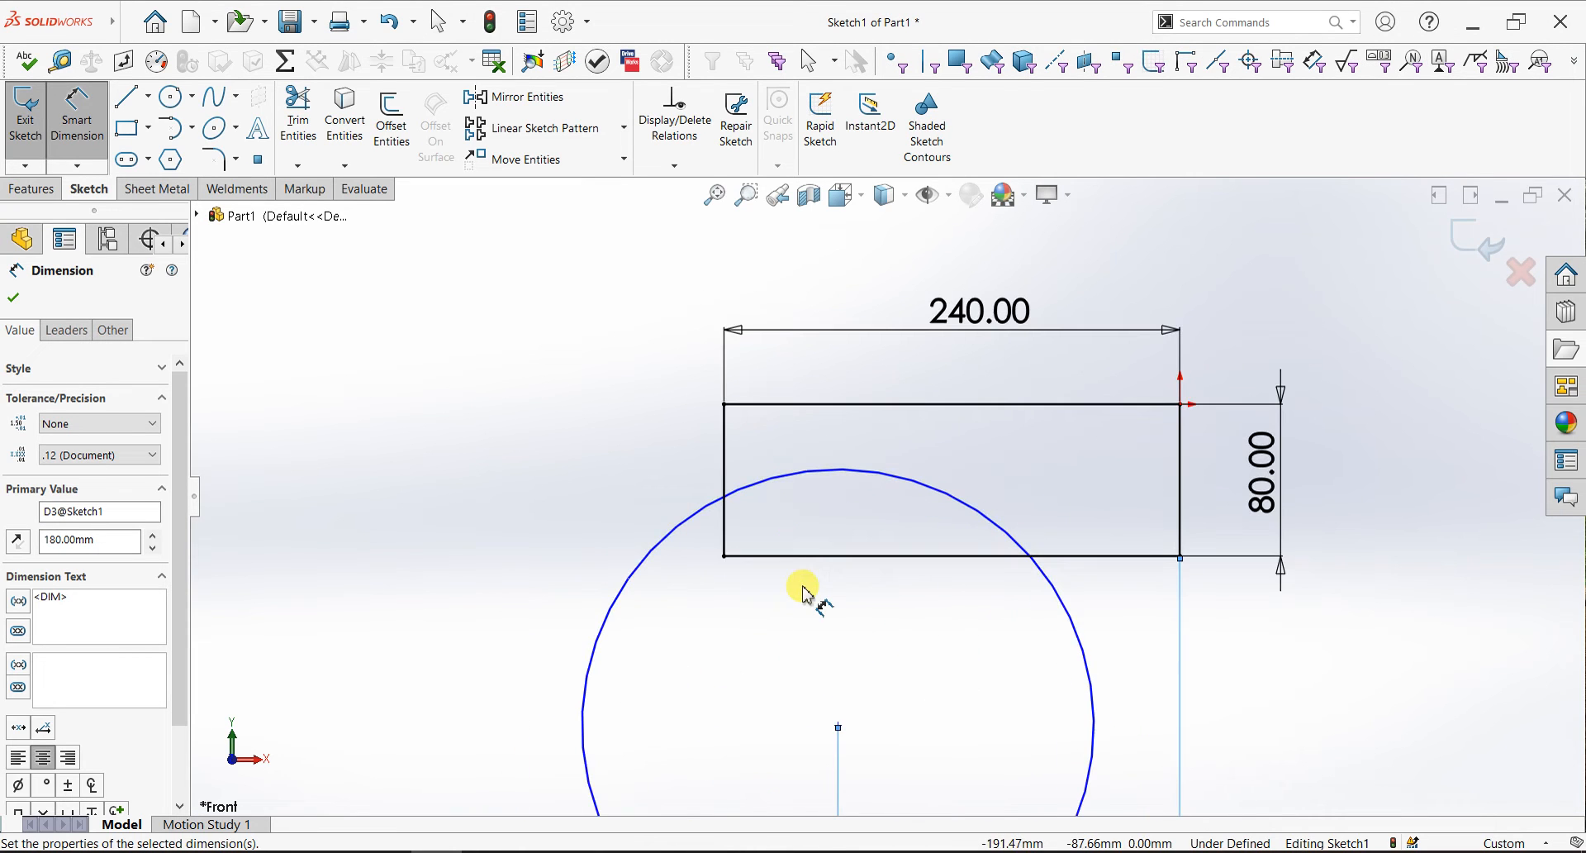
pyautogui.click(838, 728)
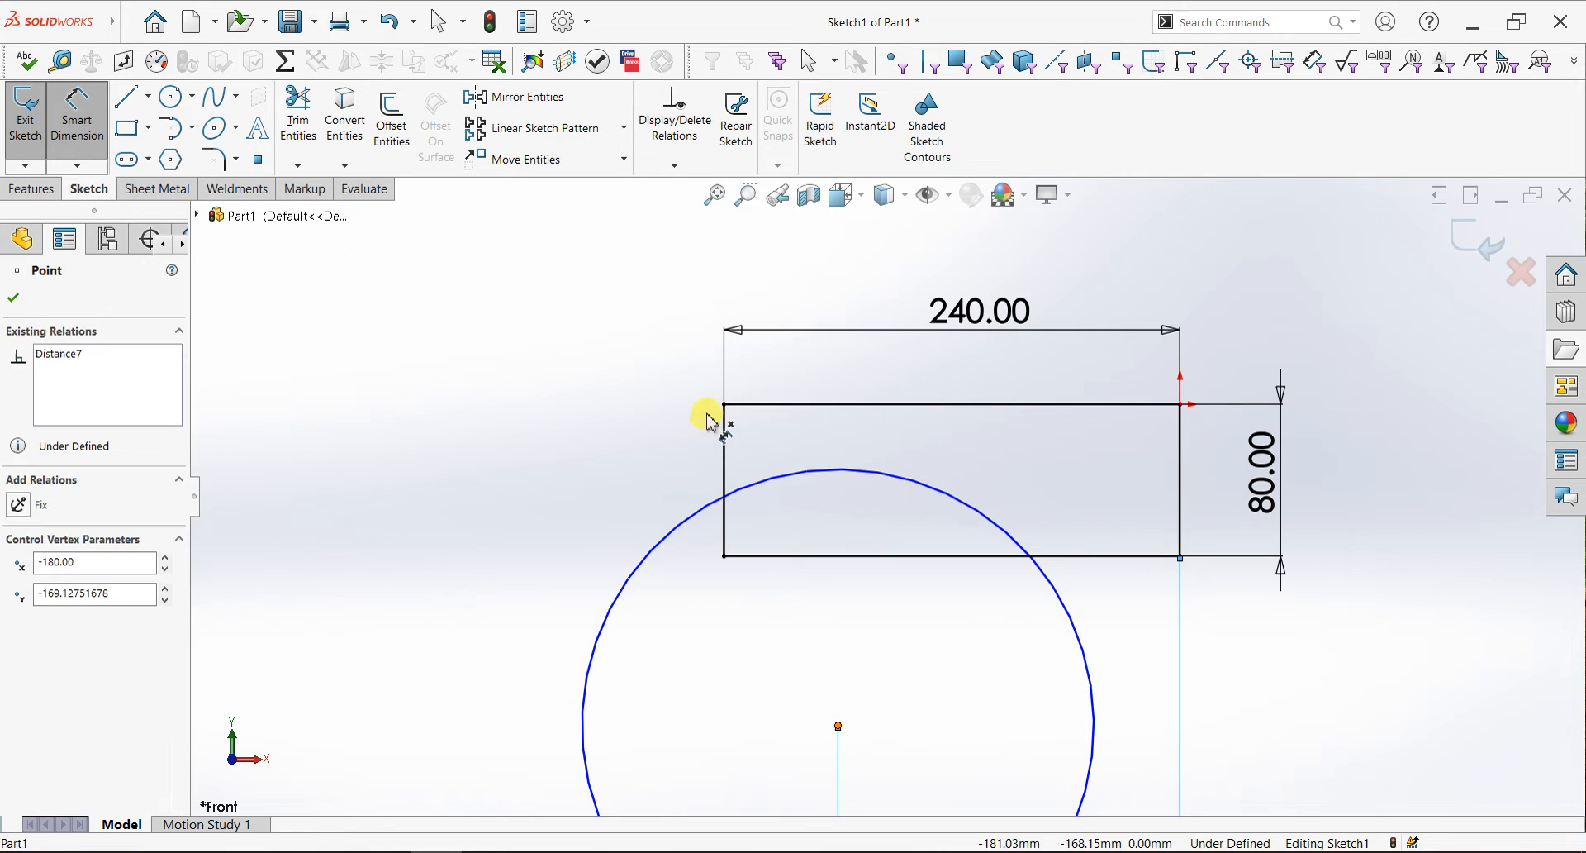
pyautogui.click(743, 404)
pyautogui.click(428, 549)
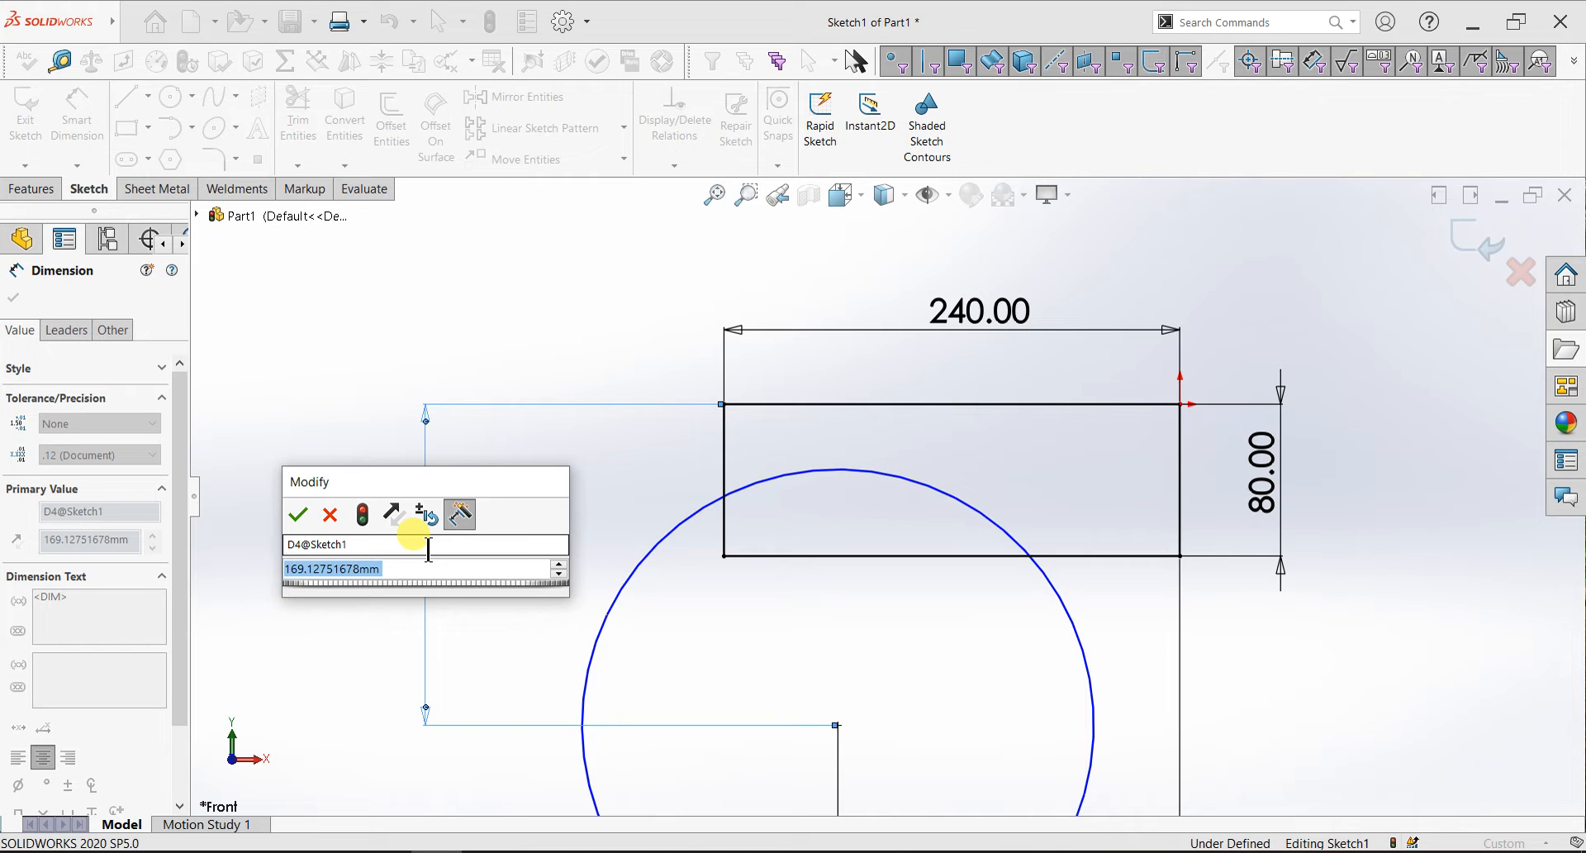
pyautogui.write('170')
pyautogui.press('Return')
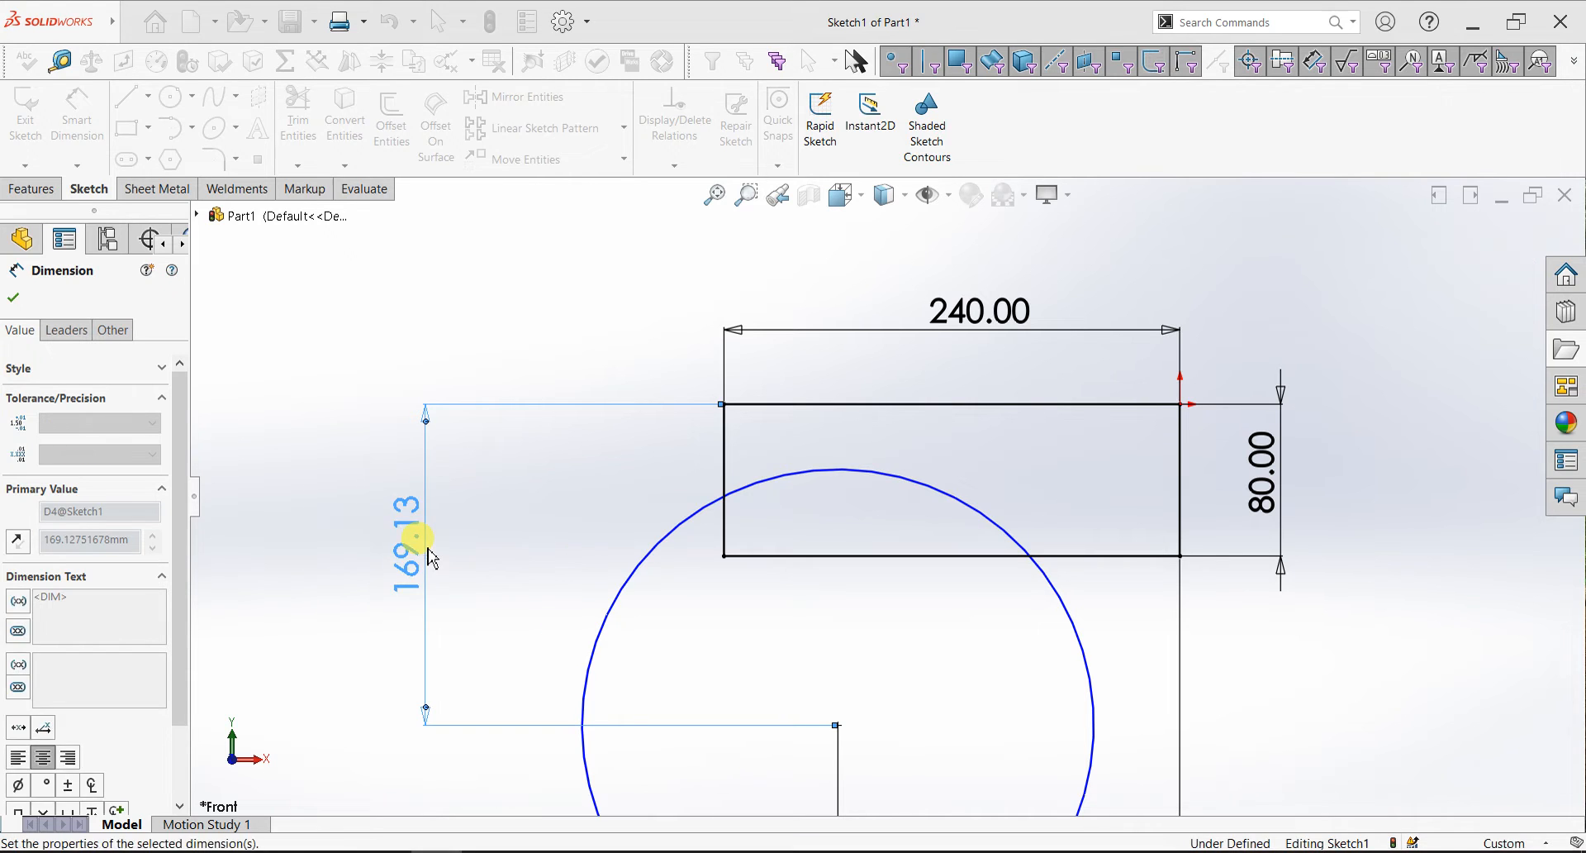
# - Dimension the circle's diameter as 270 mm
pyautogui.click(908, 481)
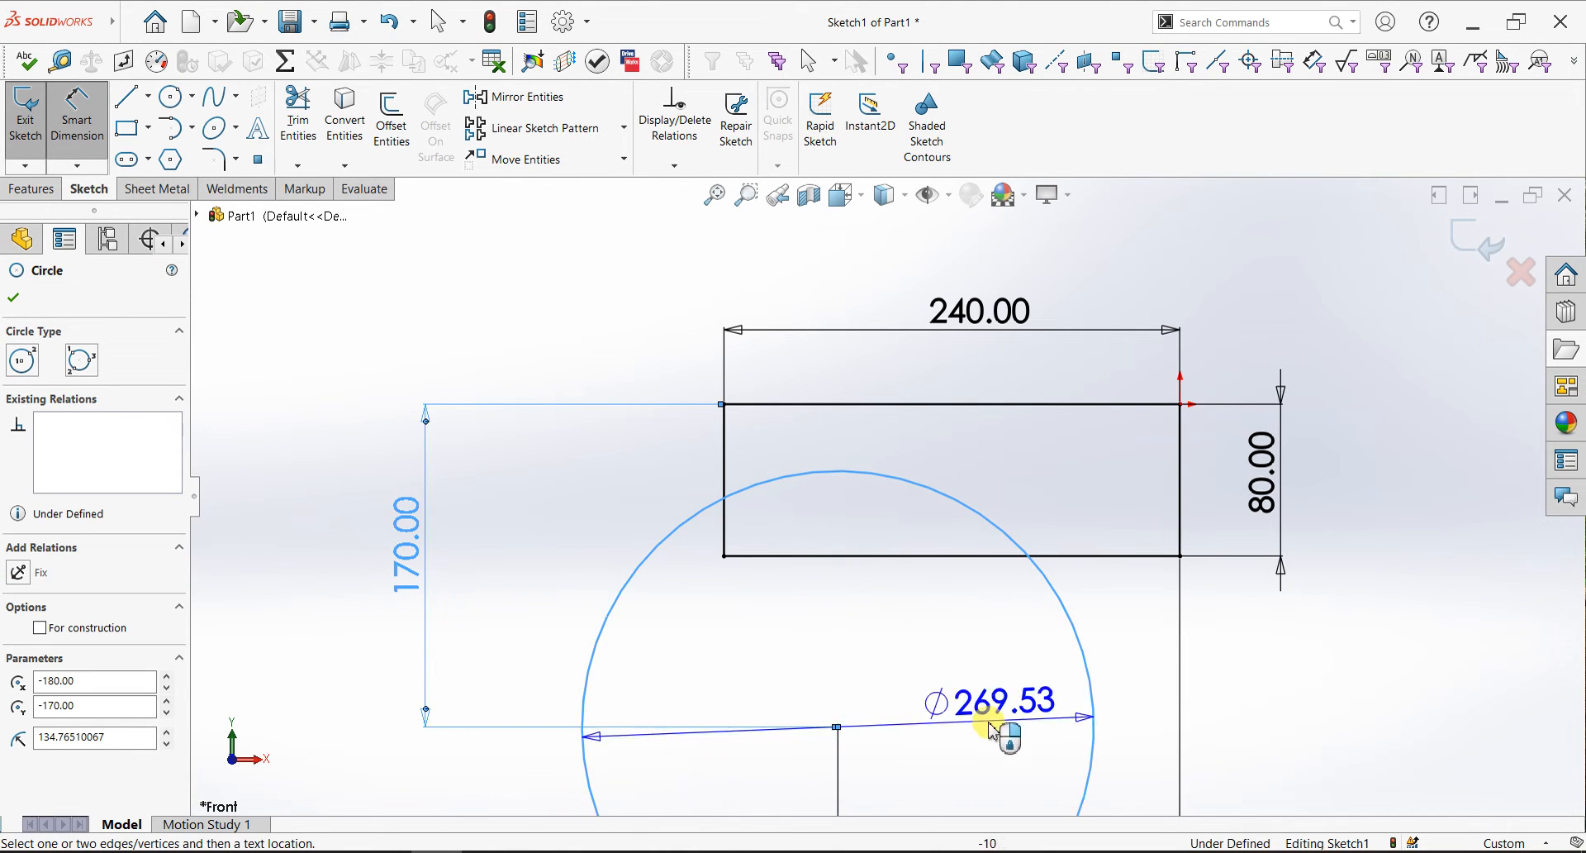
pyautogui.click(950, 721)
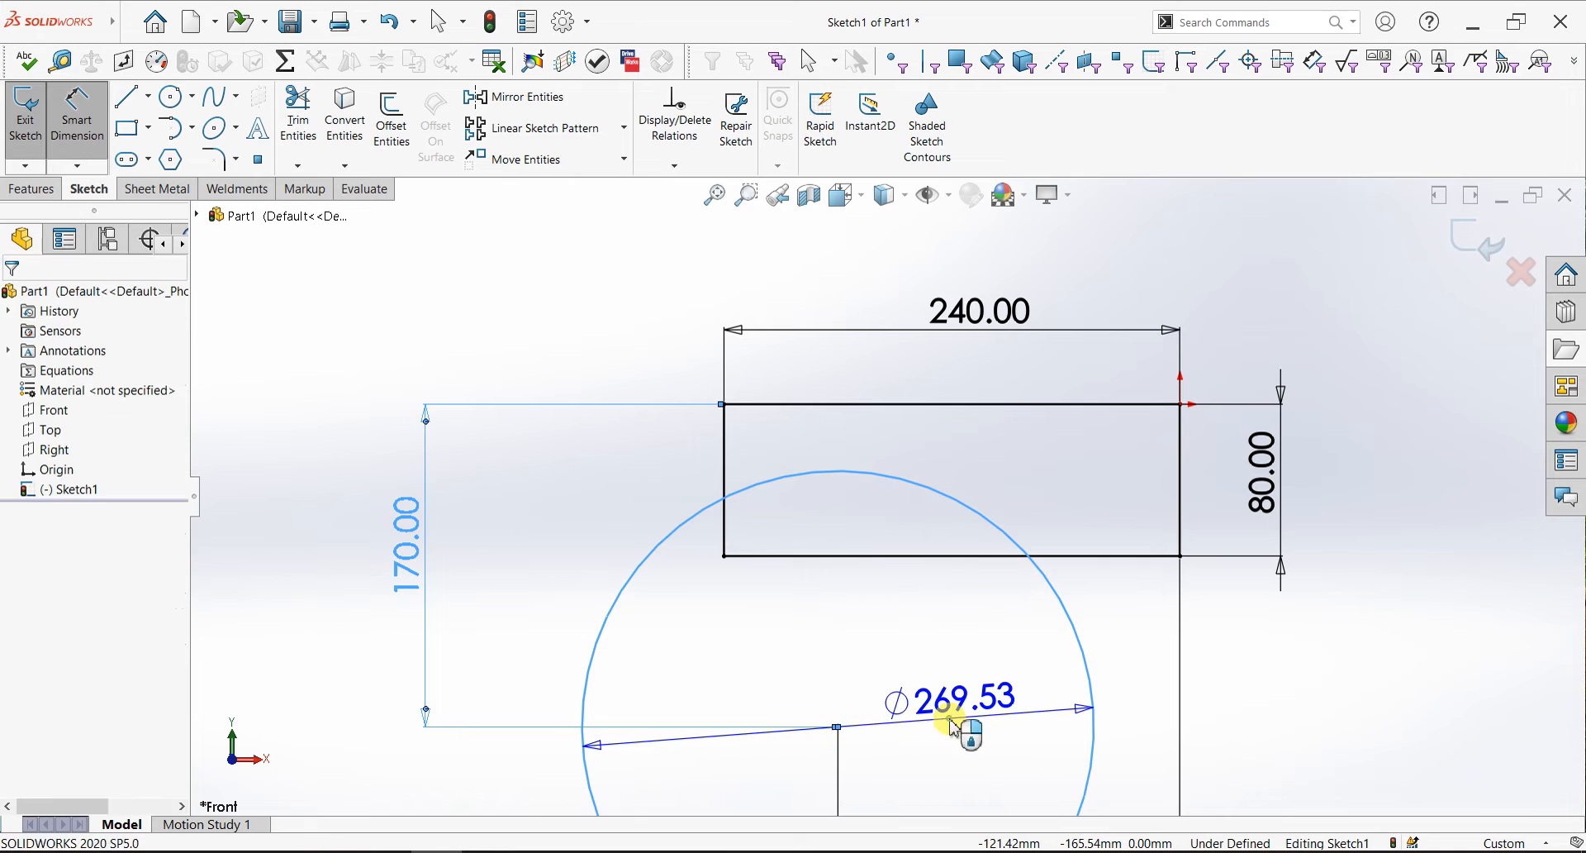
pyautogui.write('270')
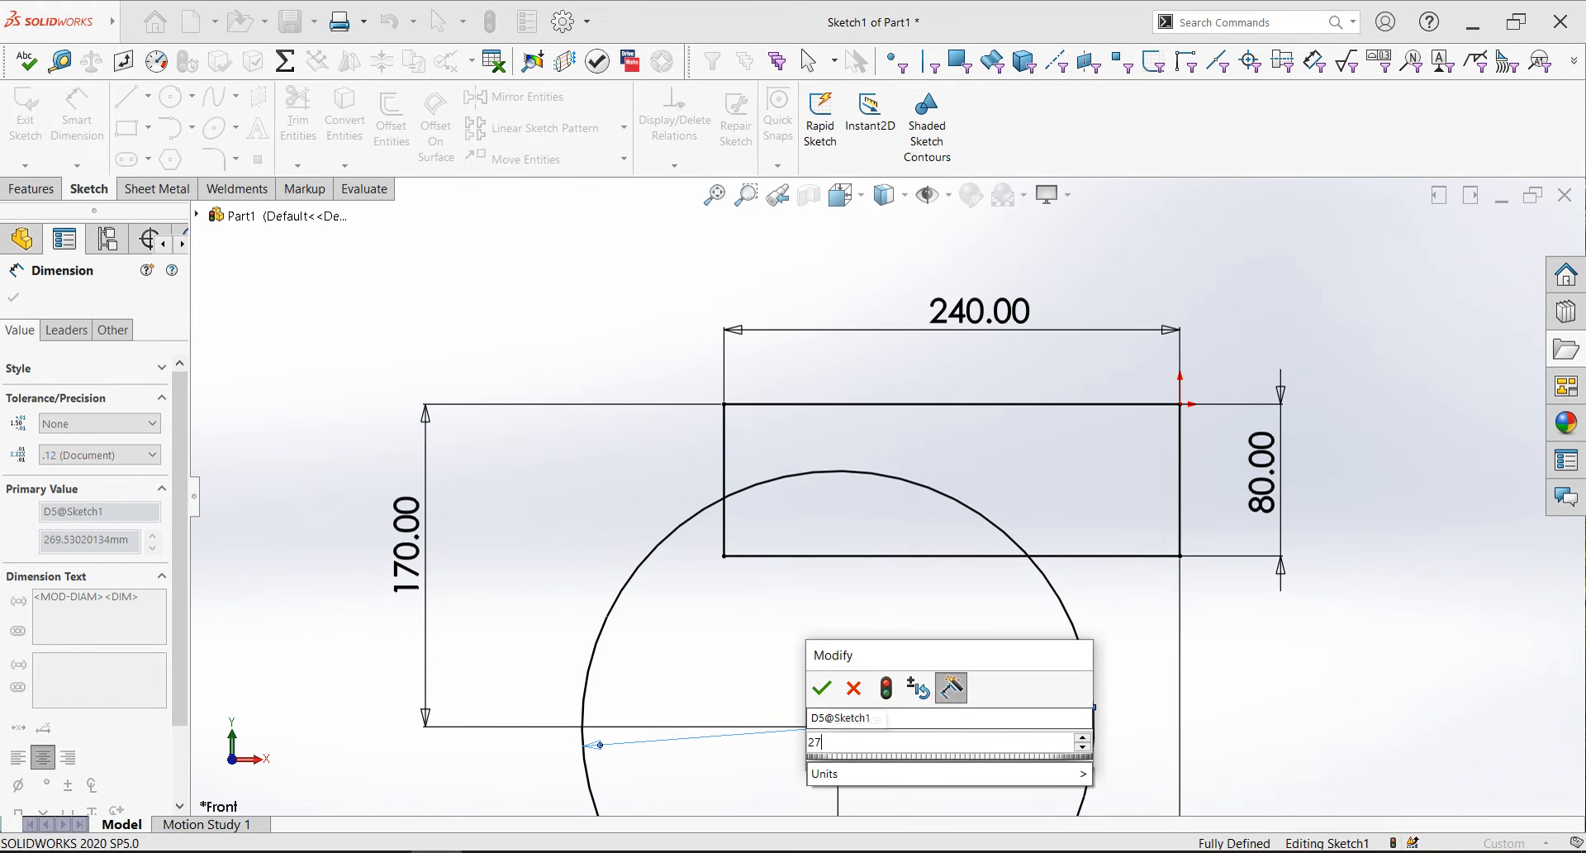
pyautogui.press('Return')
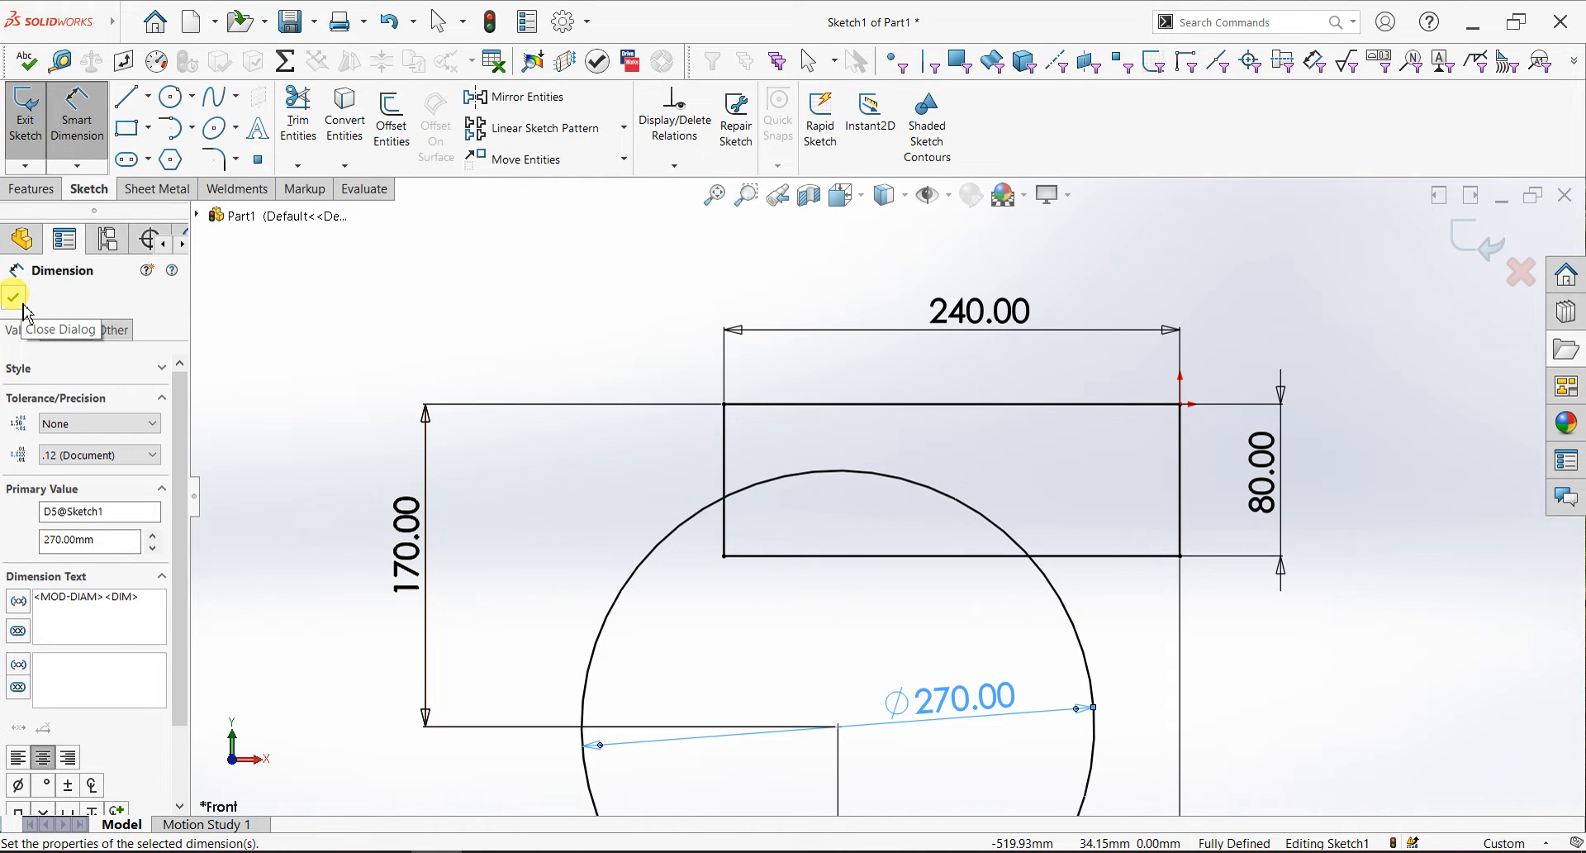
# - Set the circle's diameter to 280 mm
pyautogui.doubleClick(909, 703)
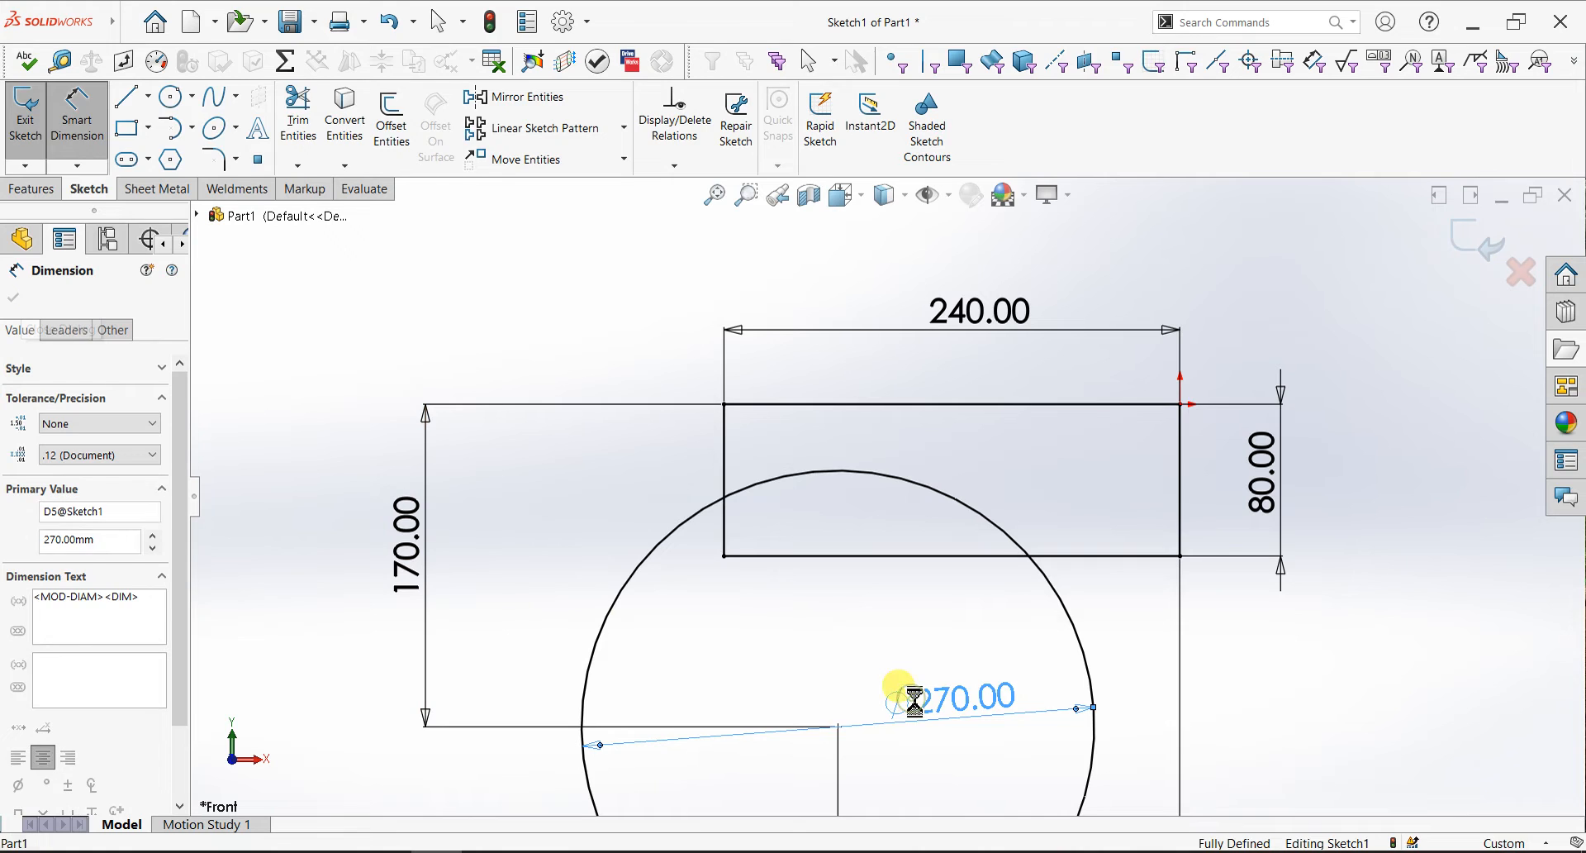
pyautogui.write('28')
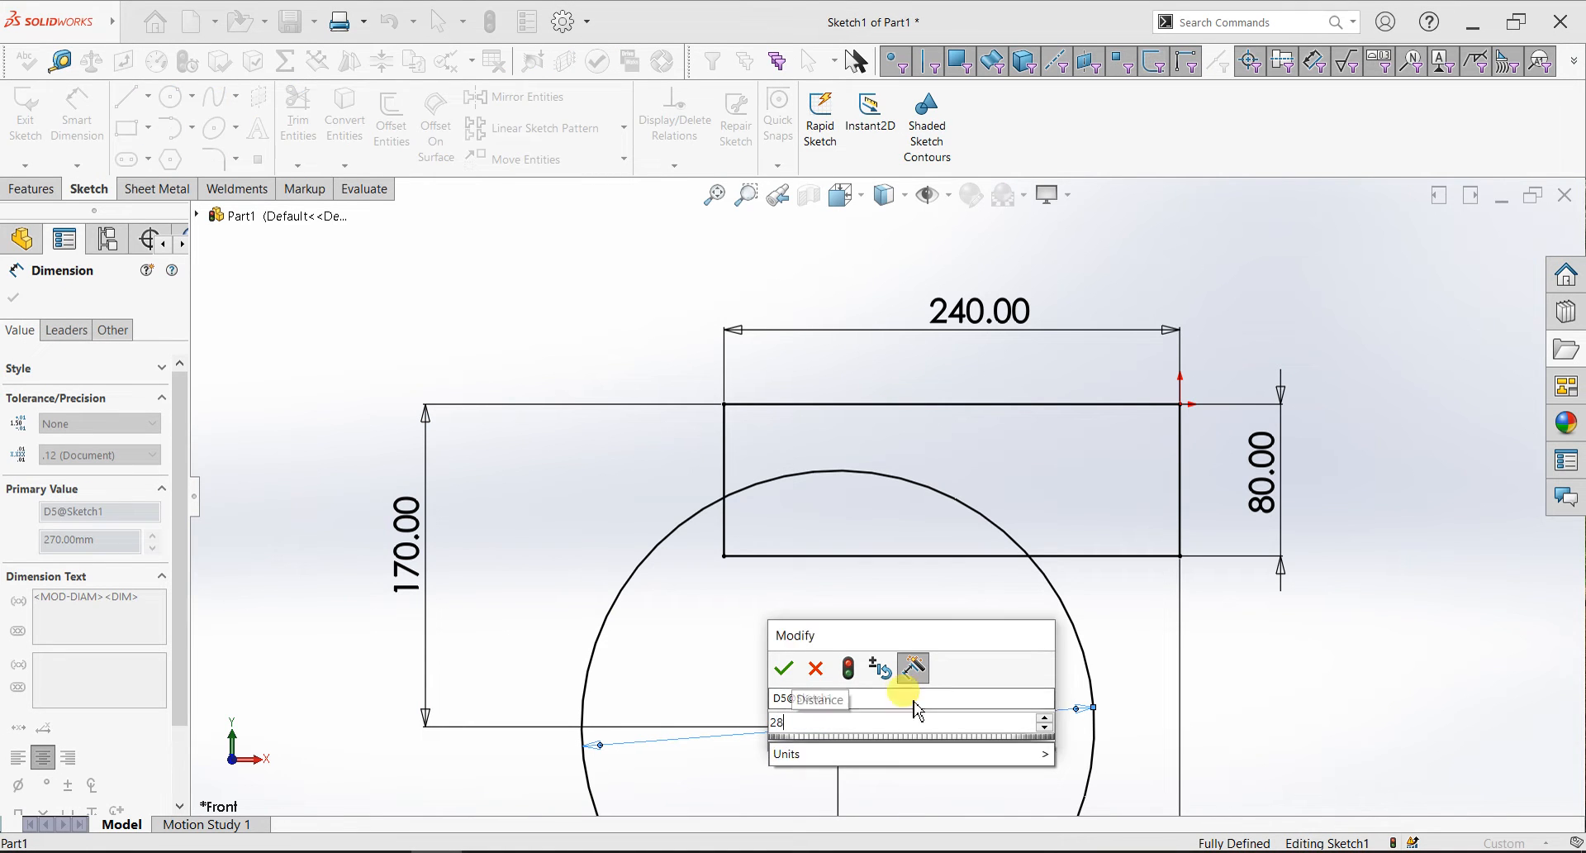
pyautogui.write('0')
pyautogui.press('Return')
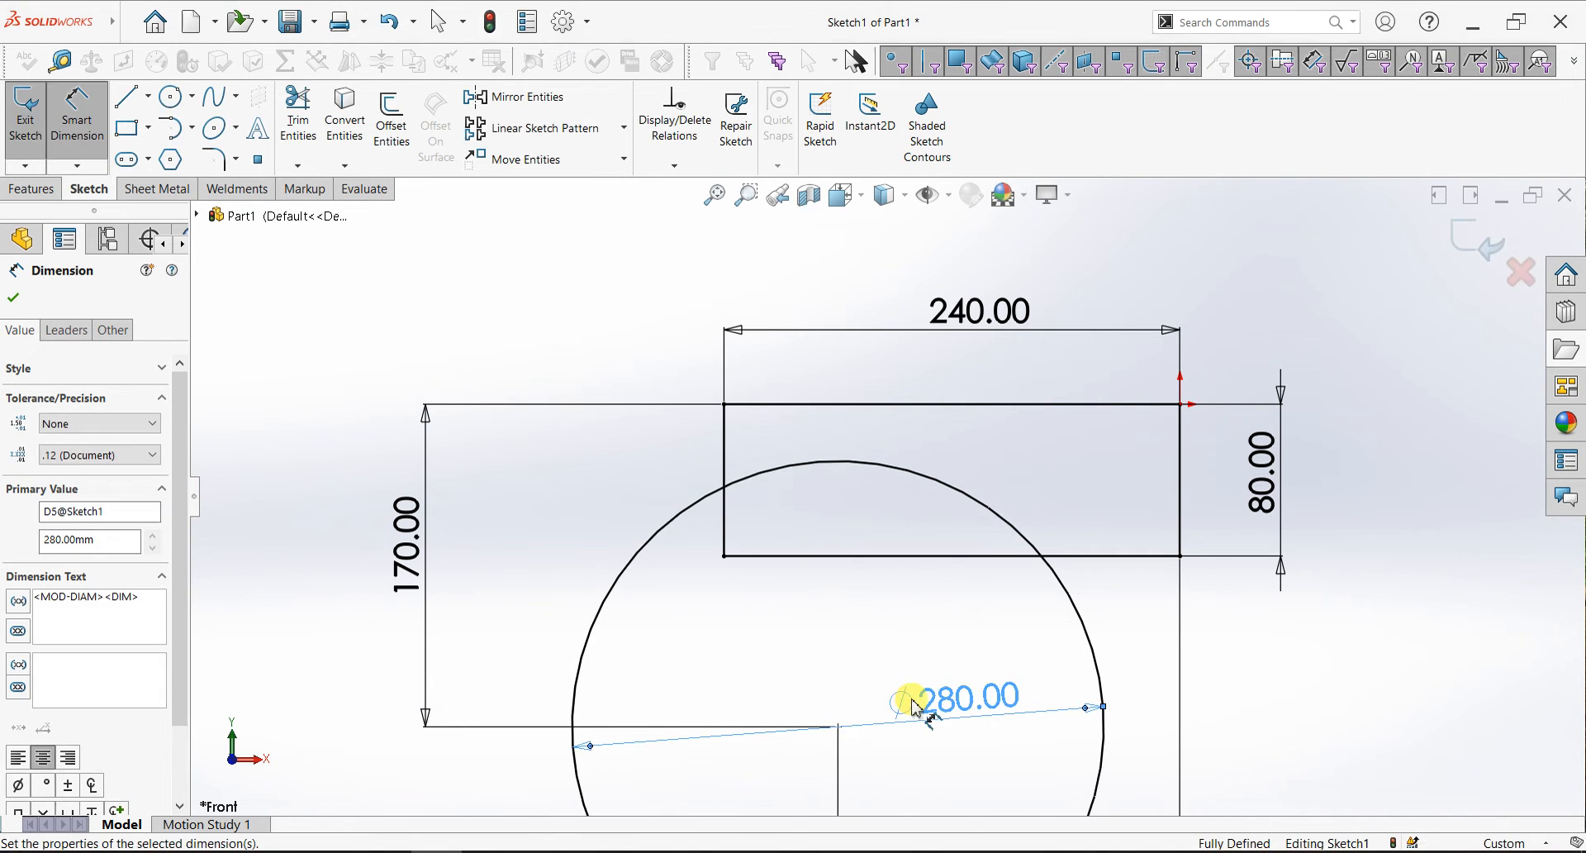
# - Set the vertical distance from the circle's centre to the rectangle's top edge to 190 mm
pyautogui.scroll(3, 1055, 637)
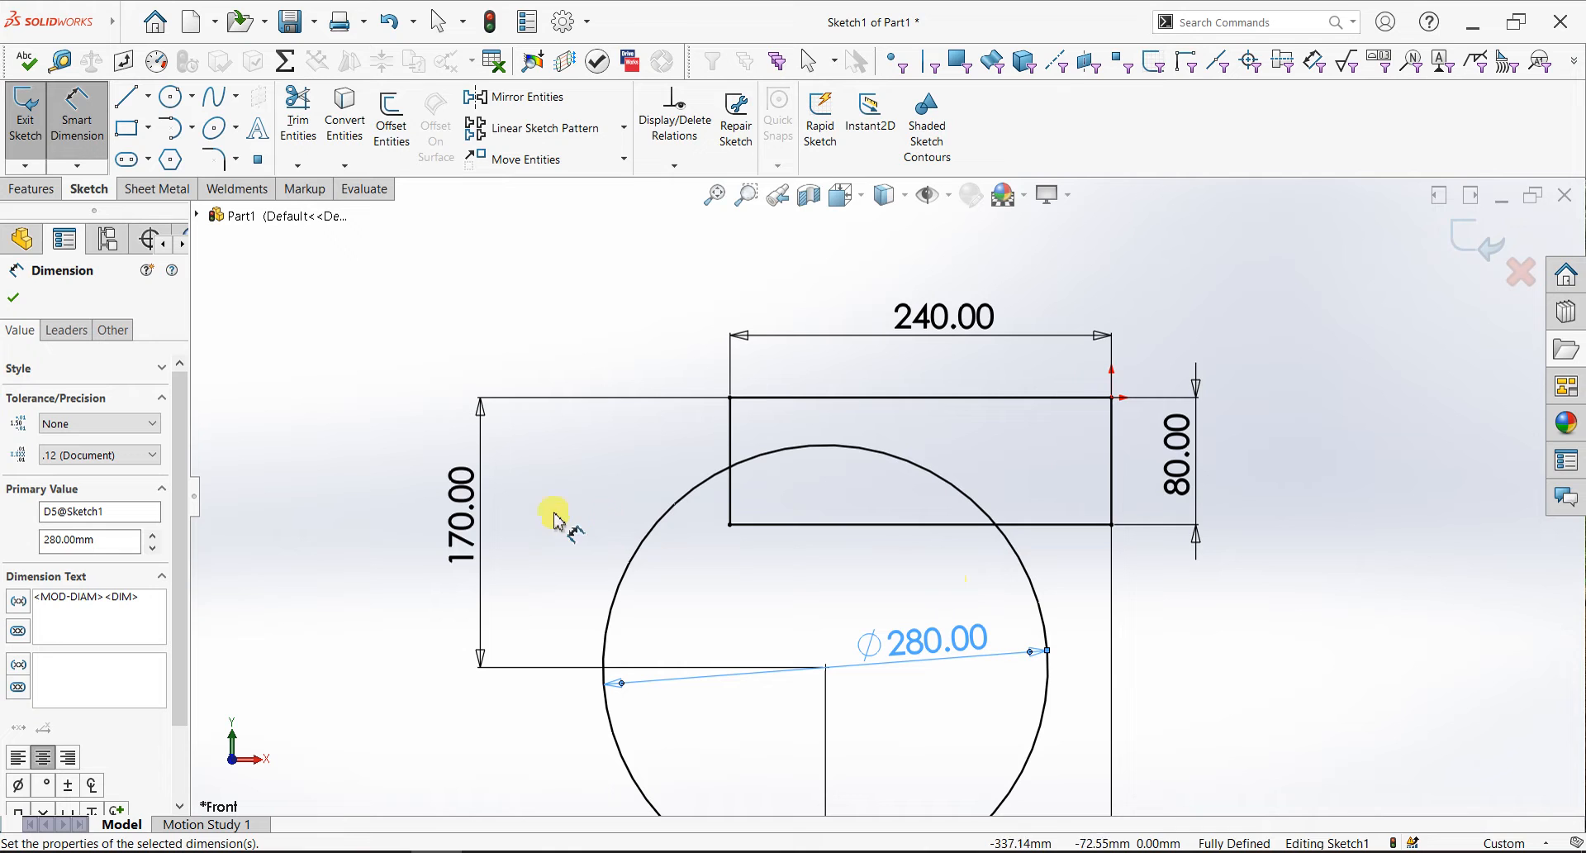
pyautogui.click(475, 545)
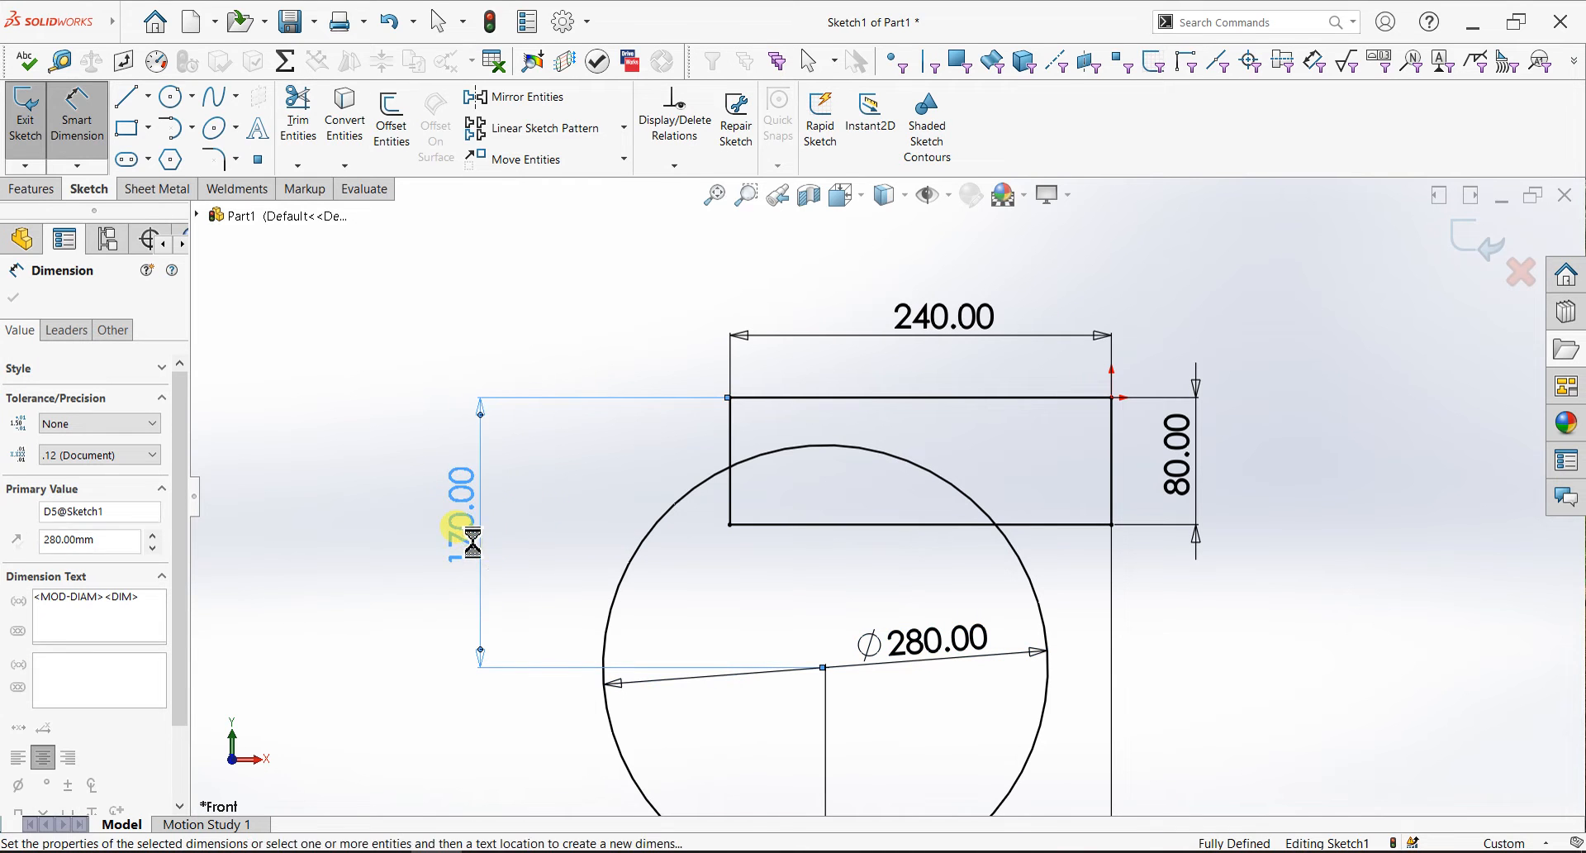
pyautogui.doubleClick(460, 528)
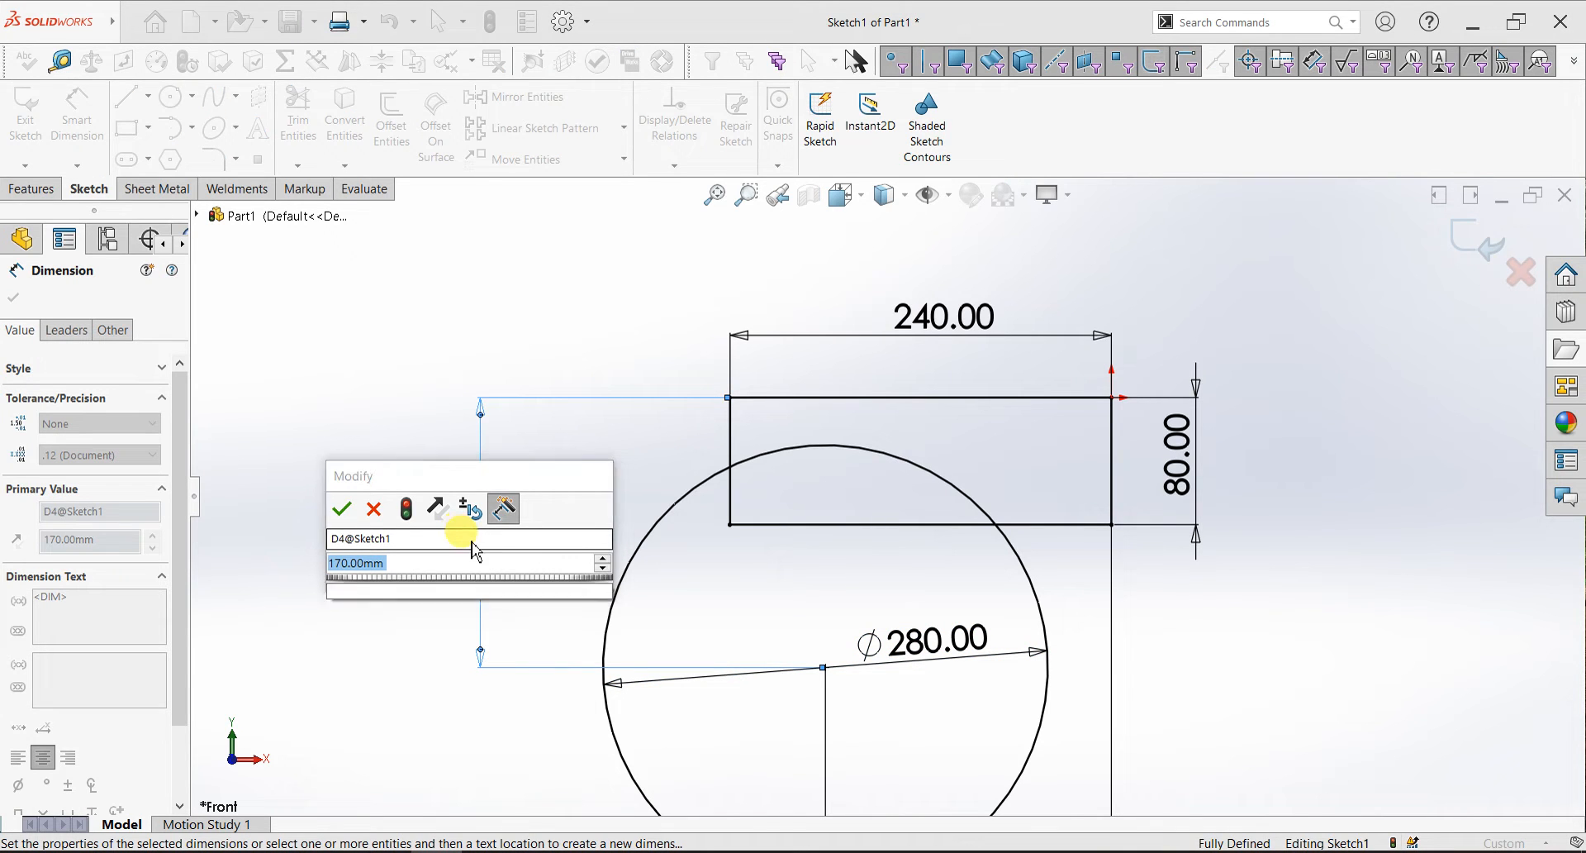
pyautogui.write('170')
pyautogui.press('Return')
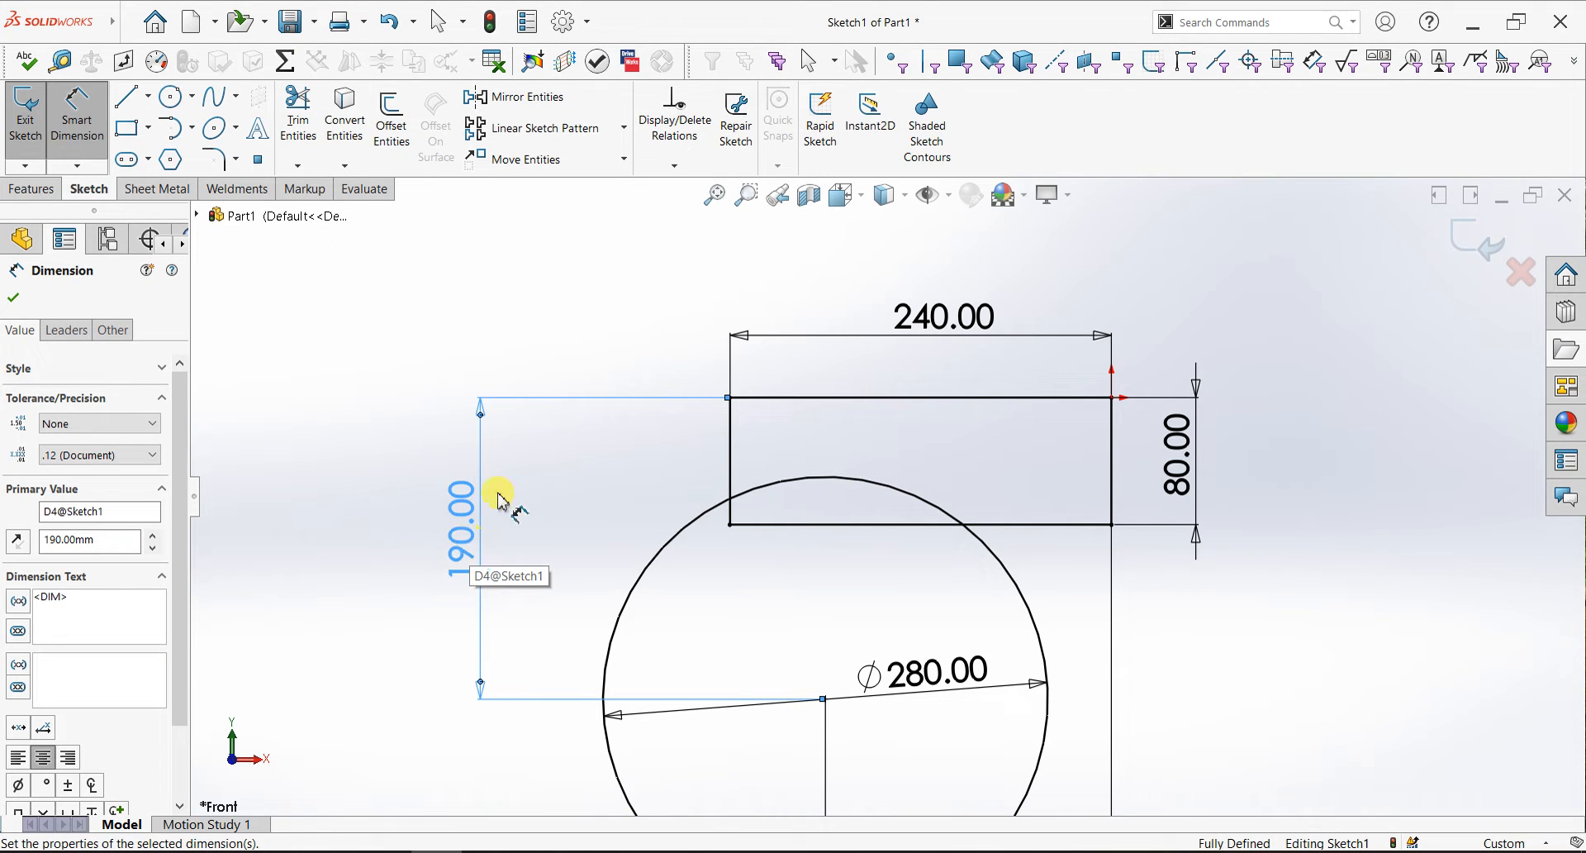
pyautogui.click(16, 304)
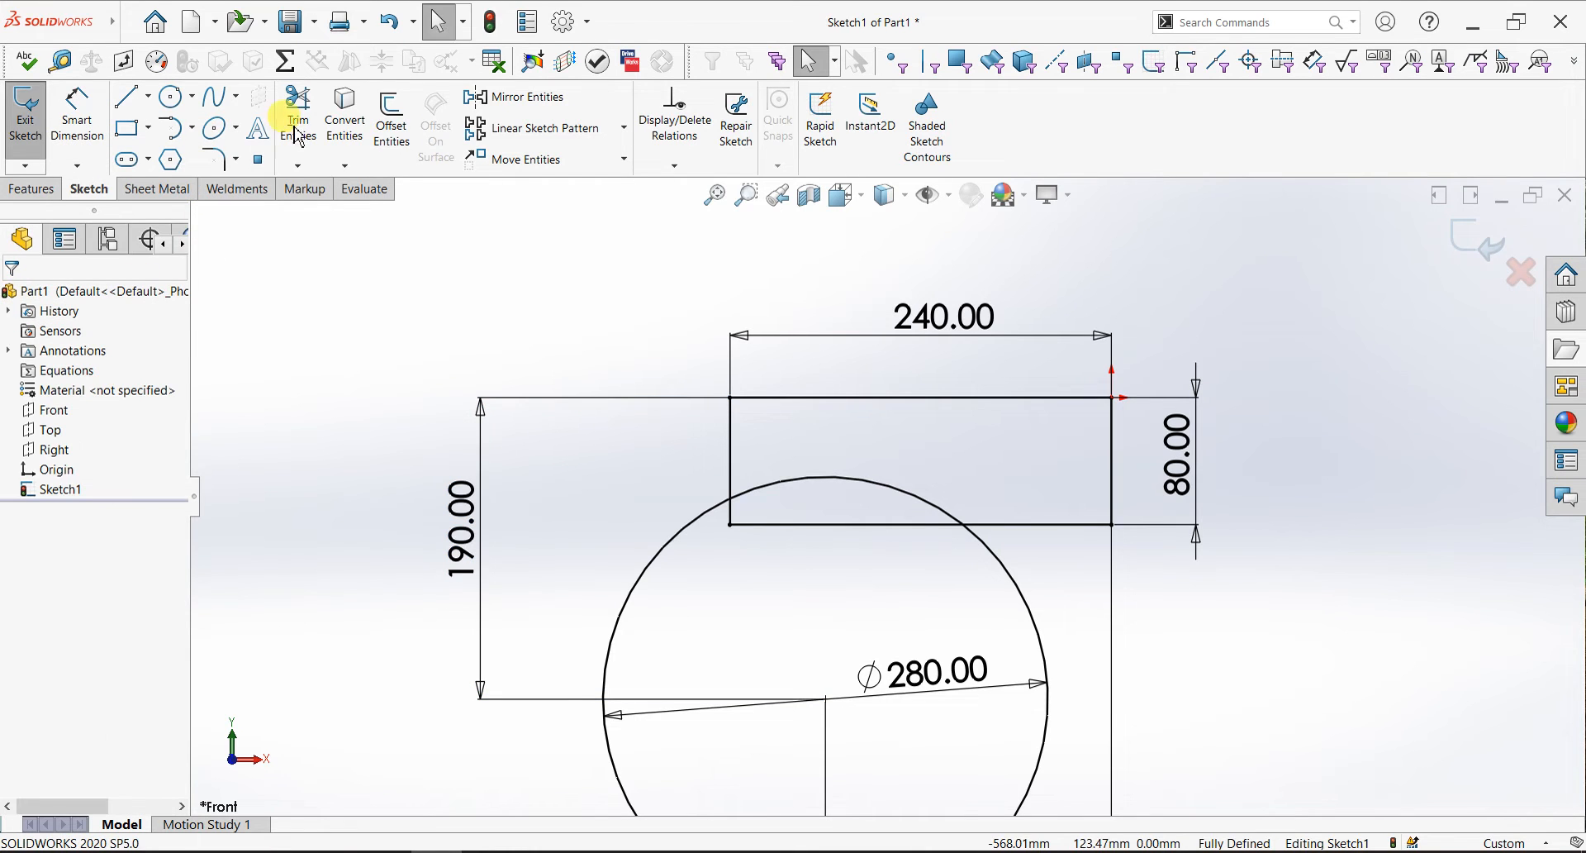
pyautogui.click(392, 120)
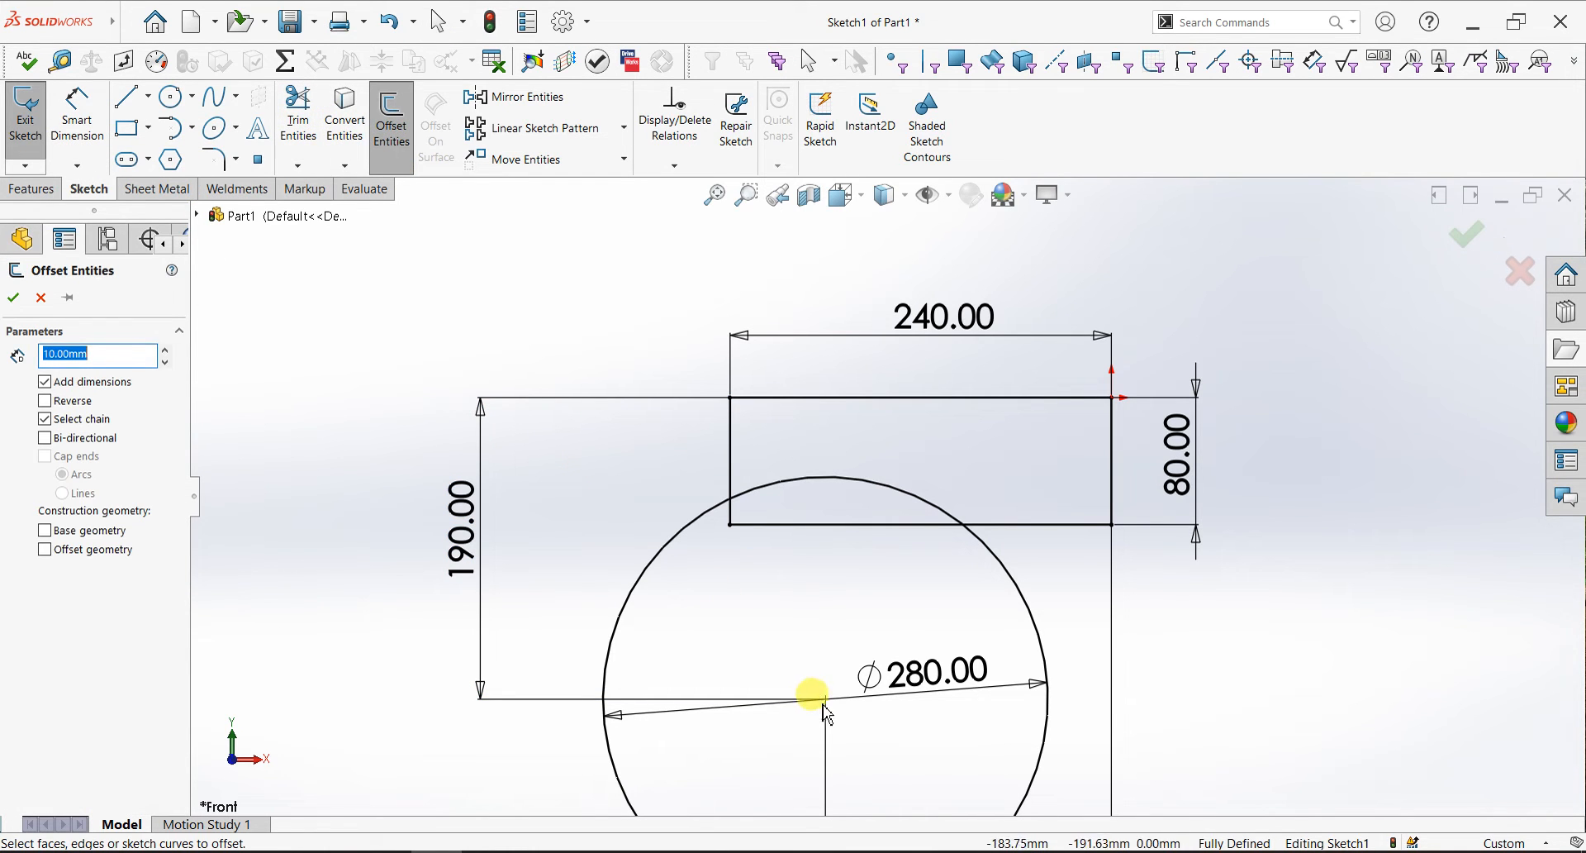
pyautogui.click(660, 550)
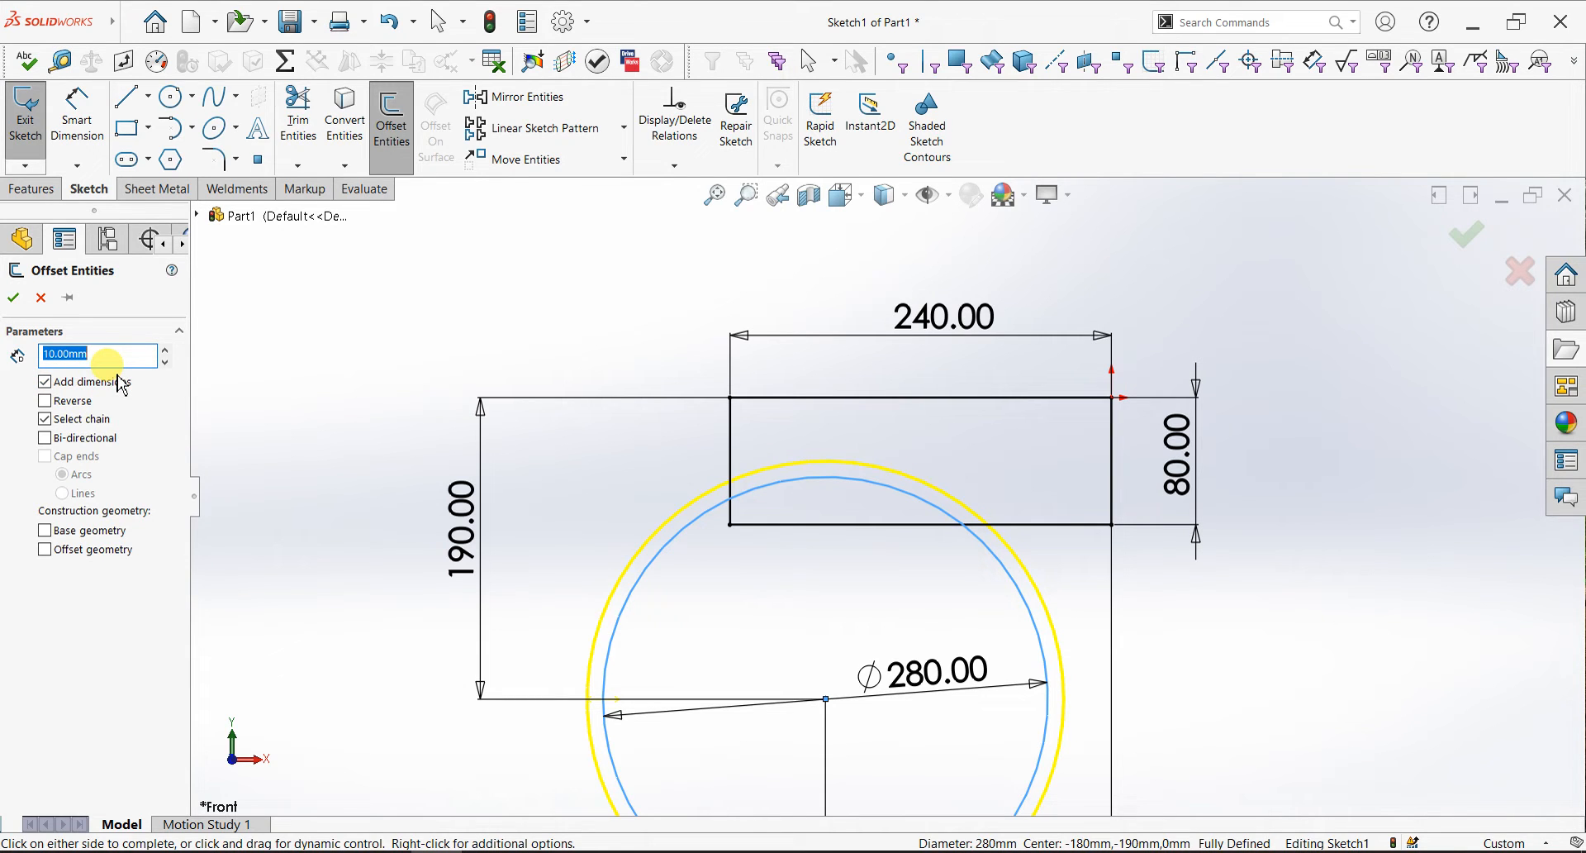
pyautogui.write('20')
pyautogui.press('Return')
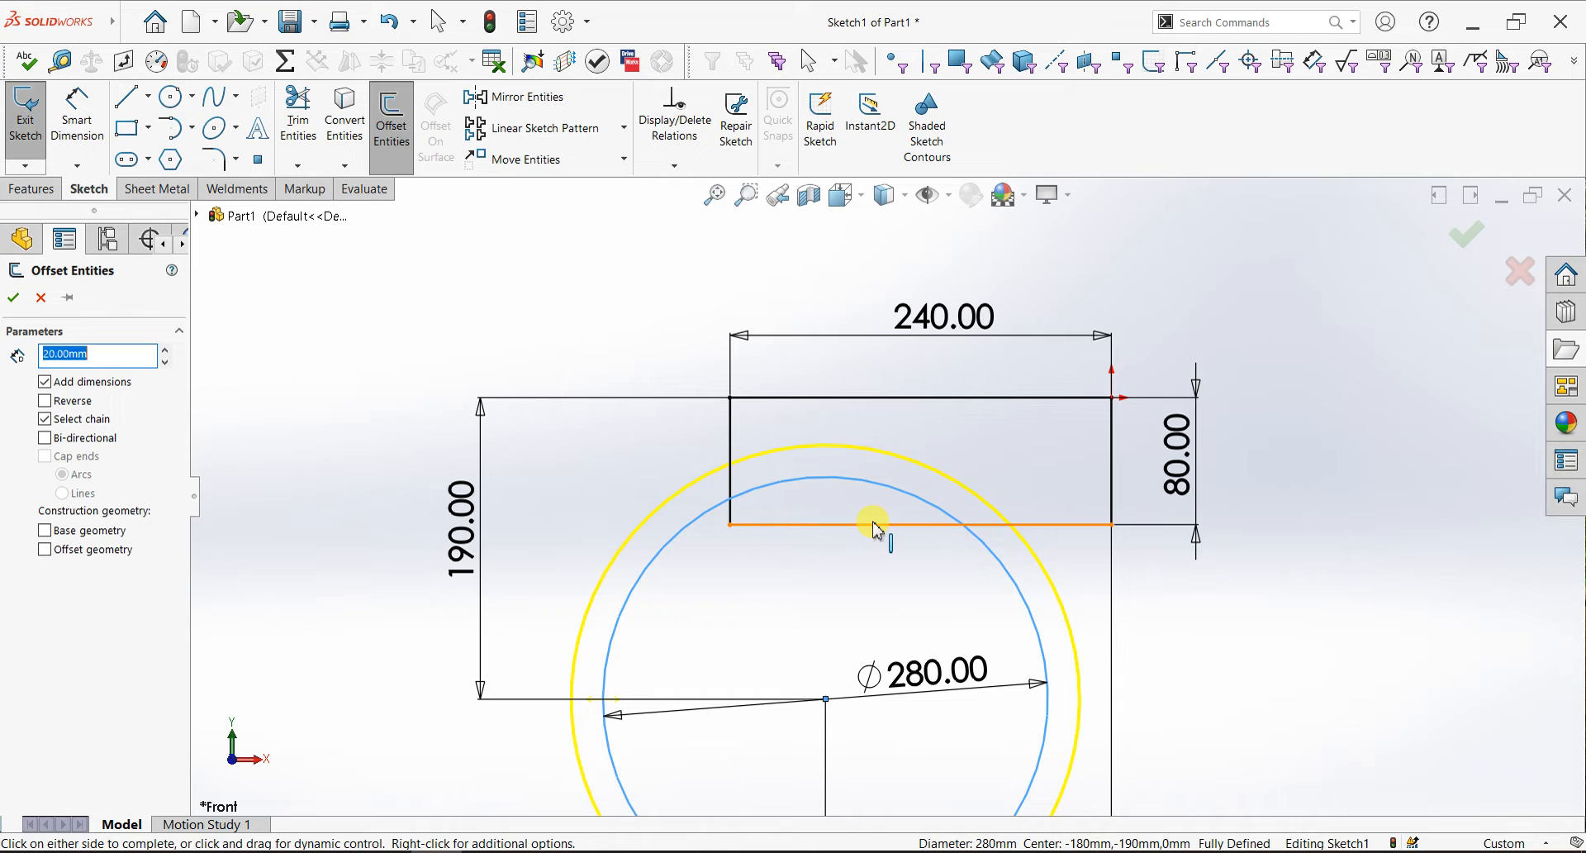
pyautogui.press('Escape')
# - Sketch a spline from the rectangle's left edge, about 30 mm below its top corner, to the top edge's midpoint, and bow it upward
pyautogui.click(216, 96)
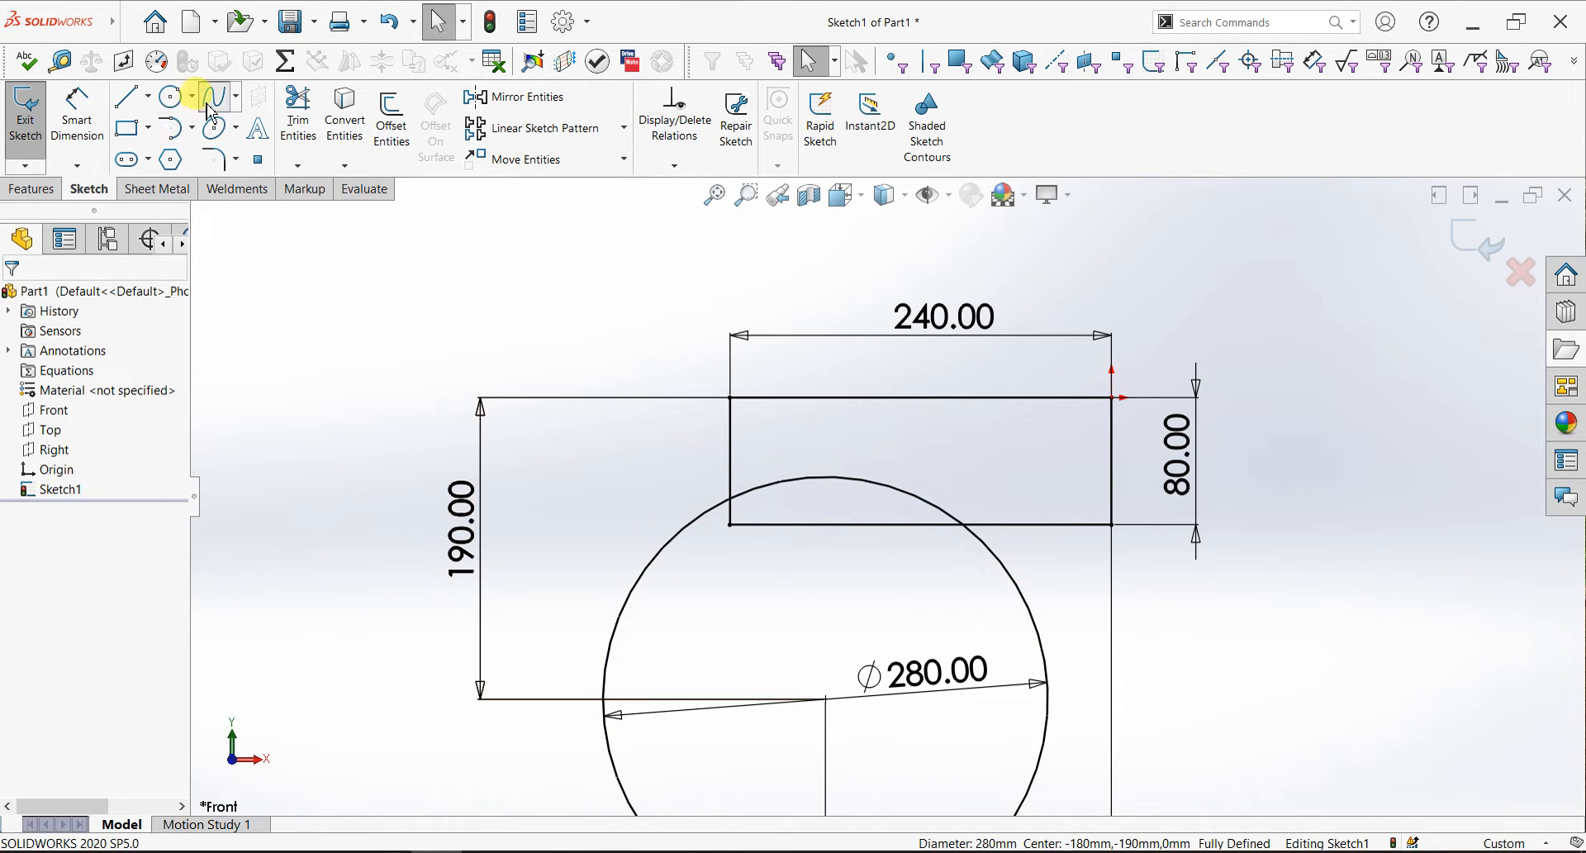
pyautogui.click(731, 460)
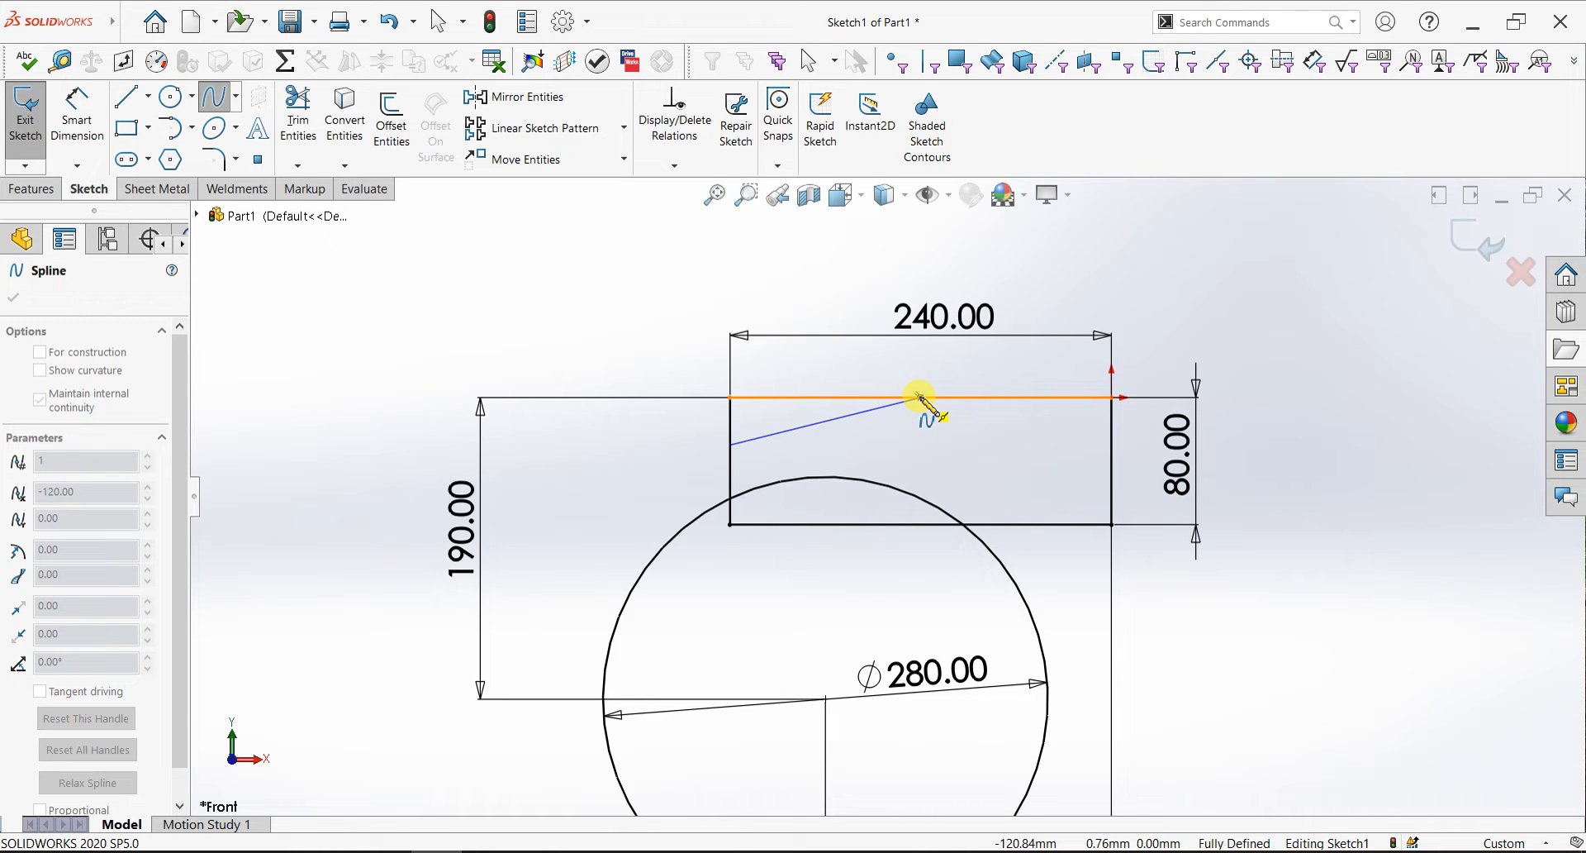
pyautogui.click(920, 398)
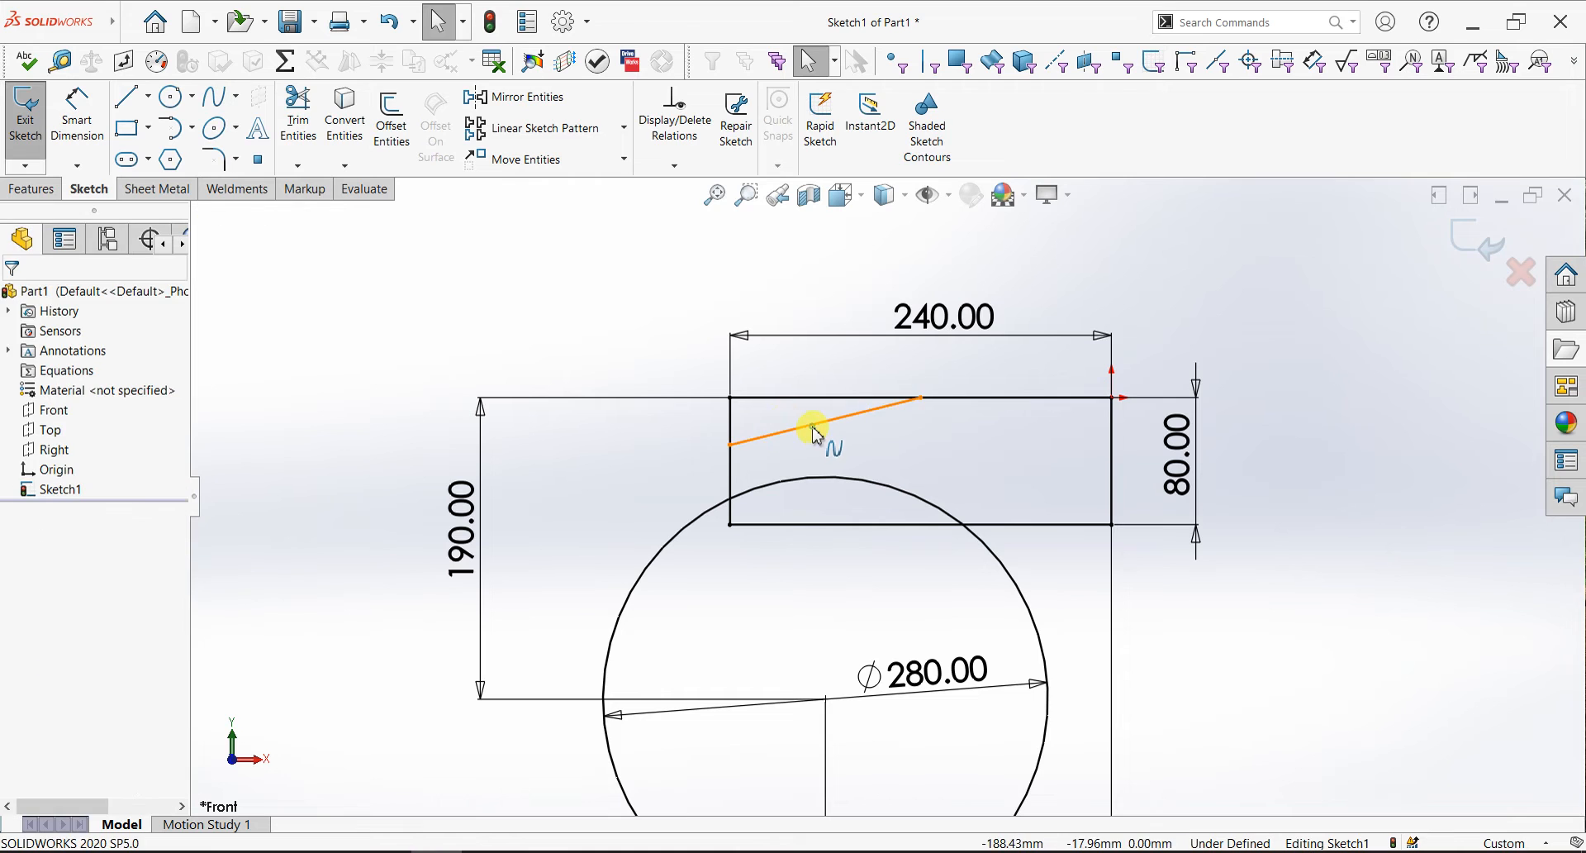
pyautogui.doubleClick(818, 438)
pyautogui.moveTo(814, 439); pyautogui.dragTo(809, 429)
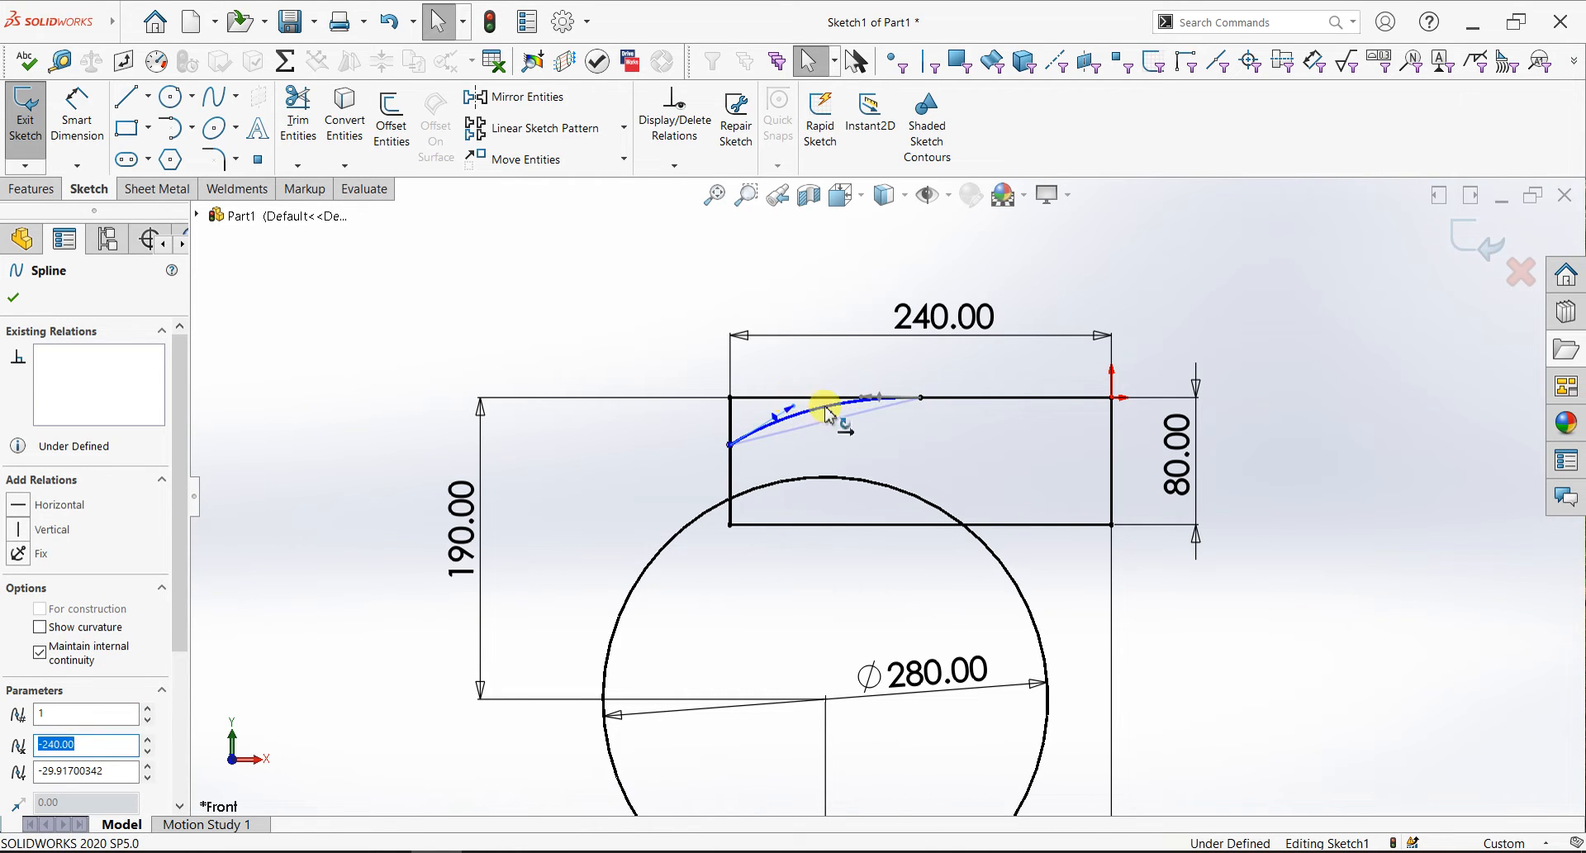
# - Try to adjust the spline's end at the top edge's midpoint so that it follows the edge
pyautogui.scroll(-6, 799, 418)
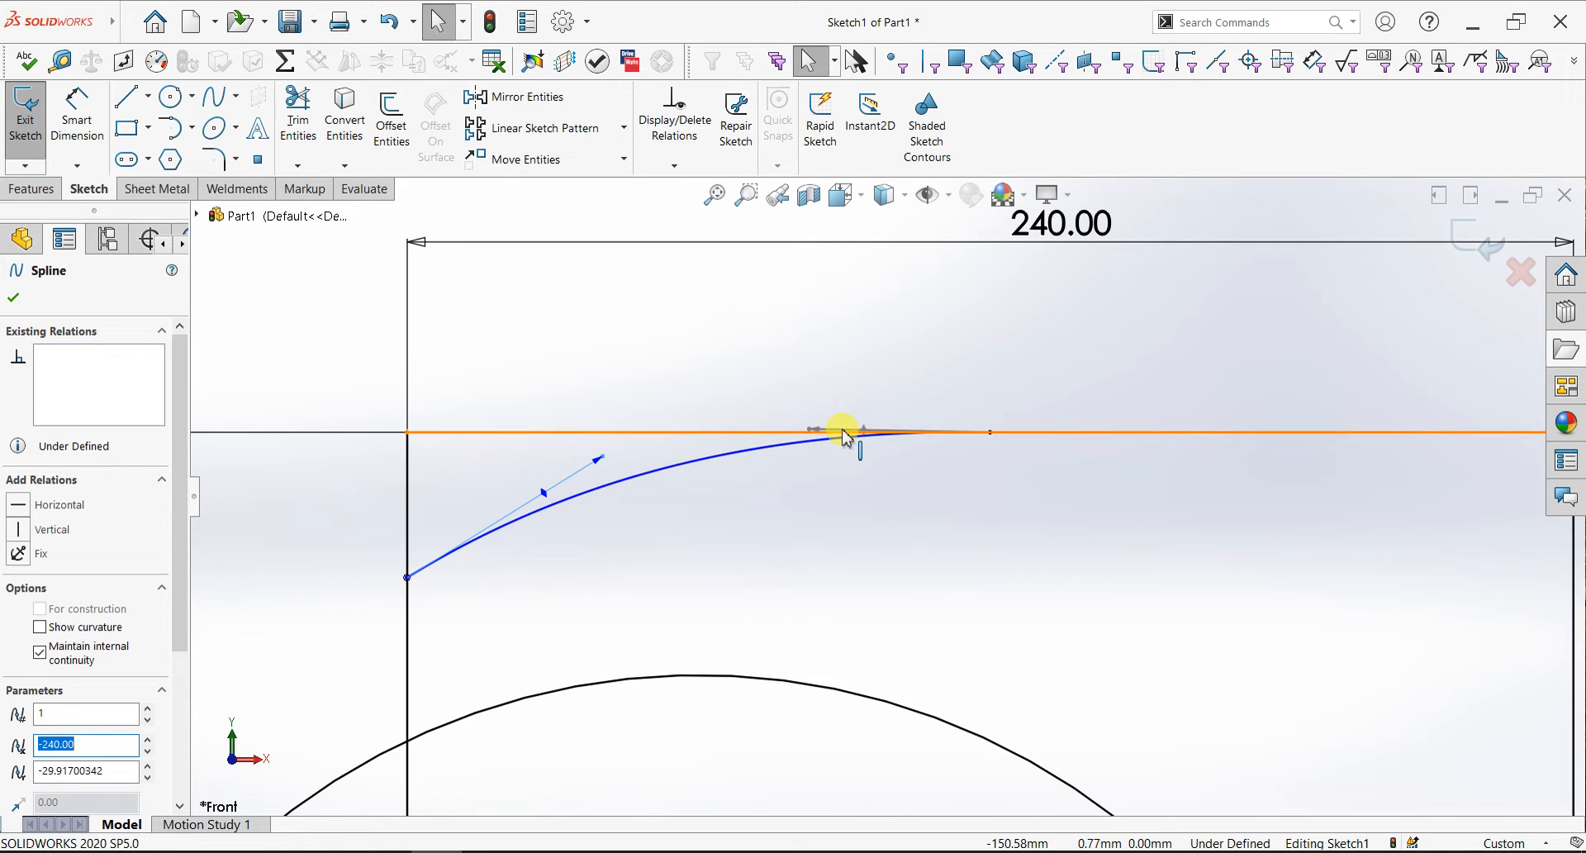
pyautogui.scroll(-3, 845, 437)
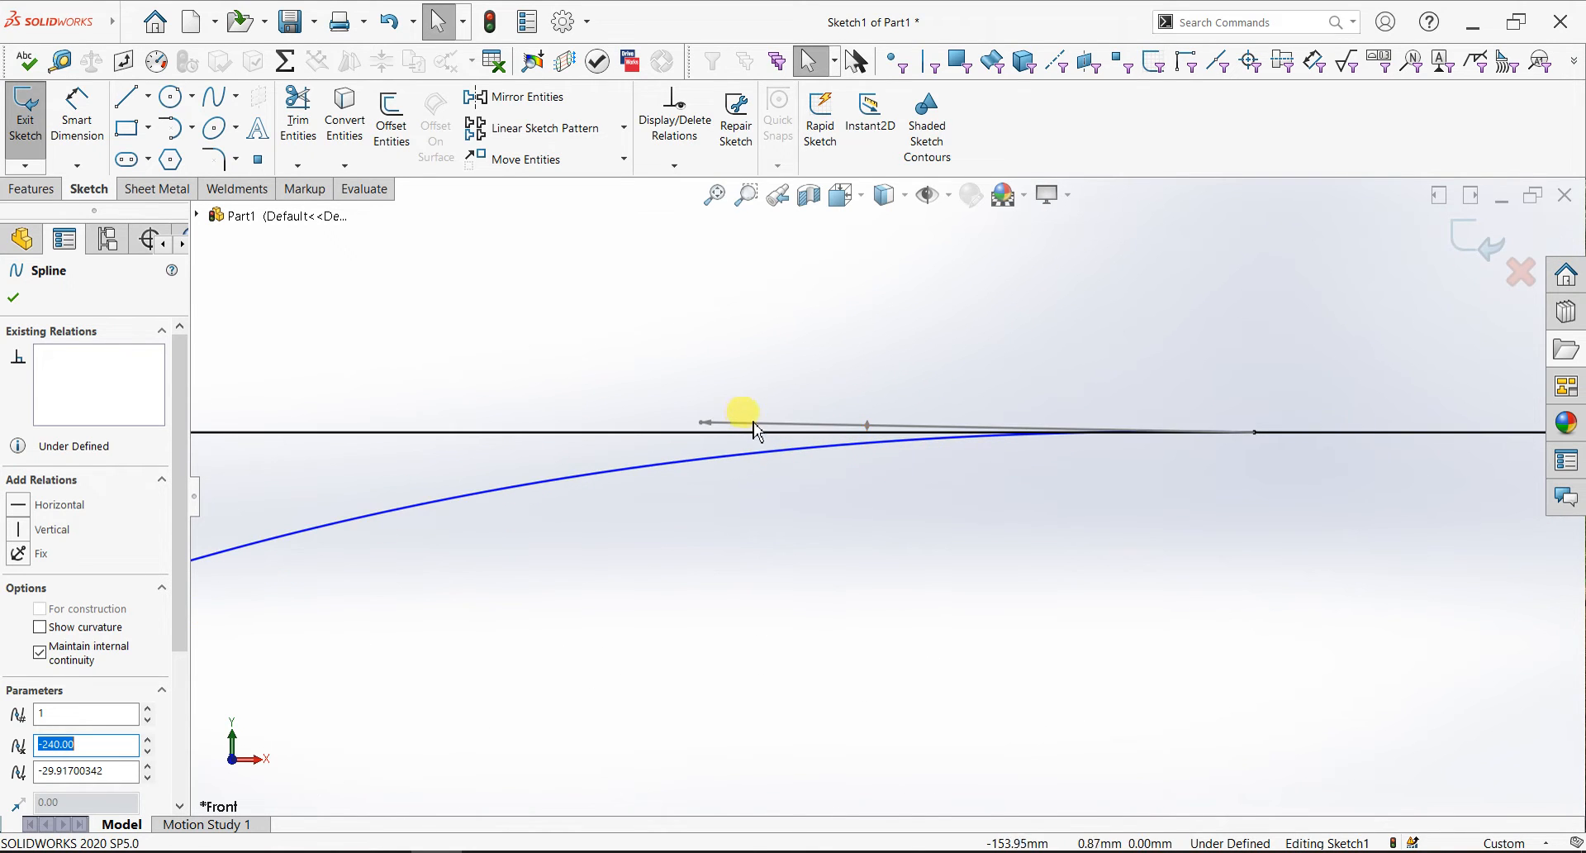
pyautogui.click(712, 431)
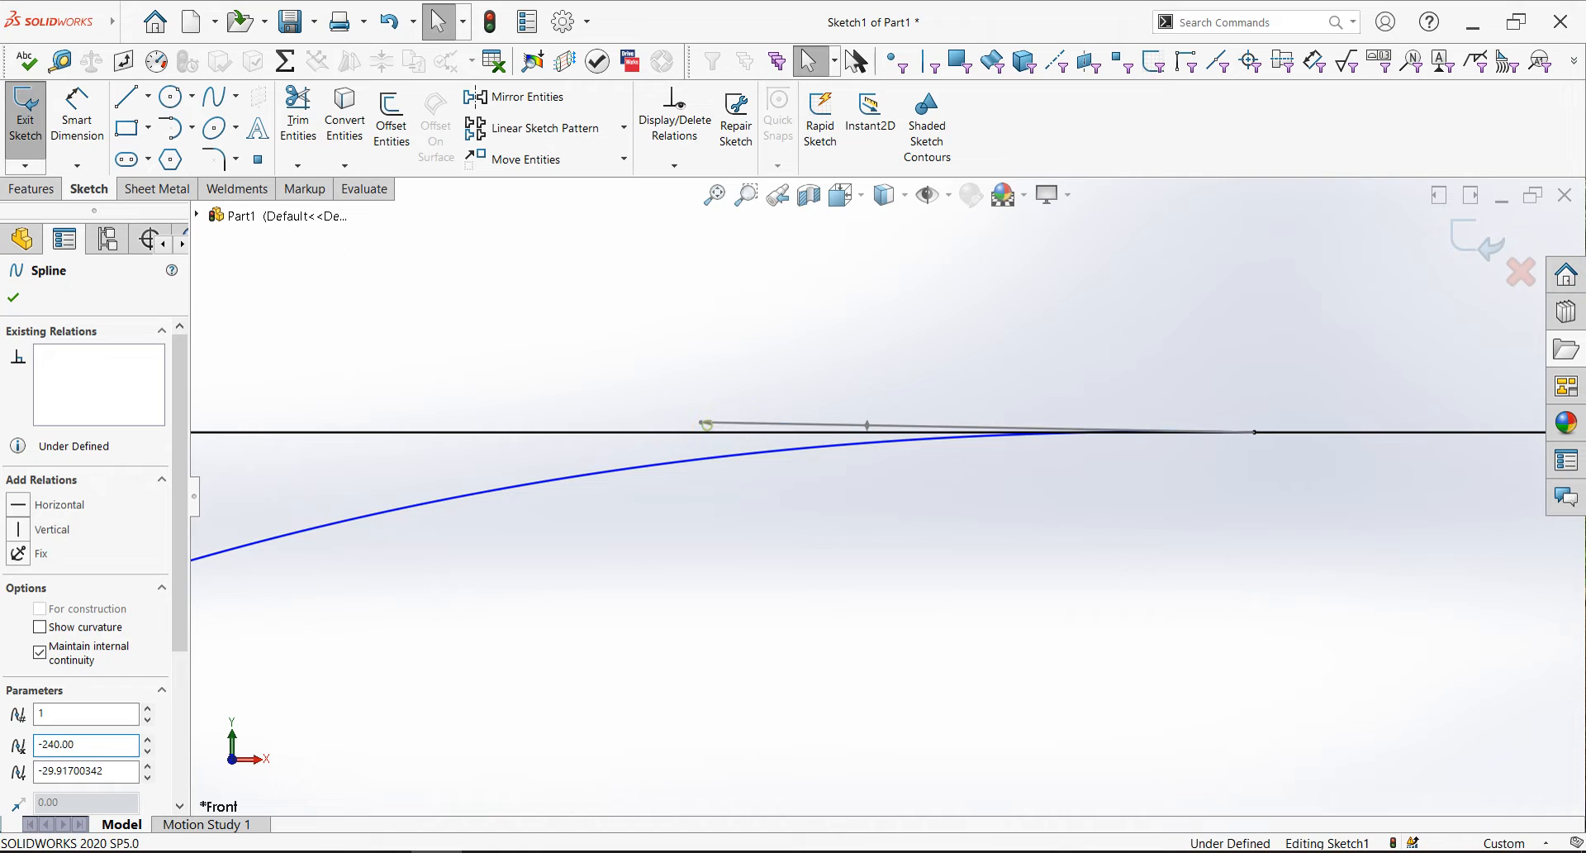
pyautogui.click(717, 418)
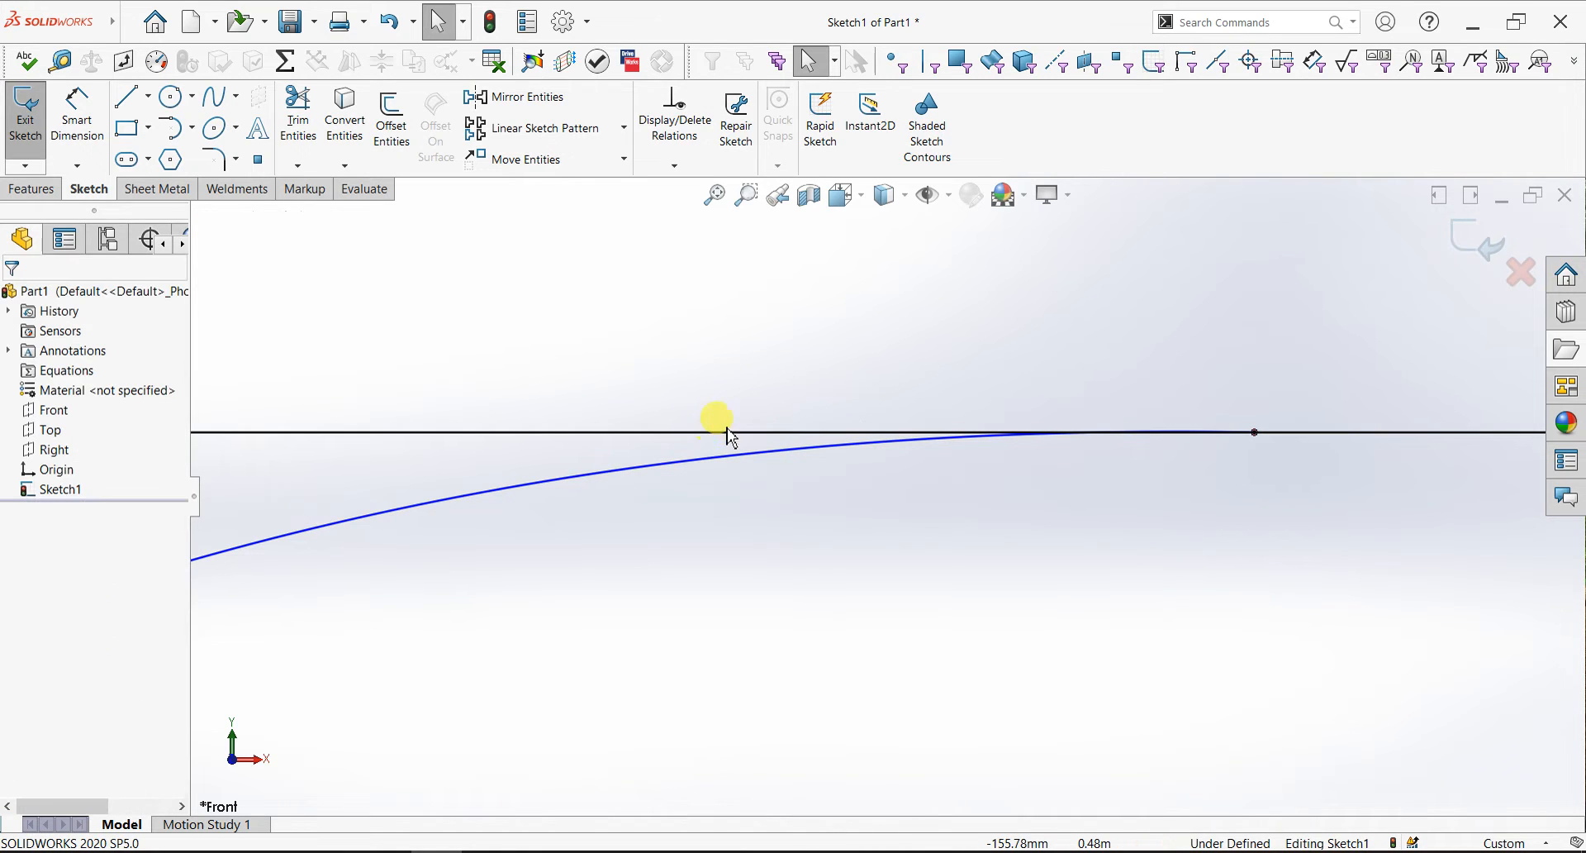
pyautogui.click(995, 434)
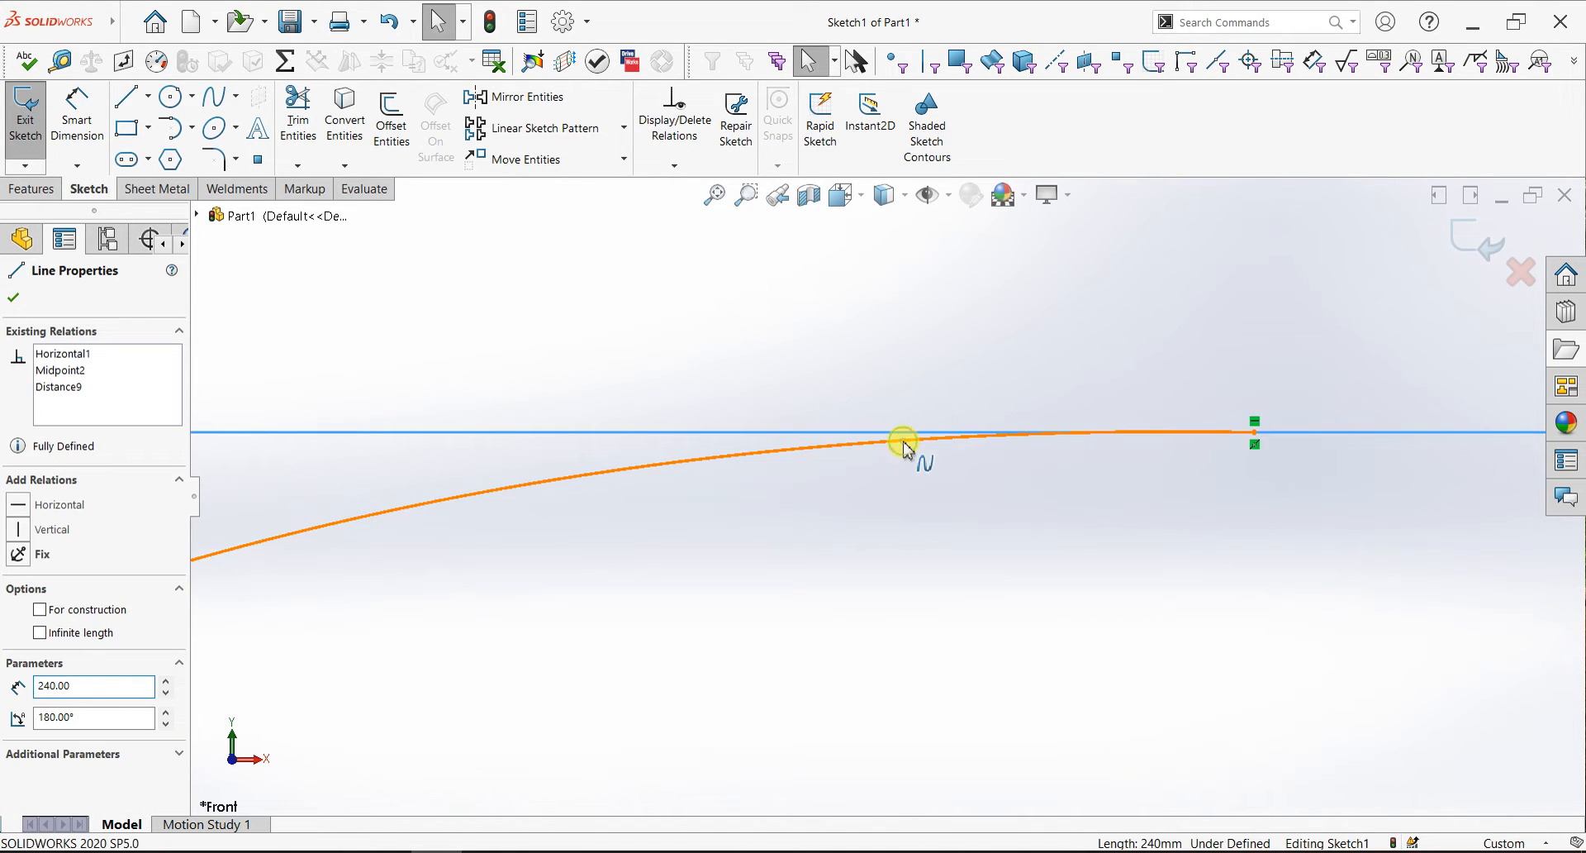
pyautogui.click(904, 444)
pyautogui.click(797, 418)
pyautogui.press('Escape')
pyautogui.scroll(5, 843, 398)
pyautogui.scroll(-3, 637, 495)
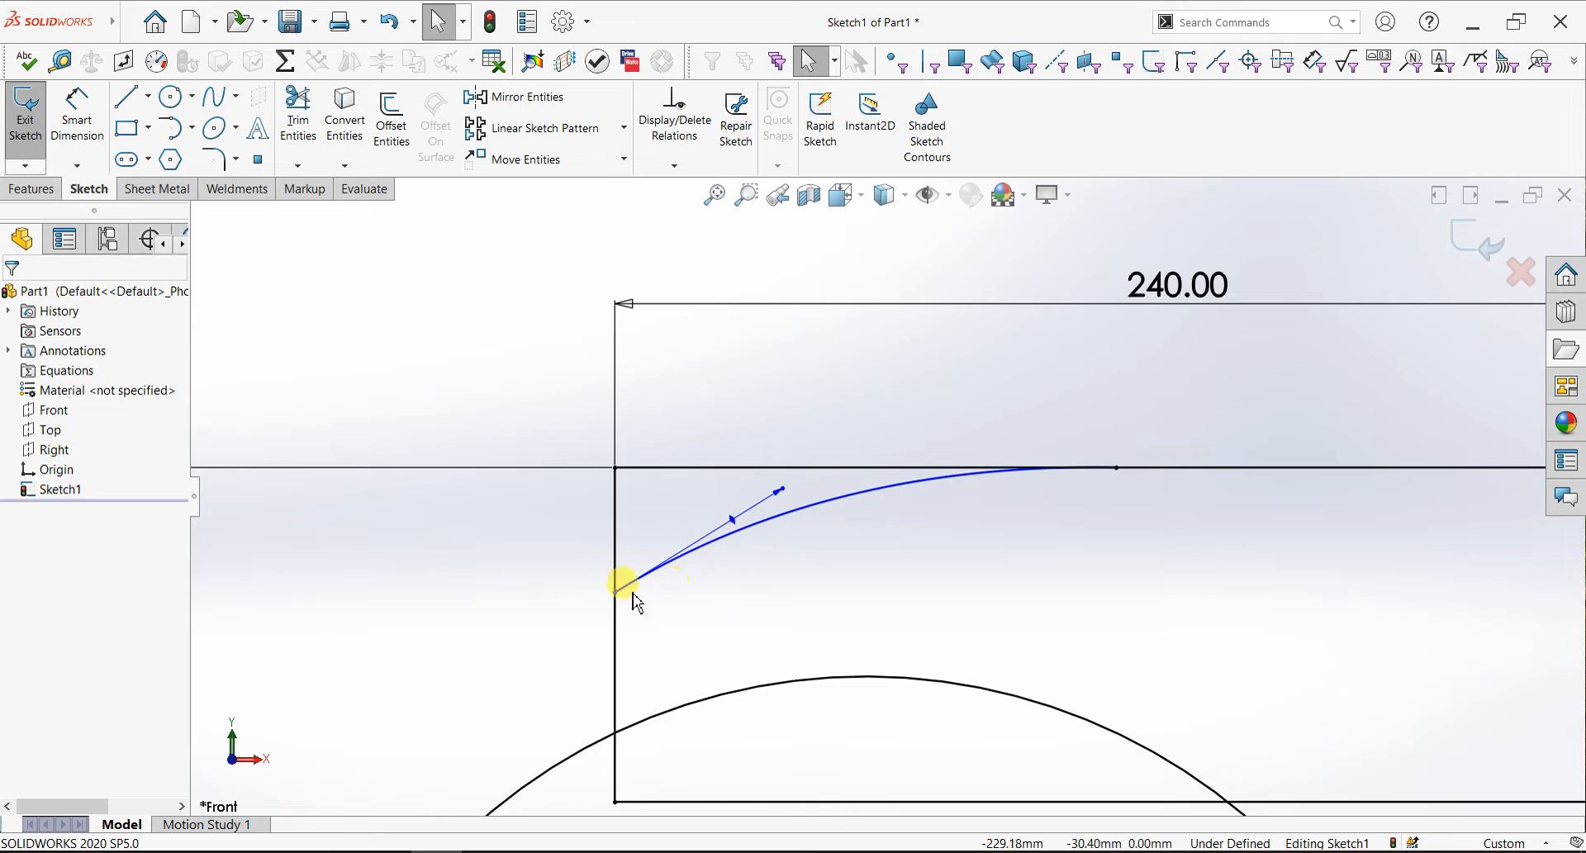
# - Dimension the vertical distance from the spline's left end to the rectangle's bottom-left corner as 45 mm
pyautogui.click(76, 136)
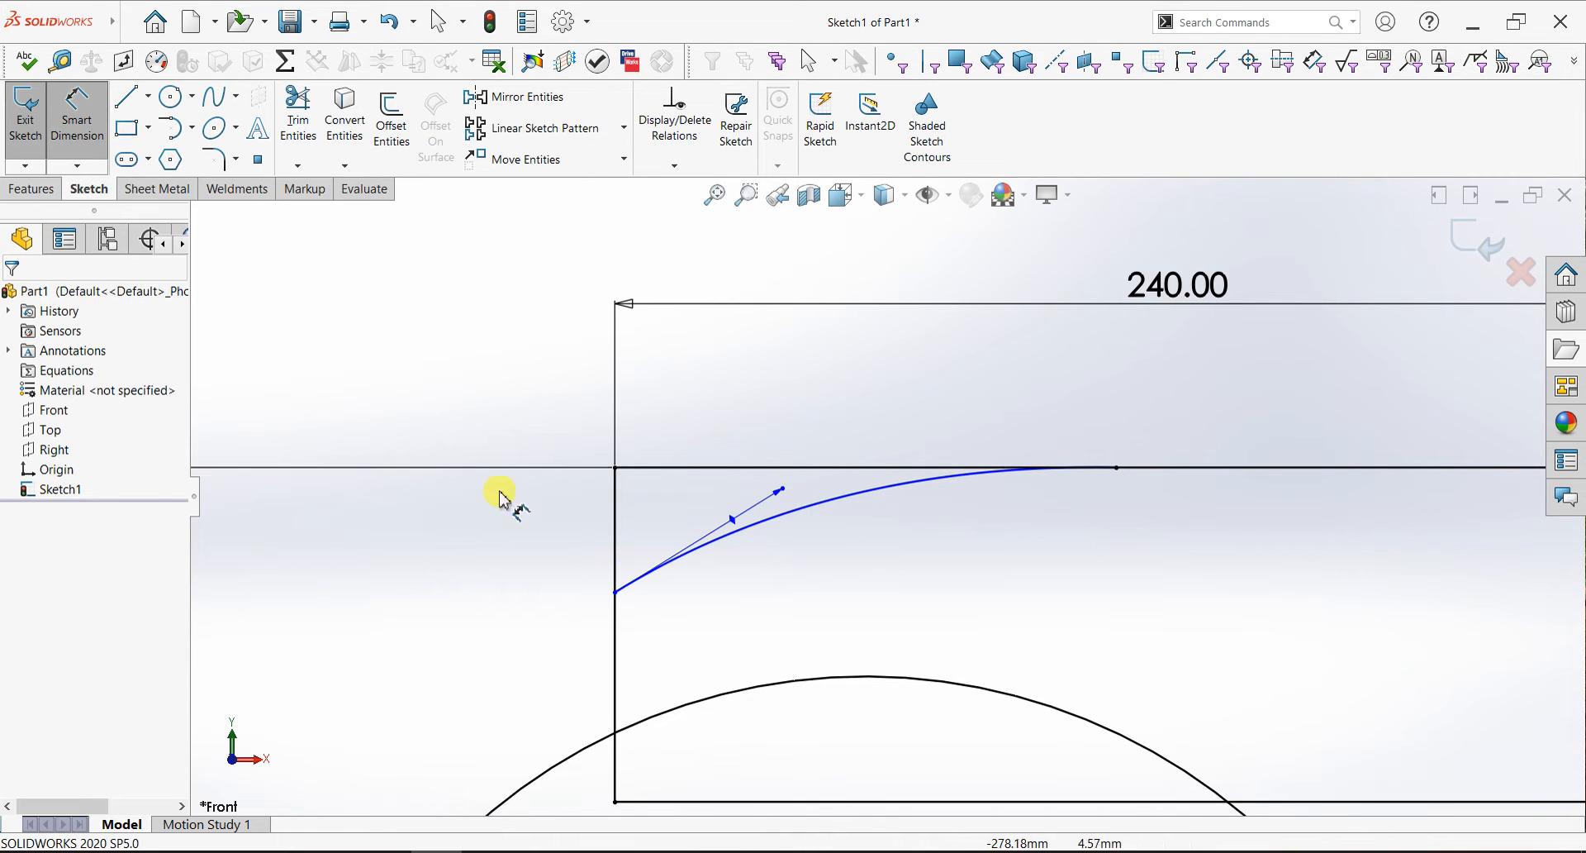
pyautogui.scroll(3, 630, 674)
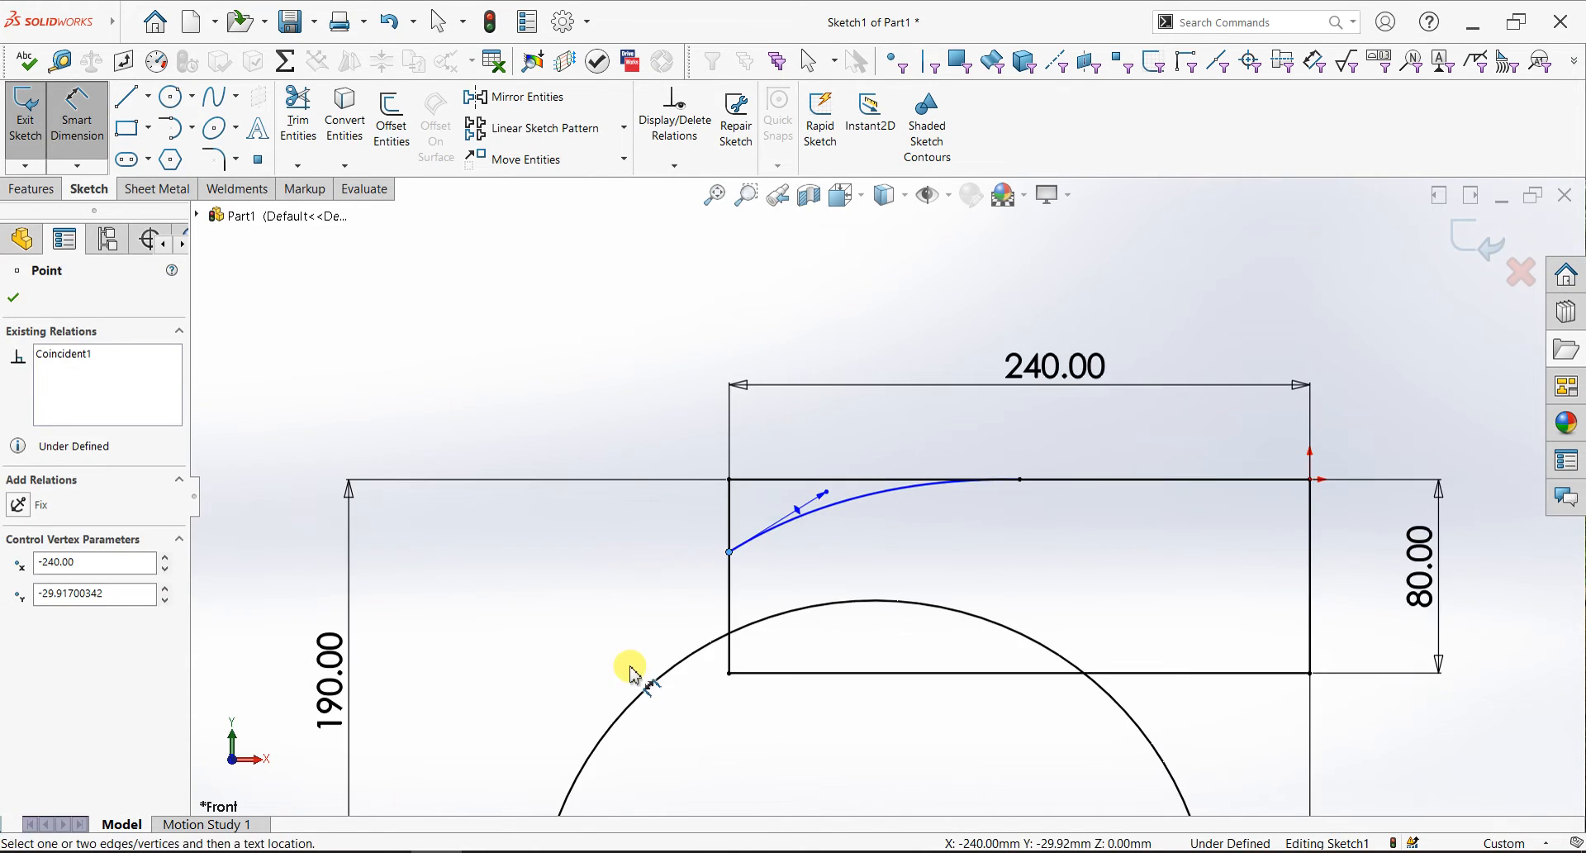
pyautogui.click(729, 673)
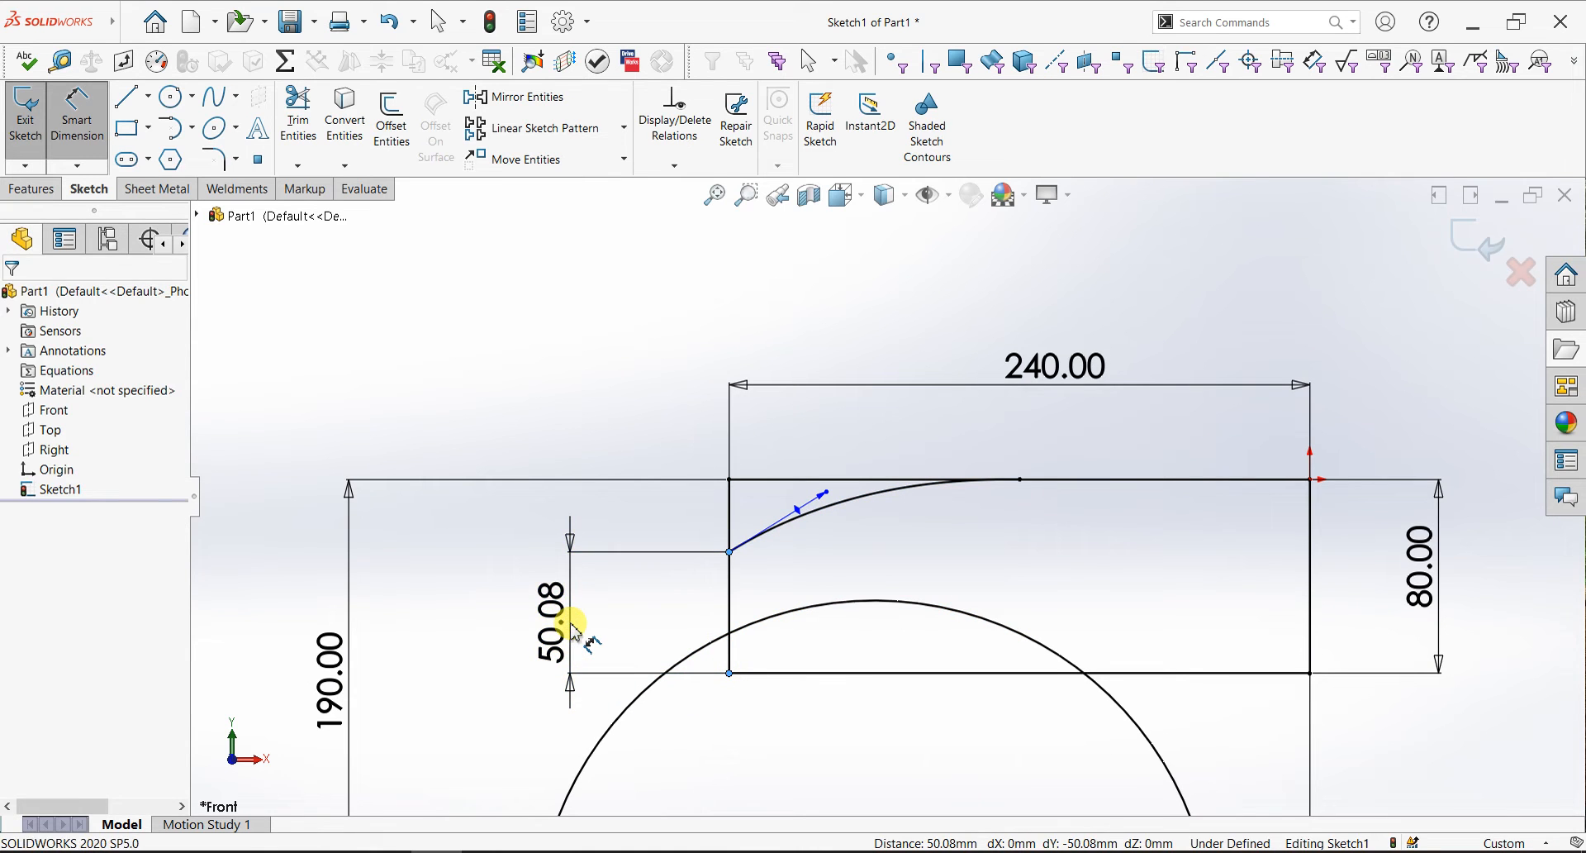
pyautogui.click(572, 625)
pyautogui.press('Return')
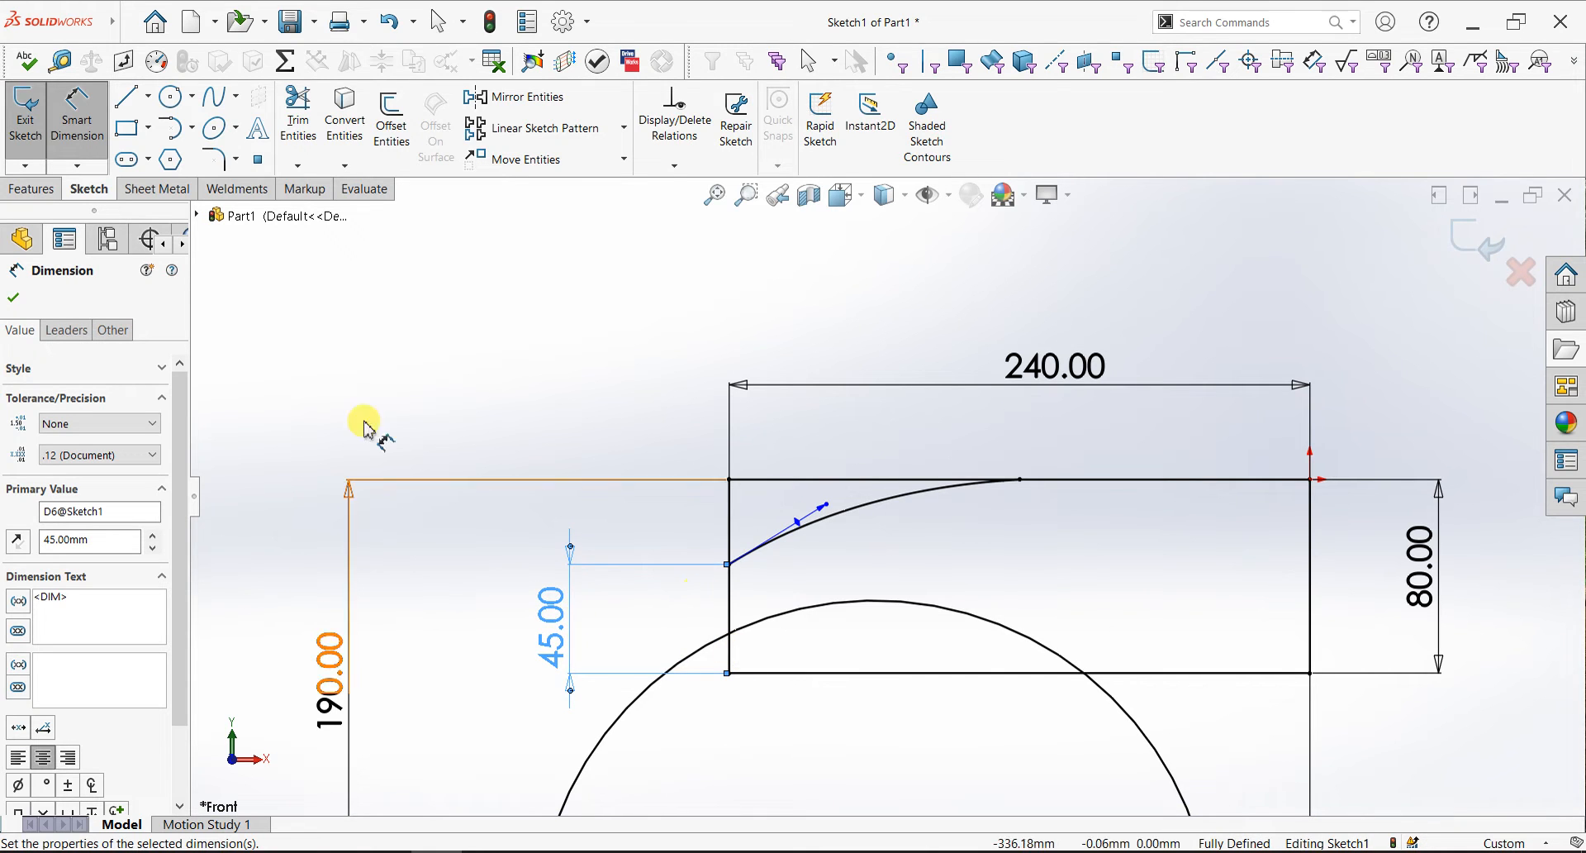
pyautogui.click(14, 298)
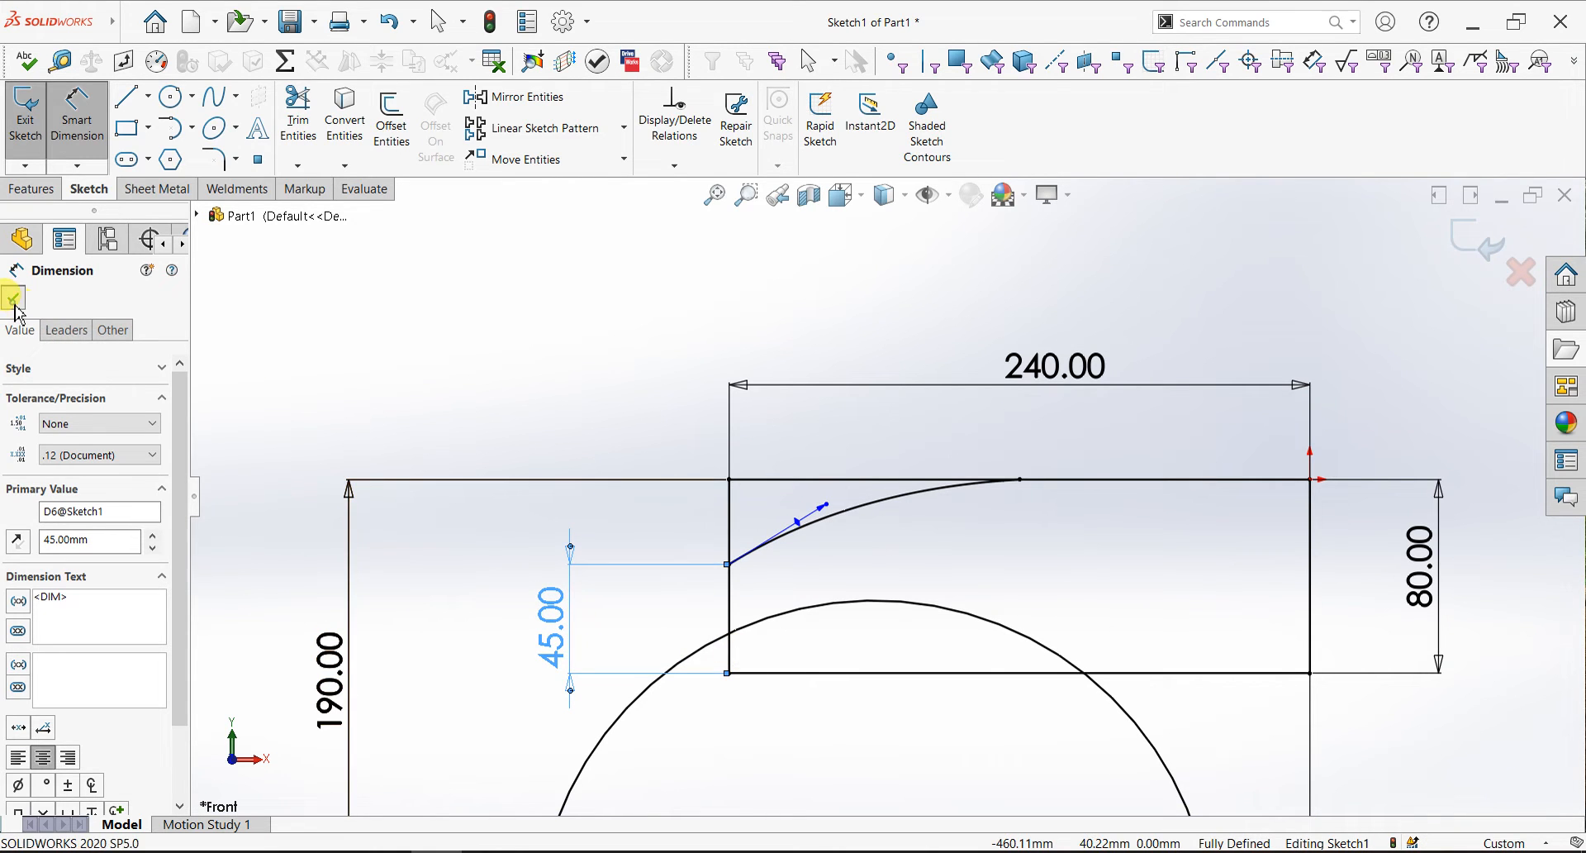
# - Trim the rectangle's corner above the spline, its edges inside the circle, and the circle's arc outside the rectangle
pyautogui.click(299, 117)
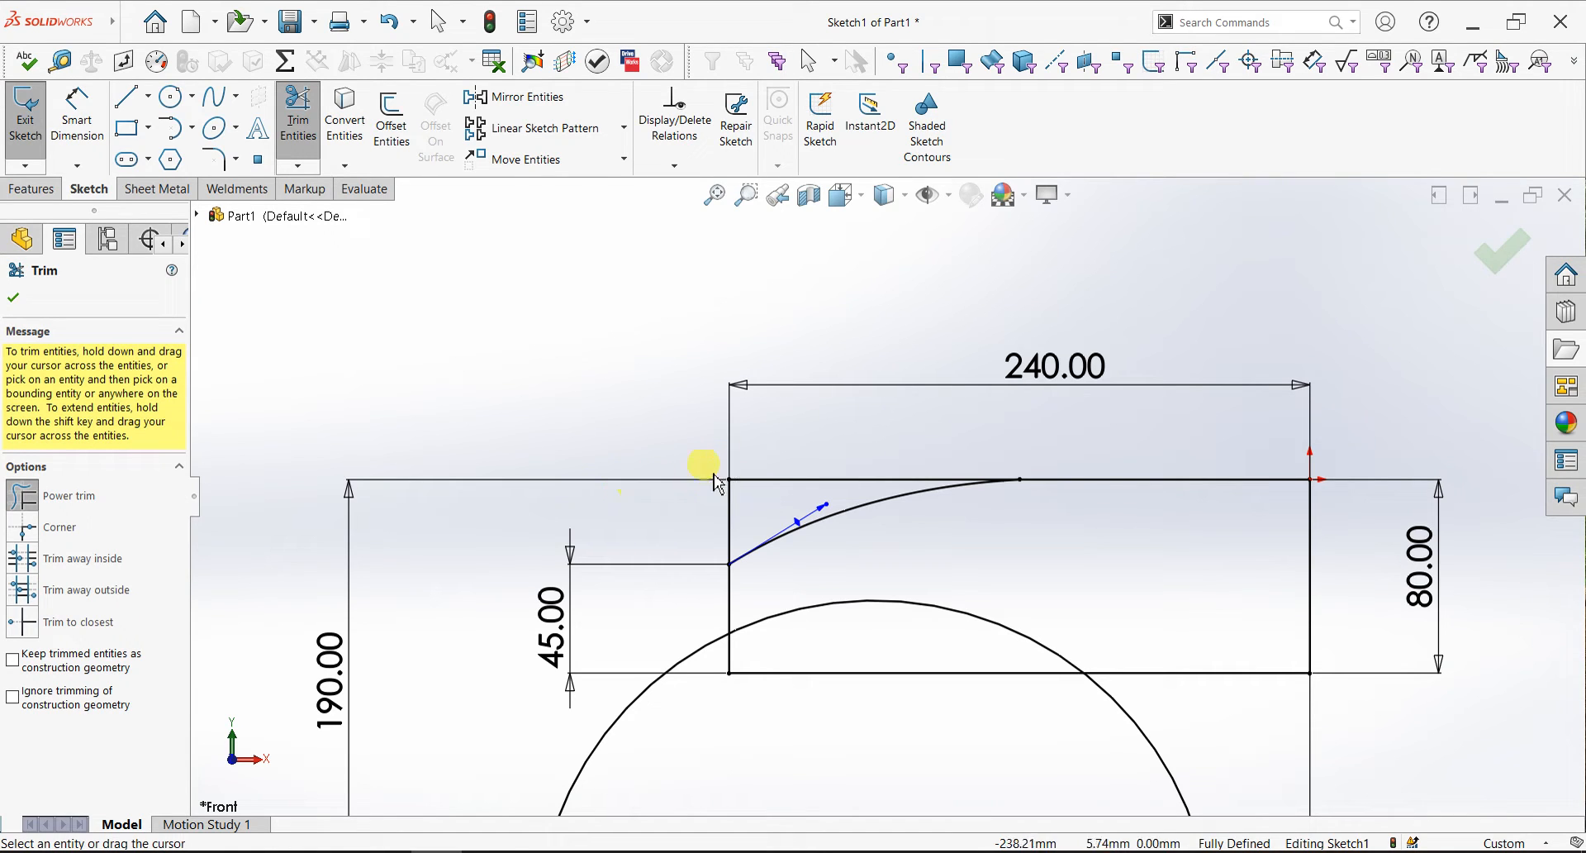
pyautogui.moveTo(773, 480); pyautogui.dragTo(795, 464)
pyautogui.scroll(3, 793, 496)
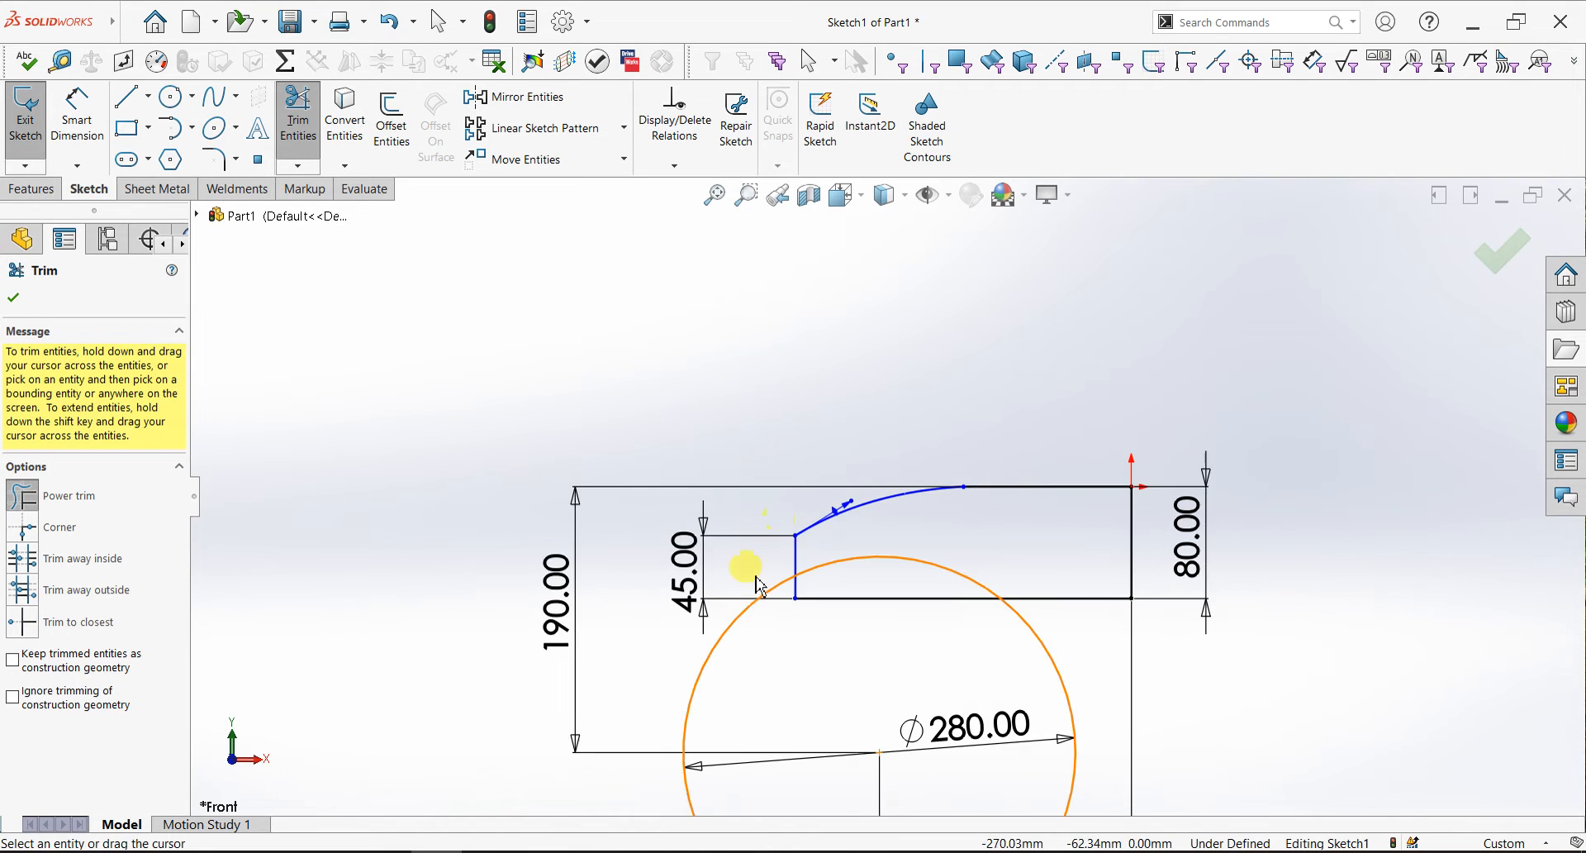
pyautogui.moveTo(773, 585)
pyautogui.mouseDown()
pyautogui.moveTo(771, 569)
pyautogui.moveTo(864, 629)
pyautogui.moveTo(984, 648)
pyautogui.moveTo(985, 669)
pyautogui.moveTo(1049, 653)
pyautogui.mouseUp()
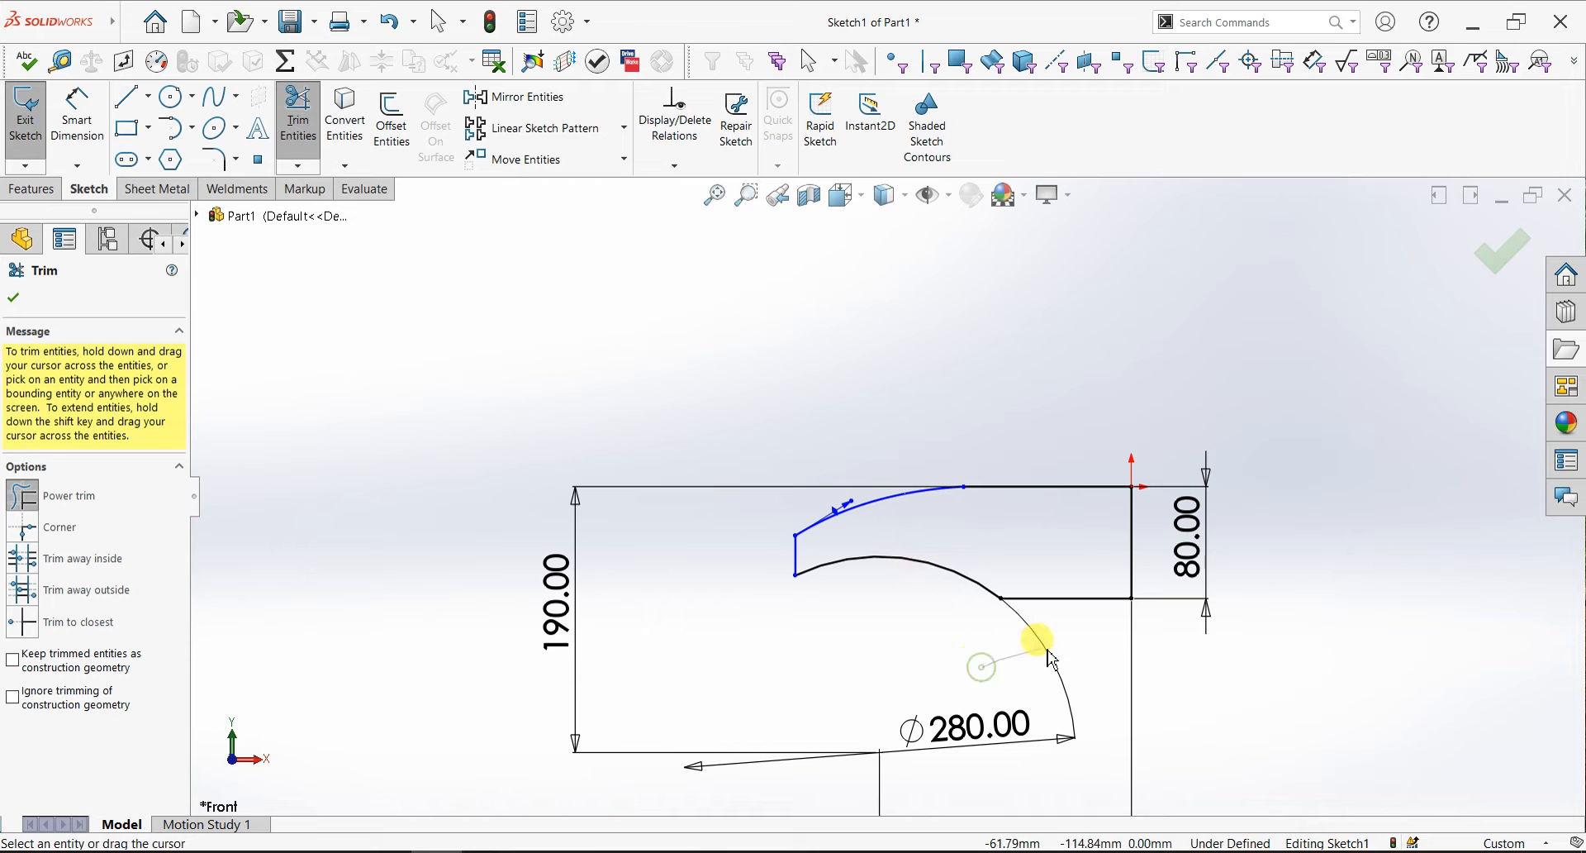
pyautogui.click(23, 302)
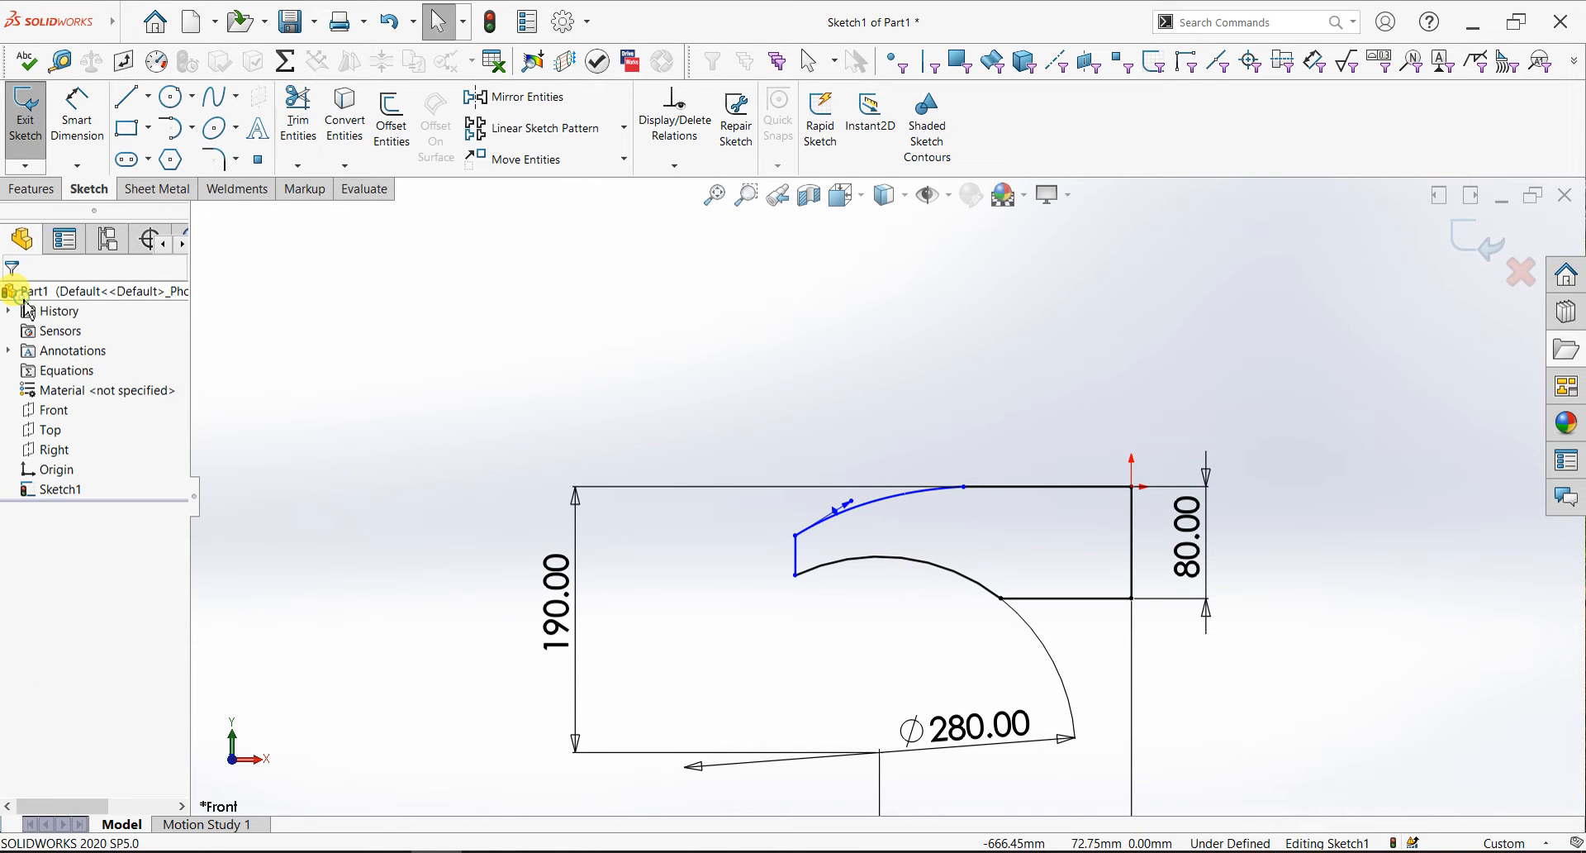
# - Sketch a second spline from the first spline's upper end to the profile's right edge, a little below the origin
pyautogui.scroll(-5, 968, 533)
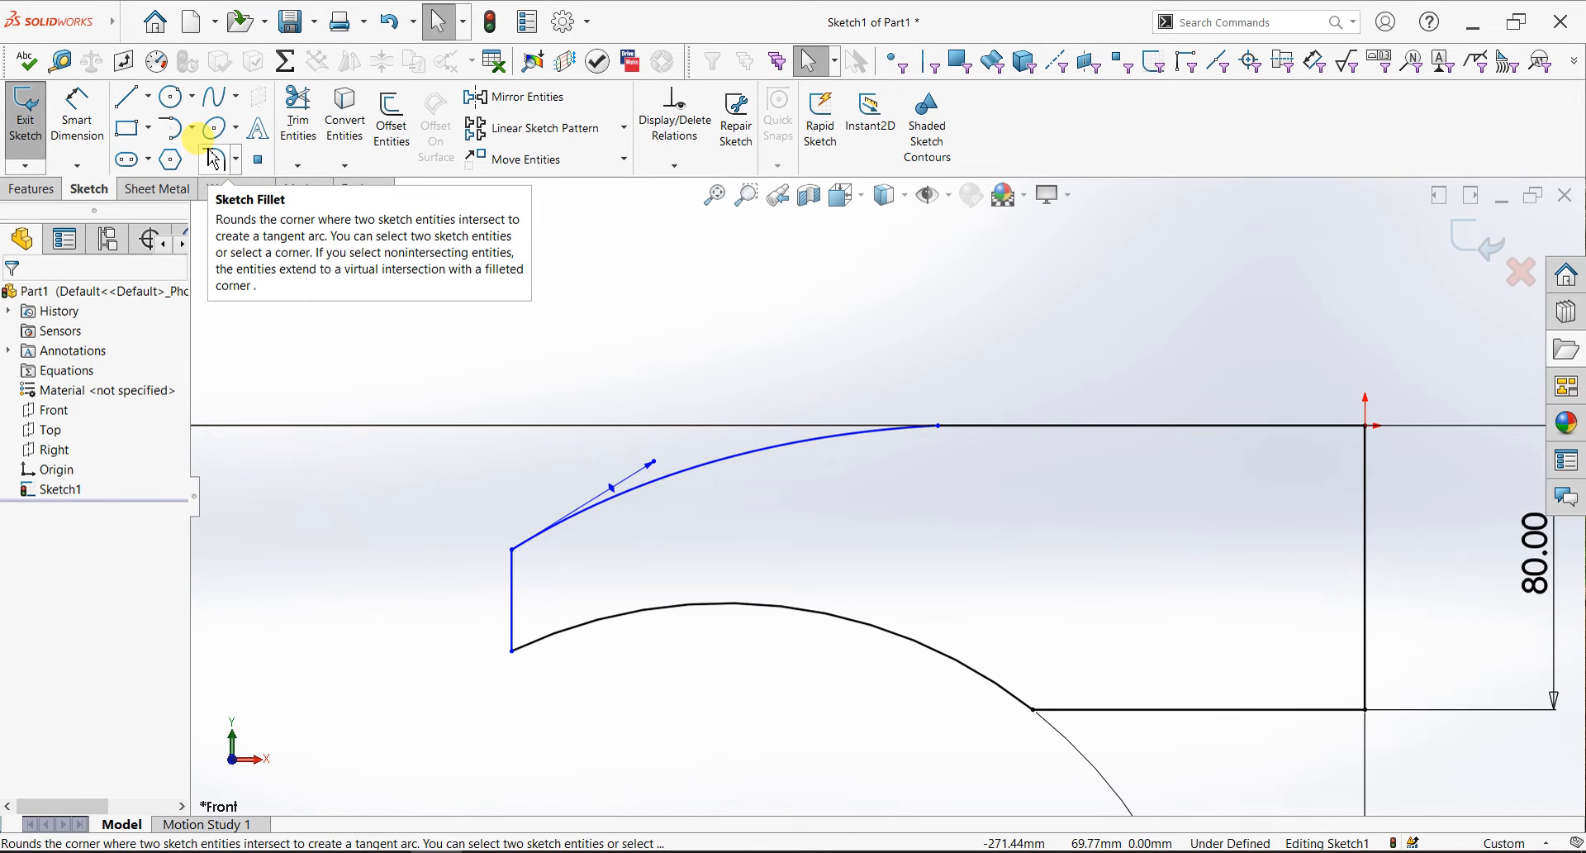
pyautogui.click(225, 105)
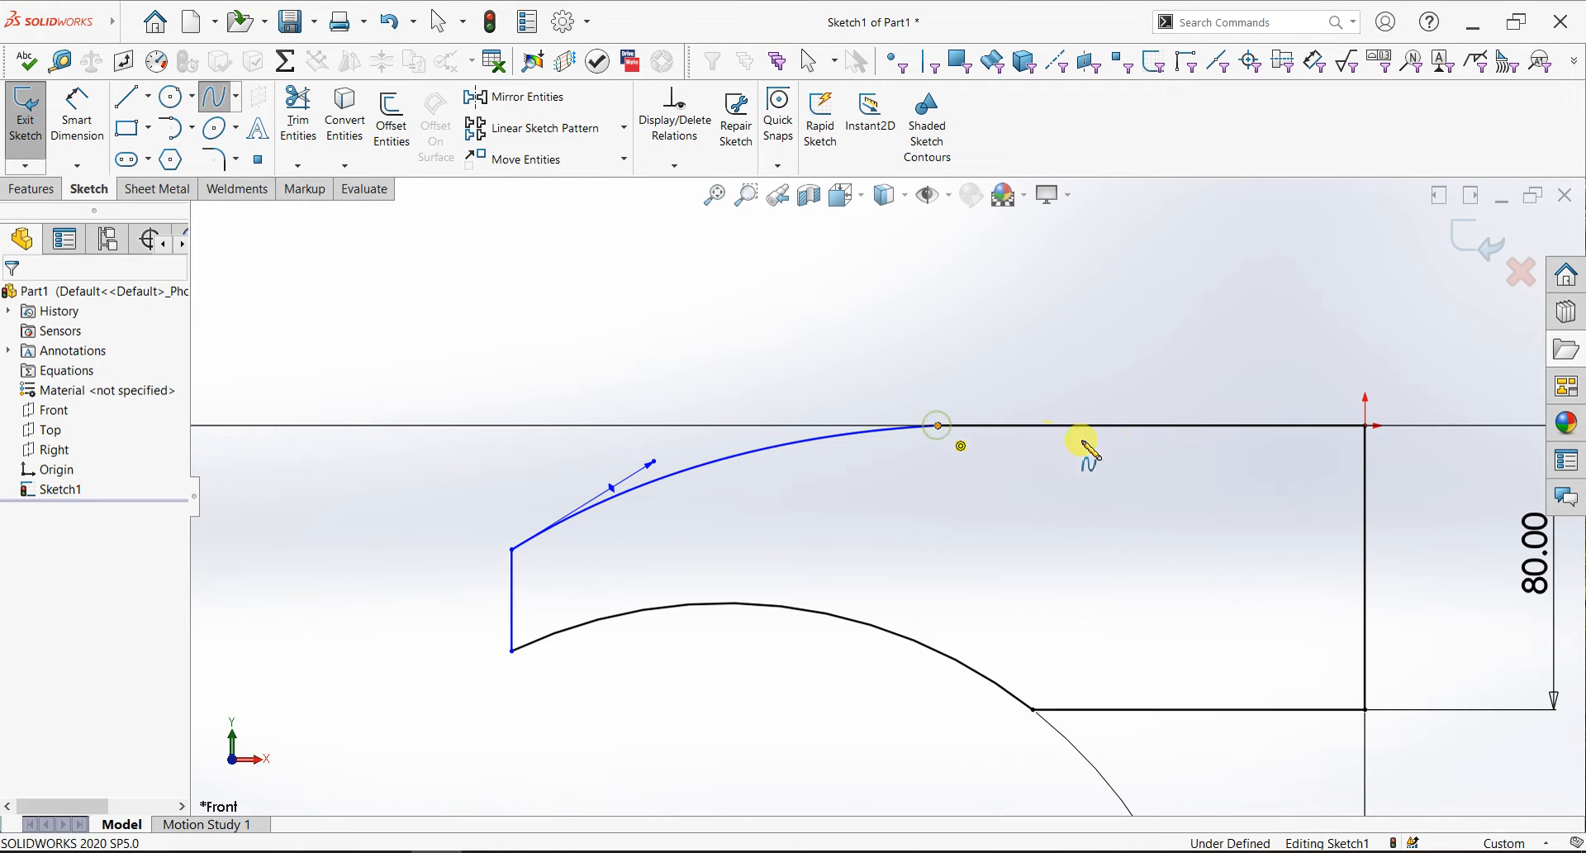
pyautogui.click(937, 425)
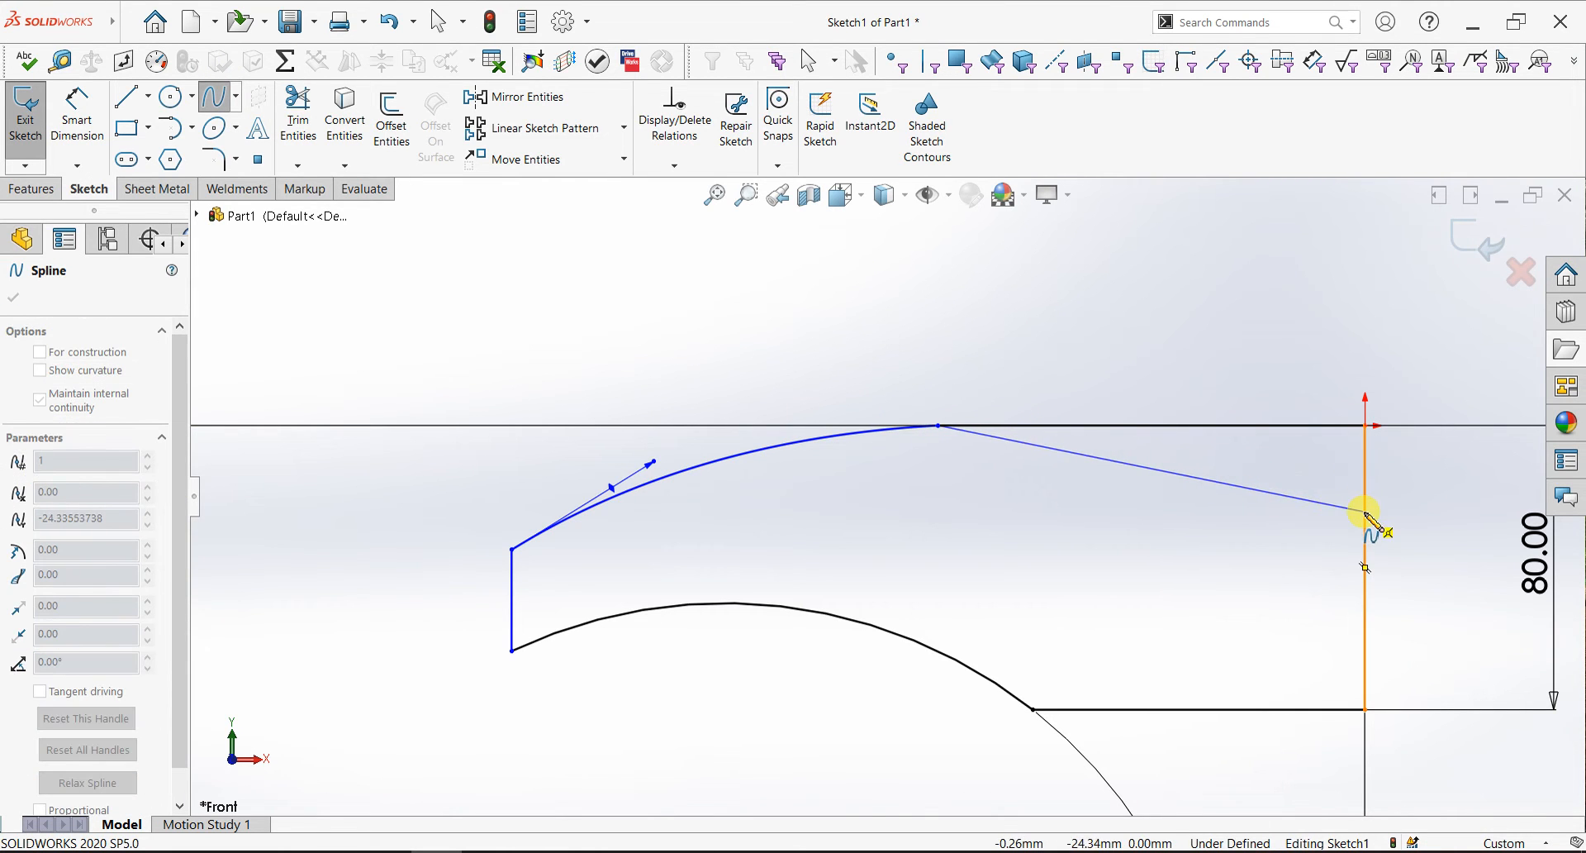
pyautogui.click(1365, 485)
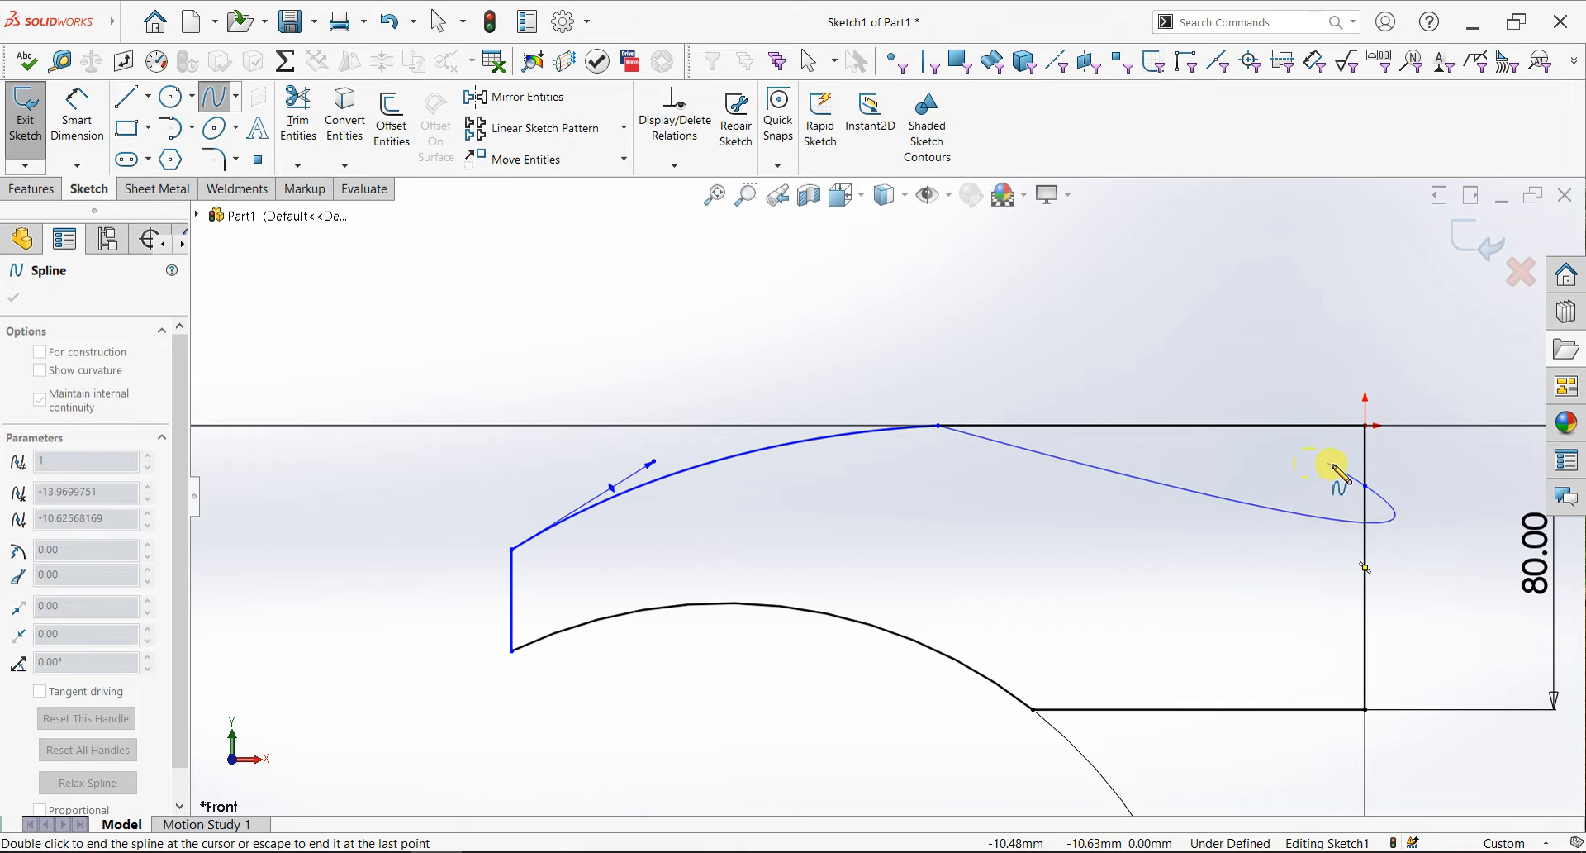
pyautogui.press('Escape')
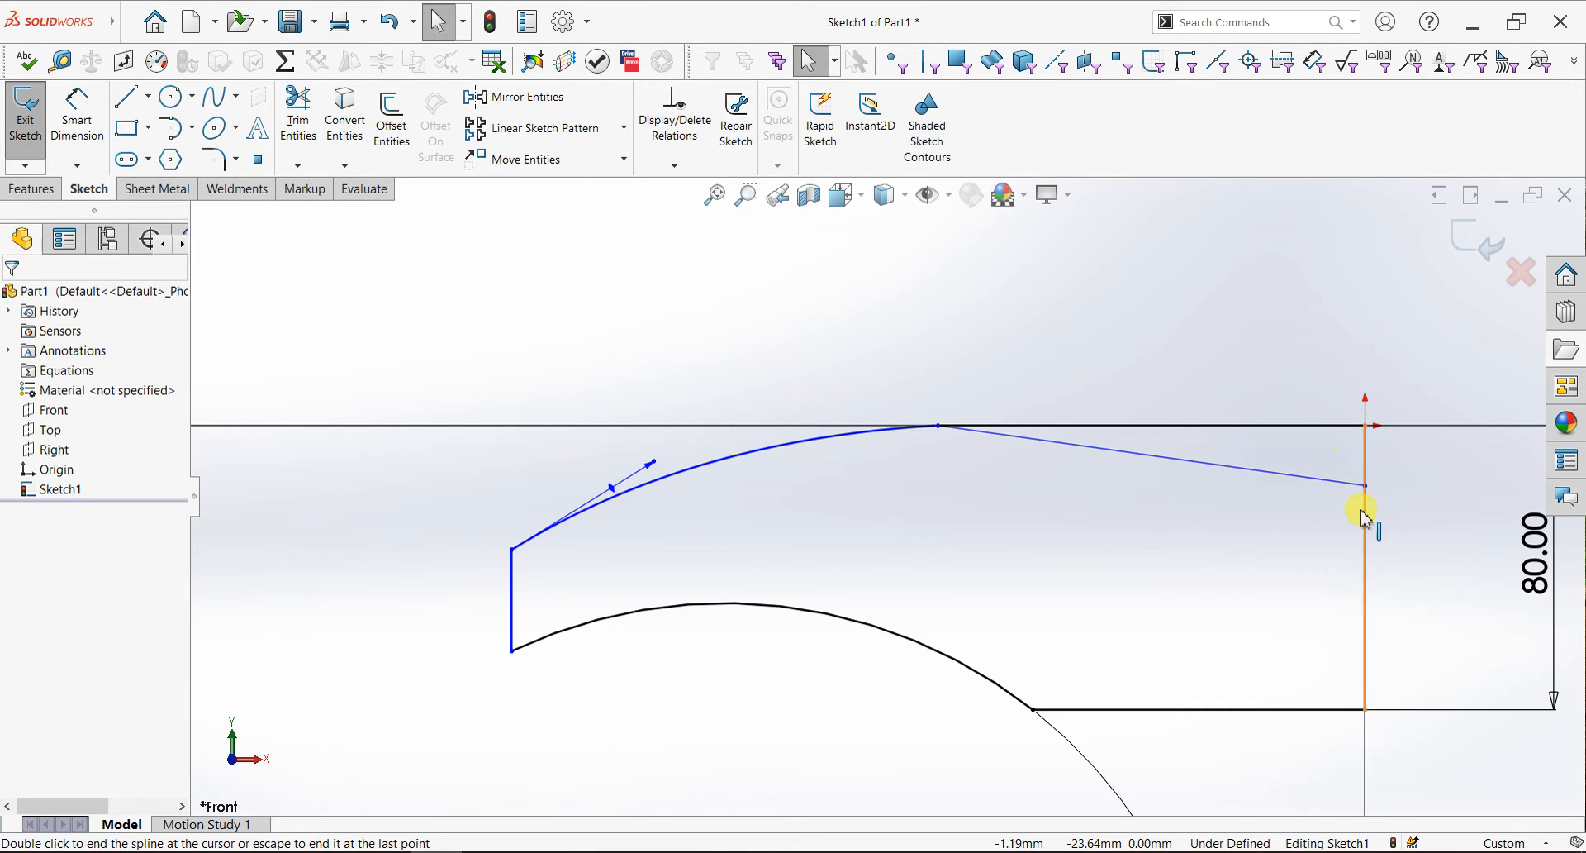
# - Bend the second spline into a gentle arc with its right-end tangent handle and dimension that end 18 mm below the origin
pyautogui.click(1245, 472)
pyautogui.moveTo(1247, 470); pyautogui.dragTo(1250, 454)
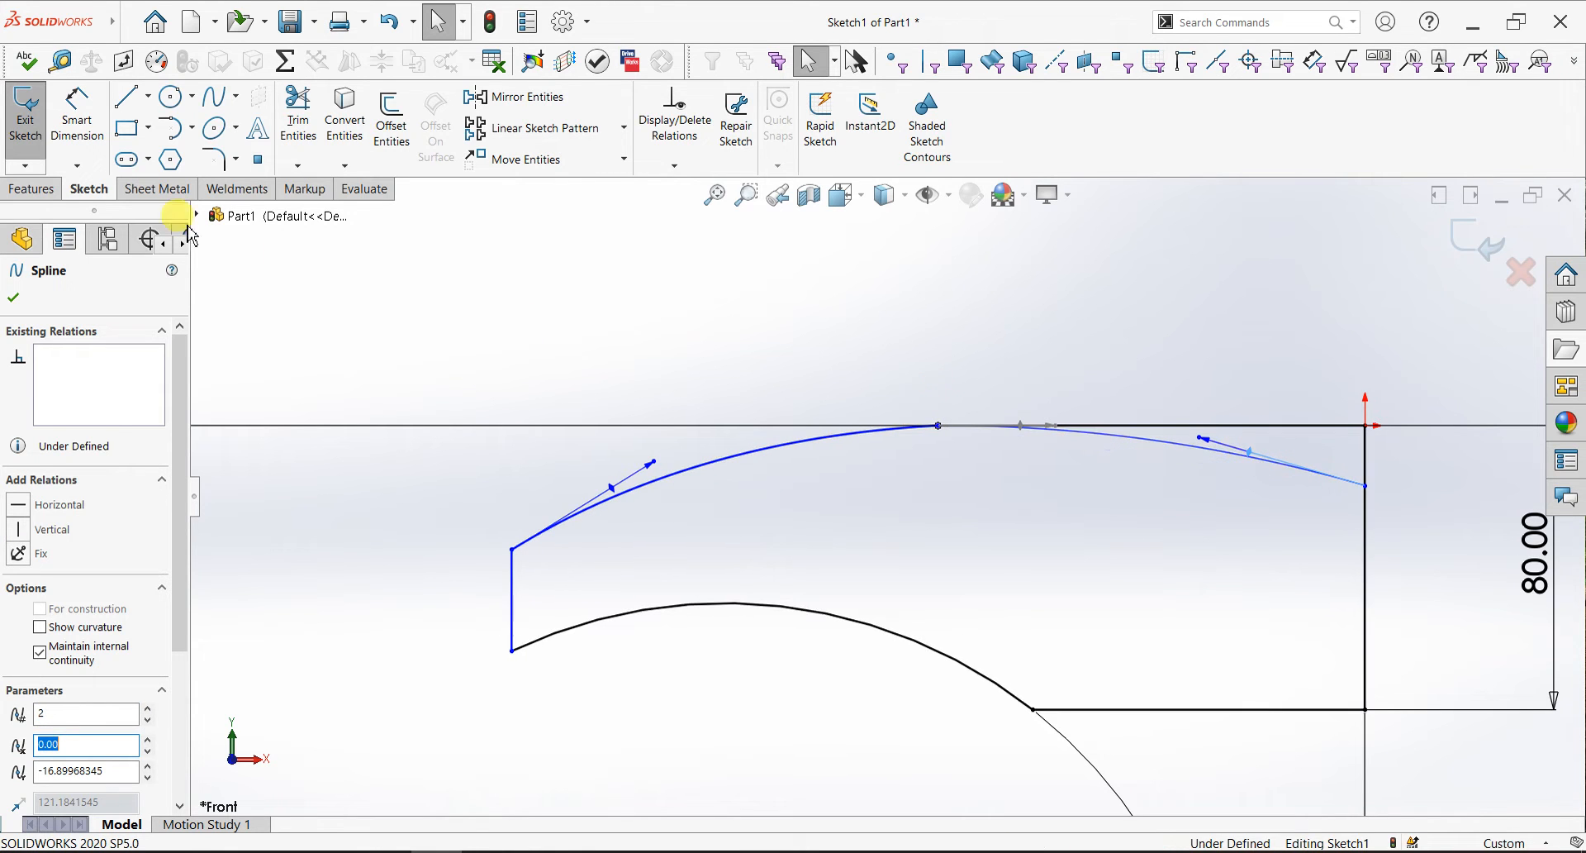
pyautogui.click(75, 111)
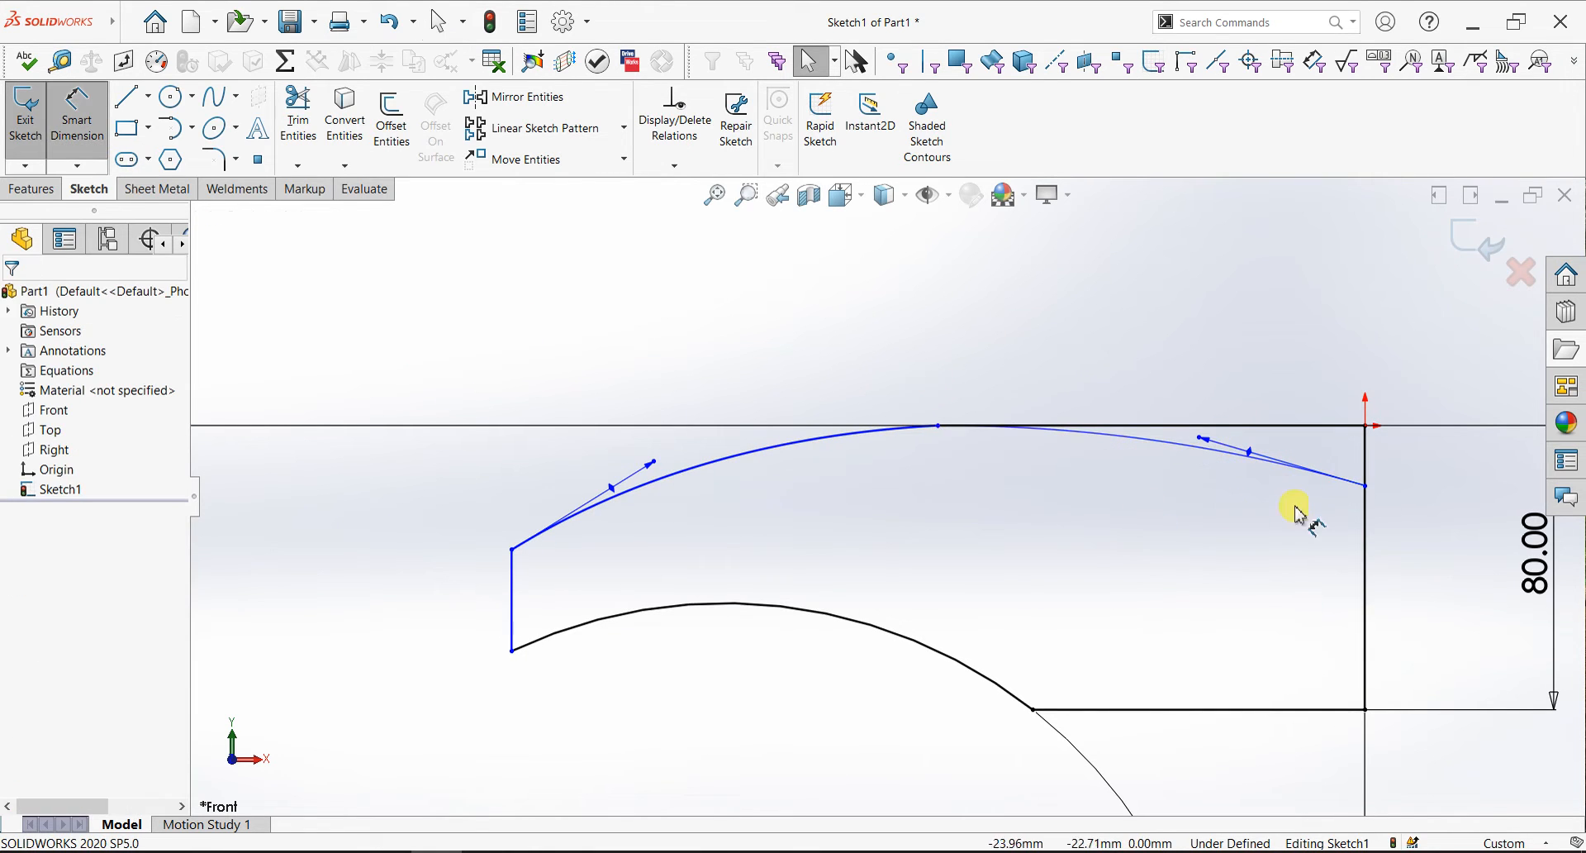
pyautogui.click(1361, 471)
pyautogui.click(1363, 424)
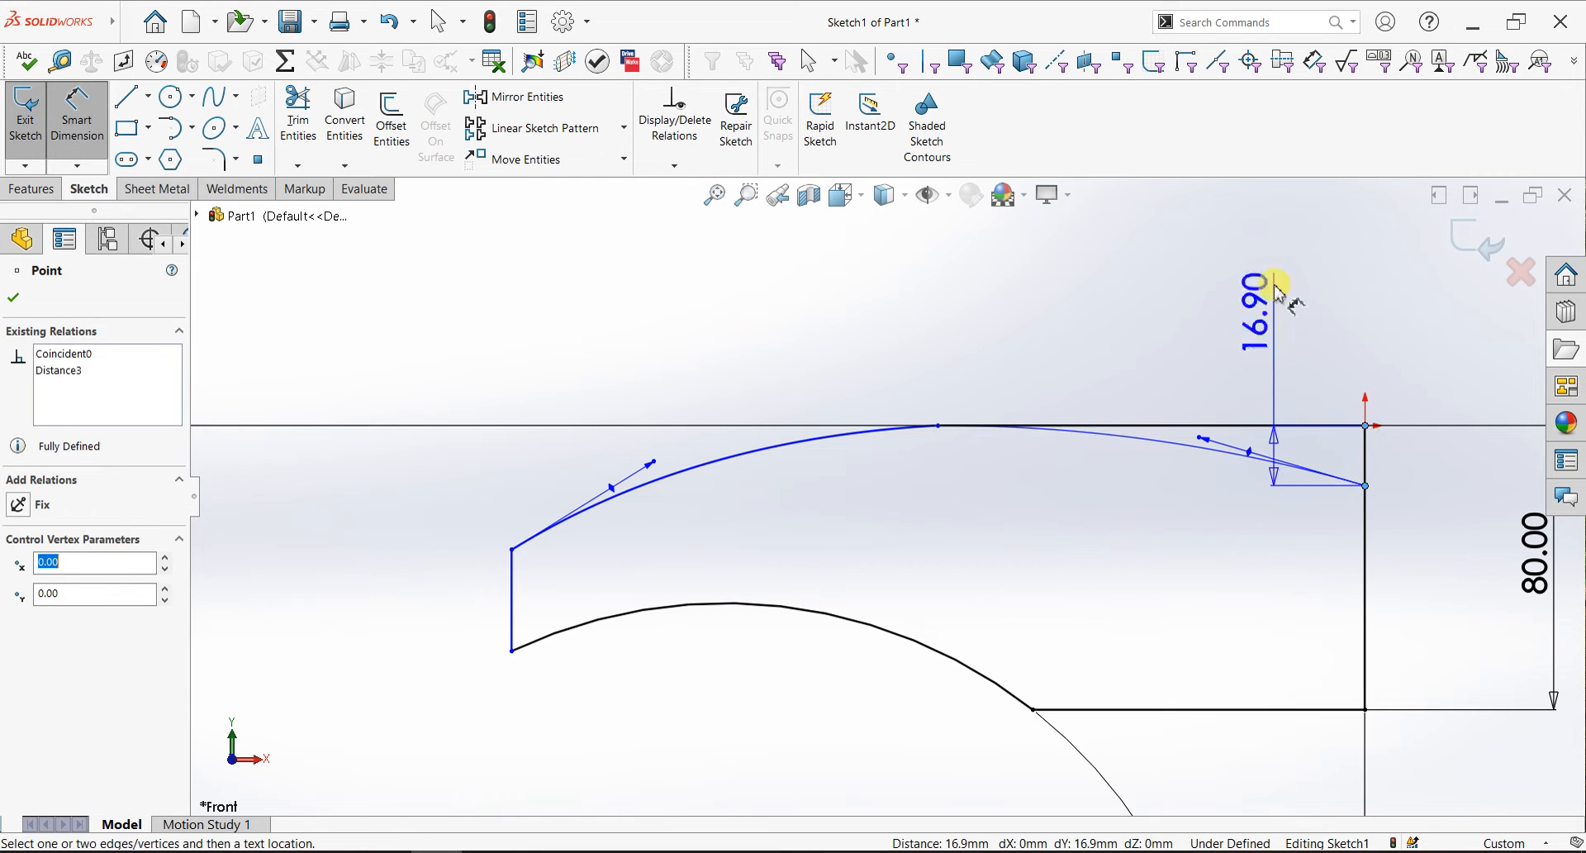
pyautogui.click(1273, 273)
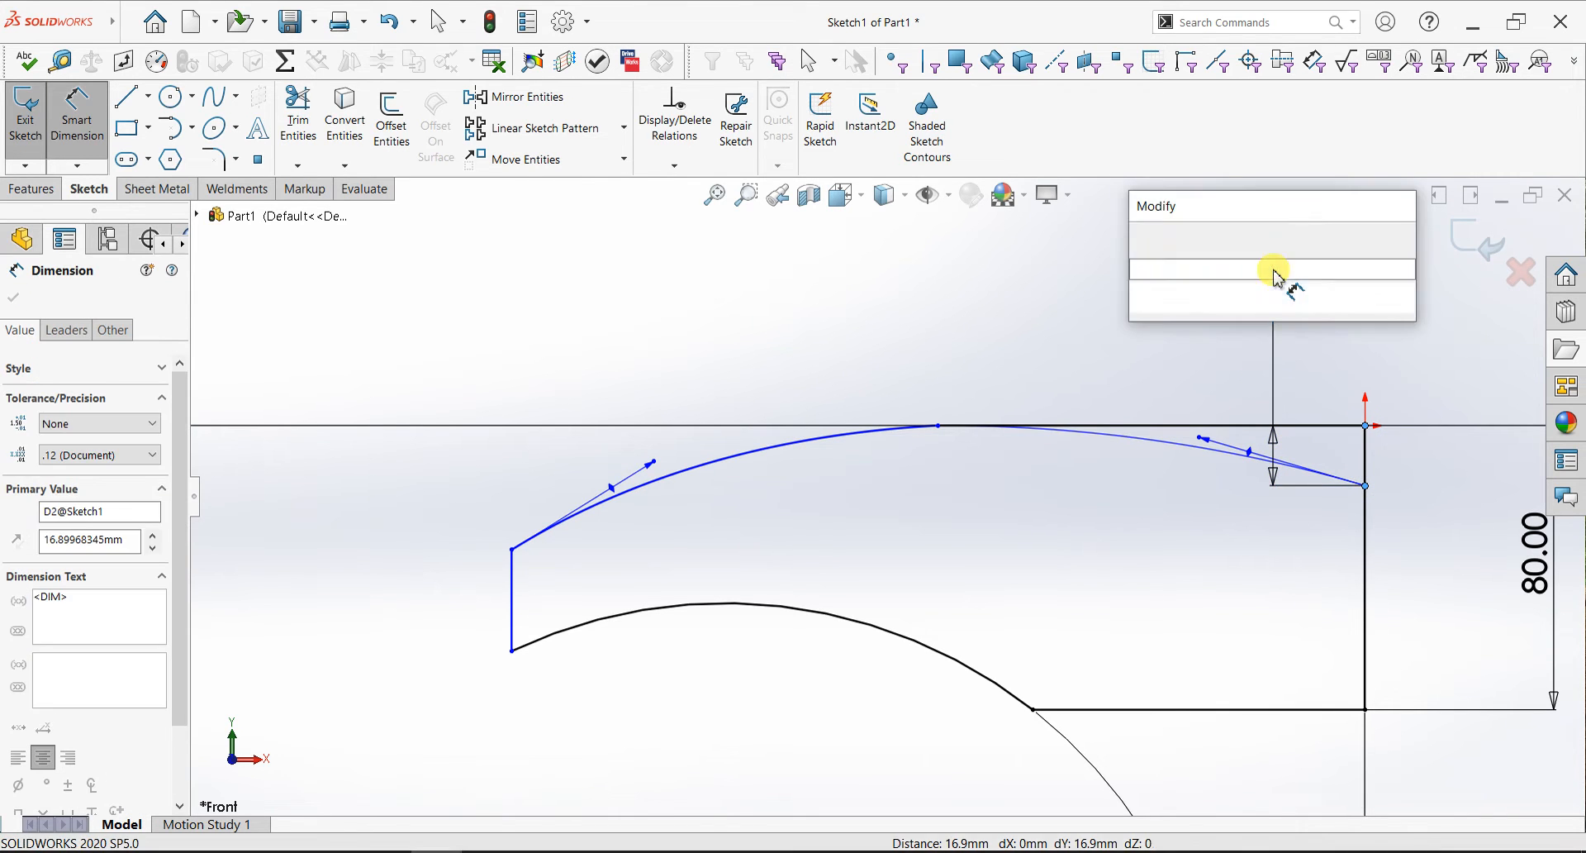
pyautogui.write('18')
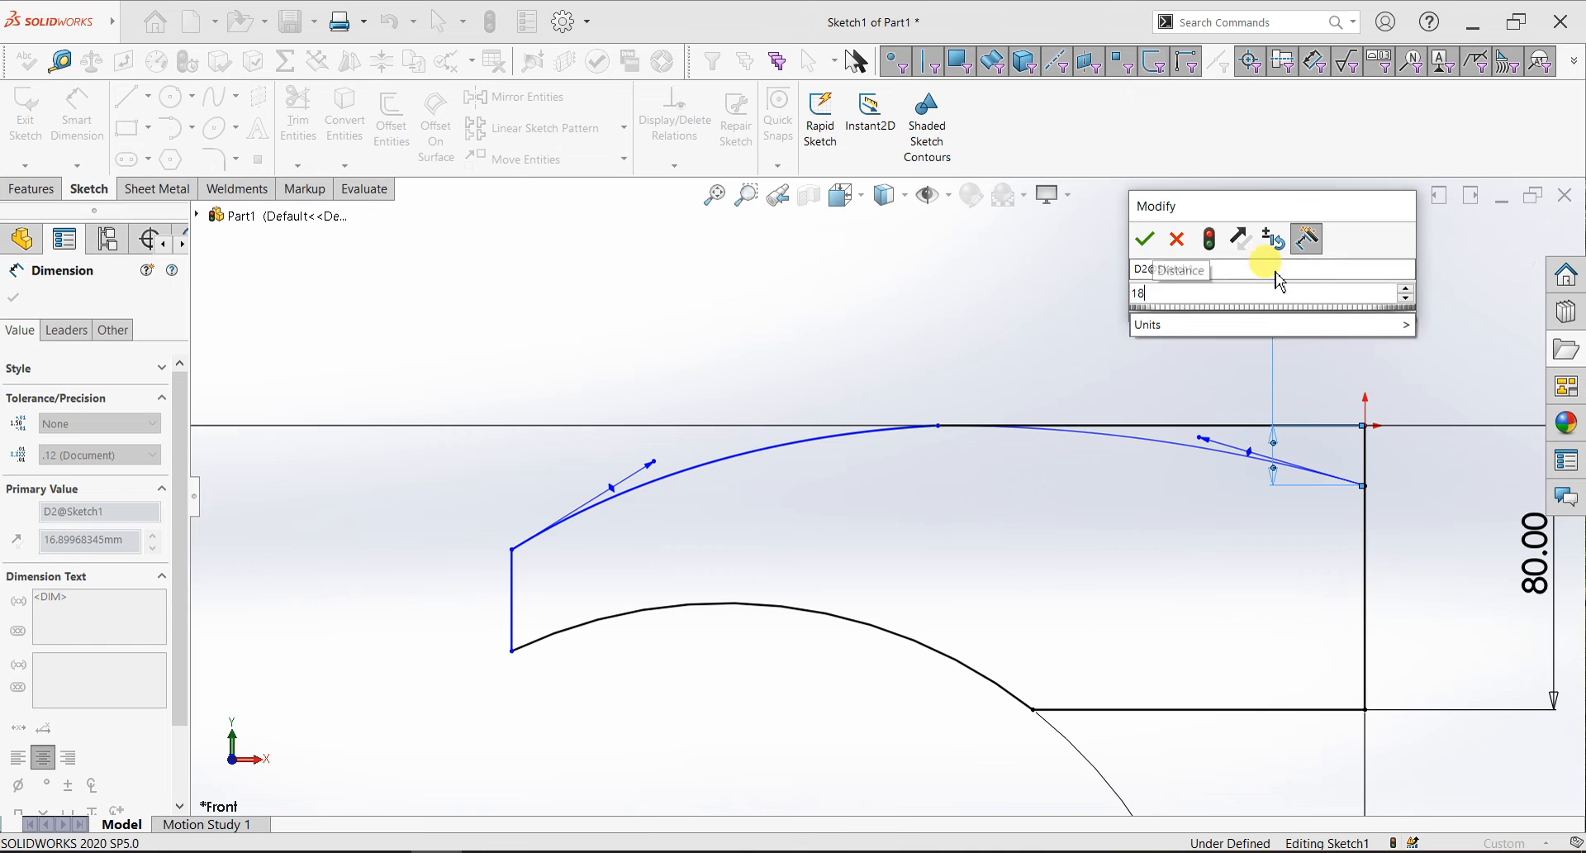
pyautogui.press('Return')
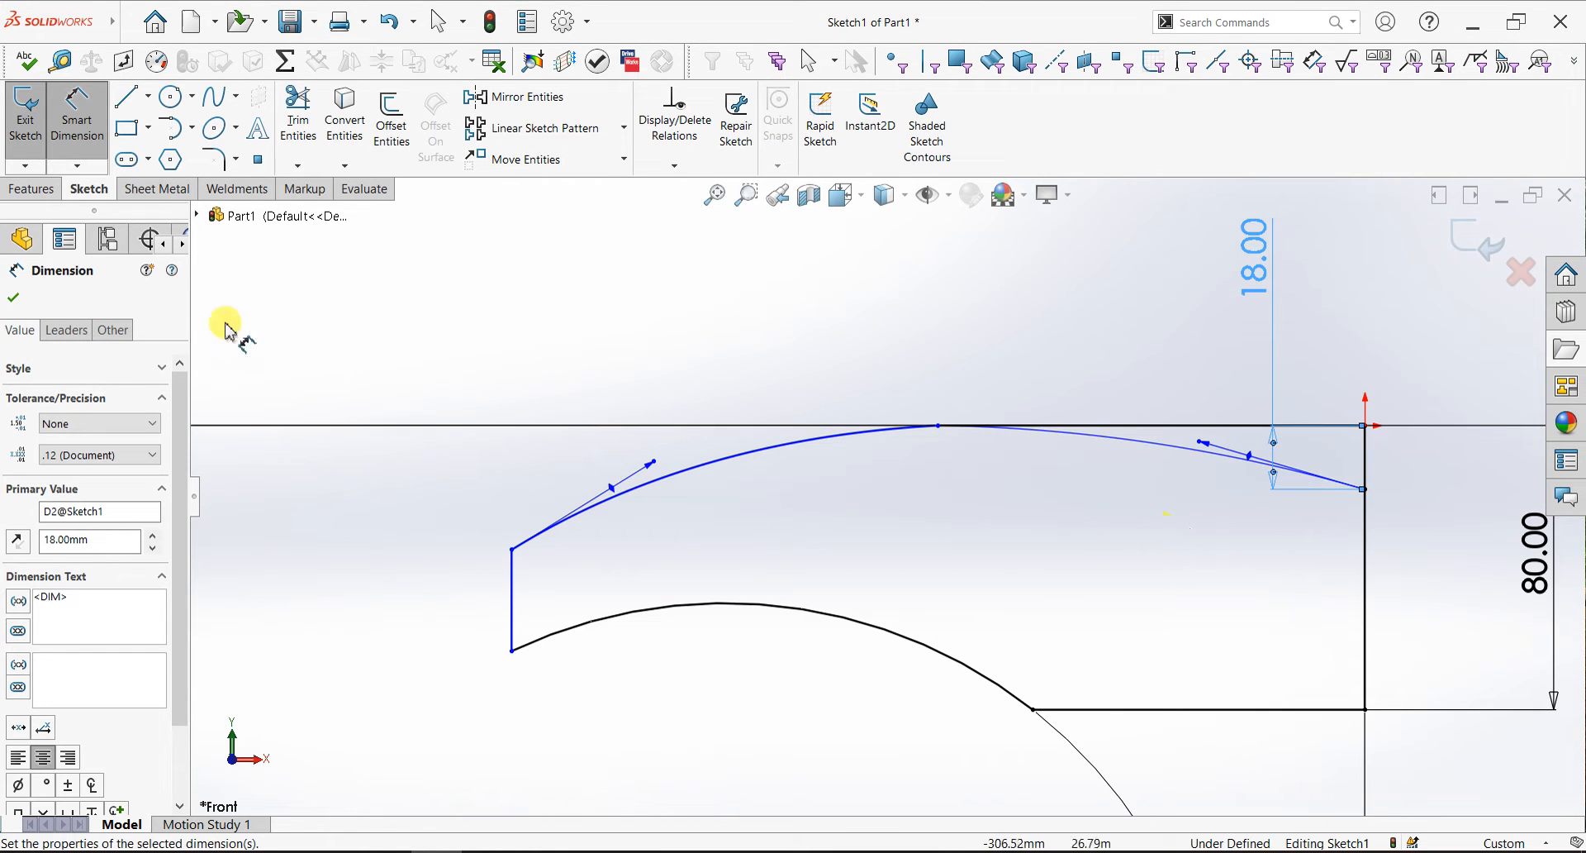
pyautogui.click(12, 298)
# - Trim the rectangle's top edge and upper-right corner above the second spline
pyautogui.click(299, 112)
pyautogui.moveTo(1140, 382); pyautogui.dragTo(1411, 468)
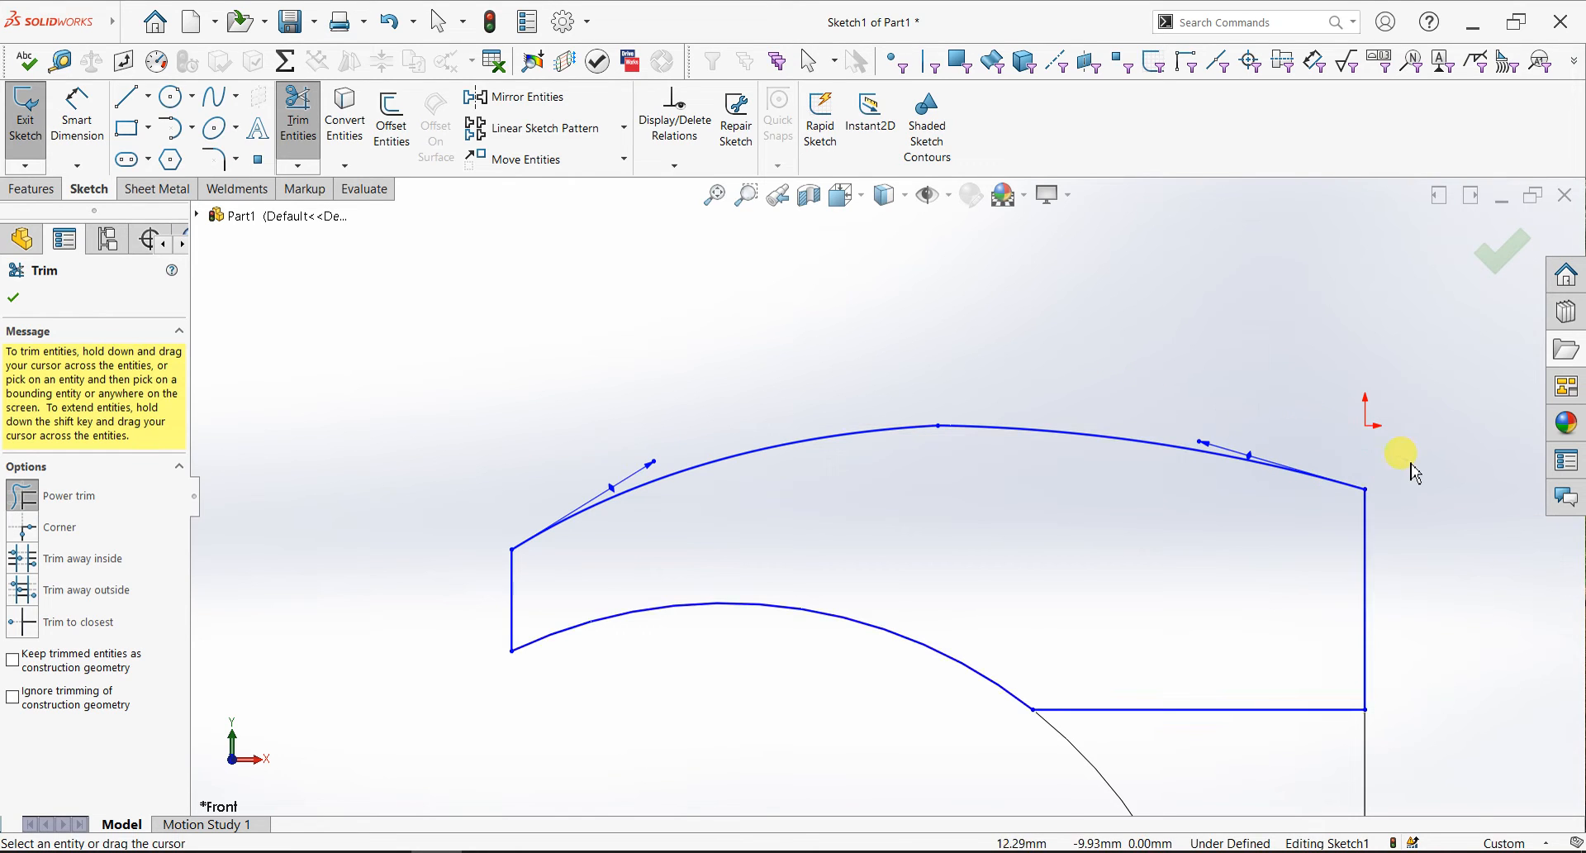
pyautogui.scroll(3, 952, 533)
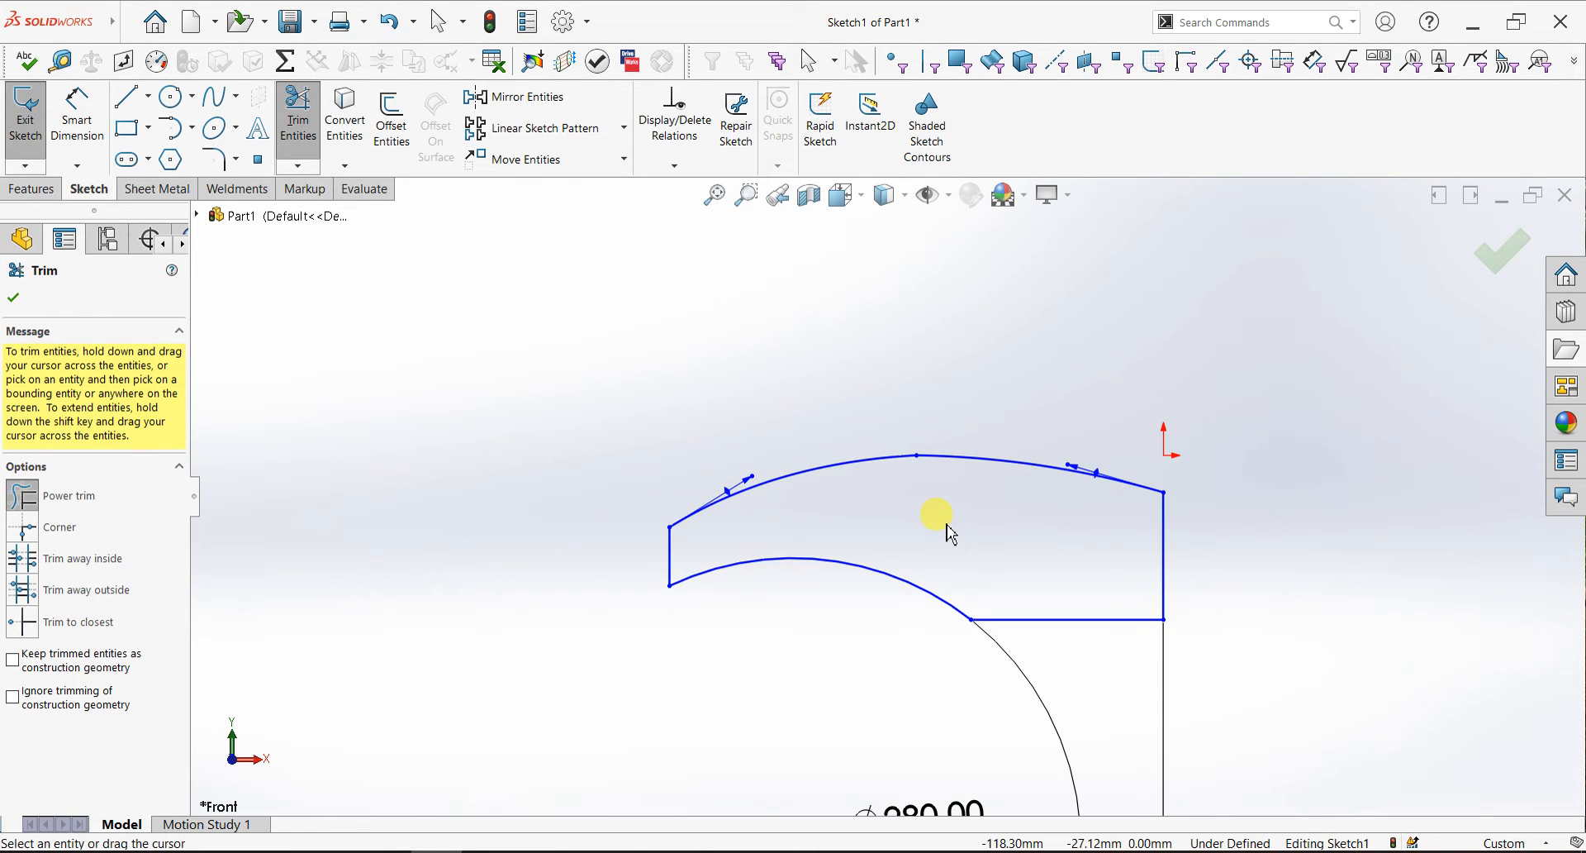
pyautogui.click(14, 300)
# - Extrude the closed profile 60 mm with the Mid Plane end condition
pyautogui.click(19, 149)
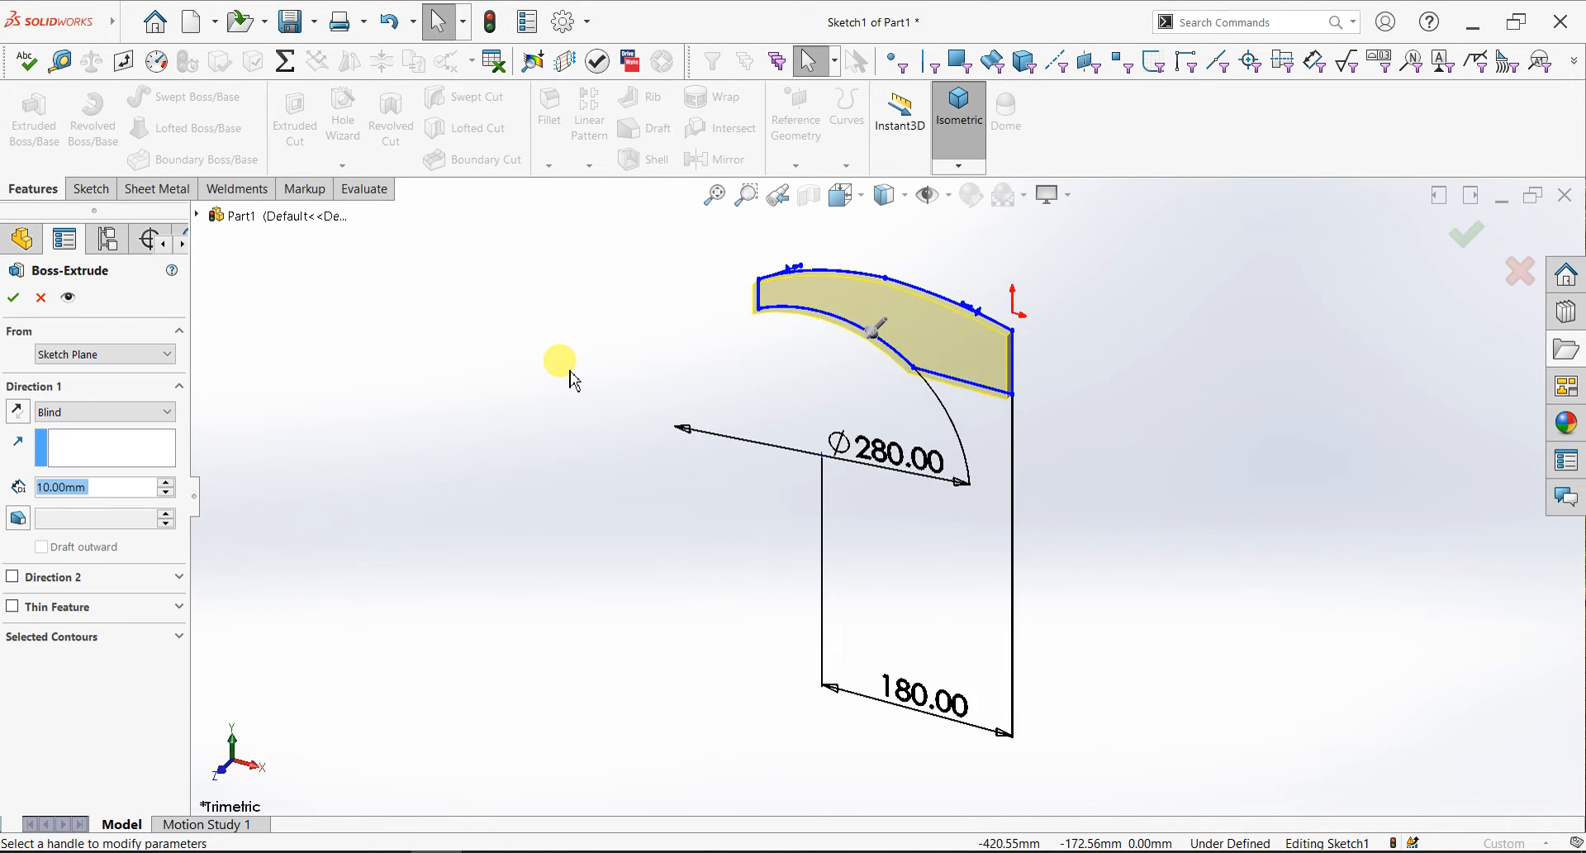
pyautogui.click(91, 413)
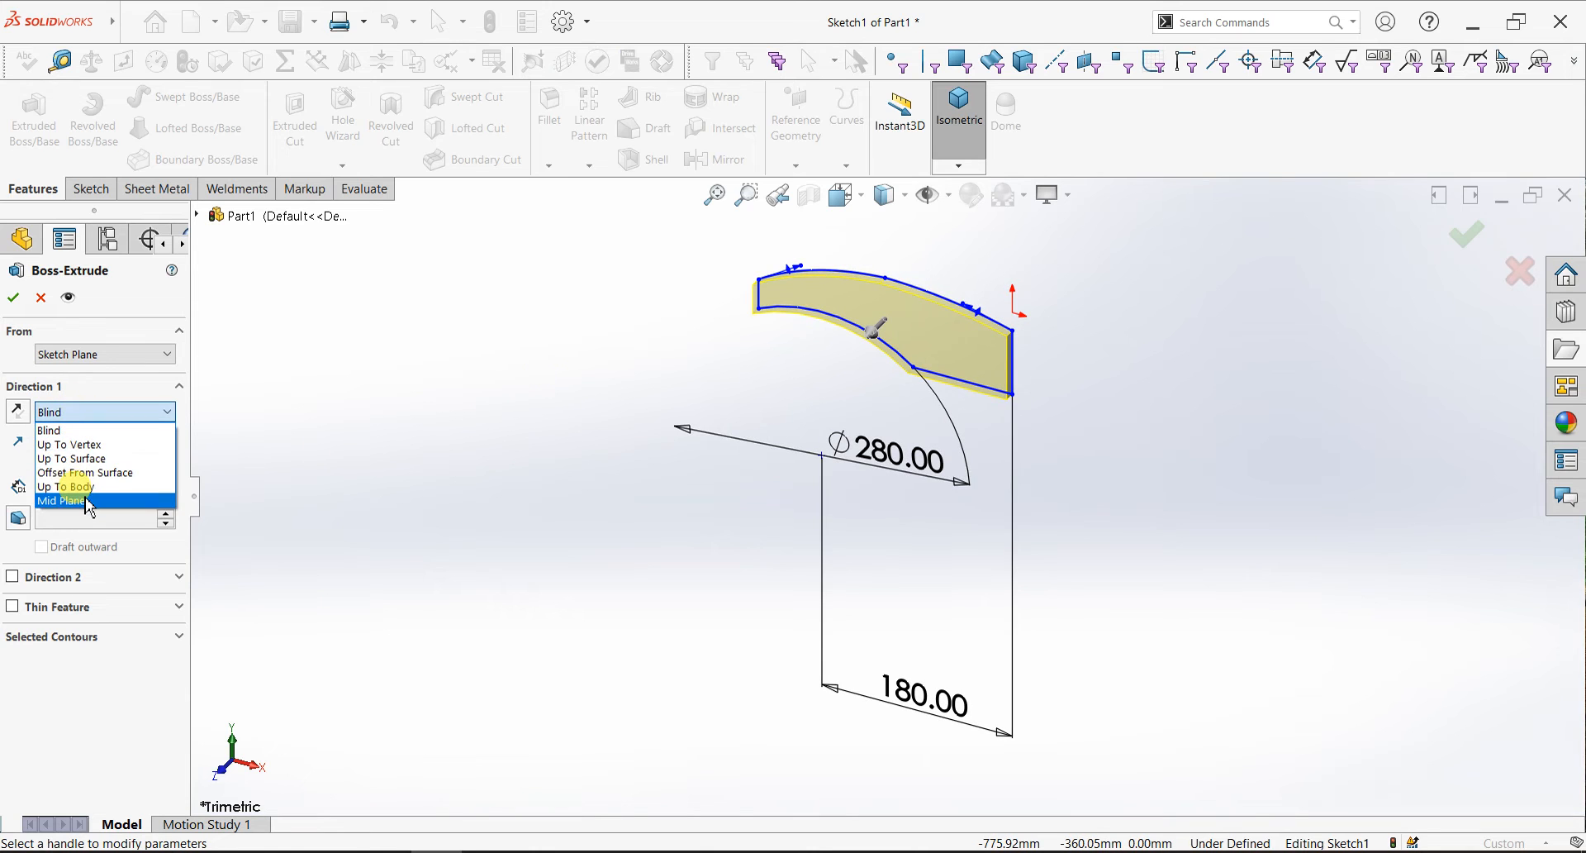
pyautogui.click(89, 500)
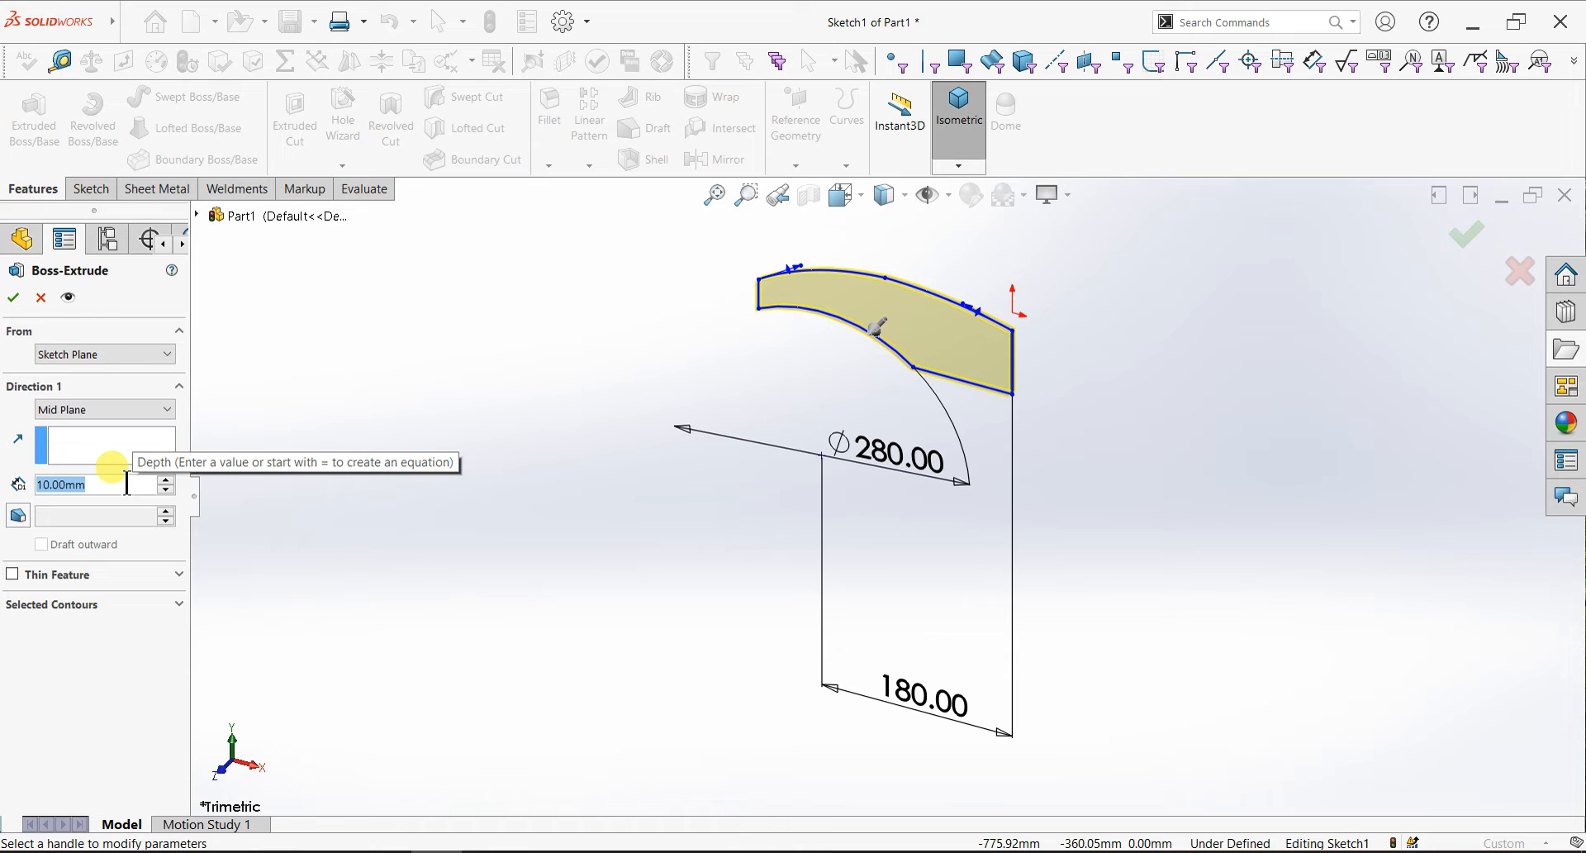
pyautogui.write('60')
pyautogui.press('Return')
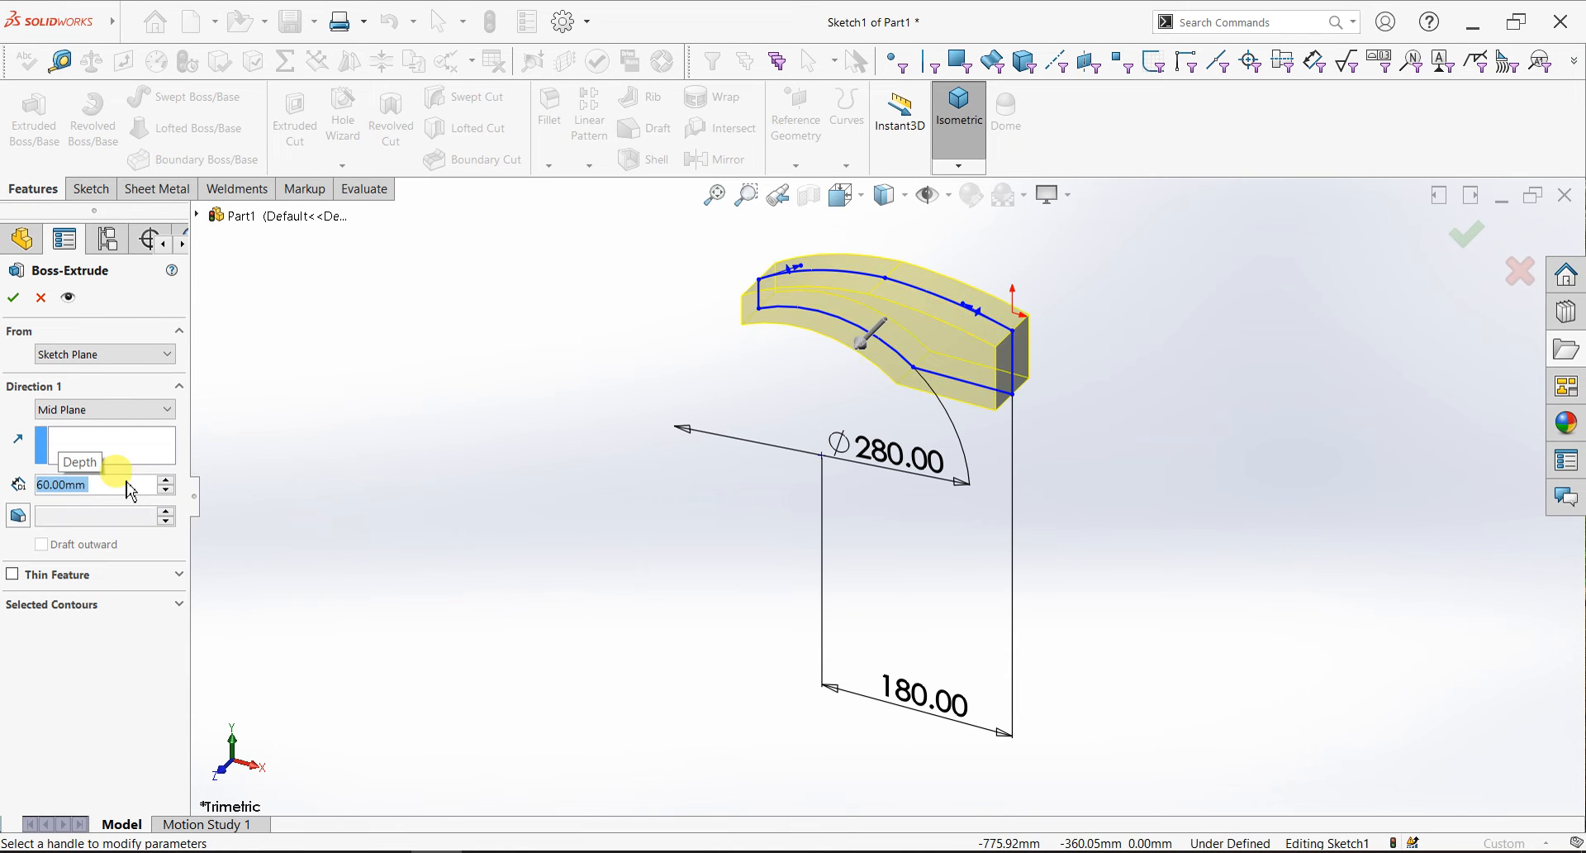
pyautogui.moveTo(1034, 433); pyautogui.dragTo(931, 399, button='middle')
pyautogui.scroll(-3, 1117, 409)
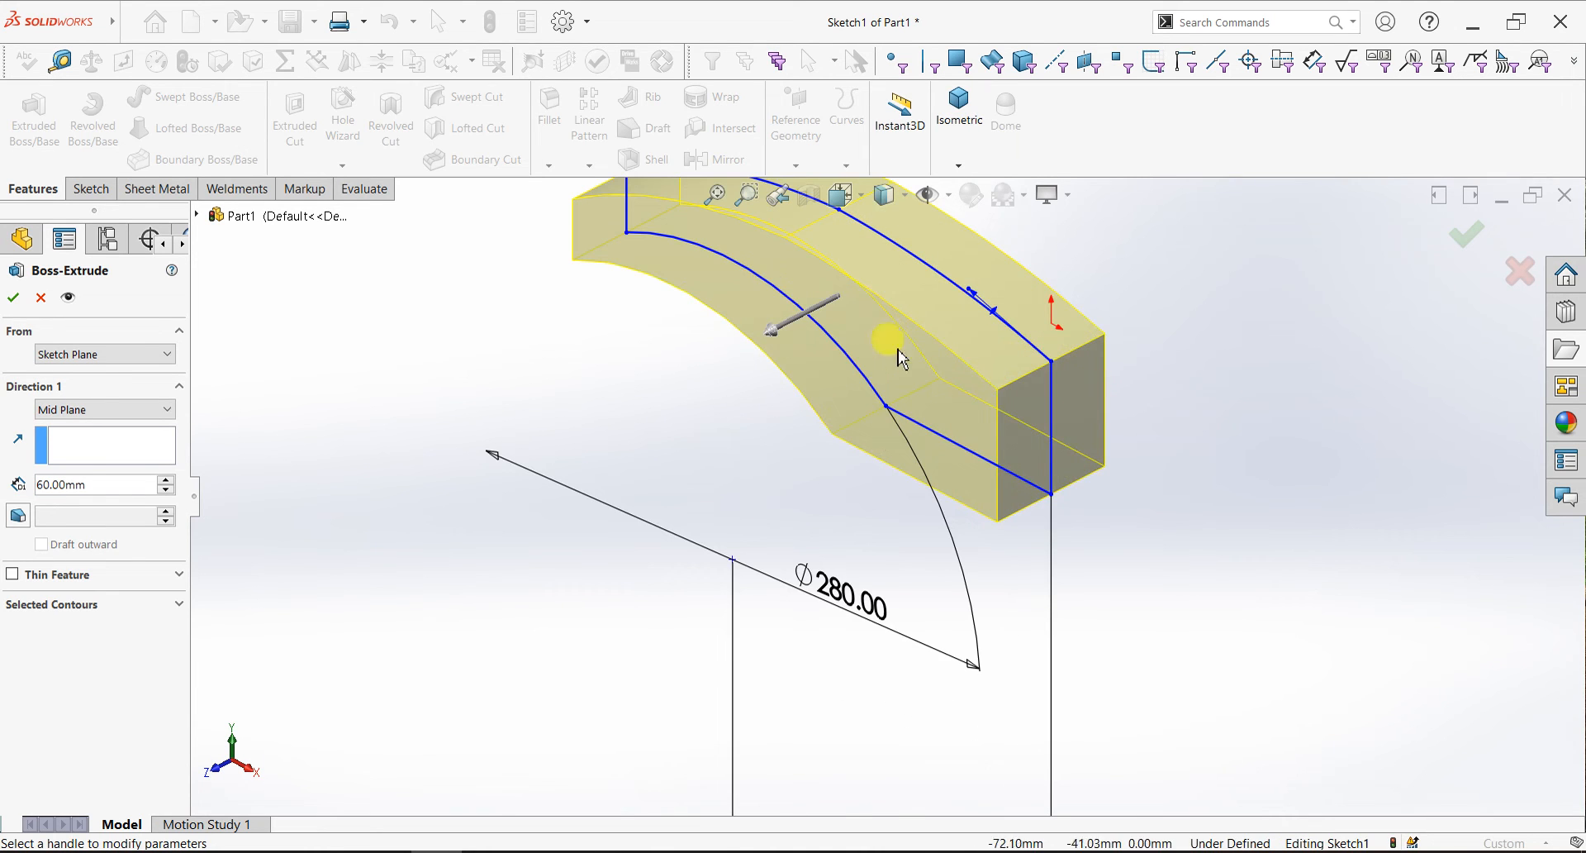
pyautogui.click(13, 298)
# - Start a sketch on the body's flat bottom face and draw a horizontal centerline from the left edge's midpoint to the origin
pyautogui.scroll(3, 680, 506)
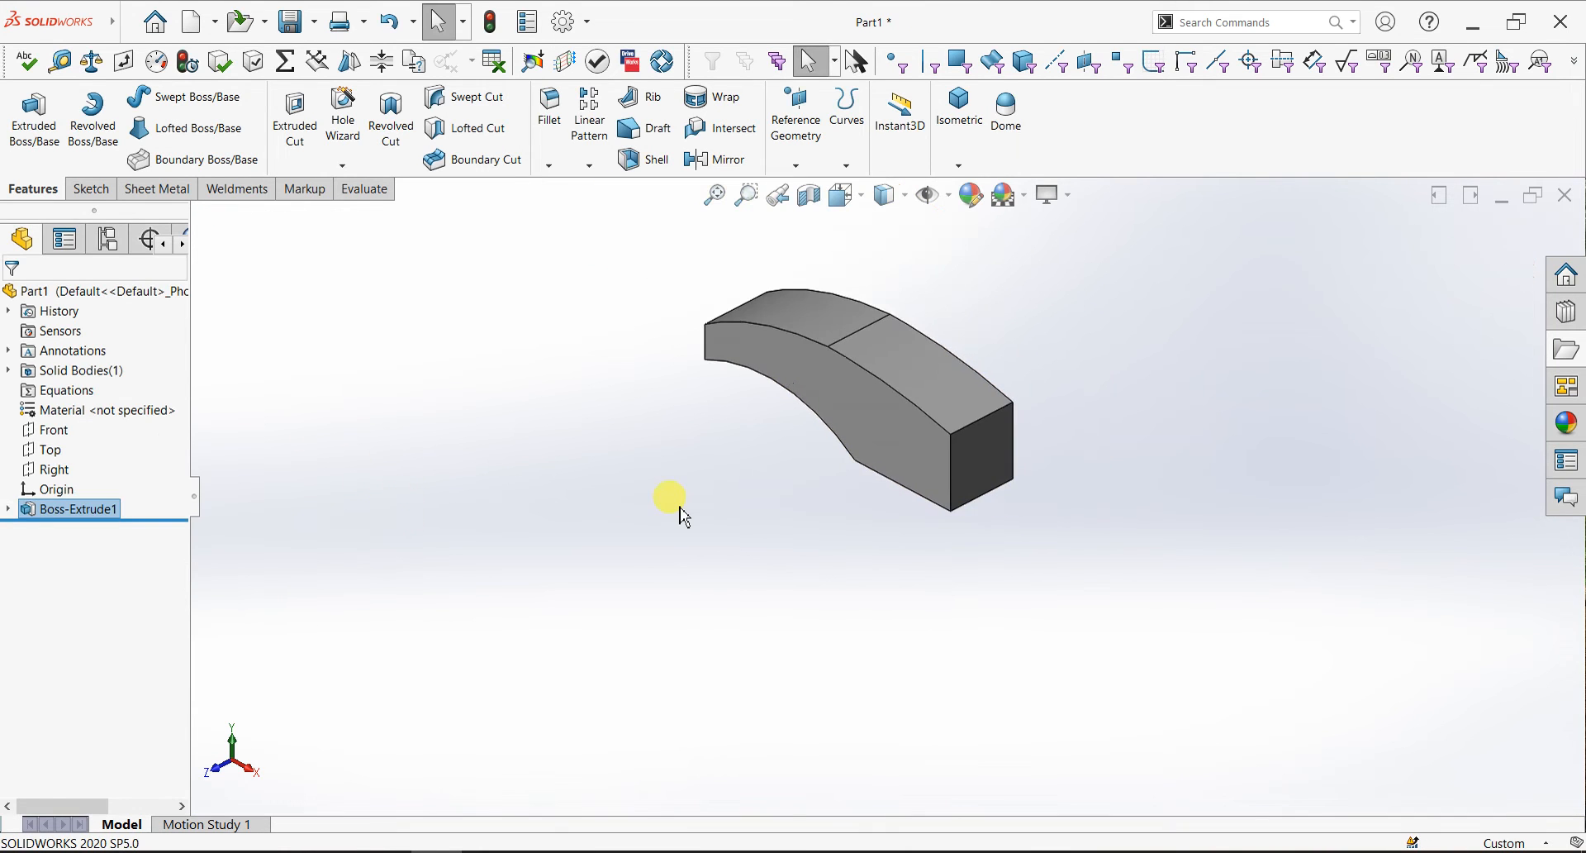
pyautogui.moveTo(750, 608); pyautogui.dragTo(708, 430, button='middle')
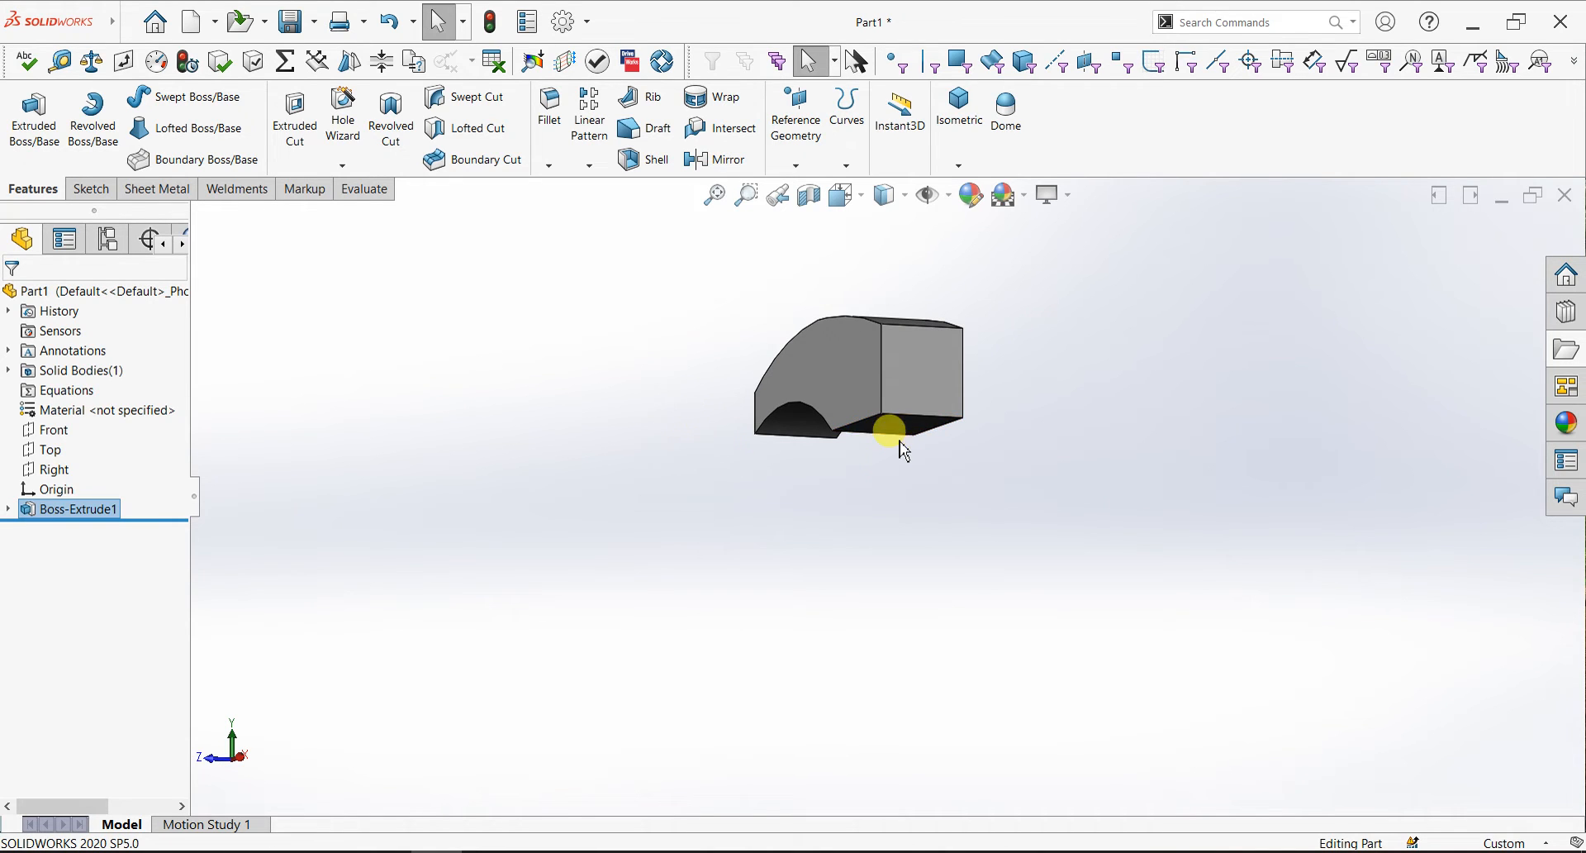
pyautogui.click(899, 435)
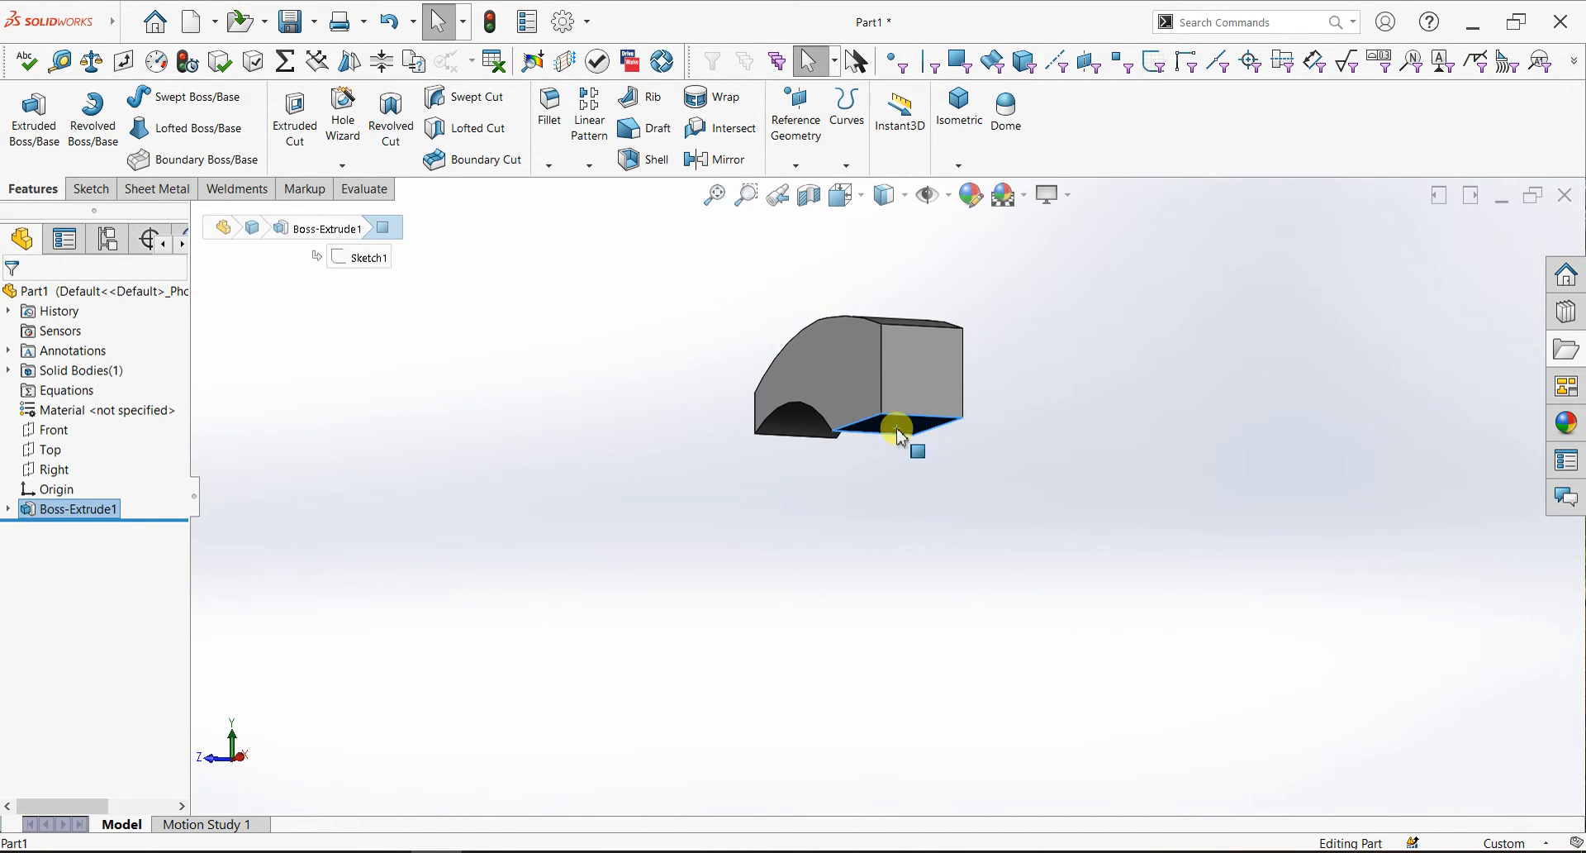
pyautogui.hotkey('ctrl', '8')
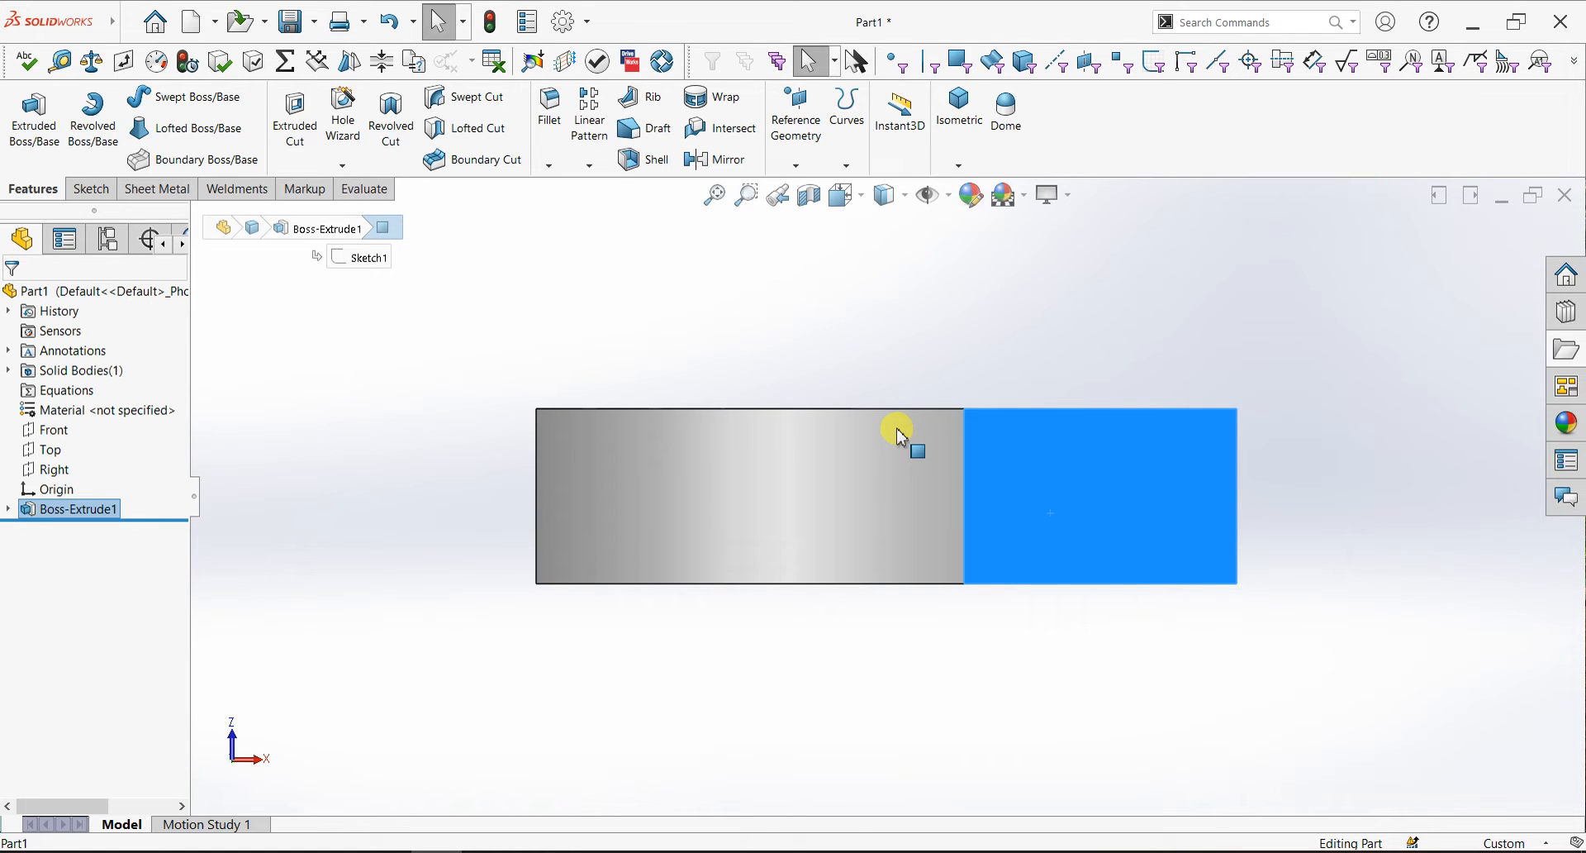
pyautogui.click(91, 189)
pyautogui.click(25, 112)
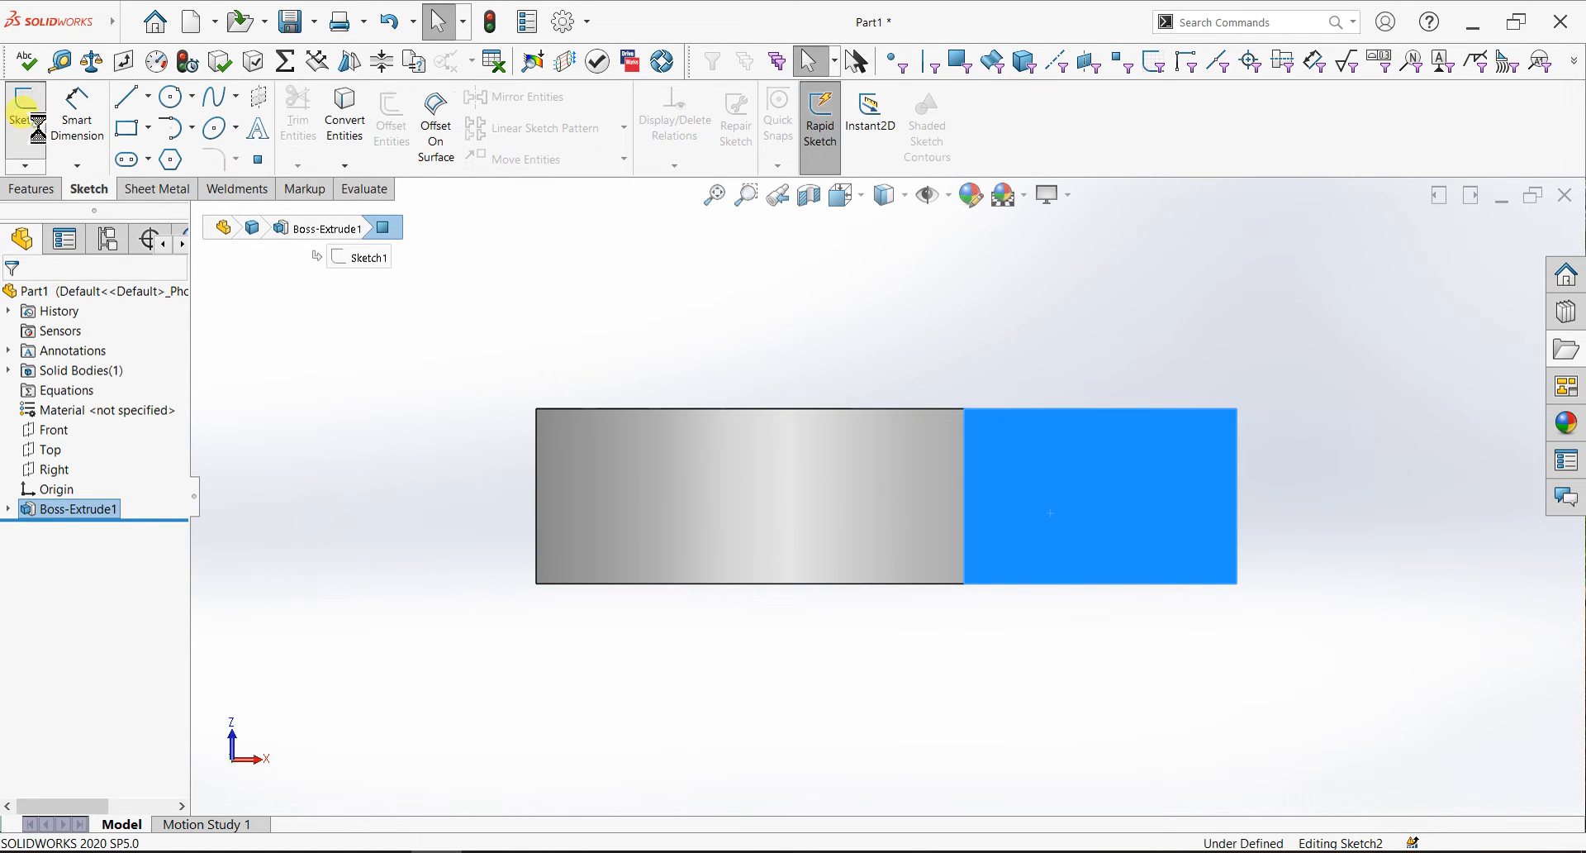
pyautogui.click(148, 96)
pyautogui.click(165, 146)
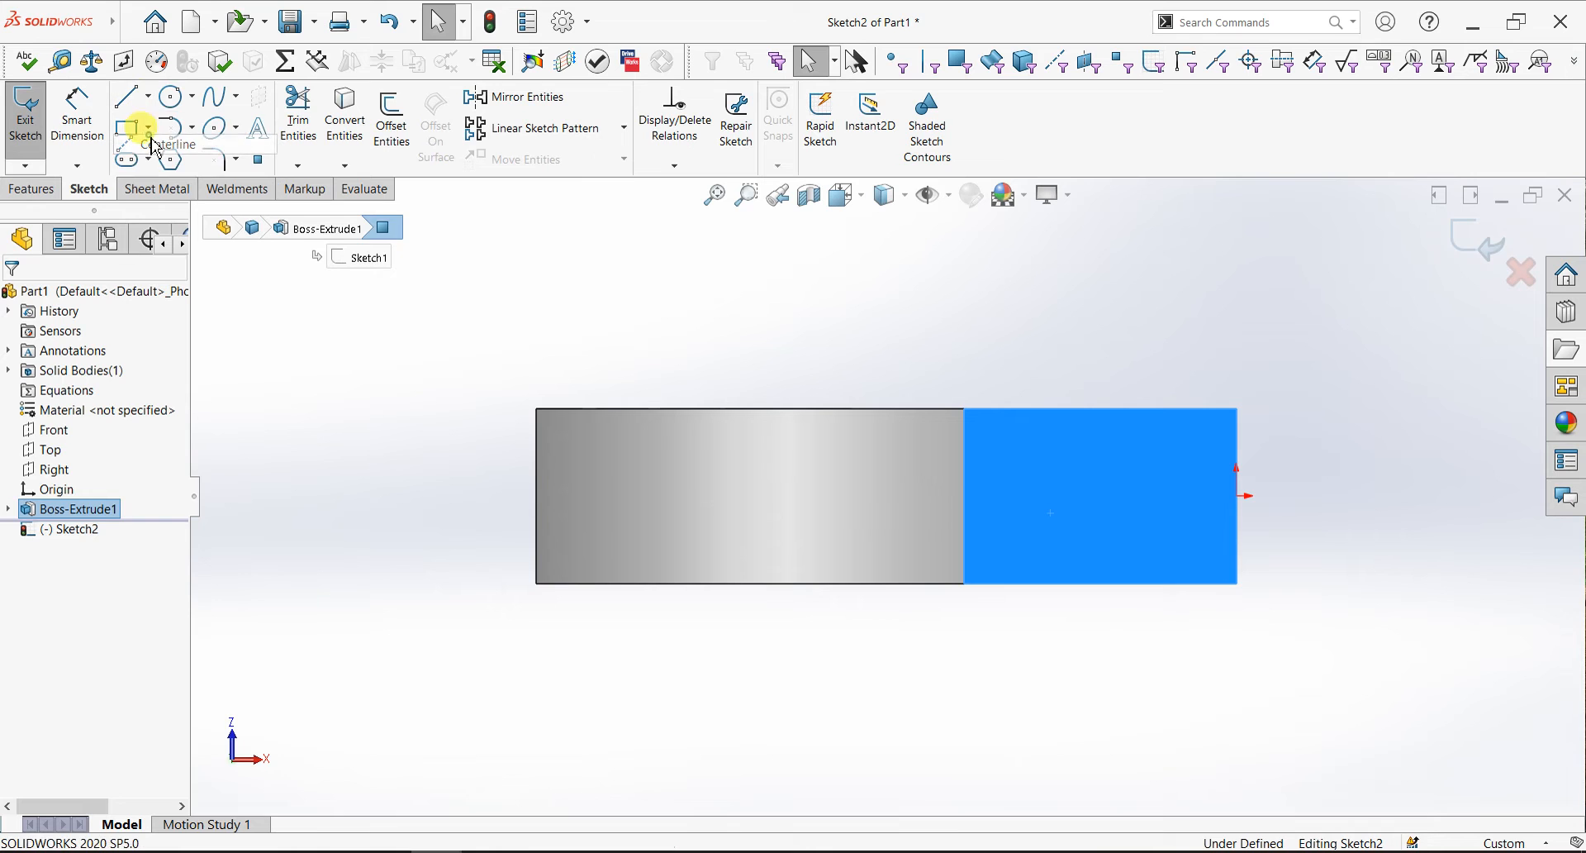
pyautogui.click(537, 495)
pyautogui.click(1236, 496)
pyautogui.rightClick(900, 277)
pyautogui.click(903, 266)
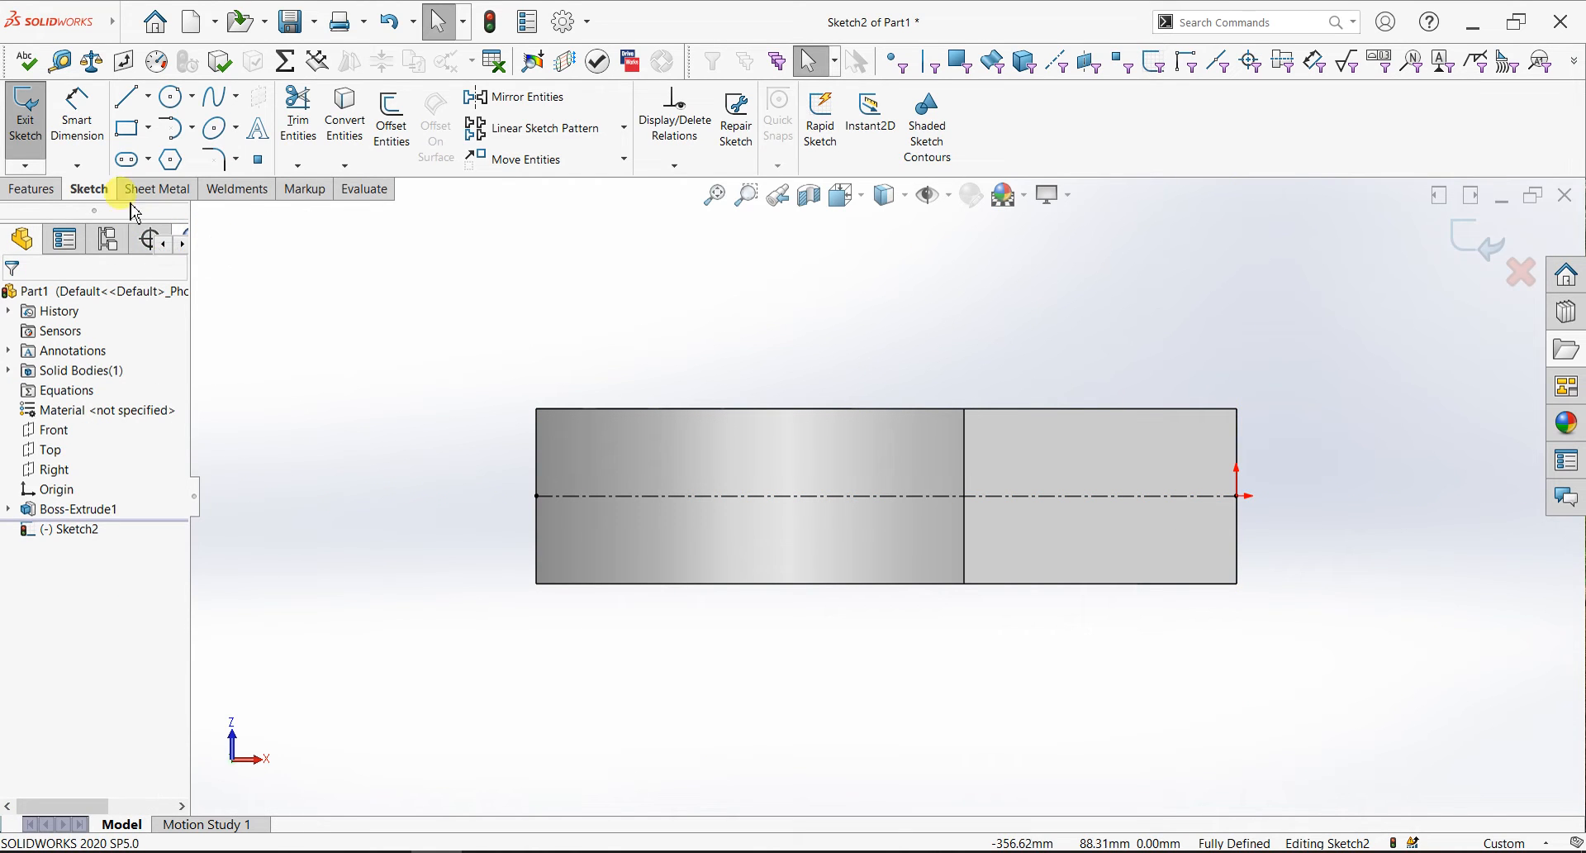
# - Sketch a closed outline at the body's left end: a V about 63 mm deep with its tip on the centerline, closed by lines outside the body
pyautogui.click(130, 97)
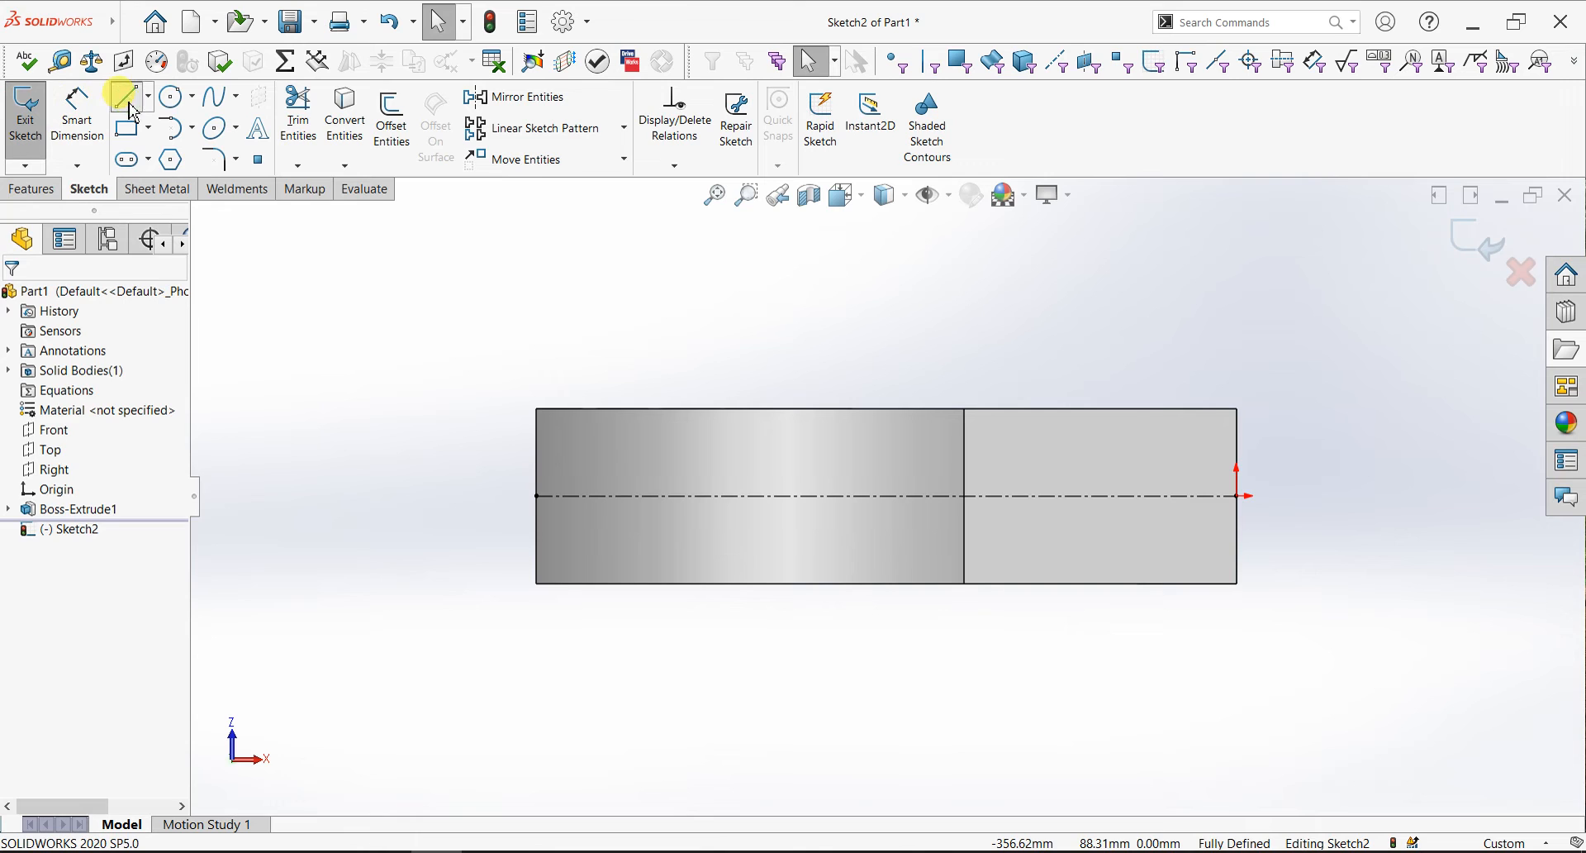
pyautogui.moveTo(538, 411); pyautogui.dragTo(542, 435)
pyautogui.click(538, 436)
pyautogui.click(720, 495)
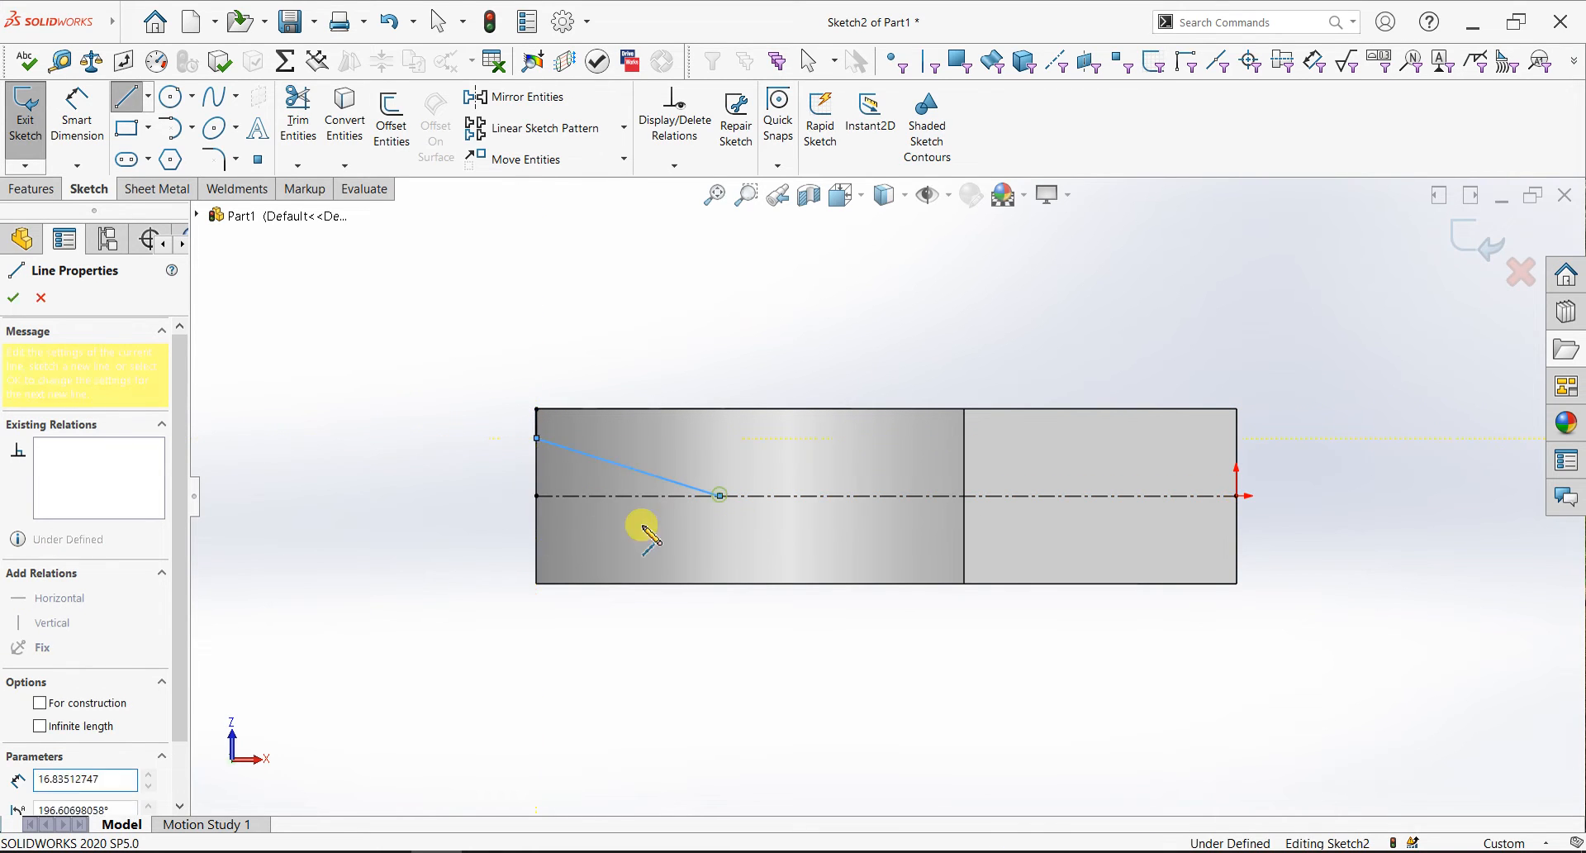
pyautogui.click(537, 557)
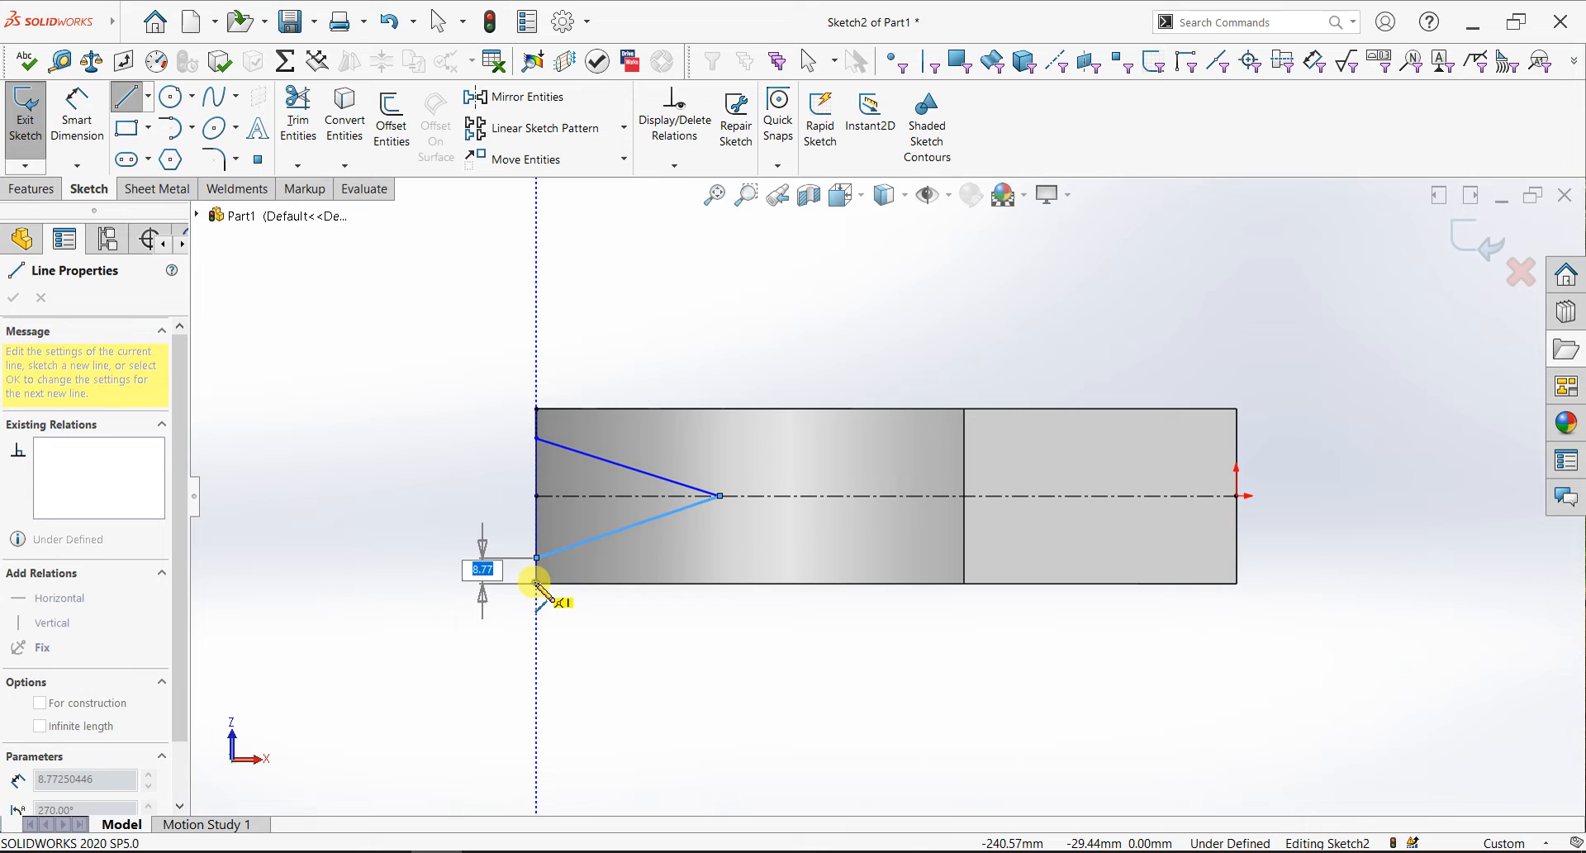
pyautogui.click(537, 583)
pyautogui.click(485, 583)
pyautogui.click(486, 408)
pyautogui.click(536, 409)
pyautogui.rightClick(560, 308)
pyautogui.click(607, 315)
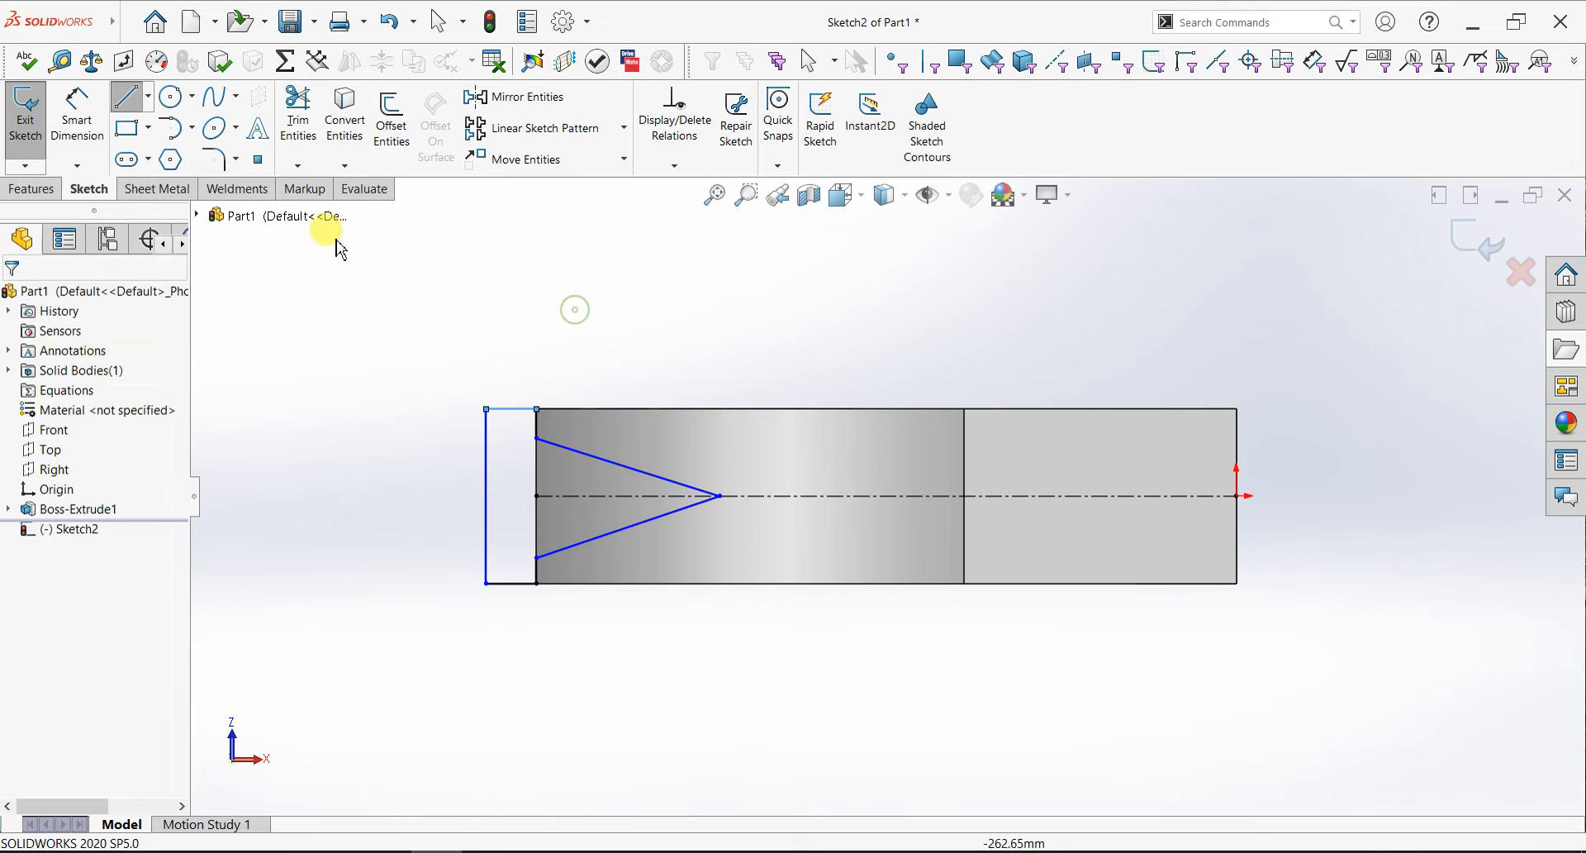
# - Dimension the two short edge segments between the V's ends and the body's left corners as 10 mm each
pyautogui.click(77, 128)
pyautogui.scroll(-3, 505, 388)
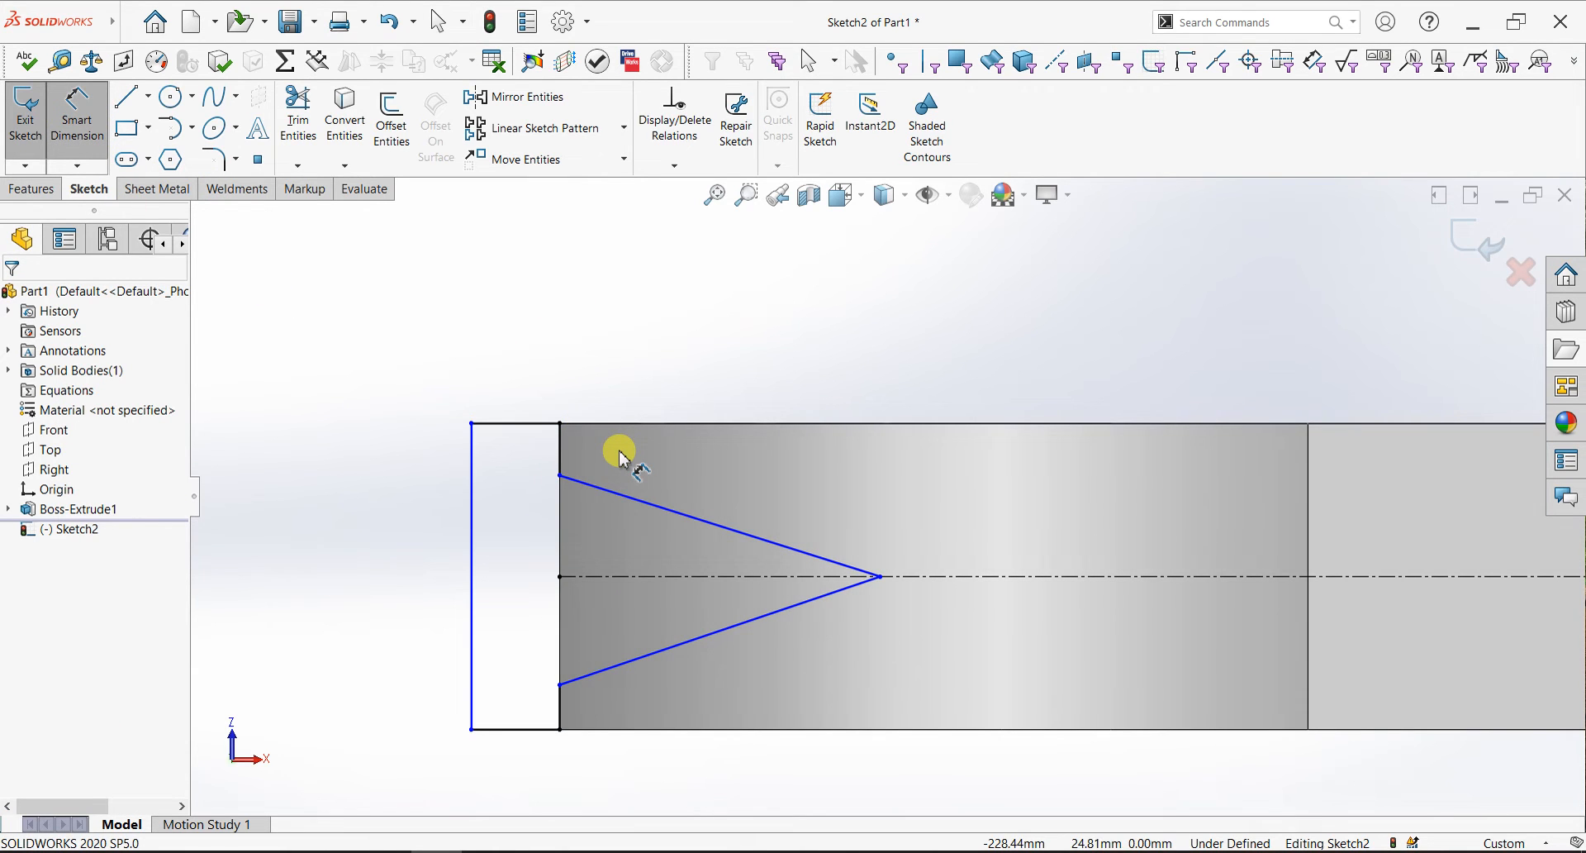
pyautogui.click(561, 454)
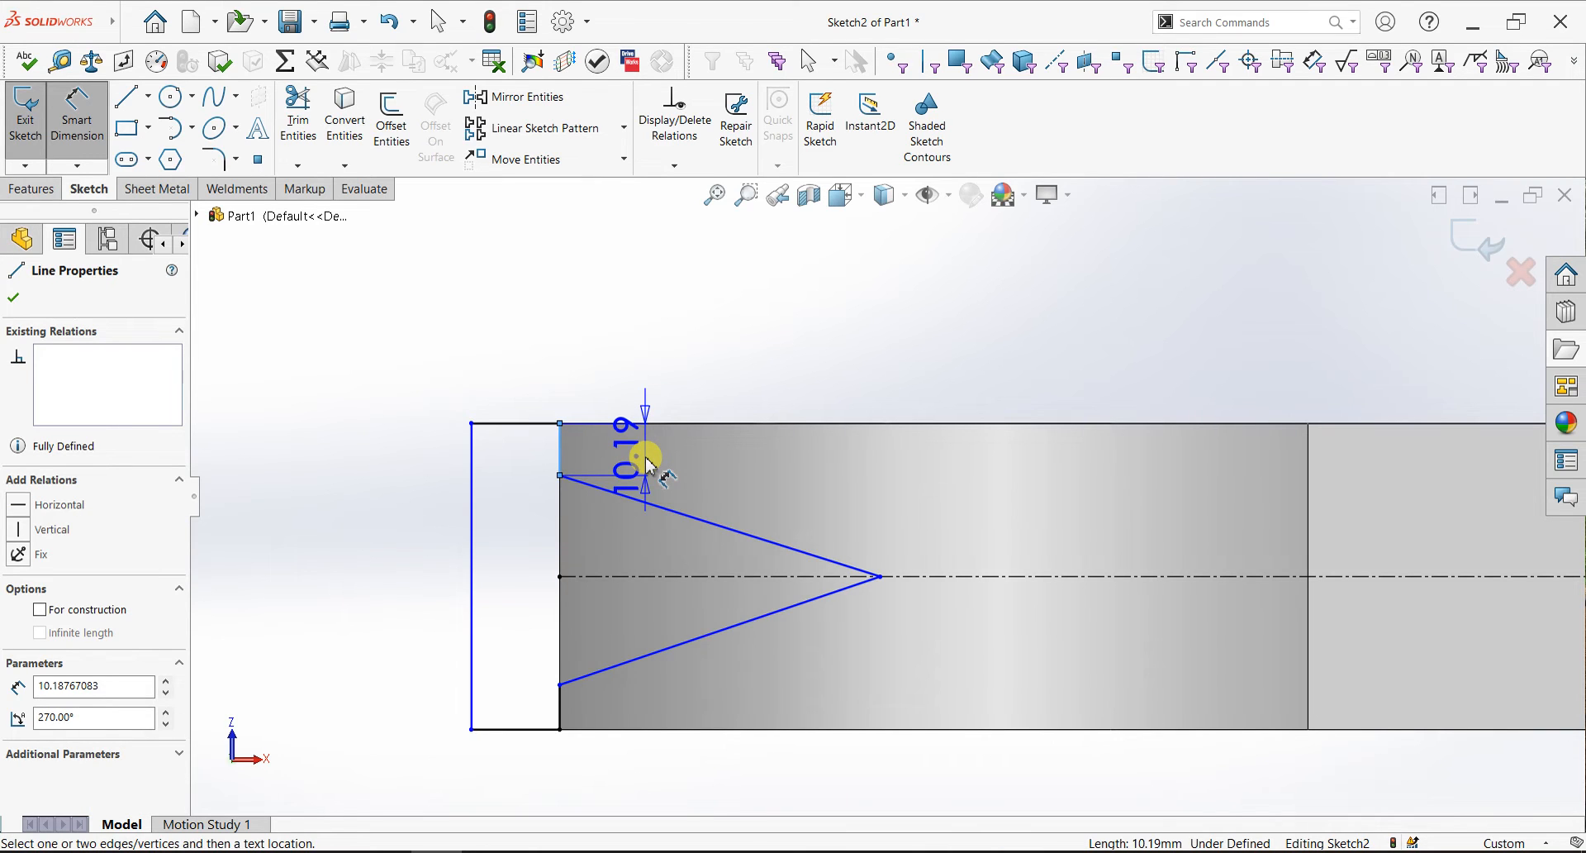
pyautogui.click(649, 466)
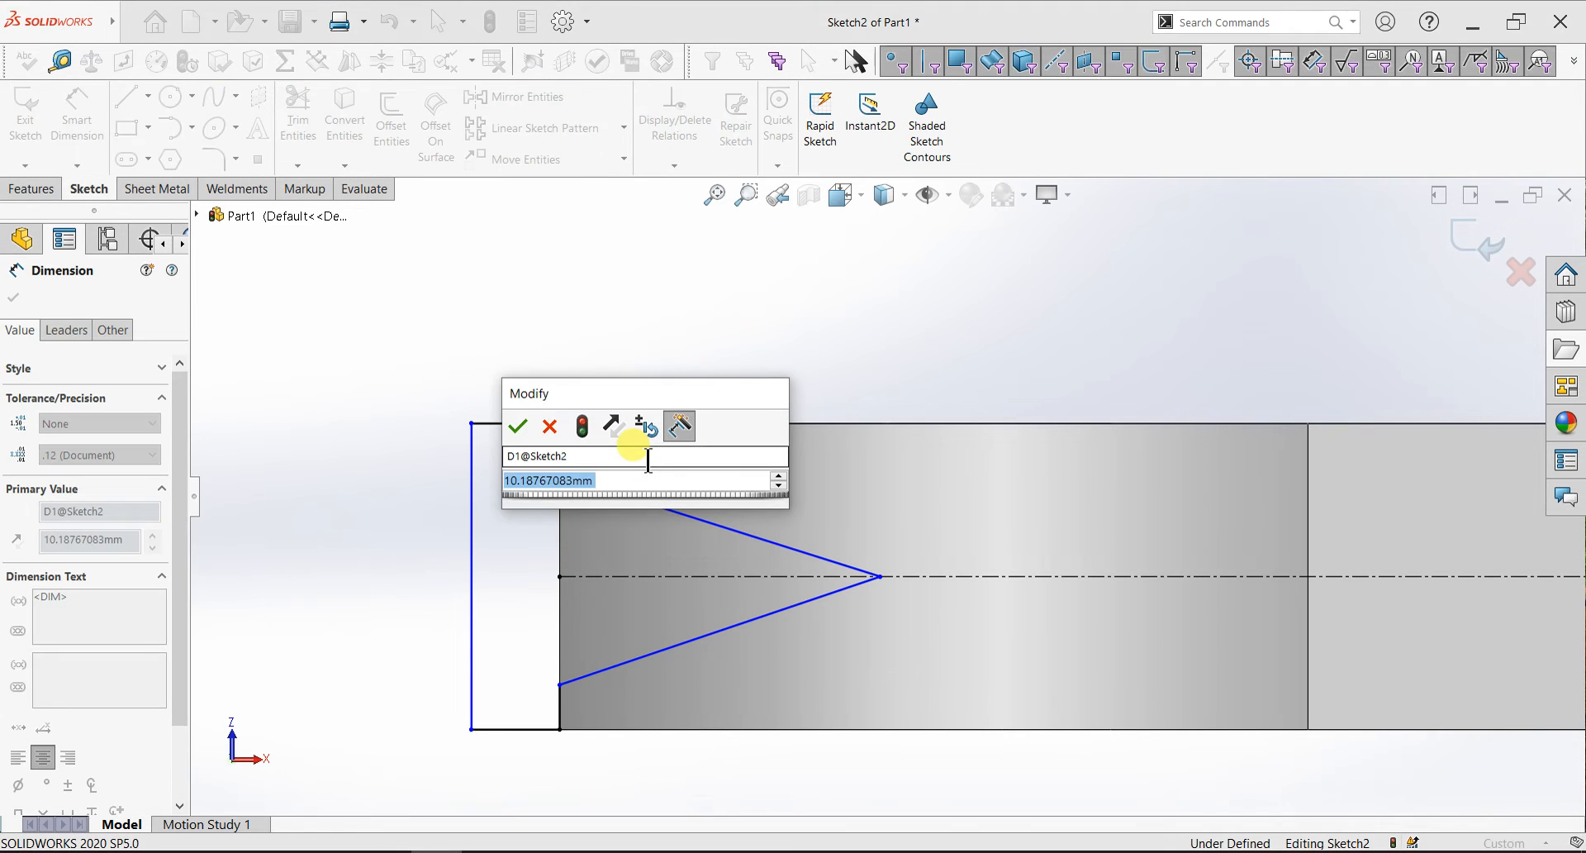
pyautogui.write('10')
pyautogui.press('Return')
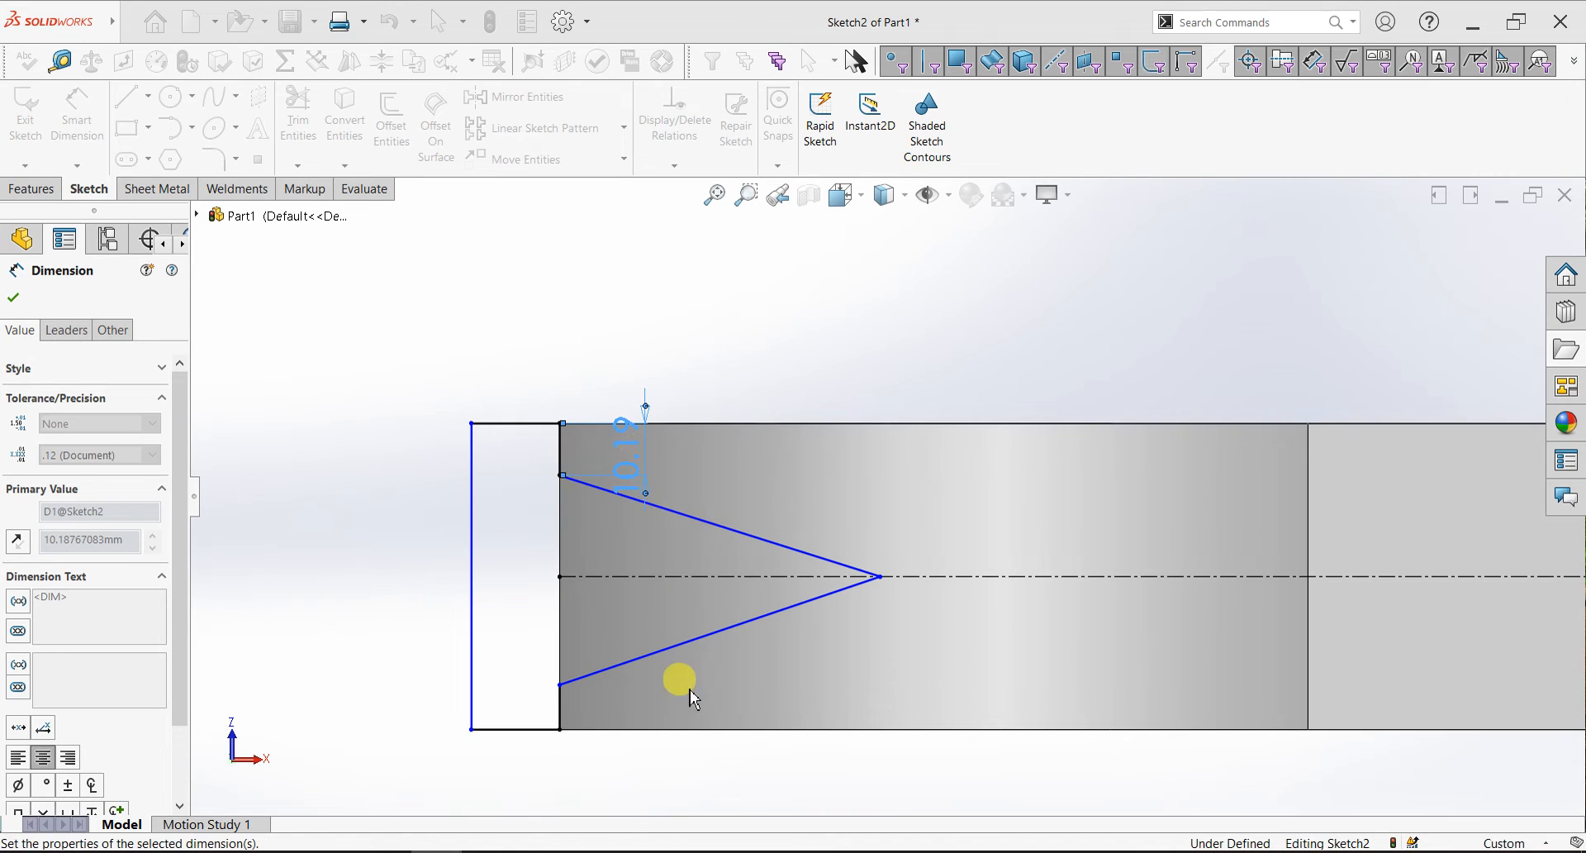
pyautogui.click(561, 708)
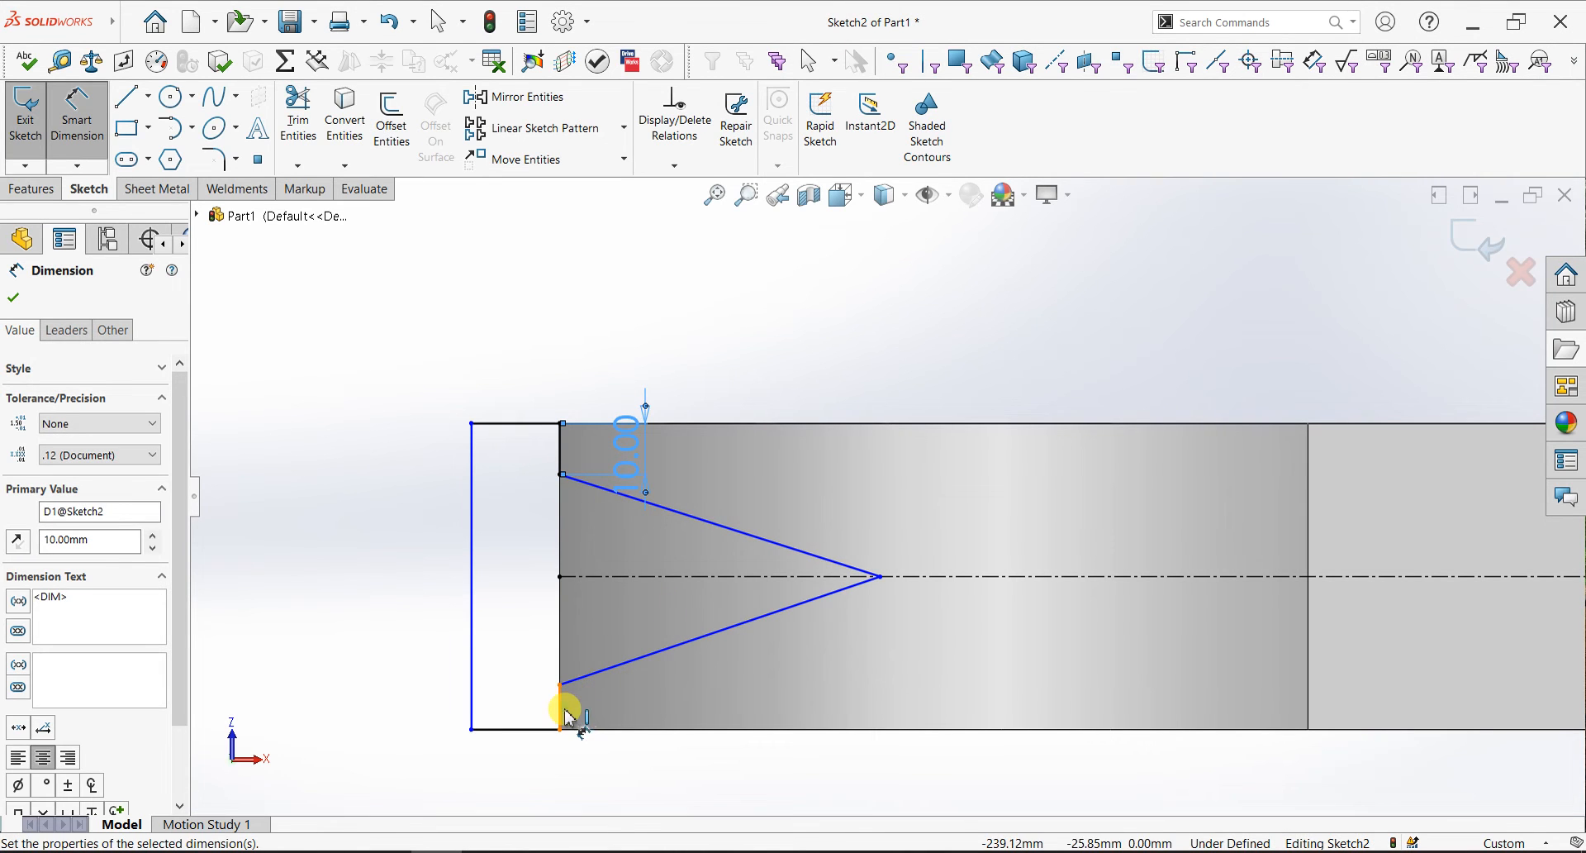
pyautogui.click(669, 712)
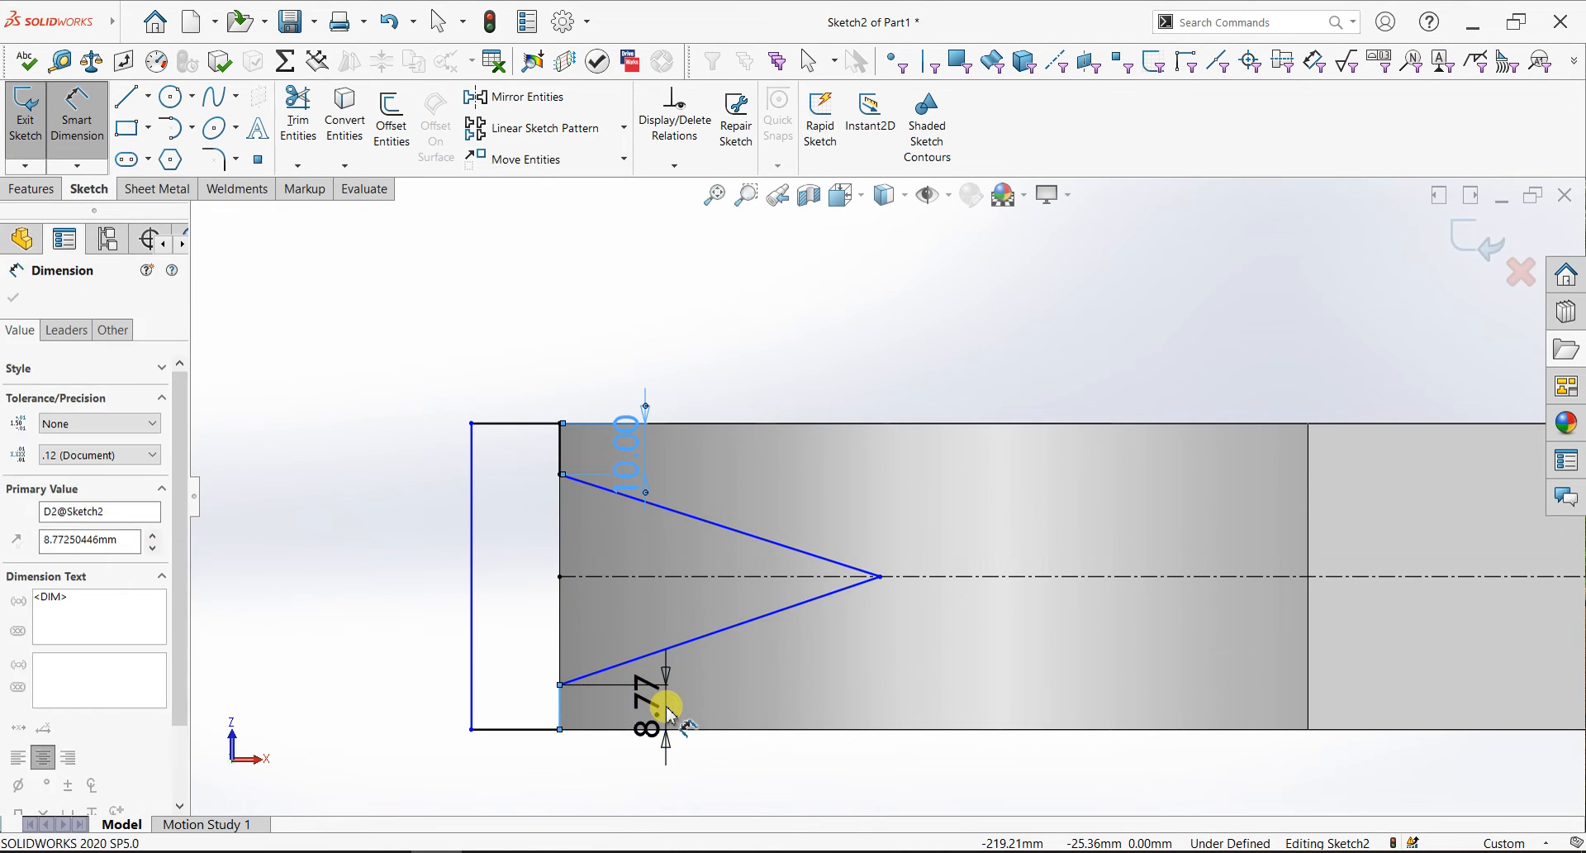
pyautogui.write('10')
pyautogui.press('Return')
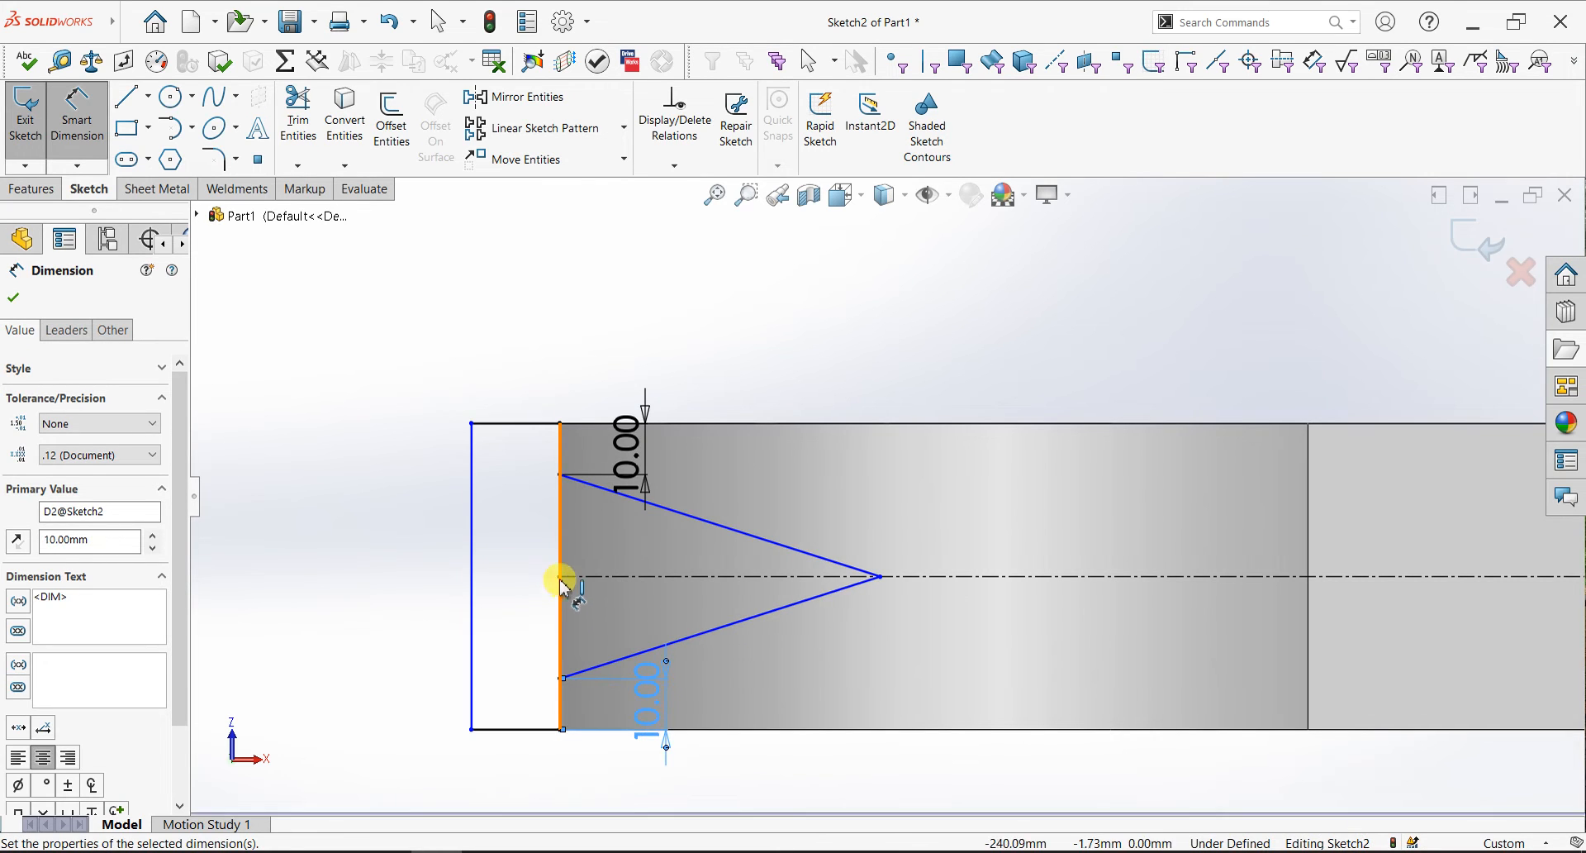
# - Dimension the V's depth from the left edge's midpoint to its tip as 80 mm
pyautogui.click(560, 576)
pyautogui.click(881, 576)
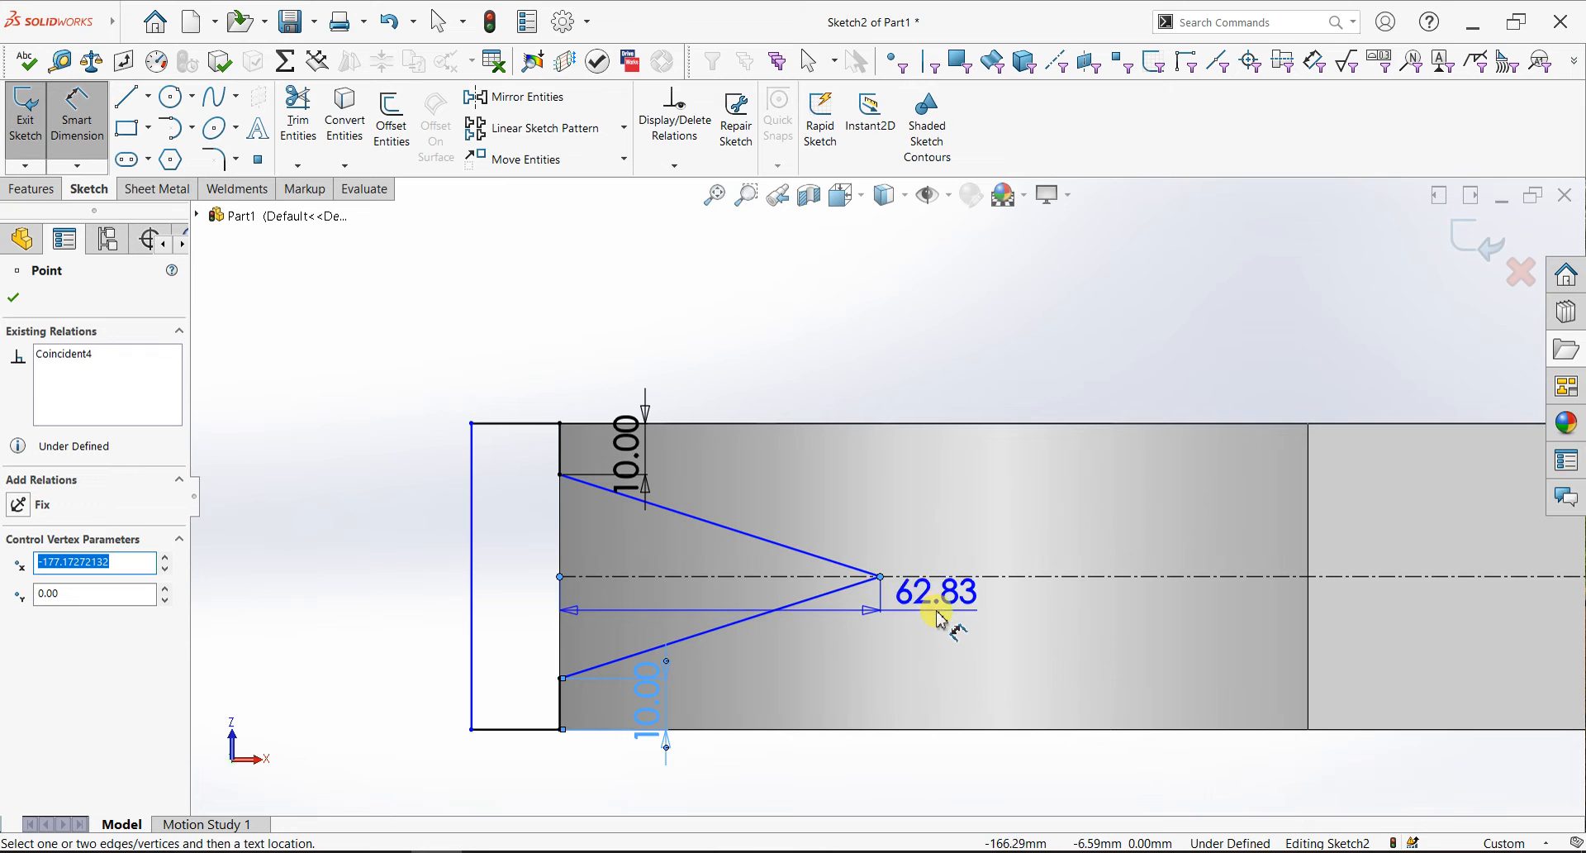
pyautogui.click(721, 314)
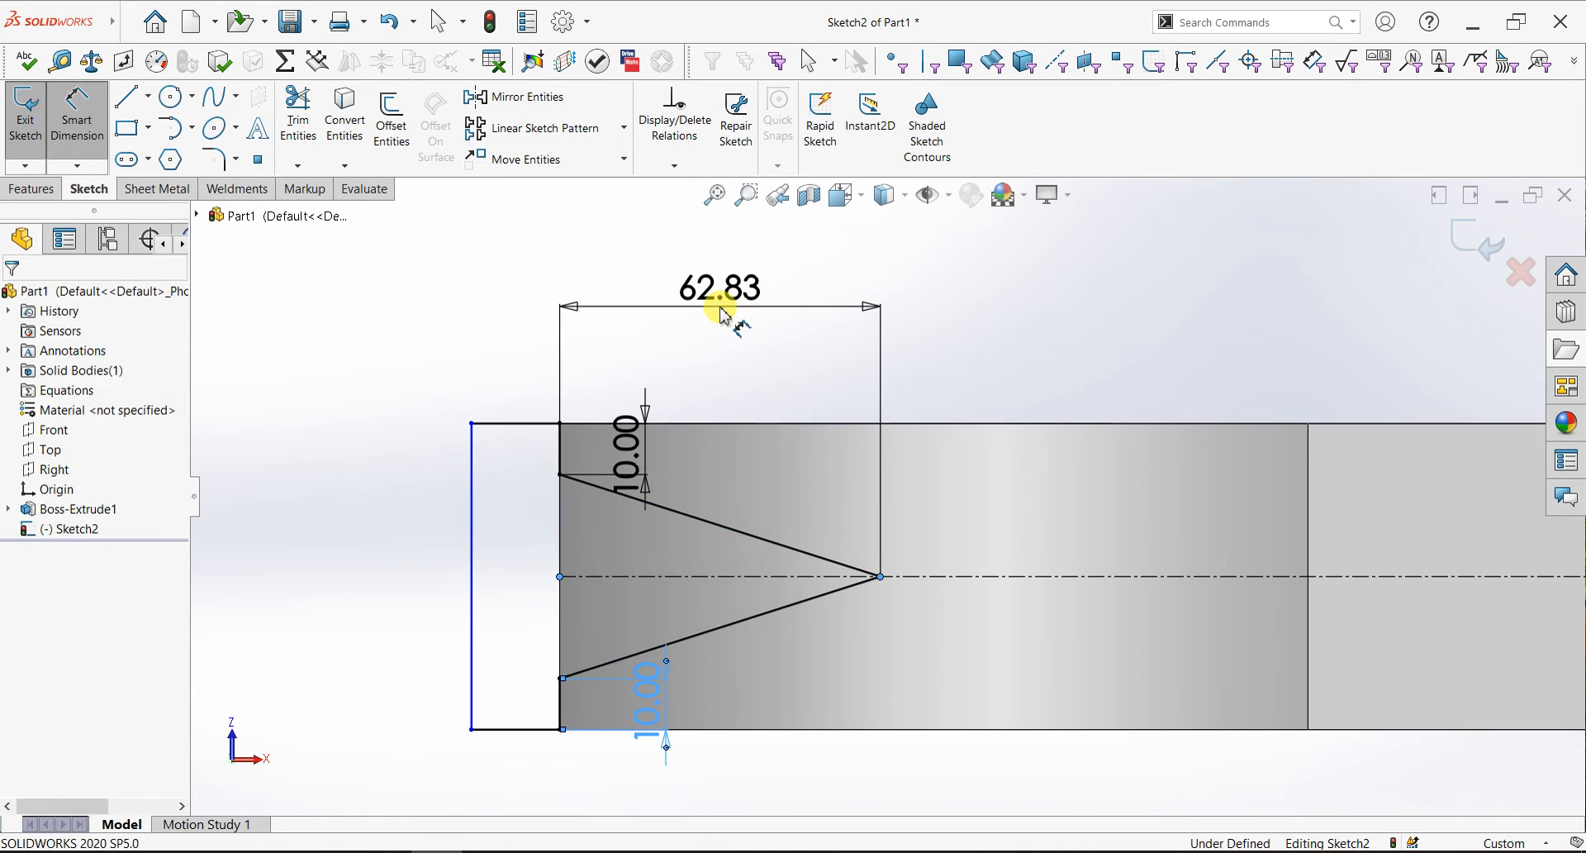
pyautogui.write('80')
pyautogui.press('Return')
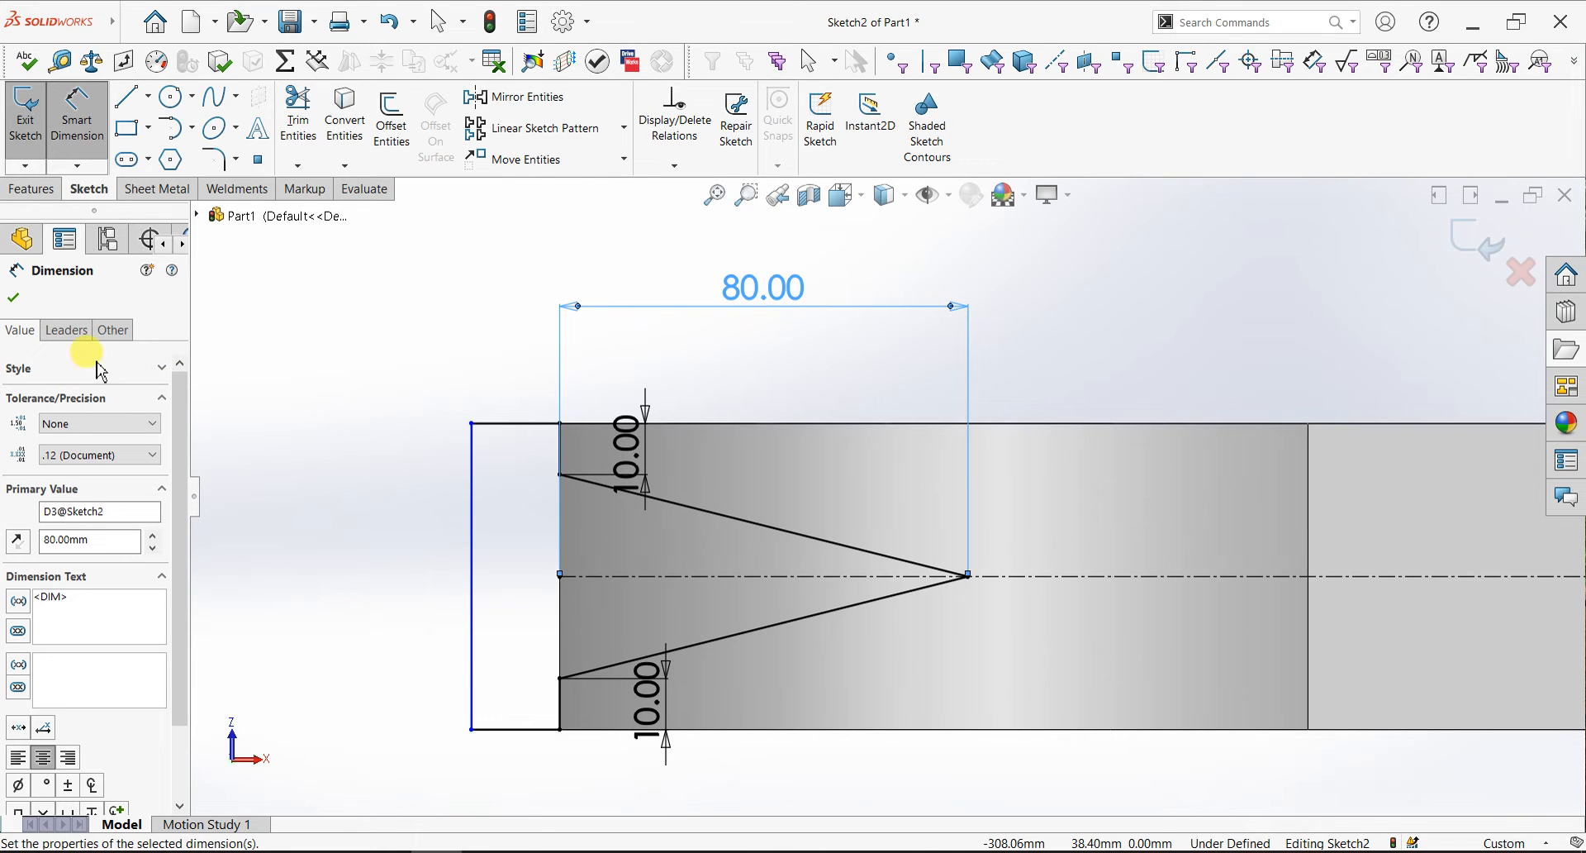
pyautogui.press('Escape')
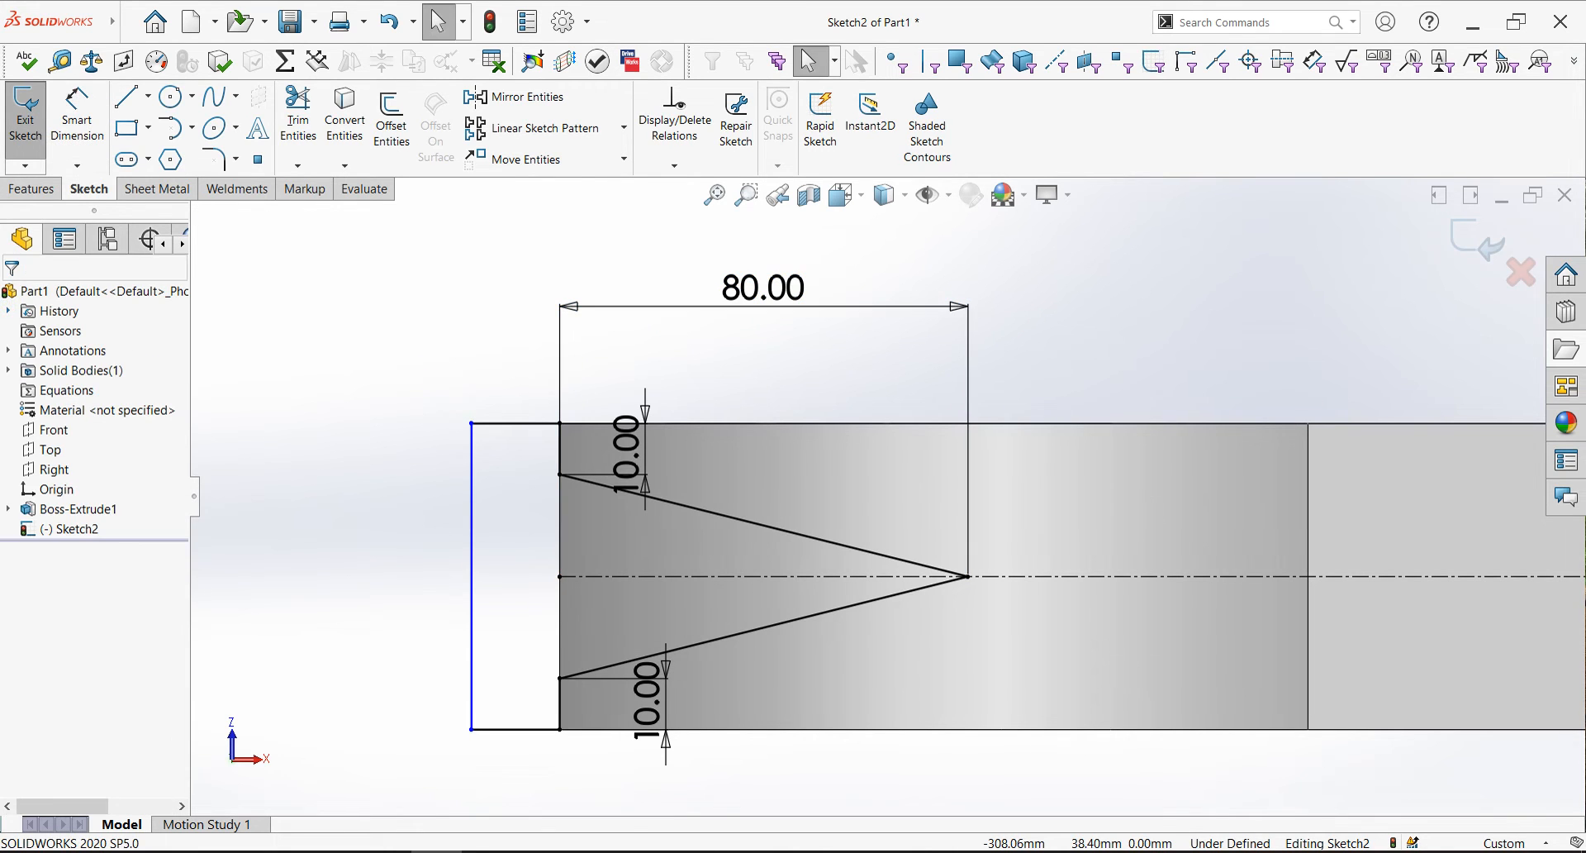
# - Round the tip of the V with a 2 mm sketch fillet
pyautogui.click(218, 167)
pyautogui.scroll(-5, 950, 571)
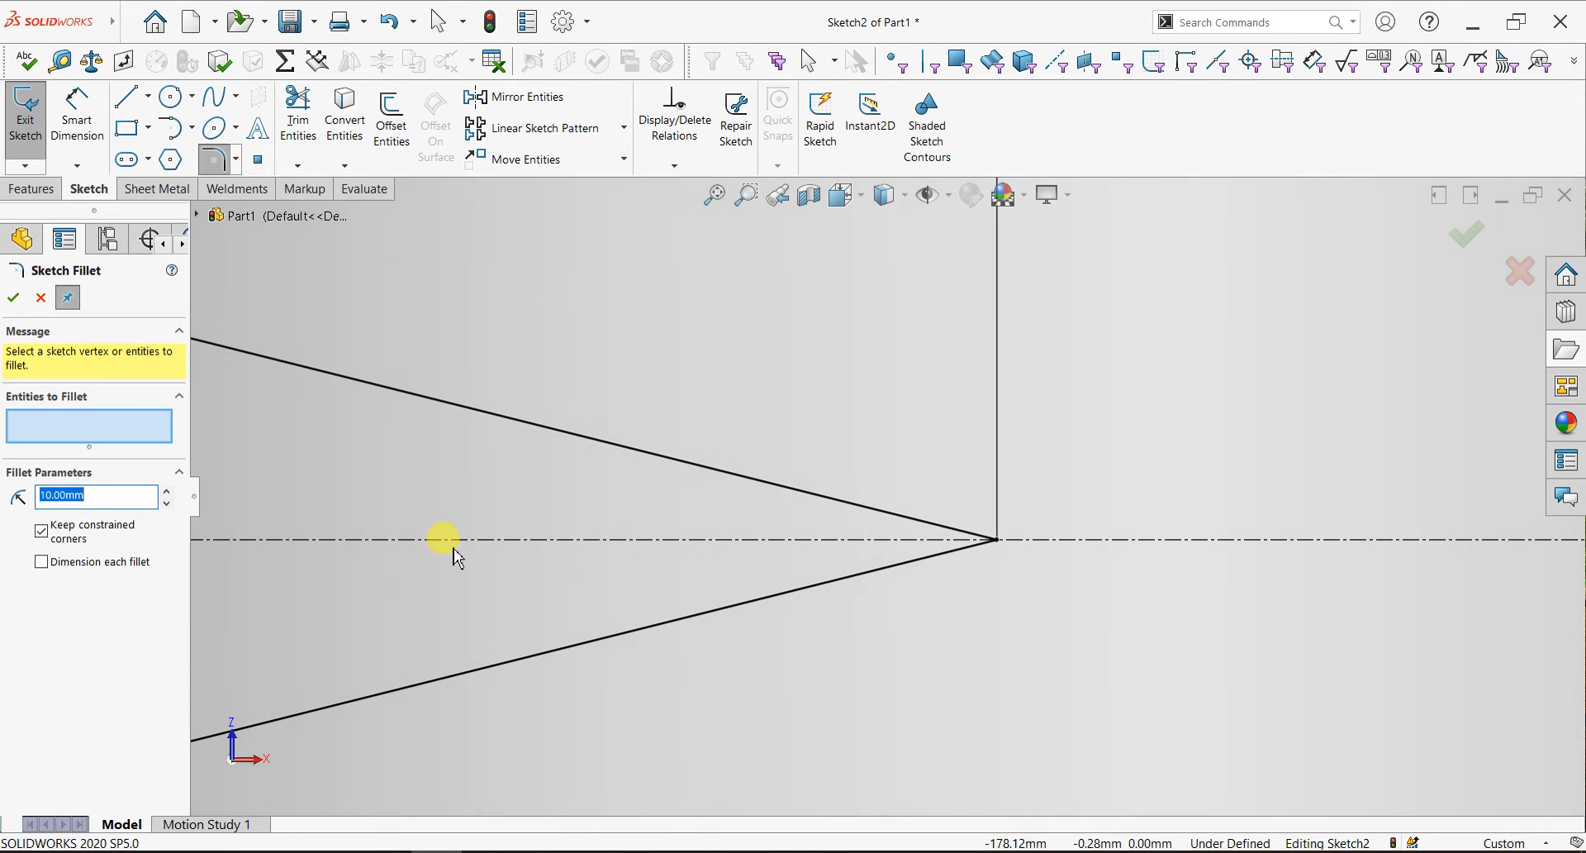
pyautogui.write('3')
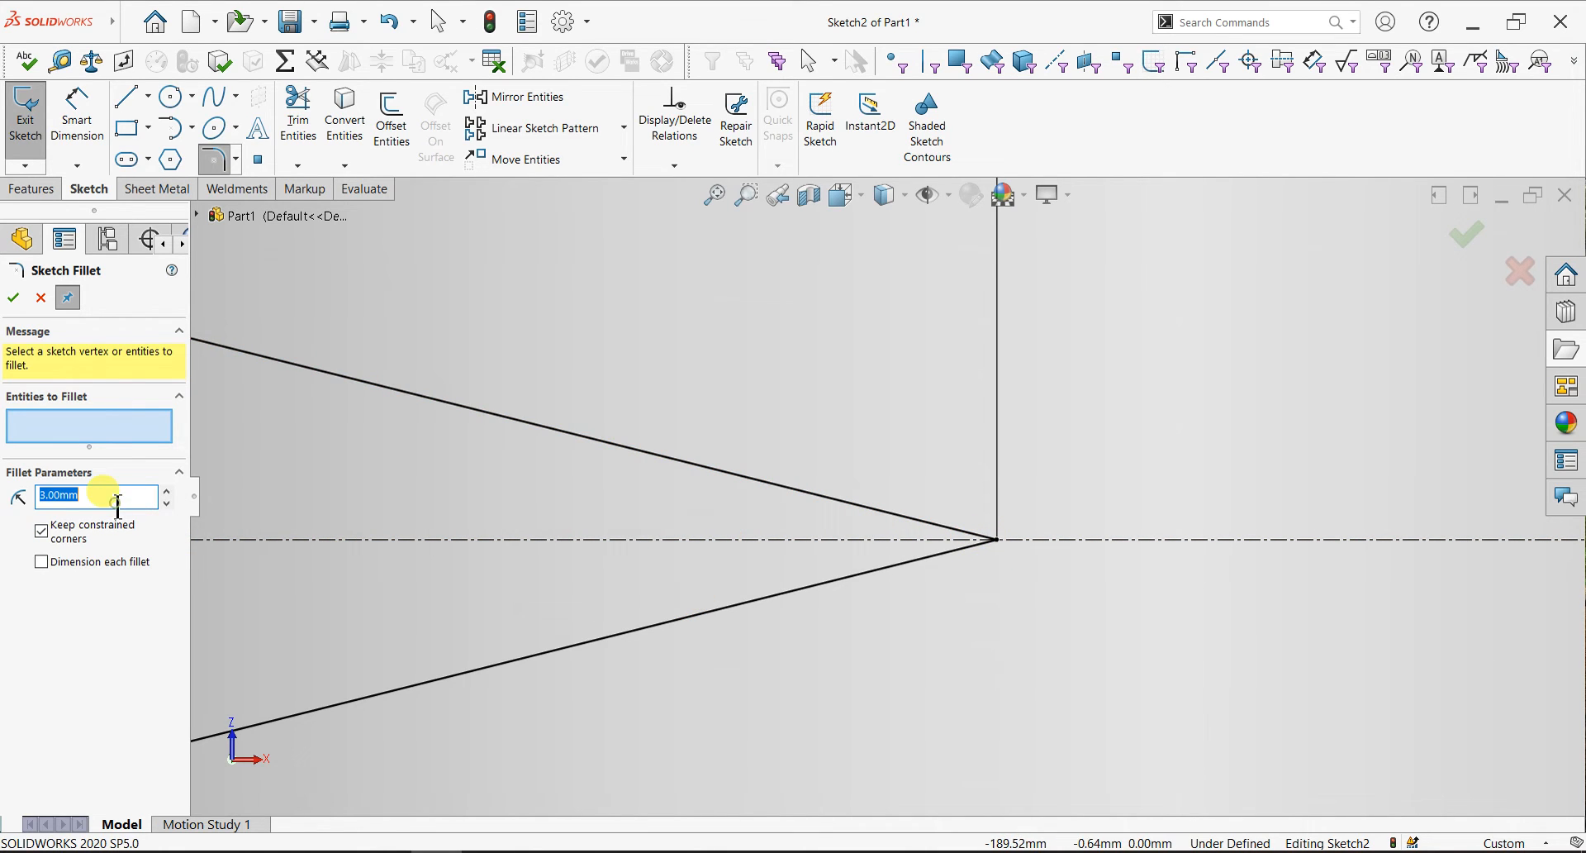
pyautogui.click(998, 542)
pyautogui.click(13, 299)
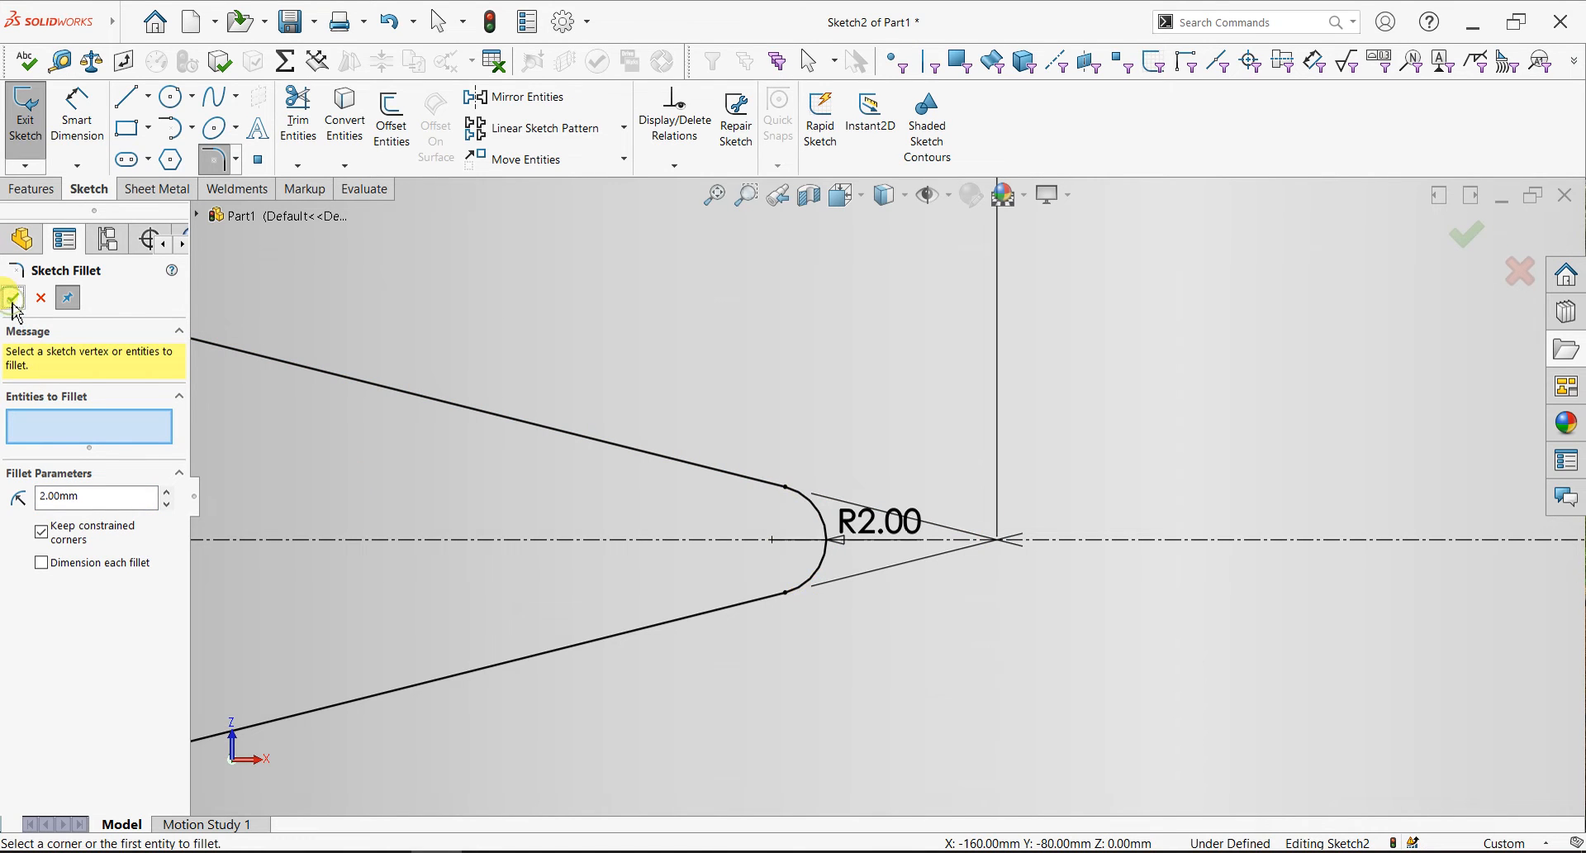
pyautogui.click(15, 300)
pyautogui.scroll(10, 754, 538)
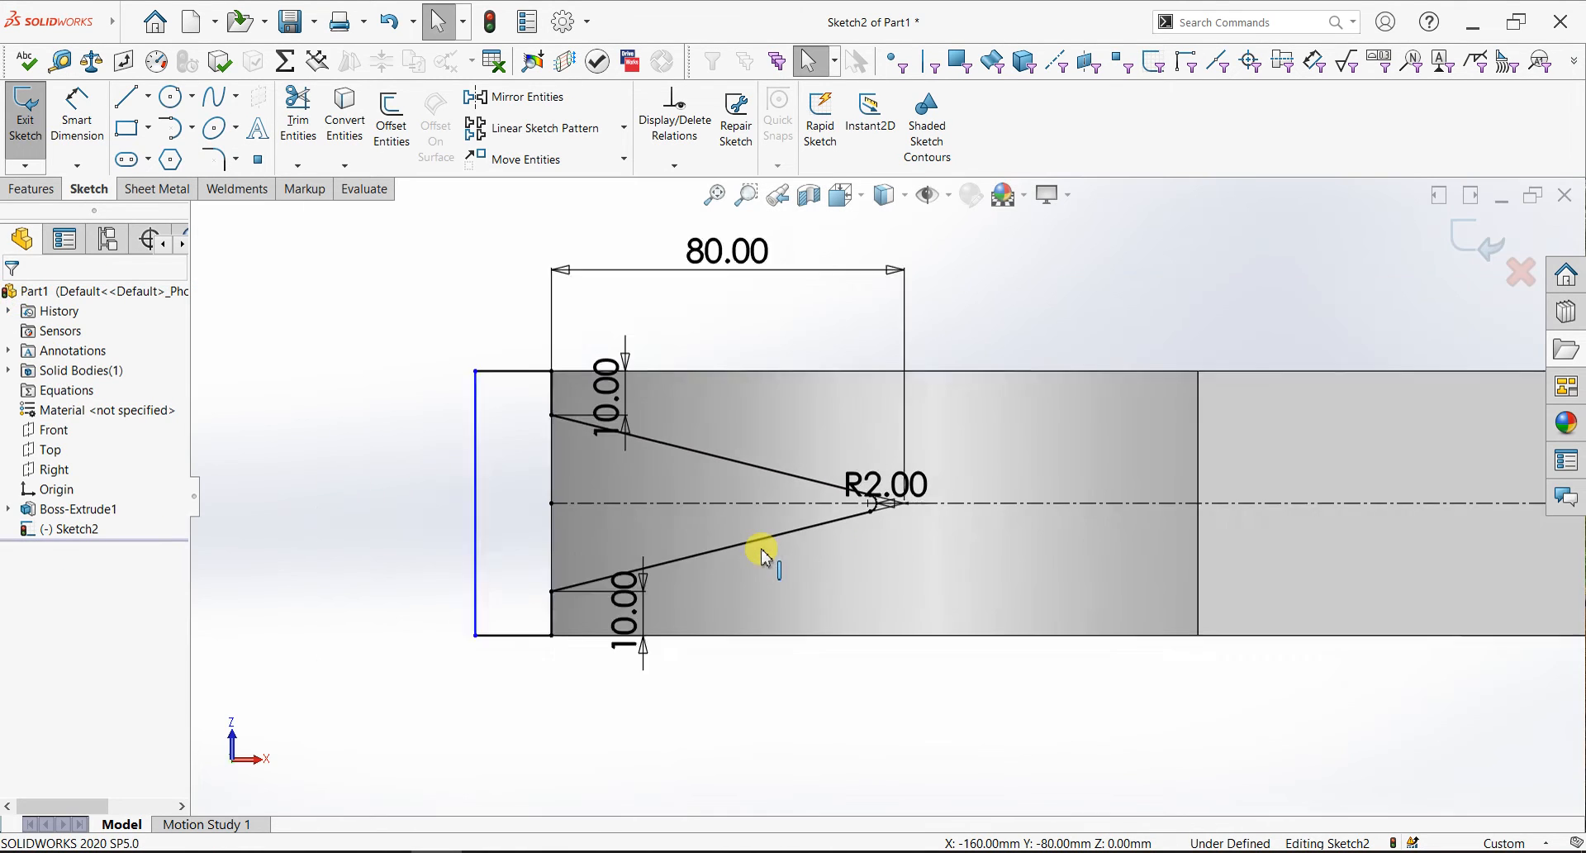
# - Cut the closed V outline through the whole body with an Extruded Cut set to Through All
pyautogui.moveTo(715, 500); pyautogui.dragTo(721, 613, button='middle')
pyautogui.press('Escape')
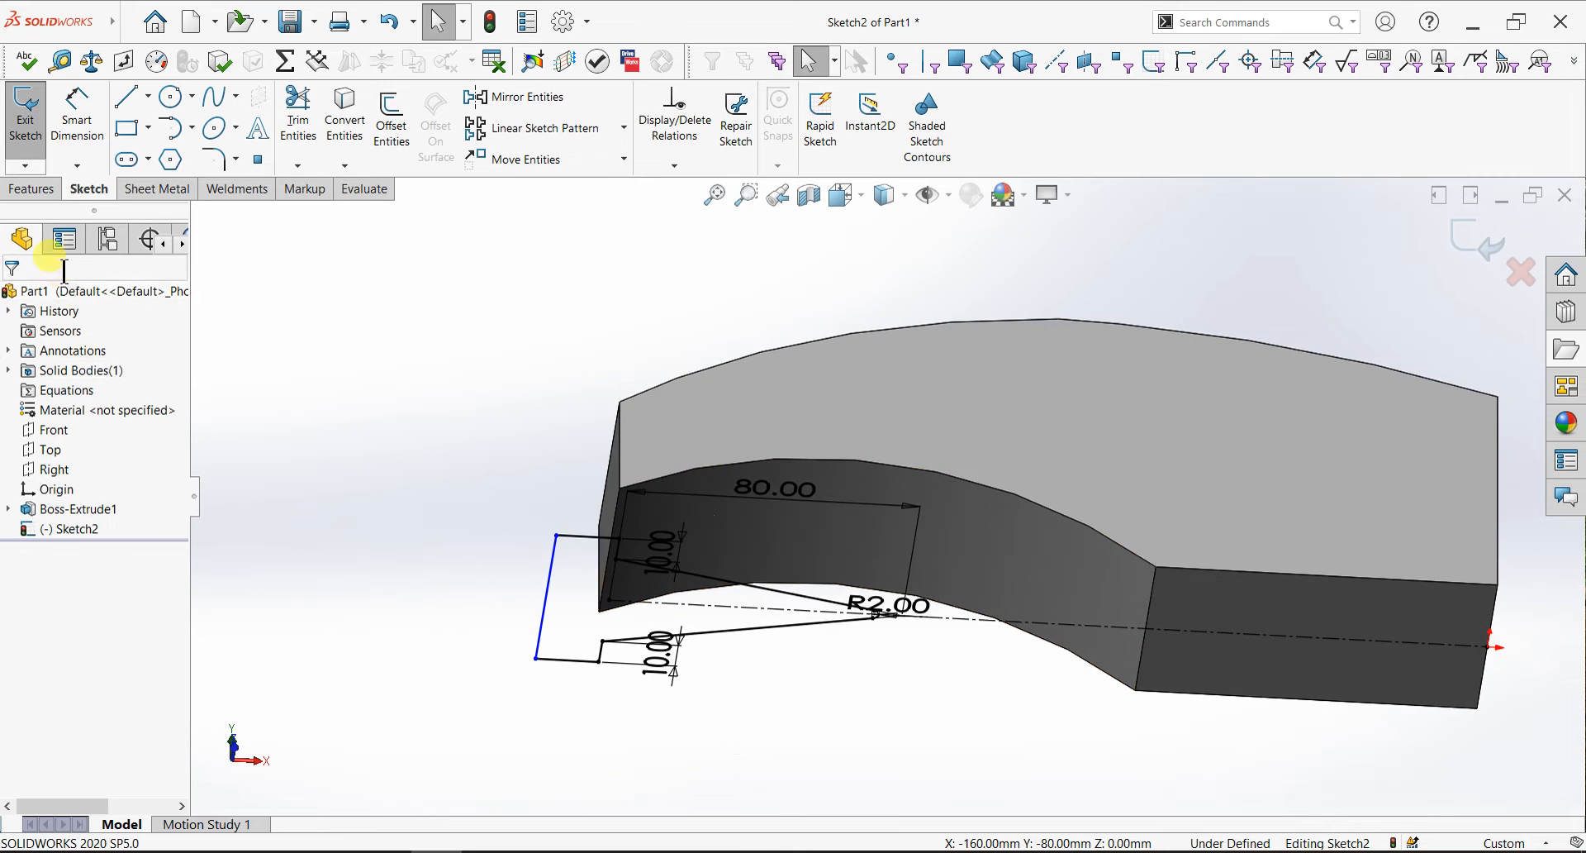
pyautogui.click(28, 193)
pyautogui.click(310, 131)
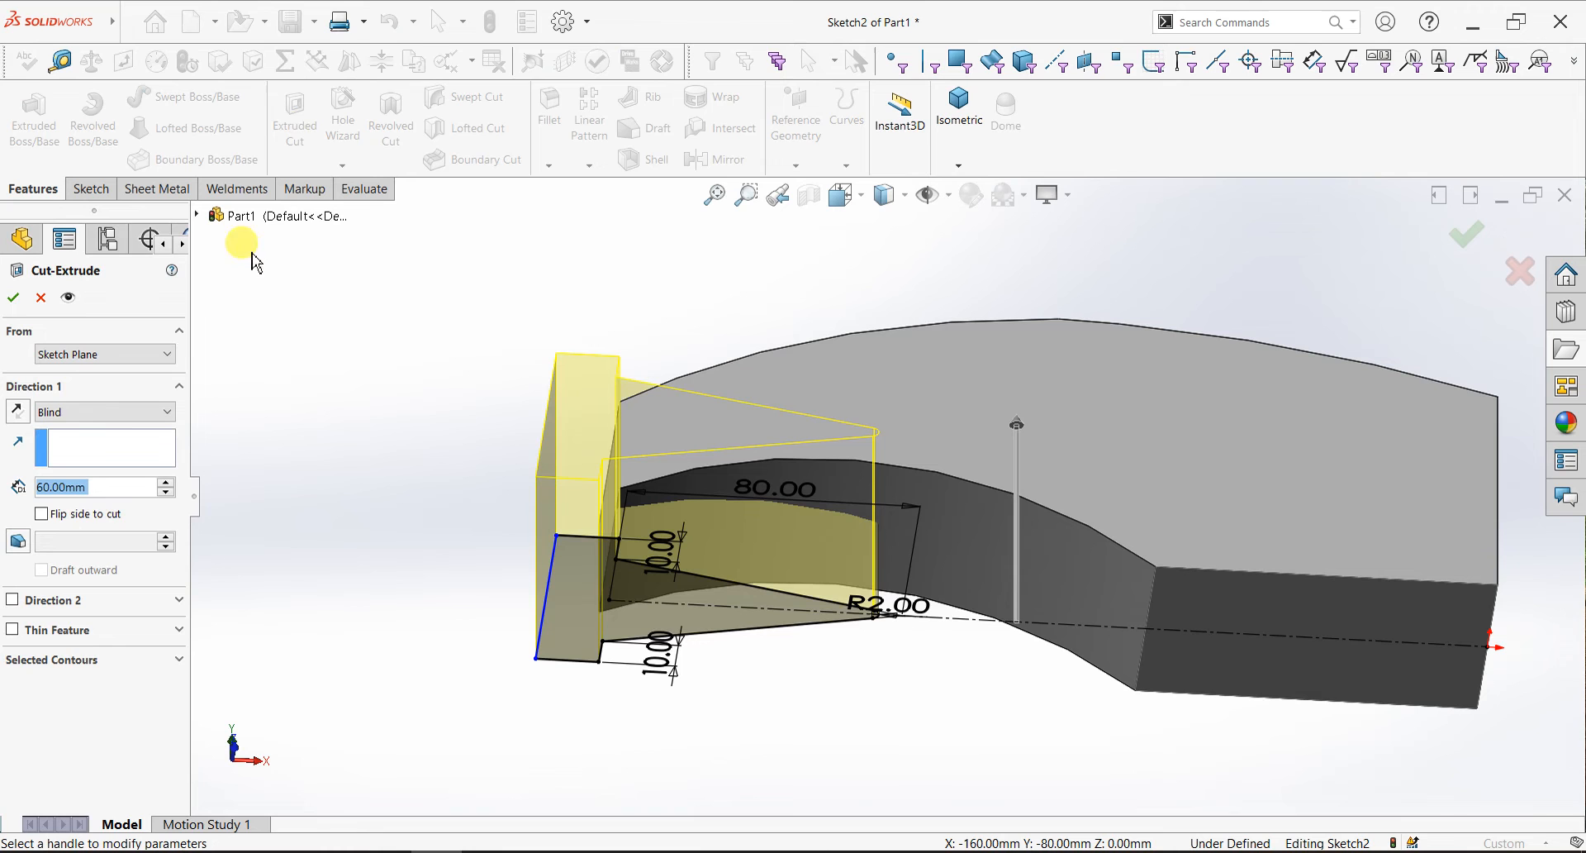
pyautogui.click(99, 413)
pyautogui.click(76, 438)
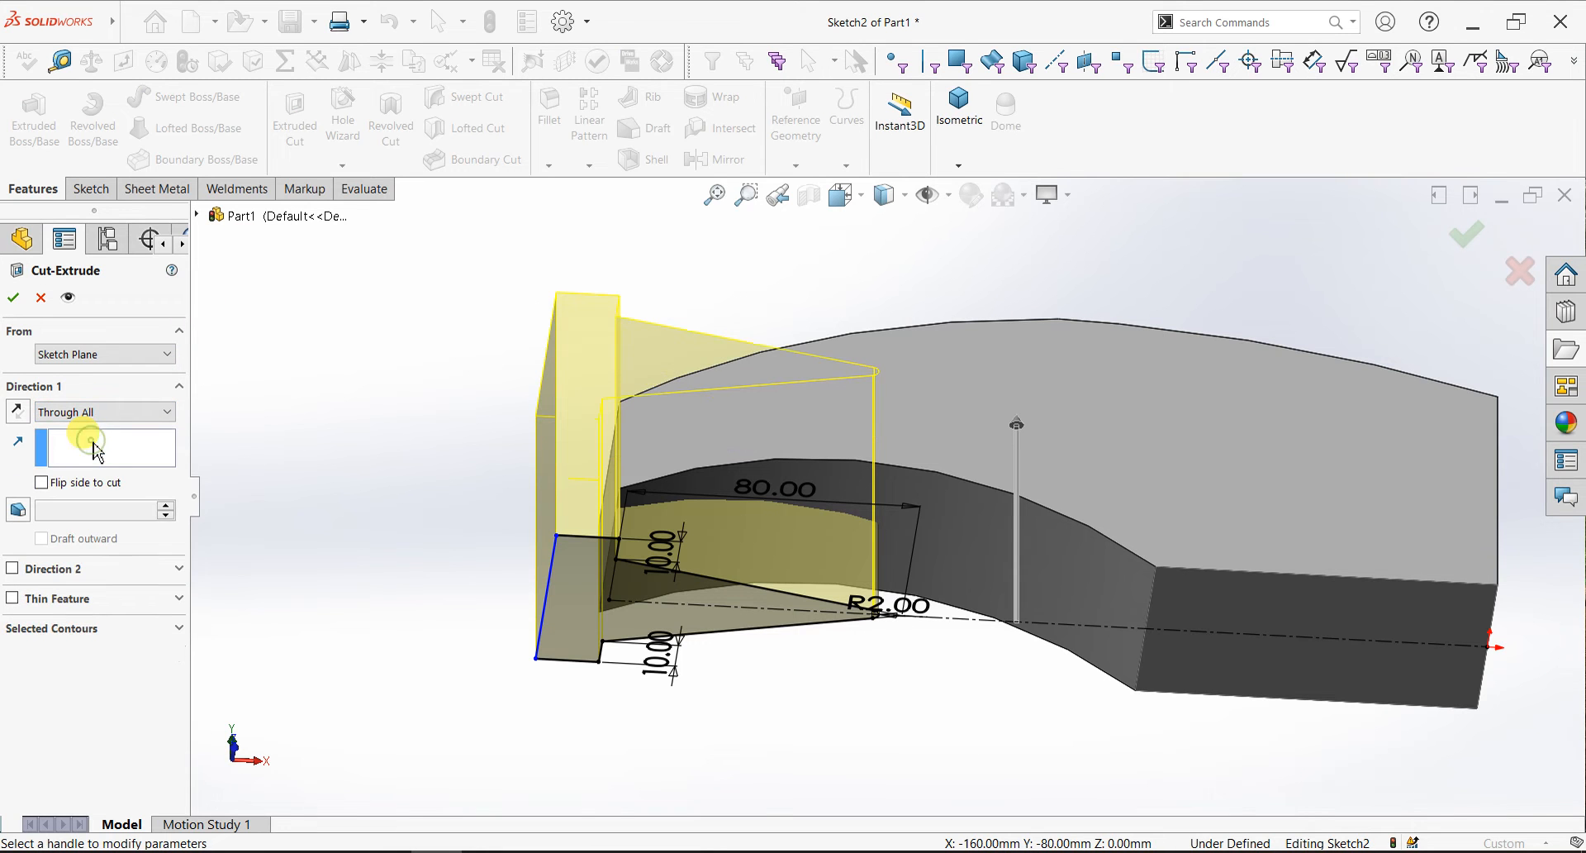
pyautogui.moveTo(984, 350); pyautogui.dragTo(1070, 558, button='middle')
pyautogui.click(12, 297)
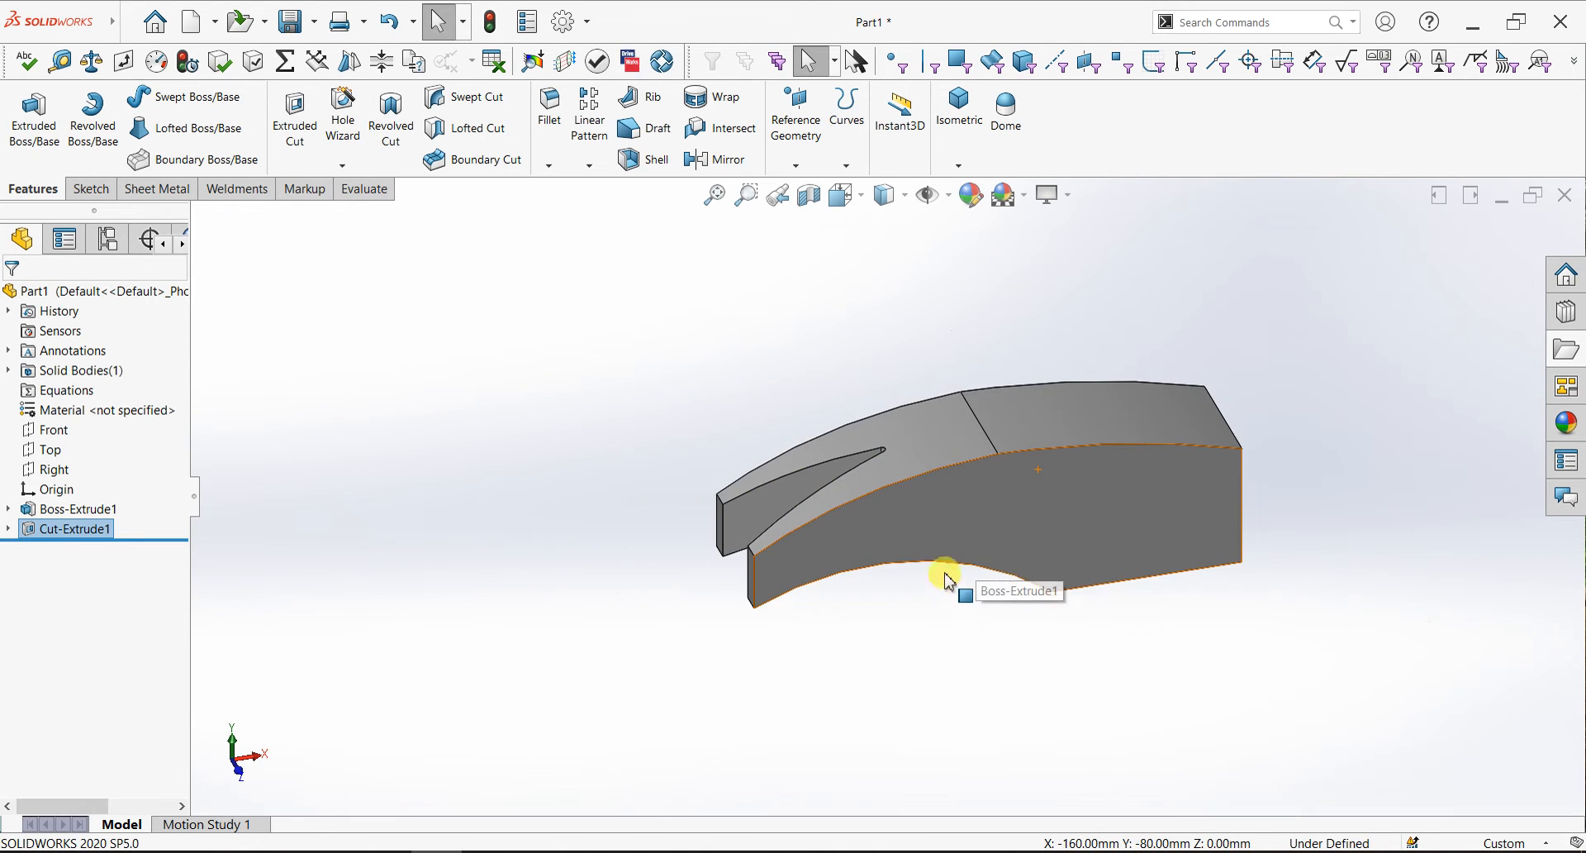
# - Start a symmetric fillet on the upper end edges of the two claw prongs with a 20 mm radius
pyautogui.moveTo(981, 631); pyautogui.dragTo(909, 593, button='middle')
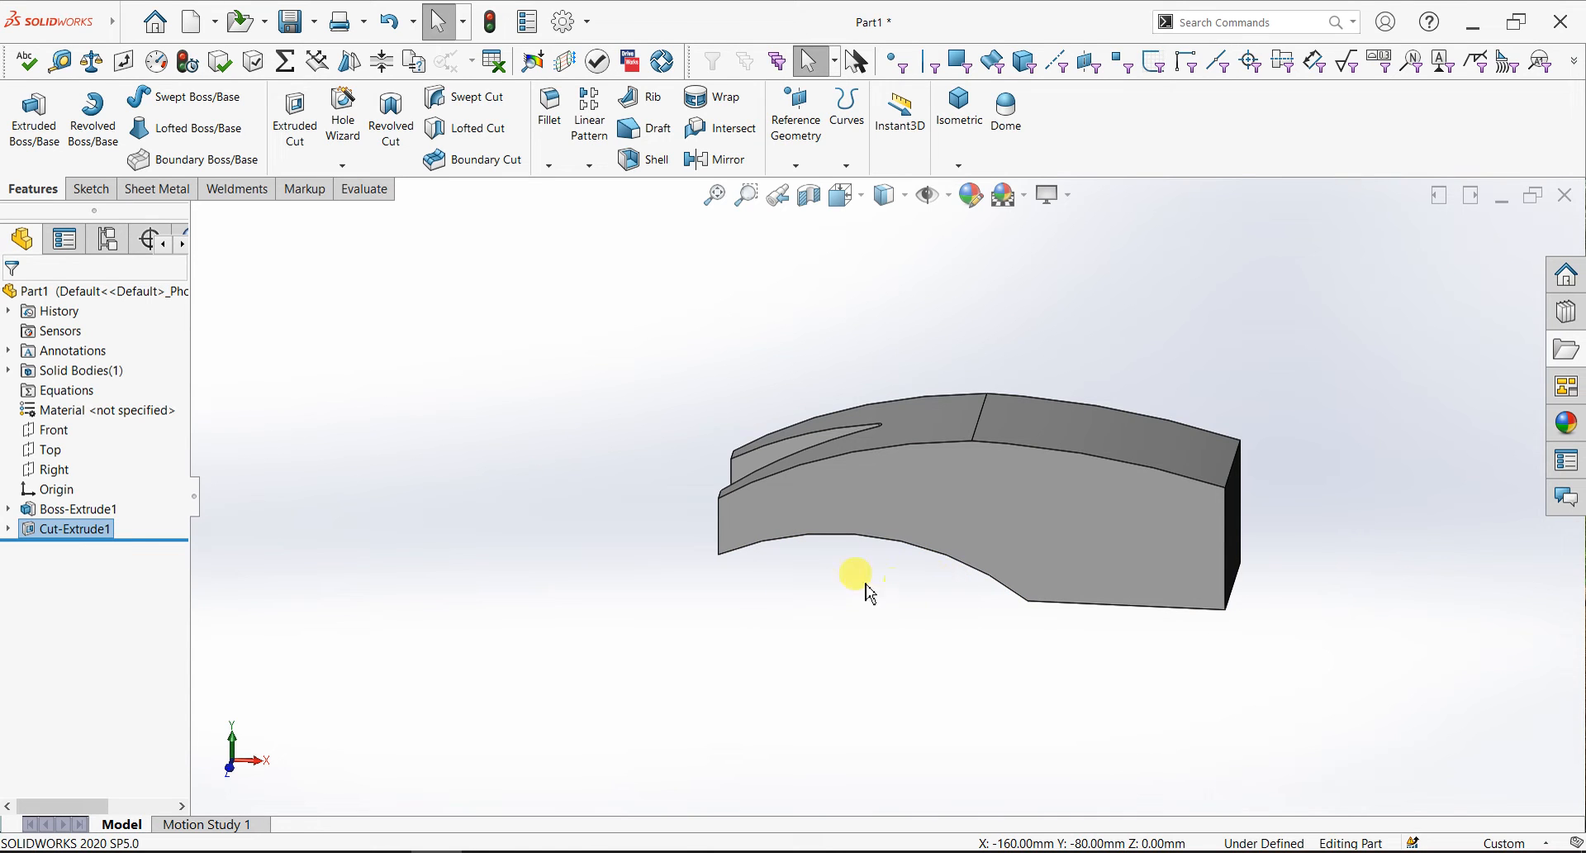
pyautogui.scroll(-3, 801, 571)
pyautogui.moveTo(774, 592)
pyautogui.mouseDown(button='middle')
pyautogui.moveTo(875, 570)
pyautogui.moveTo(781, 583)
pyautogui.mouseUp(button='middle')
pyautogui.scroll(2, 782, 583)
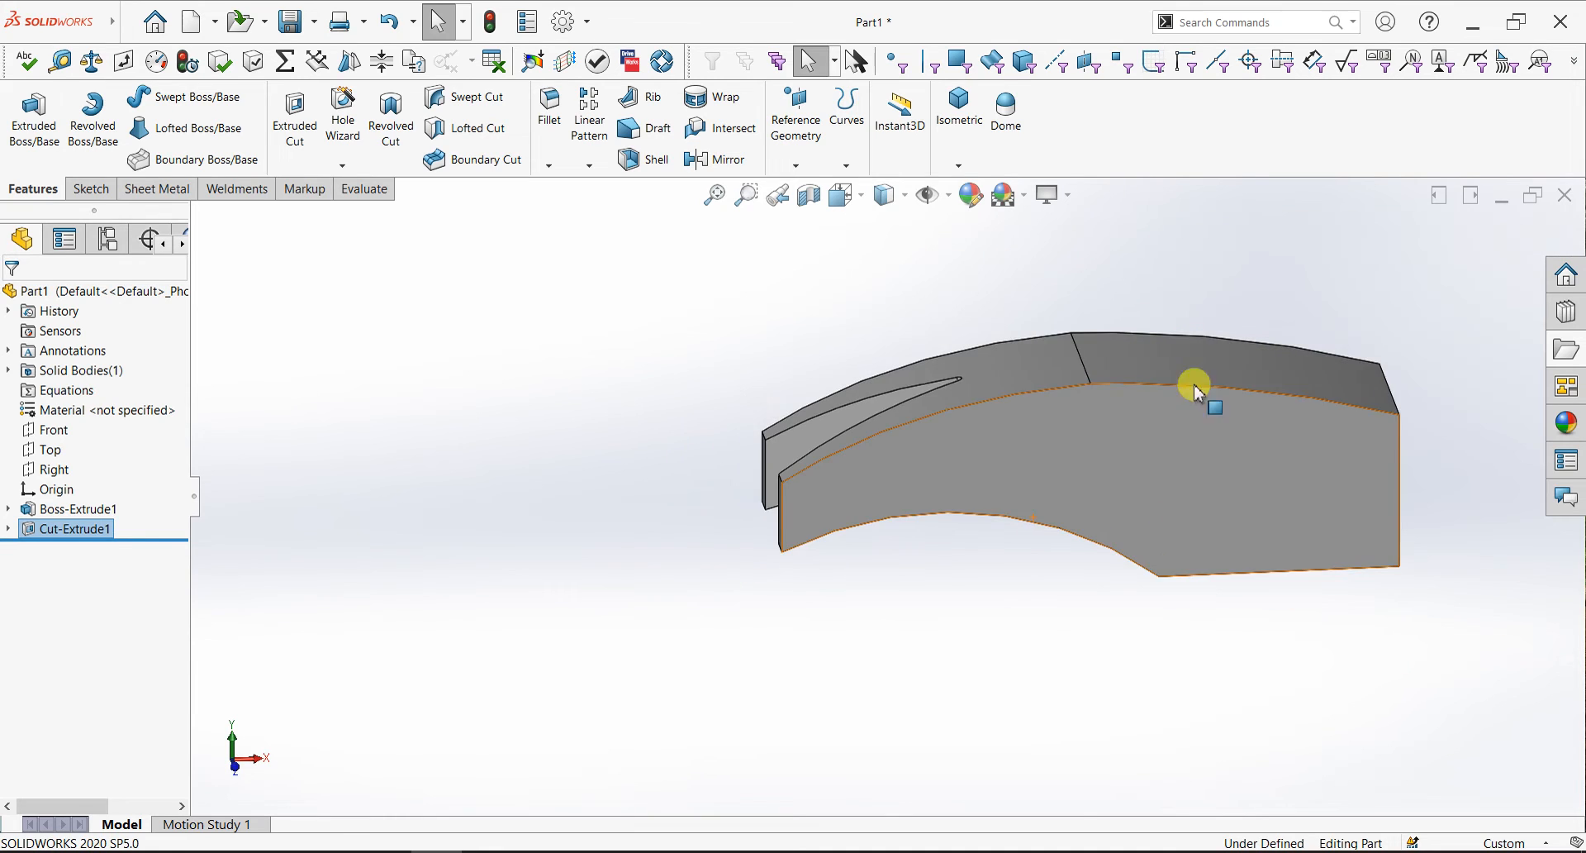
pyautogui.click(549, 107)
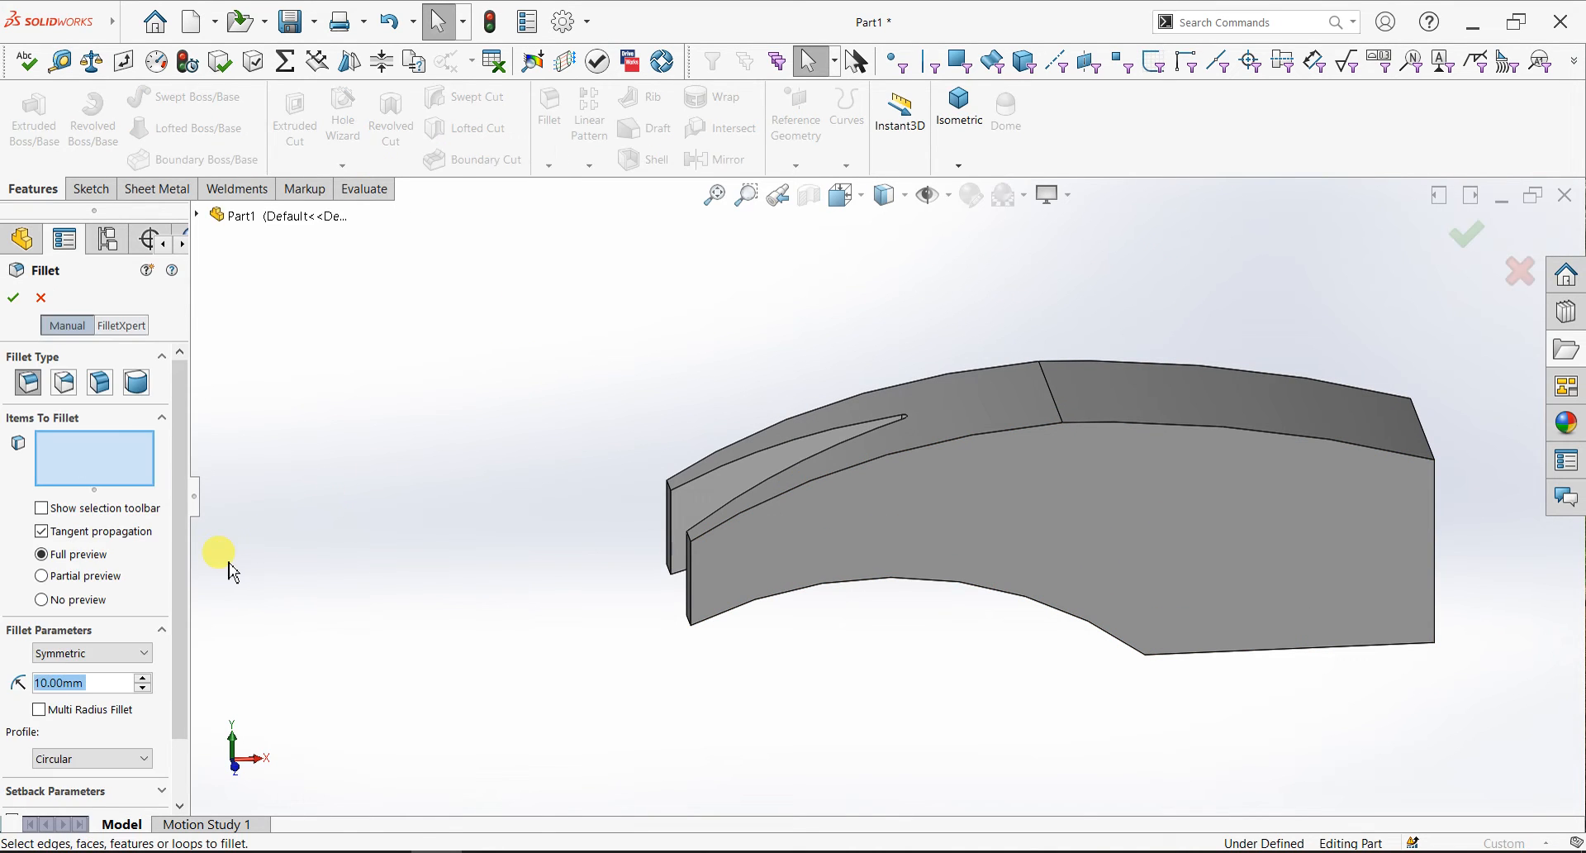
pyautogui.moveTo(652, 492); pyautogui.dragTo(811, 612, button='middle')
pyautogui.click(801, 637)
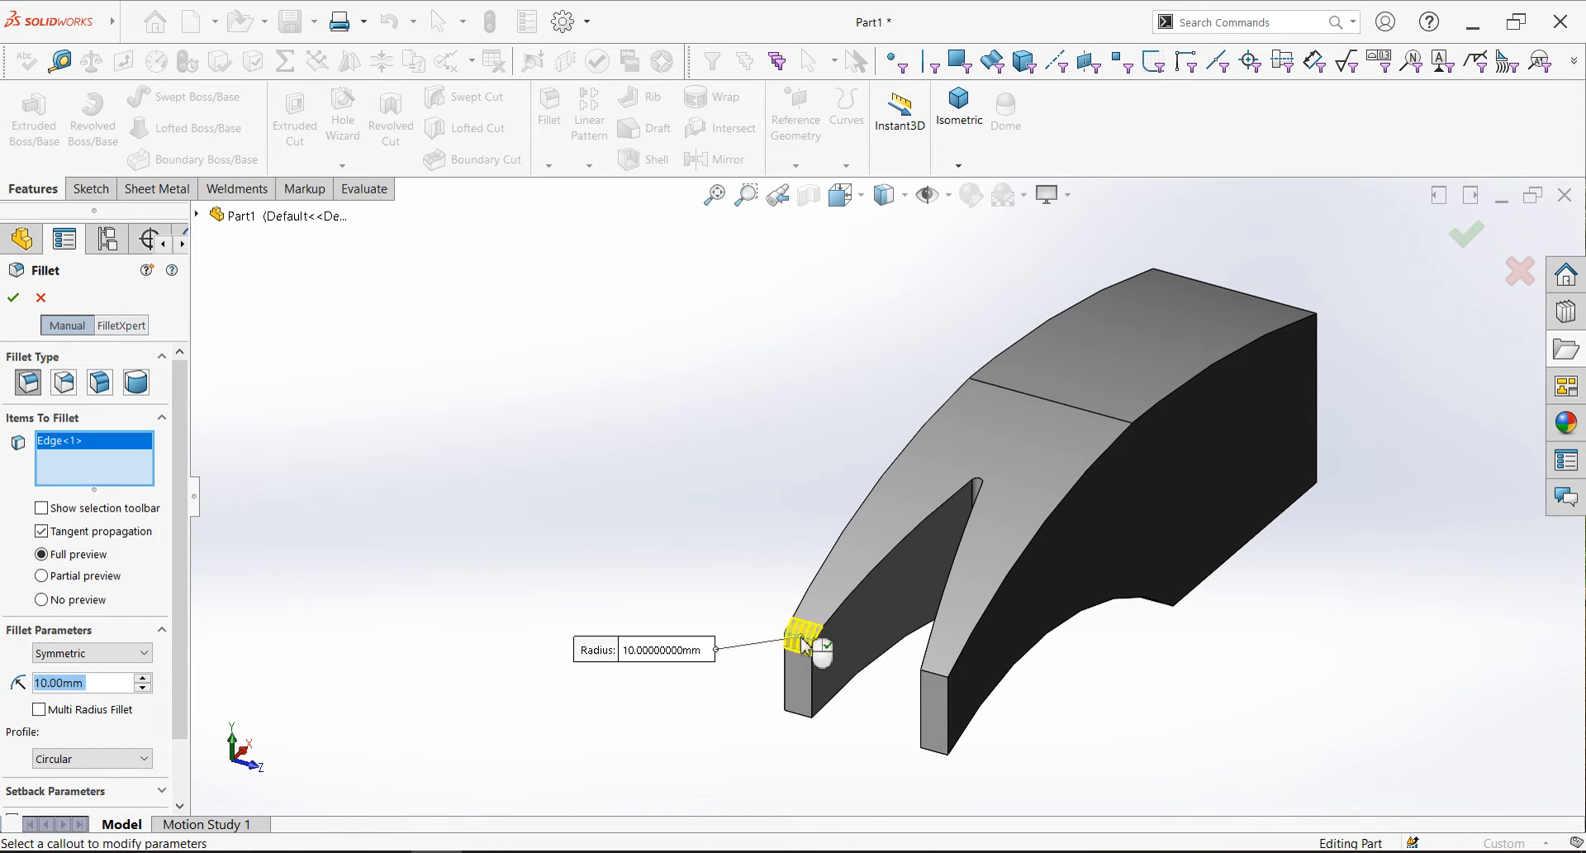
pyautogui.click(940, 678)
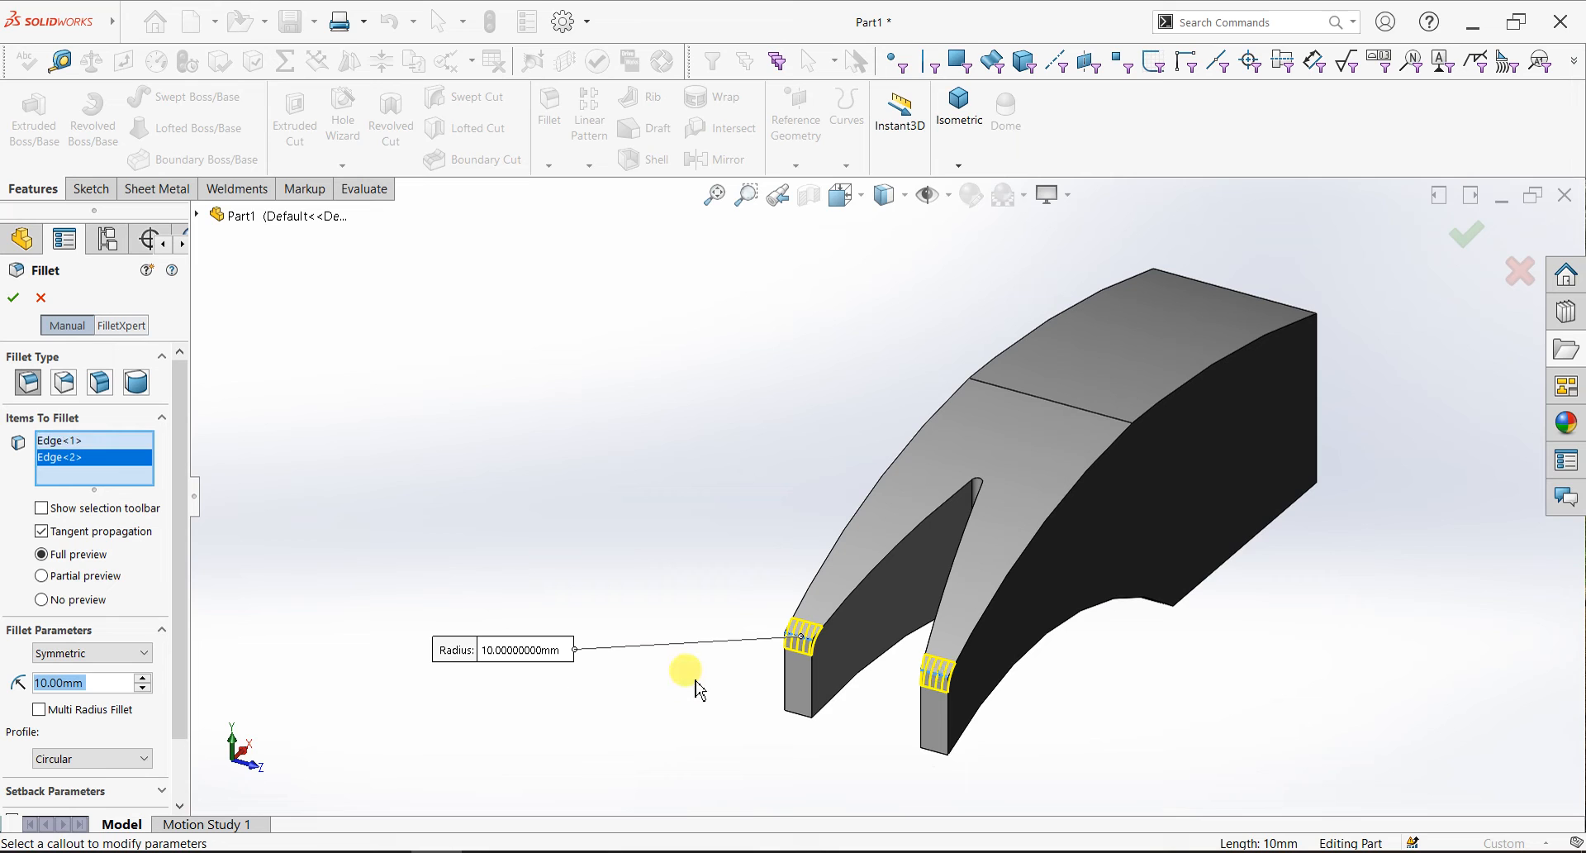
pyautogui.write('20')
pyautogui.press('Return')
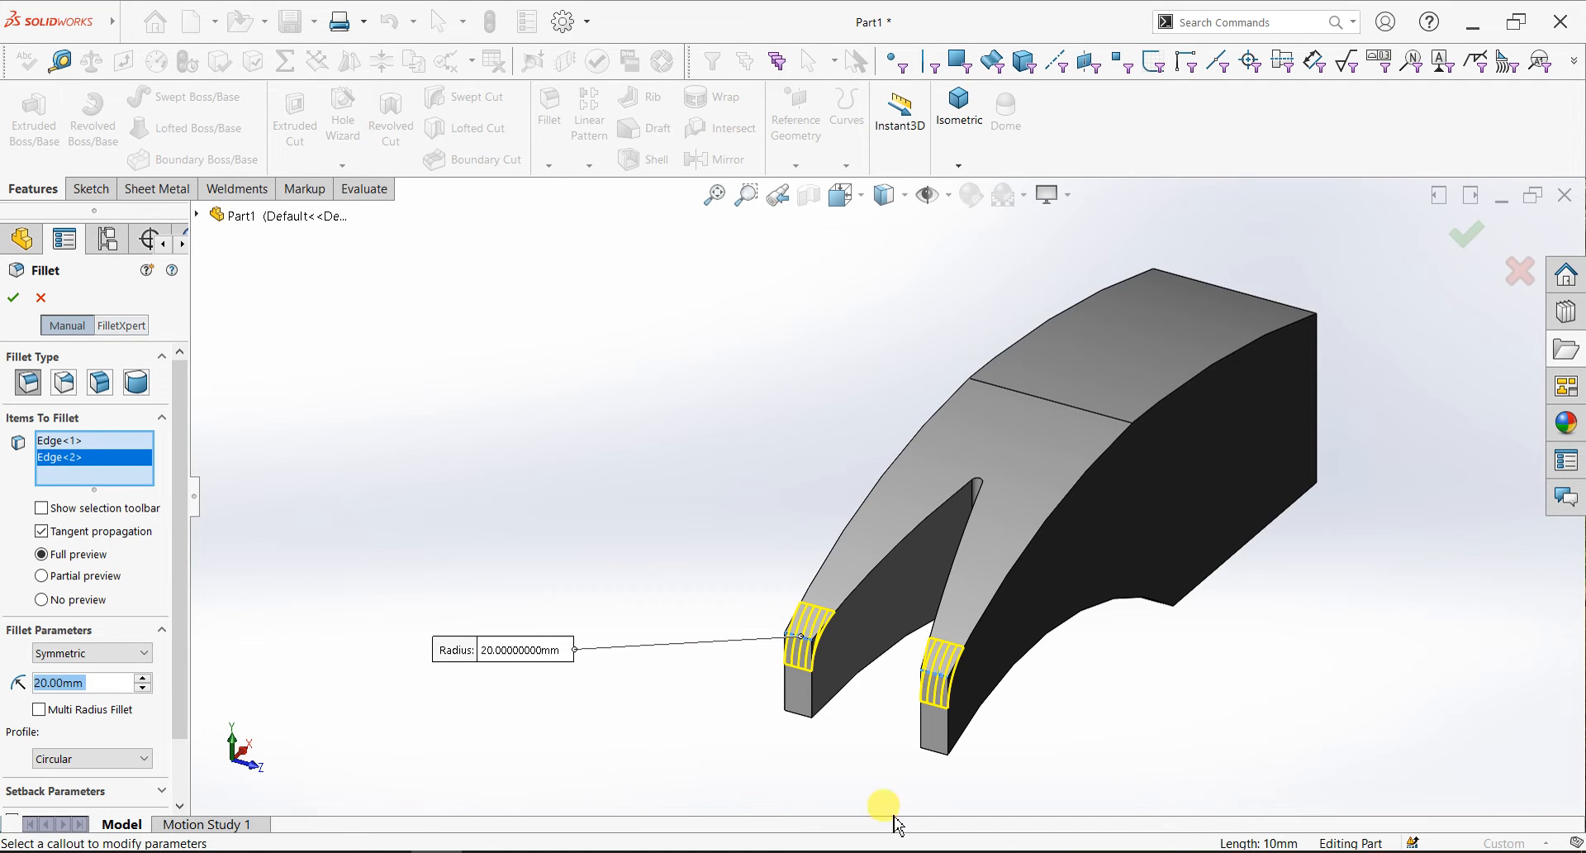
# - Set the claw tip fillet's radius to 30 mm and apply it
pyautogui.moveTo(1098, 699); pyautogui.dragTo(997, 600, button='middle')
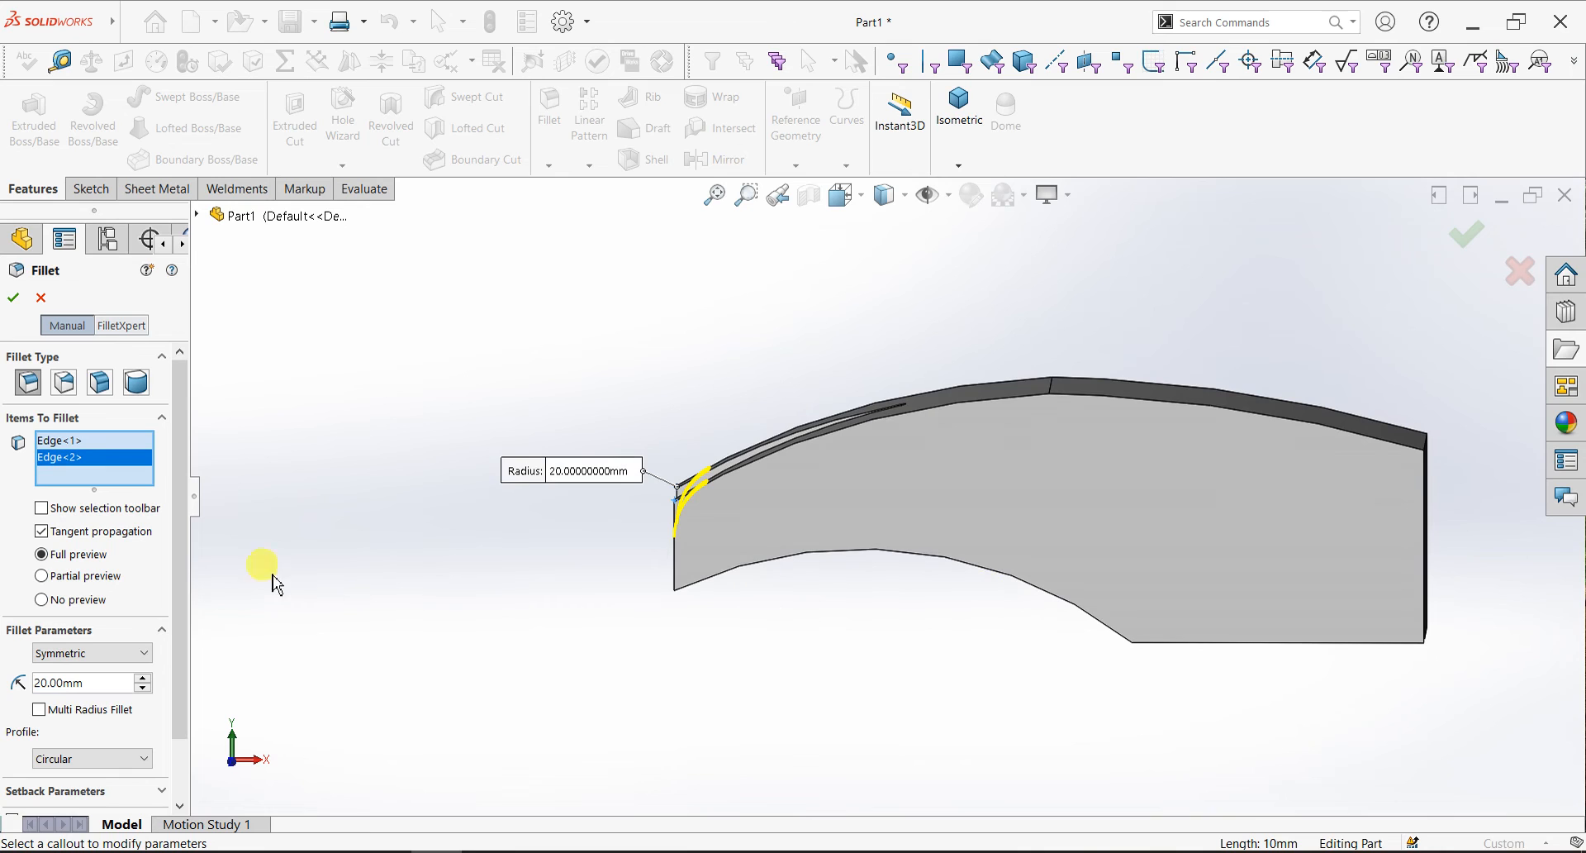
pyautogui.click(150, 678)
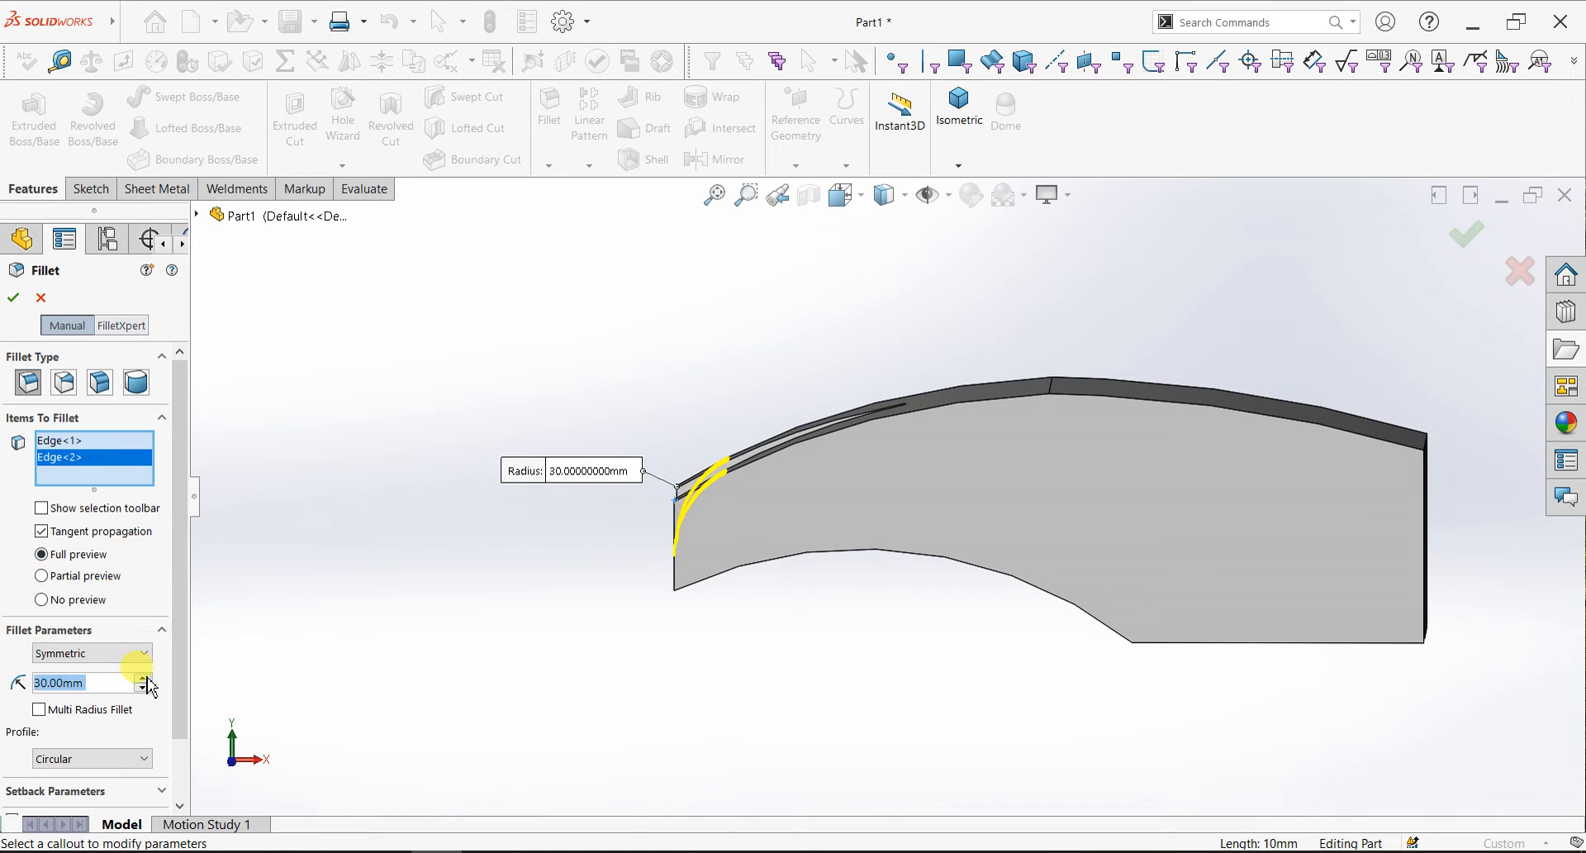
pyautogui.click(18, 302)
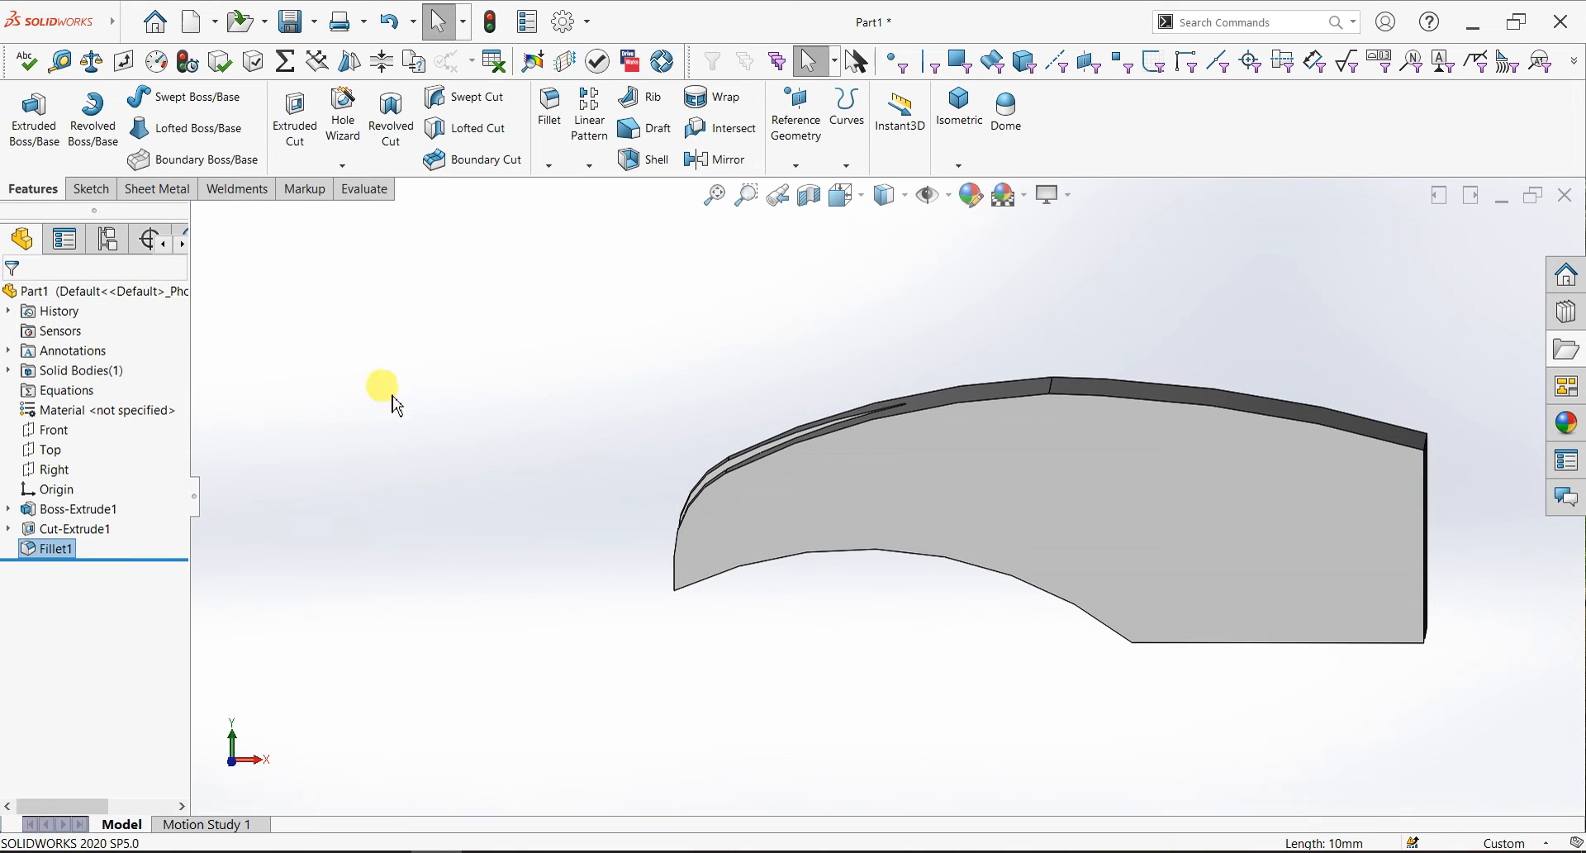
# - Start a sketch on the flat end face opposite the claw and draw a 40 mm diameter circle at its center
pyautogui.moveTo(1140, 694); pyautogui.dragTo(1091, 467, button='middle')
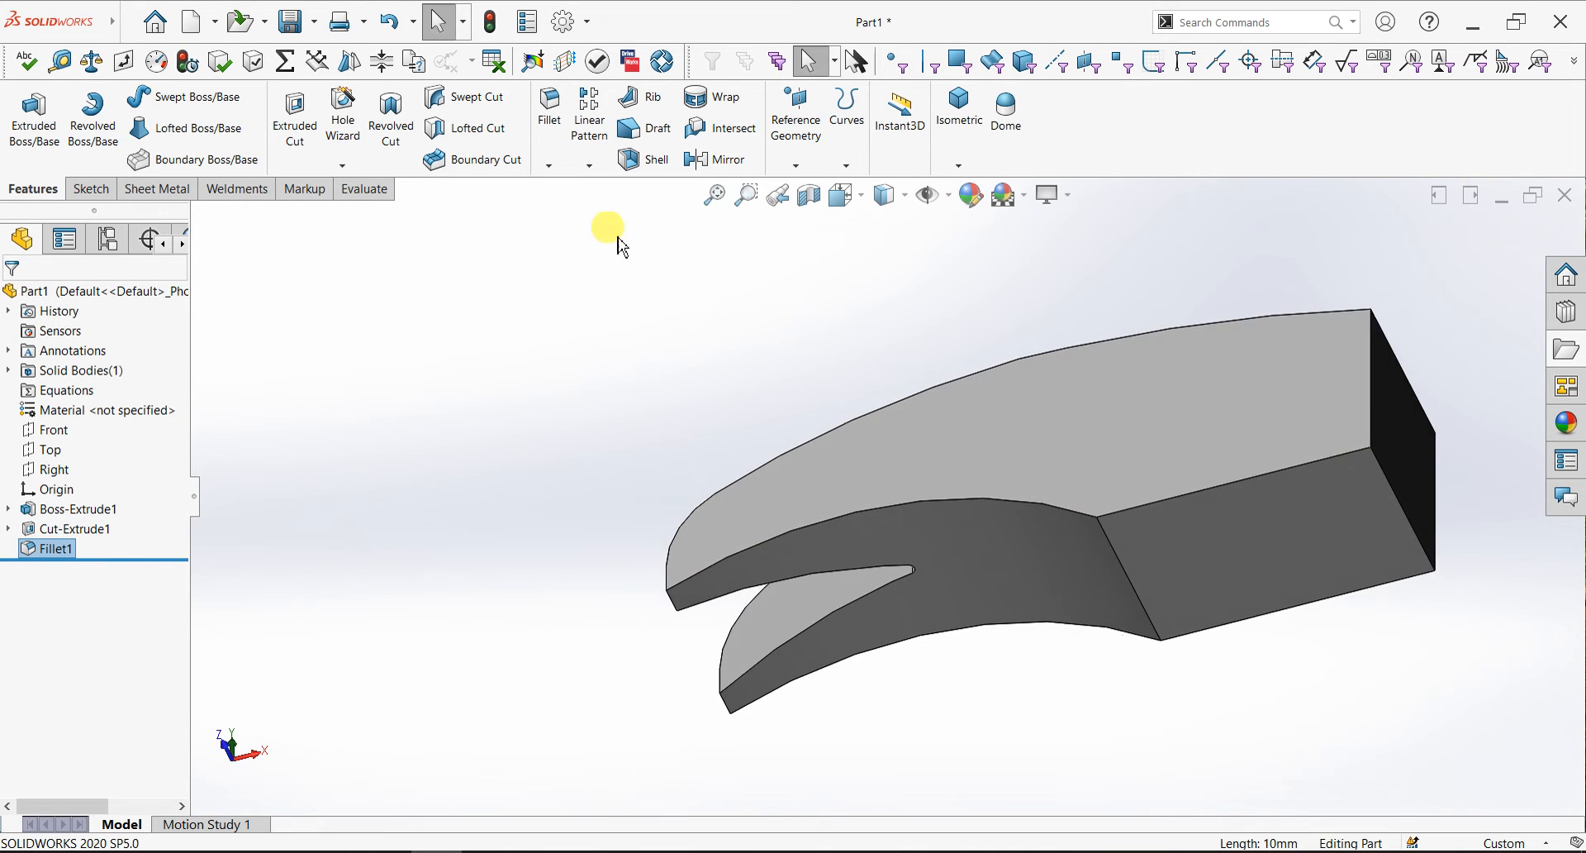
pyautogui.moveTo(1048, 344); pyautogui.dragTo(1250, 738, button='middle')
pyautogui.click(1228, 694)
pyautogui.click(1282, 641)
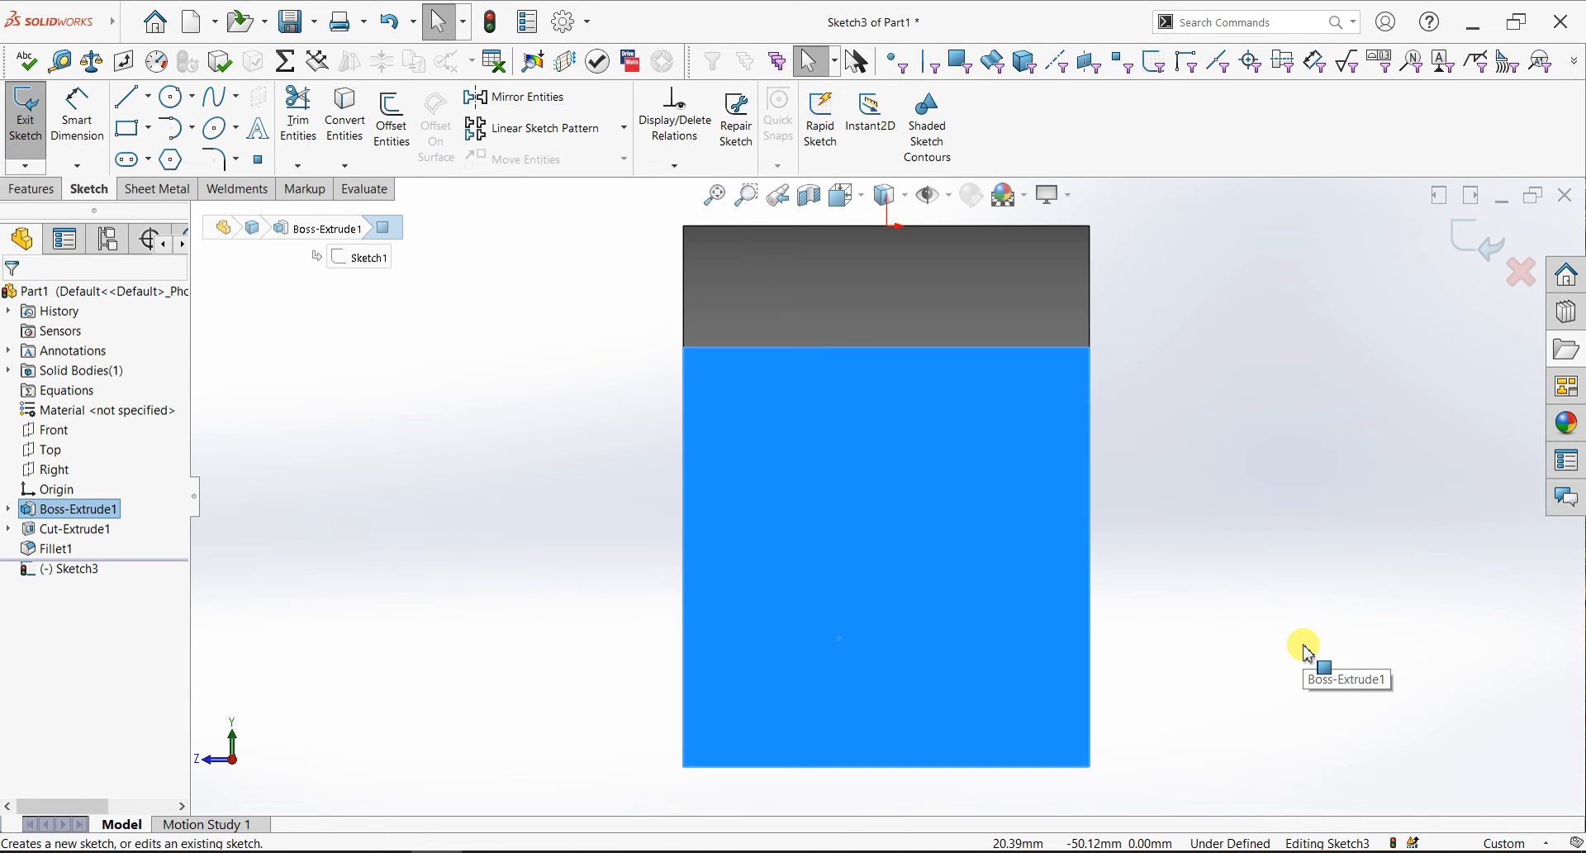
pyautogui.click(171, 96)
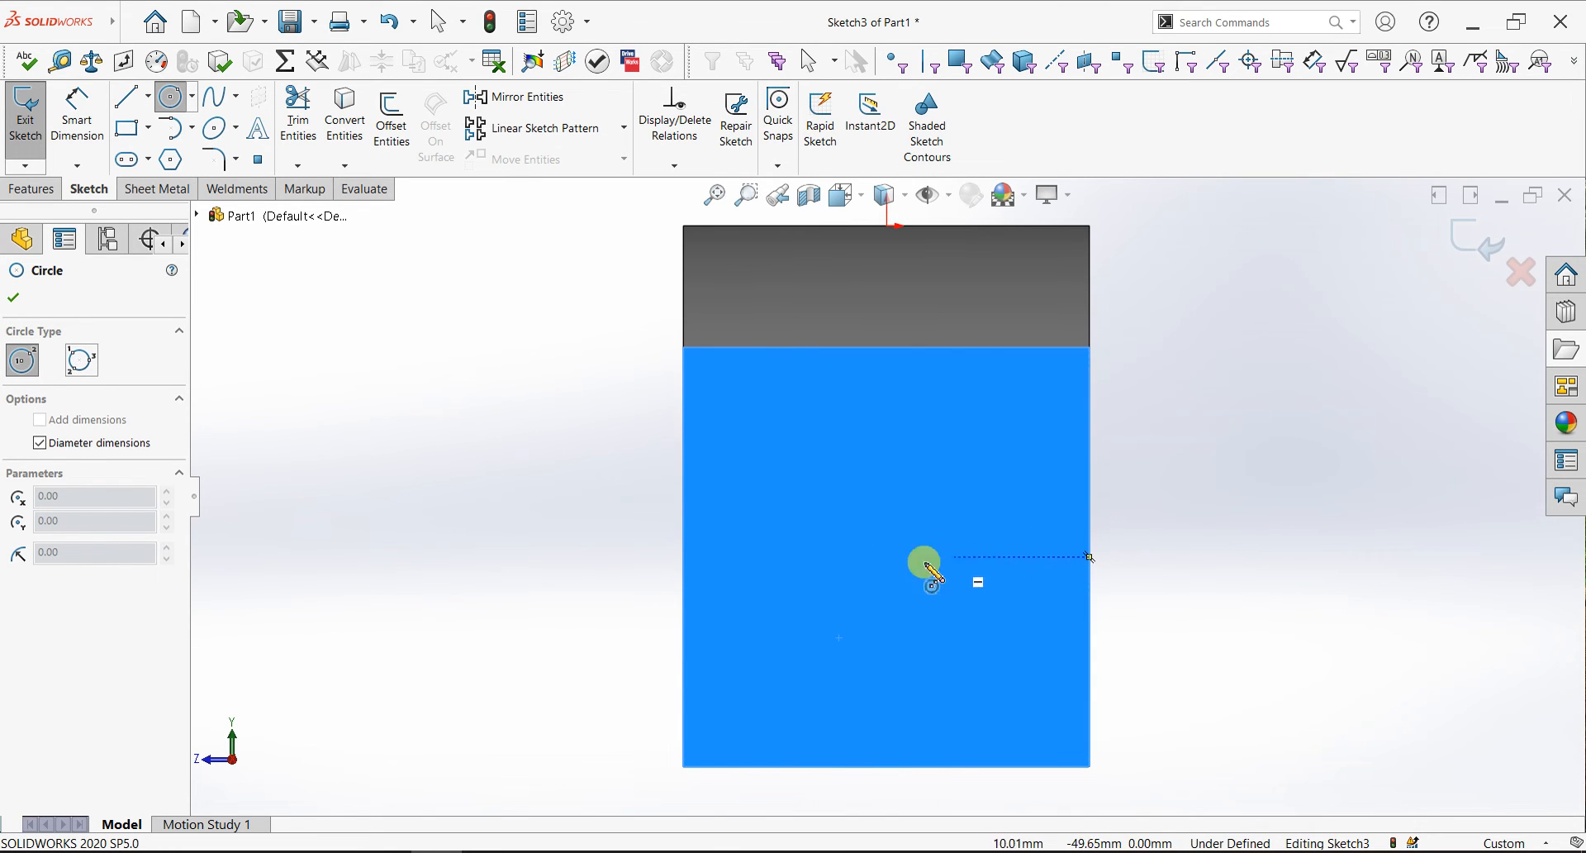
pyautogui.moveTo(887, 557); pyautogui.dragTo(978, 653)
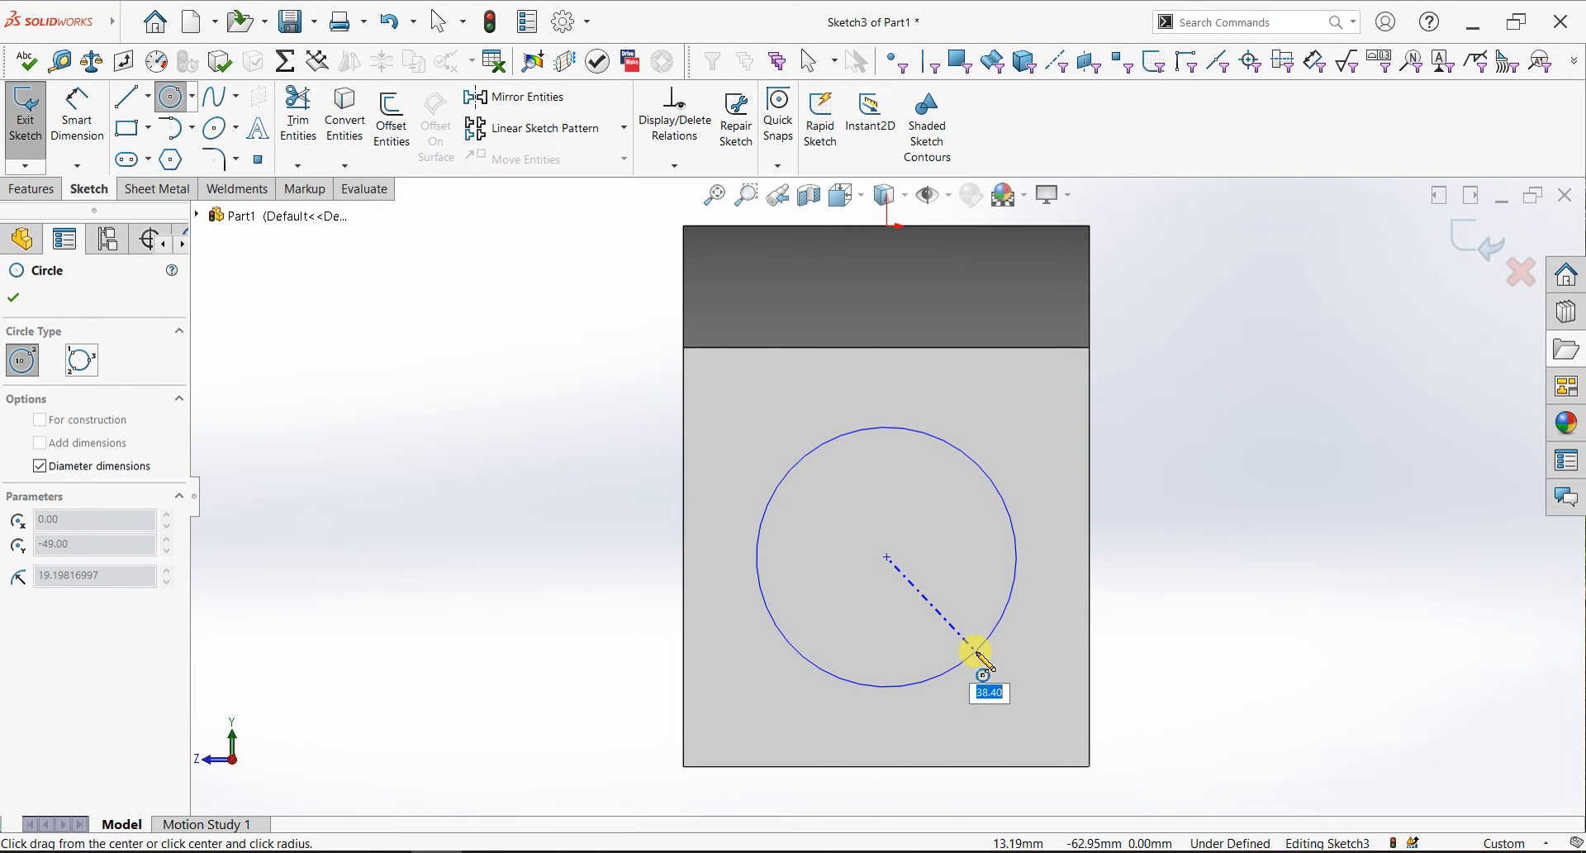
pyautogui.press('Return')
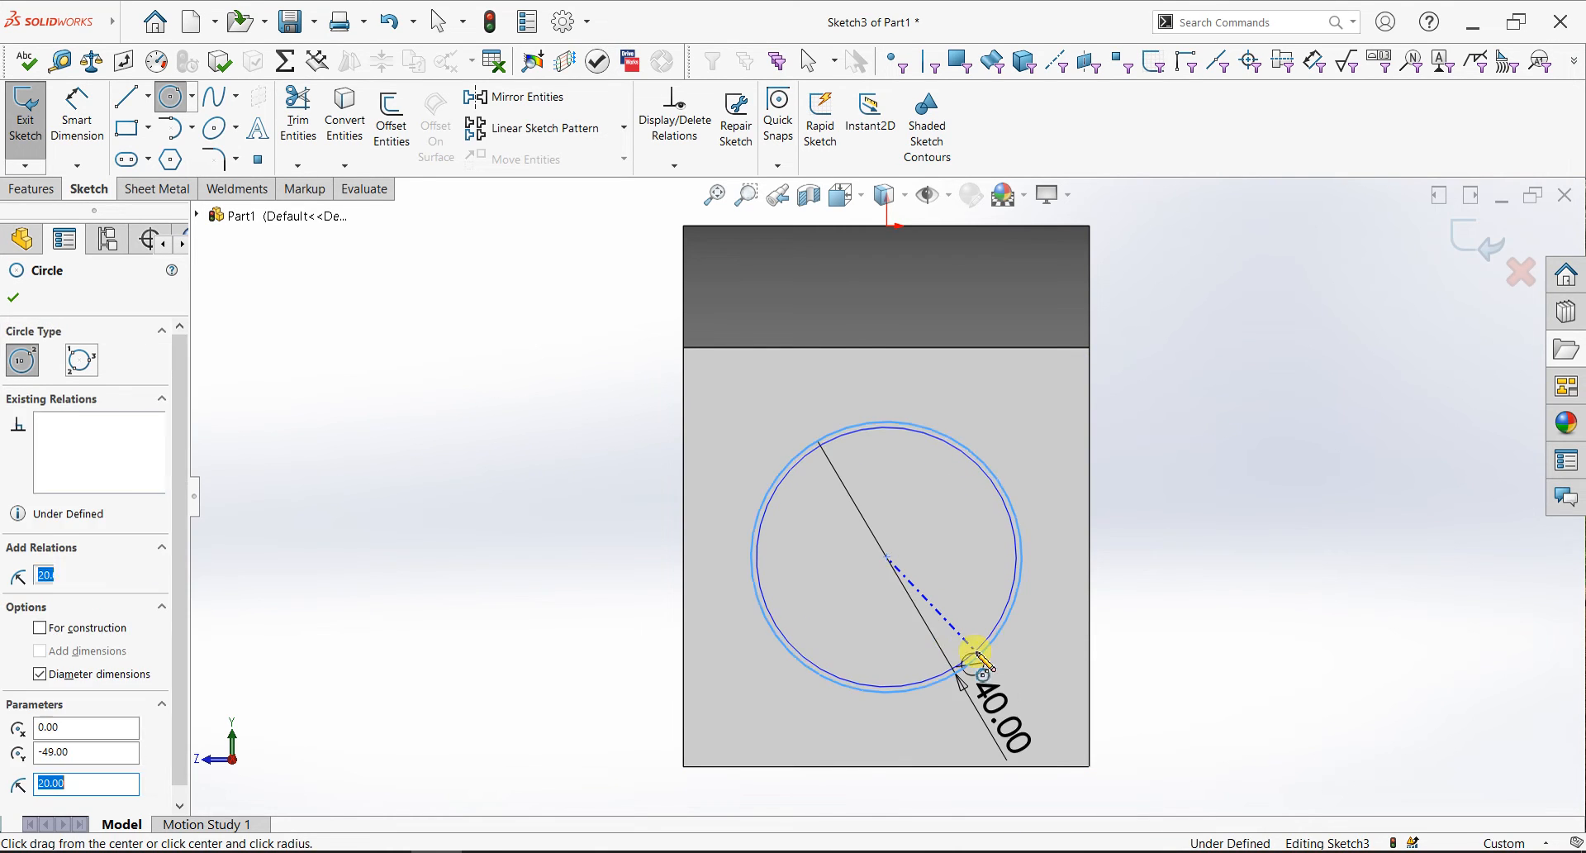
pyautogui.click(18, 302)
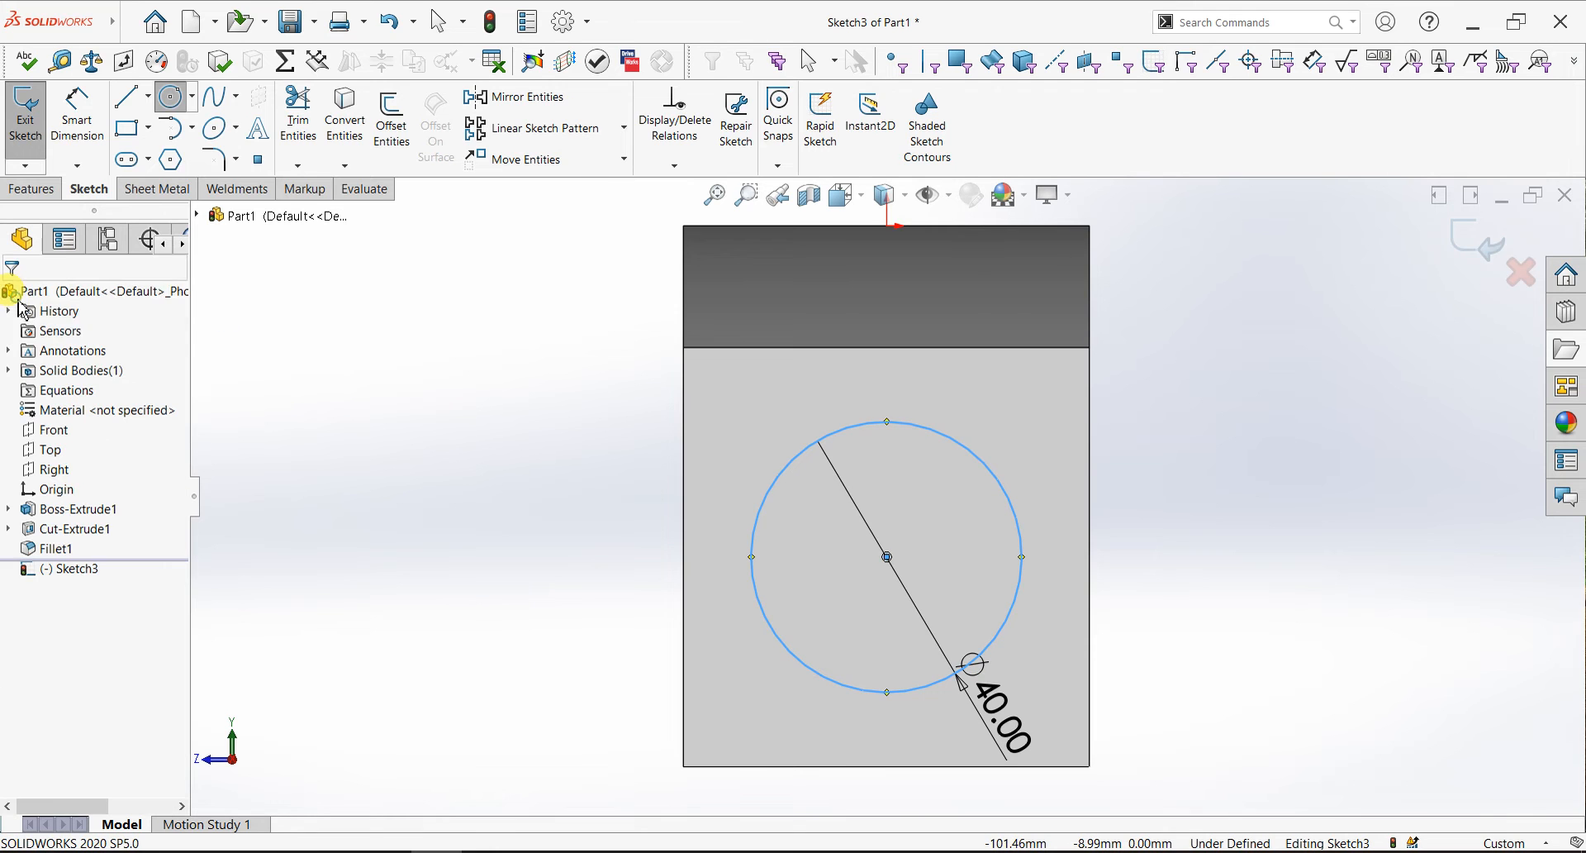
# - Extrude the 40 mm circle 10 mm outward as a boss merged with the body
pyautogui.click(37, 189)
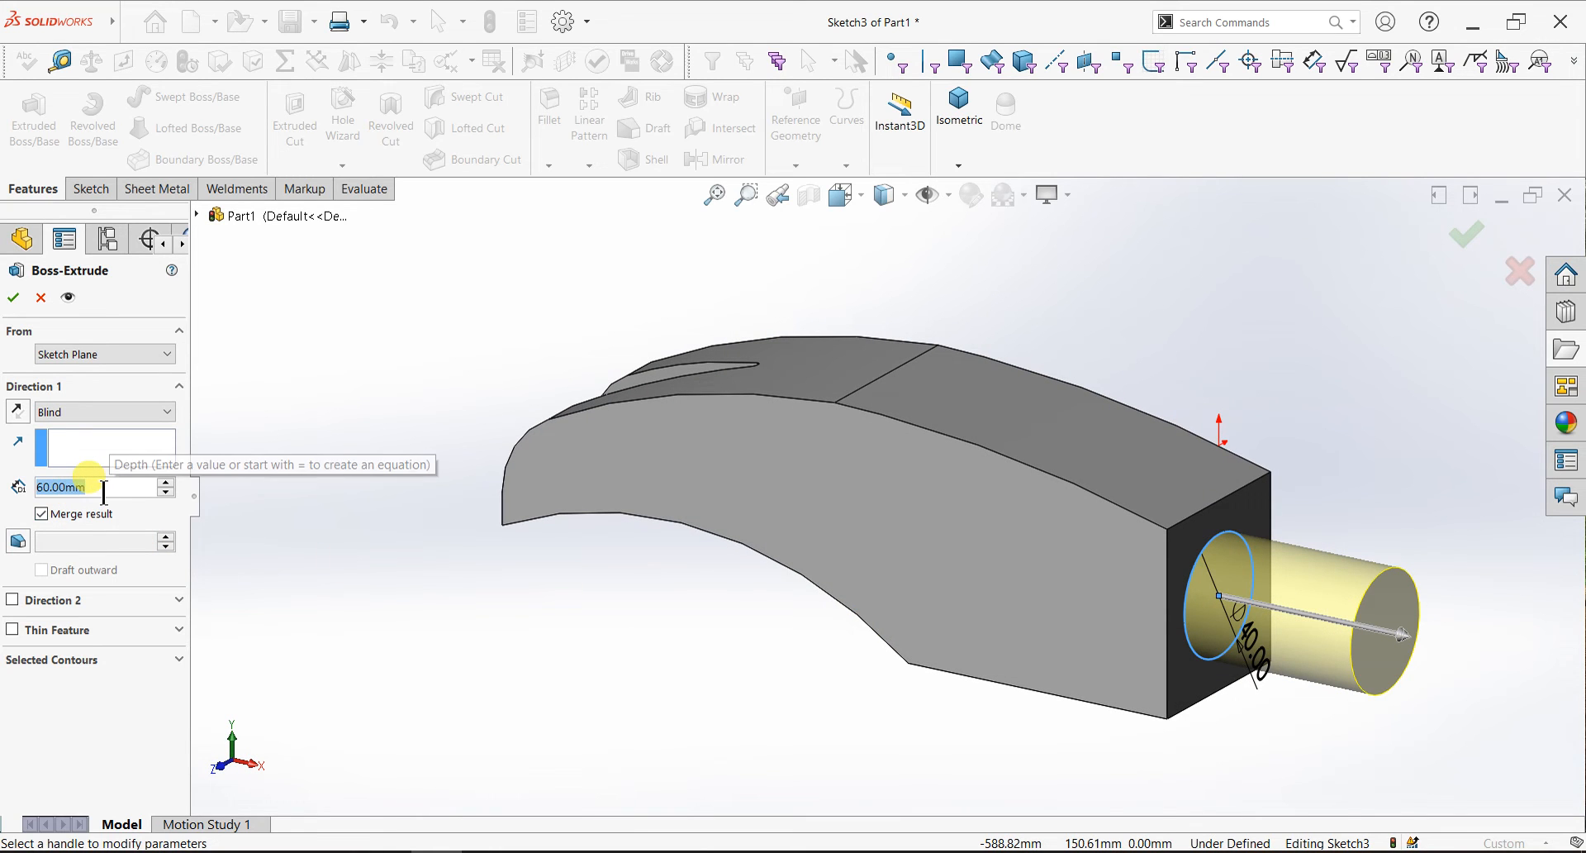
pyautogui.write('10')
pyautogui.press('Return')
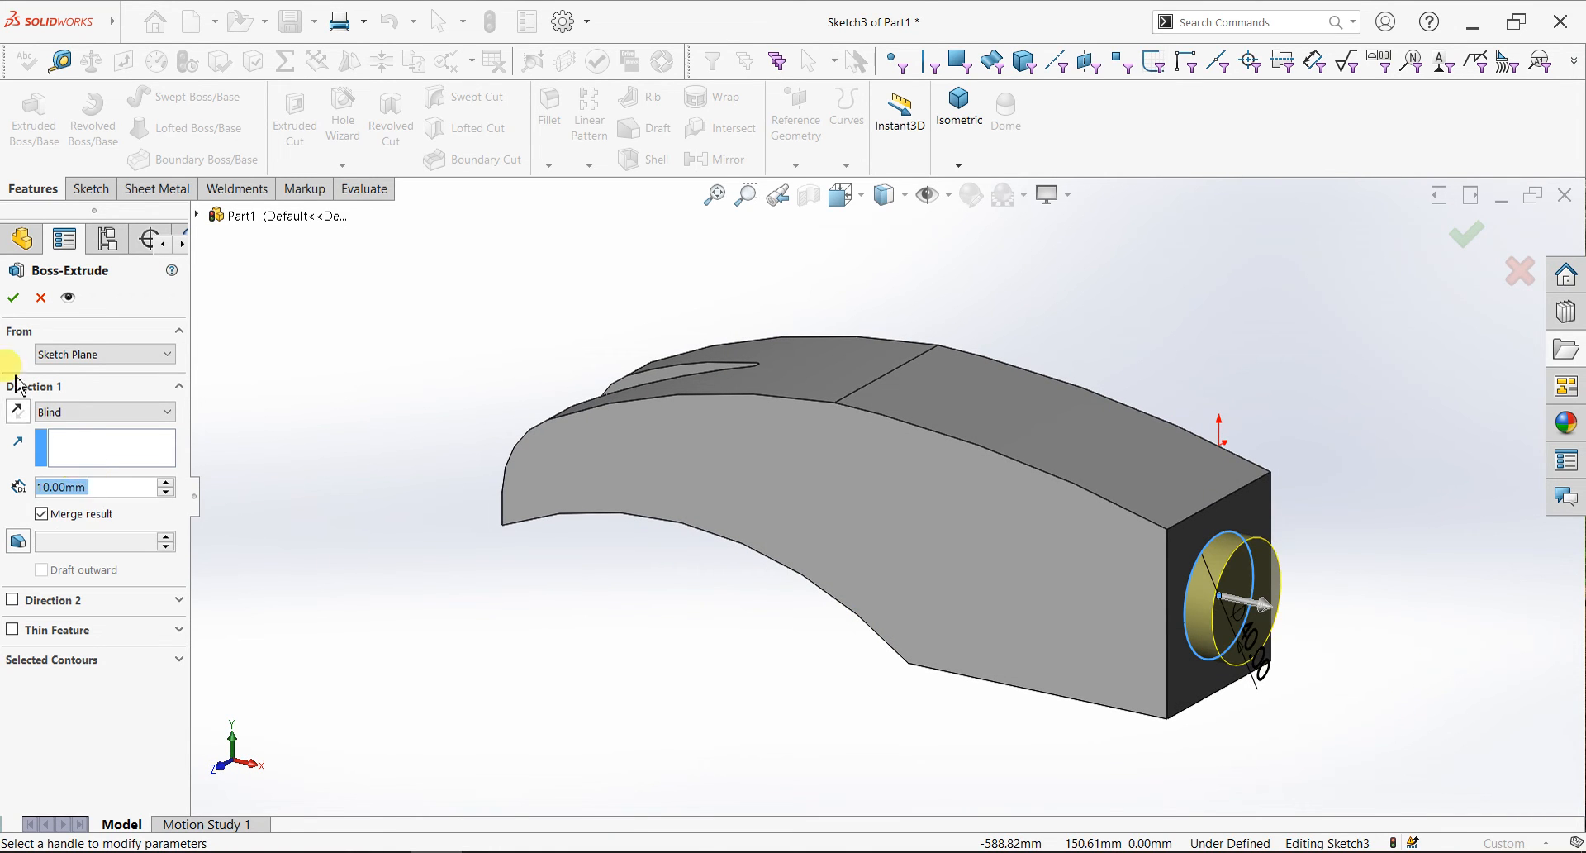
pyautogui.click(13, 298)
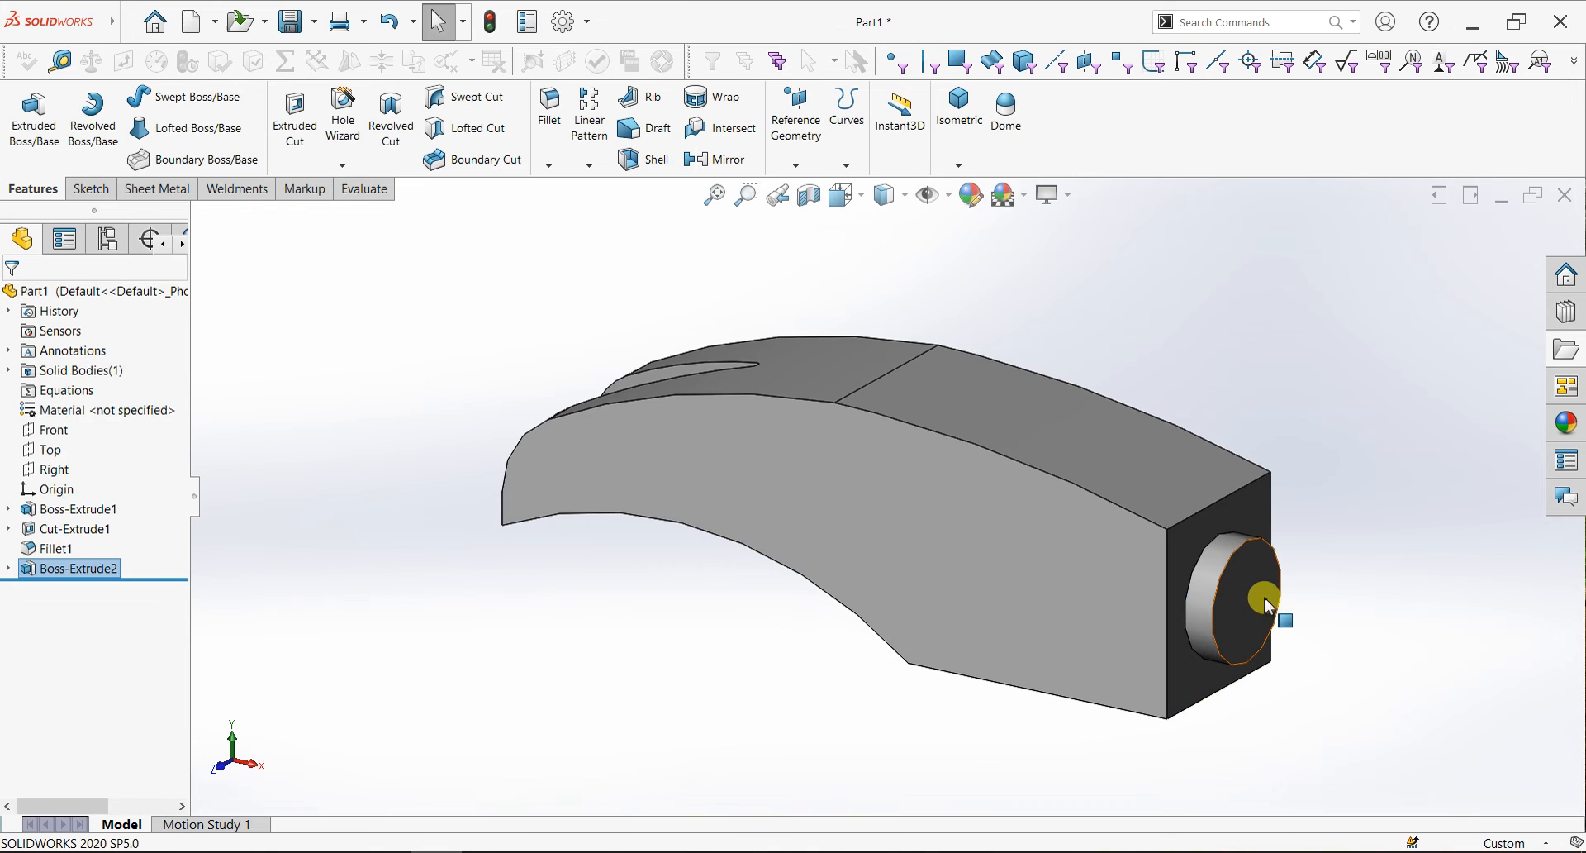
# - Start a sketch on the round boss's end face and draw a concentric circle 60 mm in diameter
pyautogui.click(1264, 596)
pyautogui.click(91, 188)
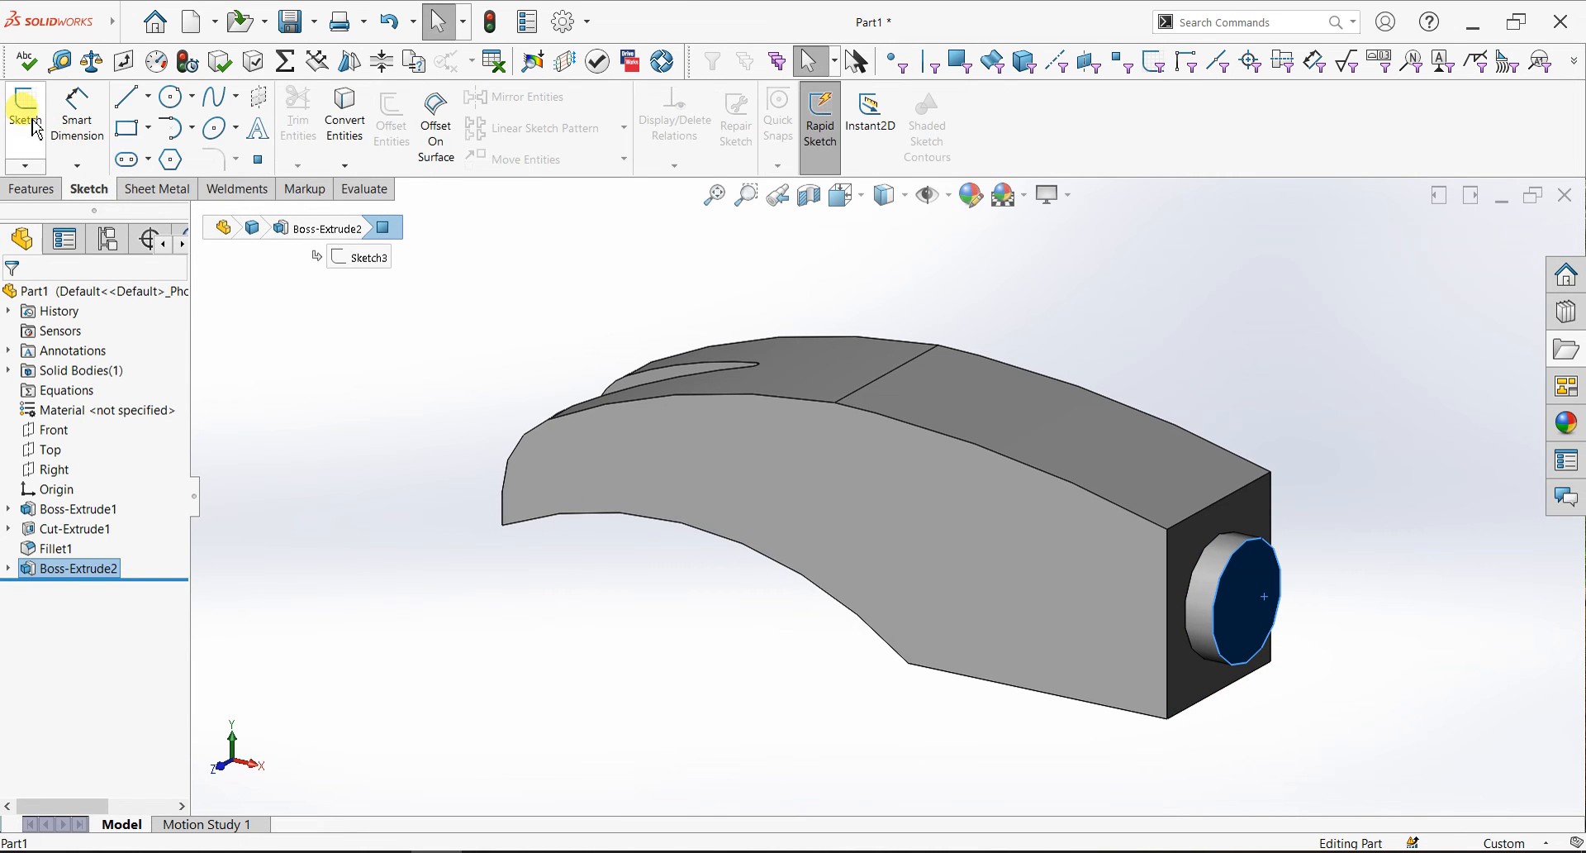
pyautogui.click(24, 115)
pyautogui.scroll(-3, 1230, 528)
pyautogui.click(170, 96)
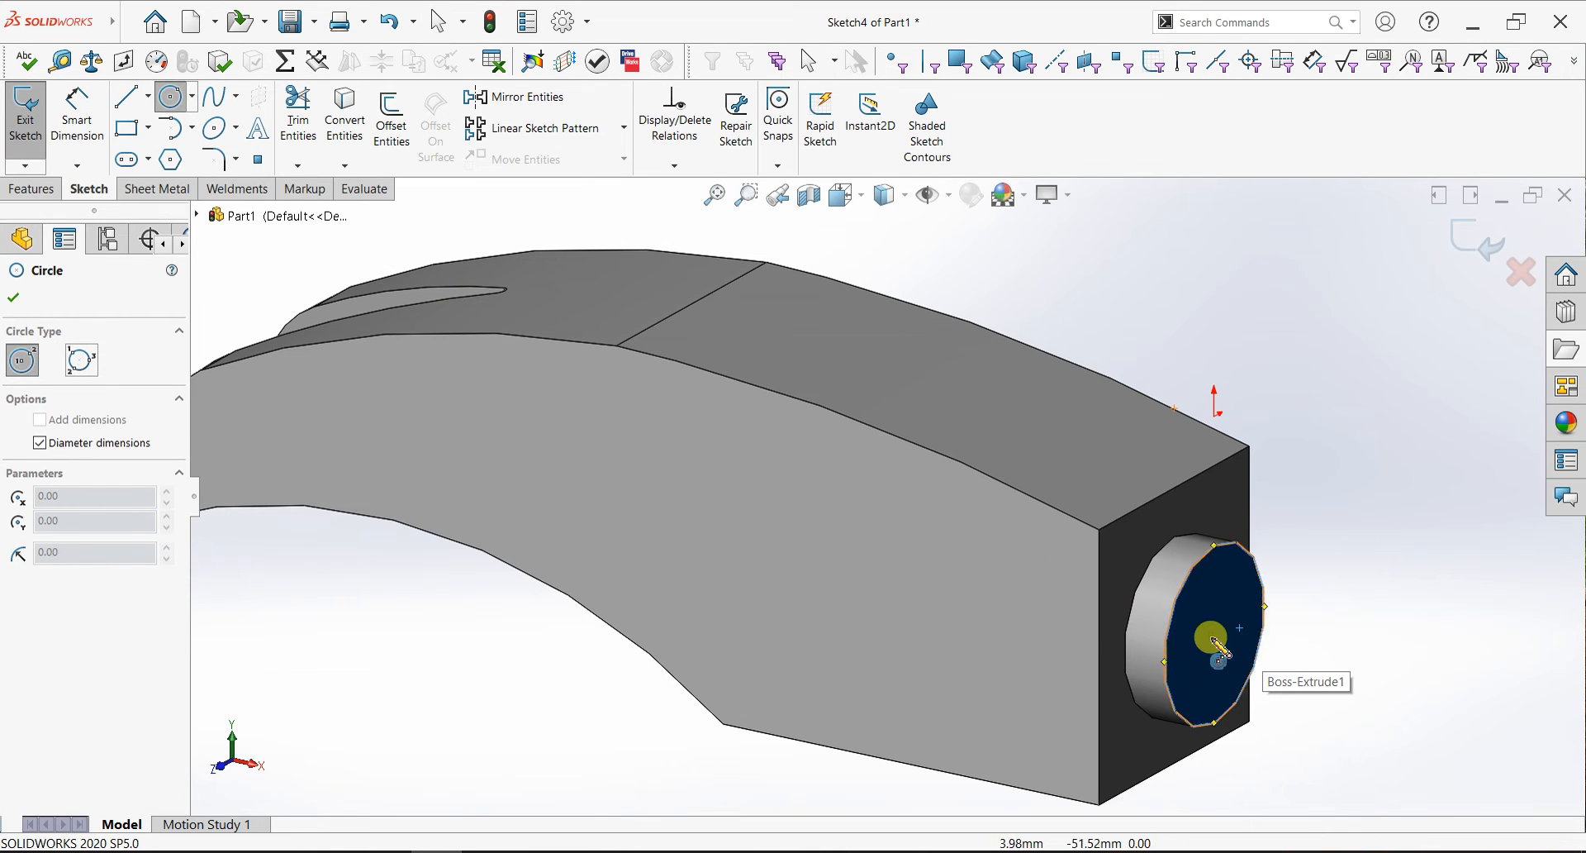
pyautogui.moveTo(1216, 636); pyautogui.dragTo(1273, 702)
pyautogui.moveTo(1274, 704); pyautogui.dragTo(1142, 644, button='middle')
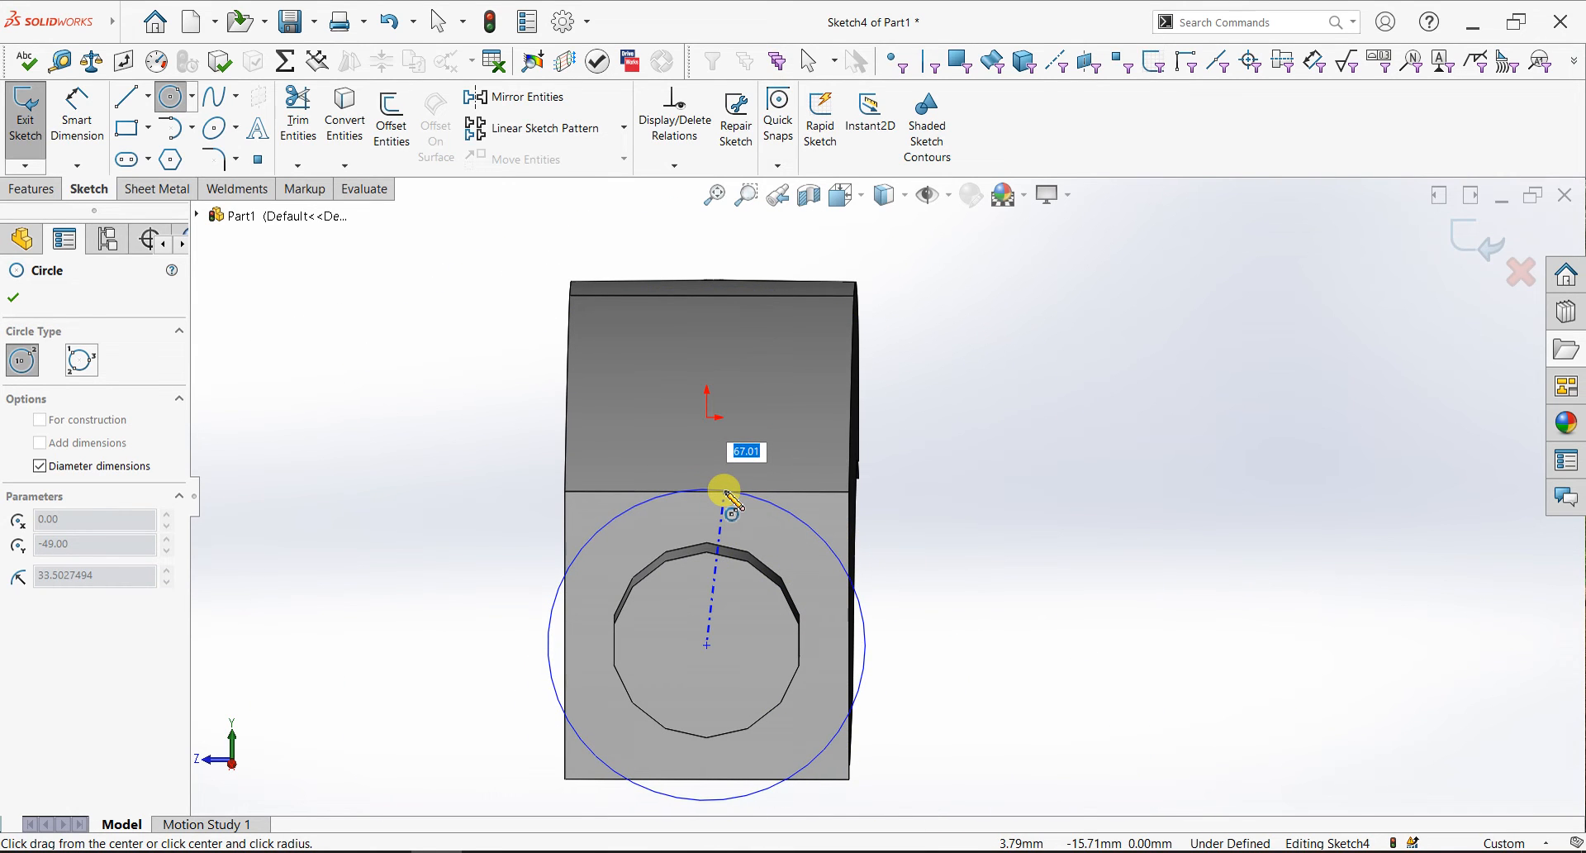
pyautogui.moveTo(751, 549); pyautogui.dragTo(744, 506, button='middle')
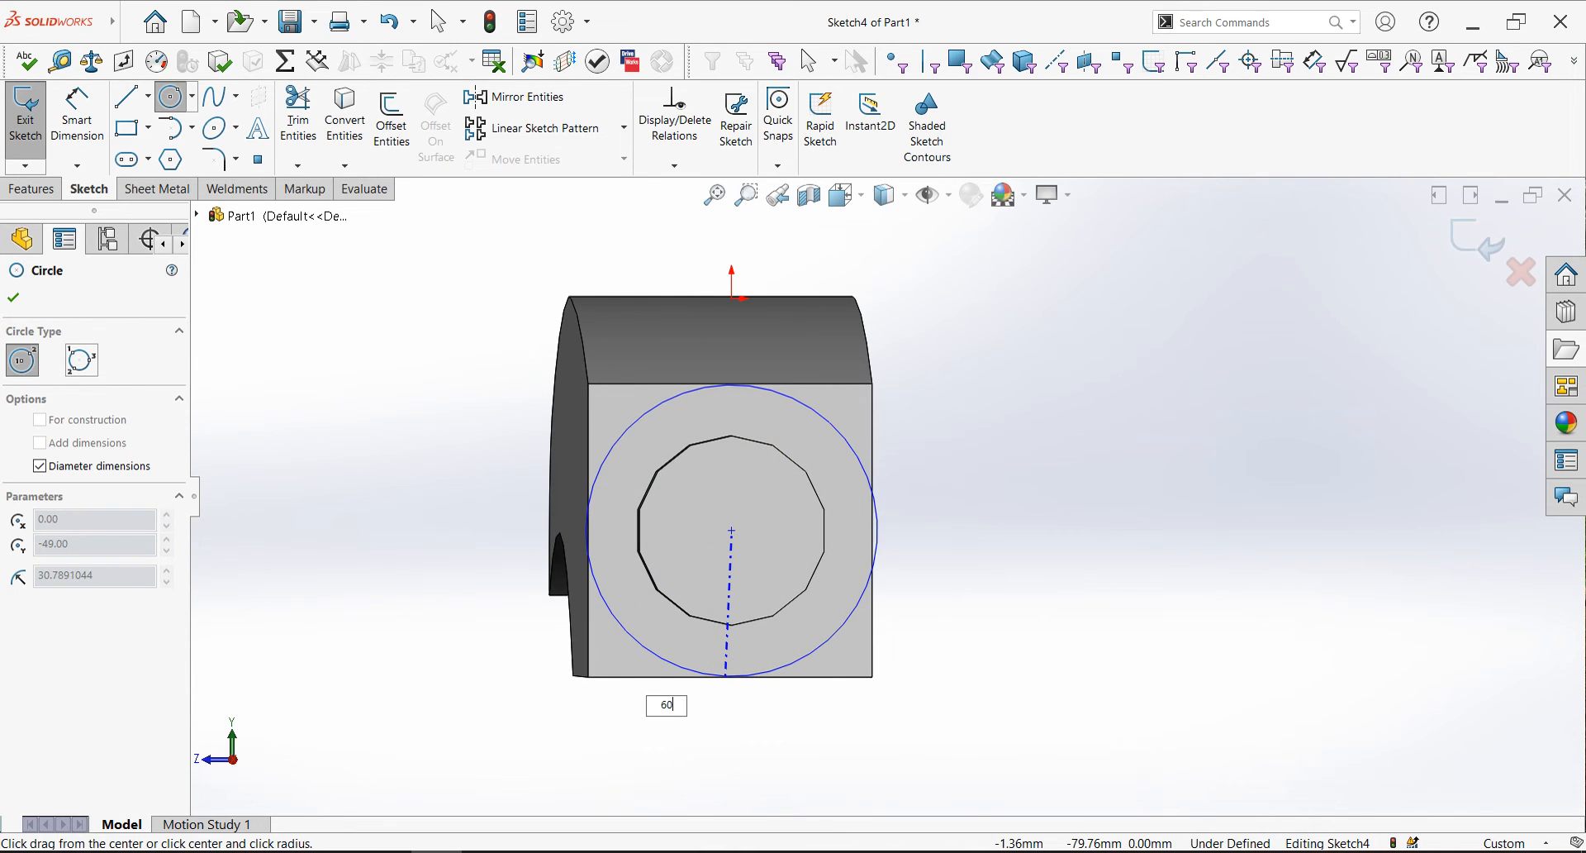
pyautogui.press('Return')
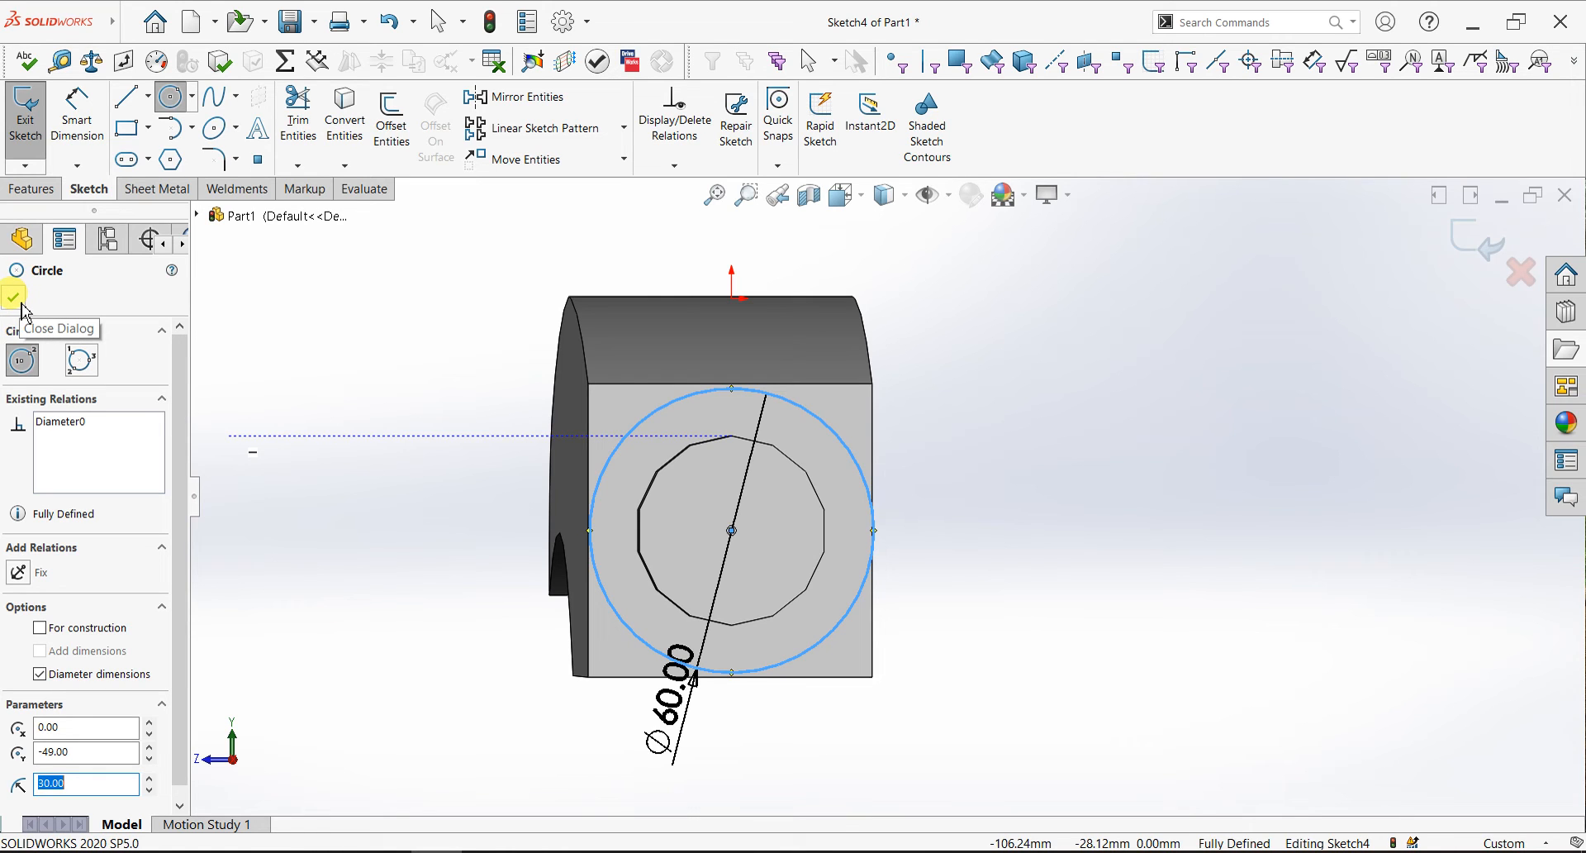
pyautogui.press('Escape')
# - Set the new circle's diameter to 70 mm
pyautogui.doubleClick(662, 709)
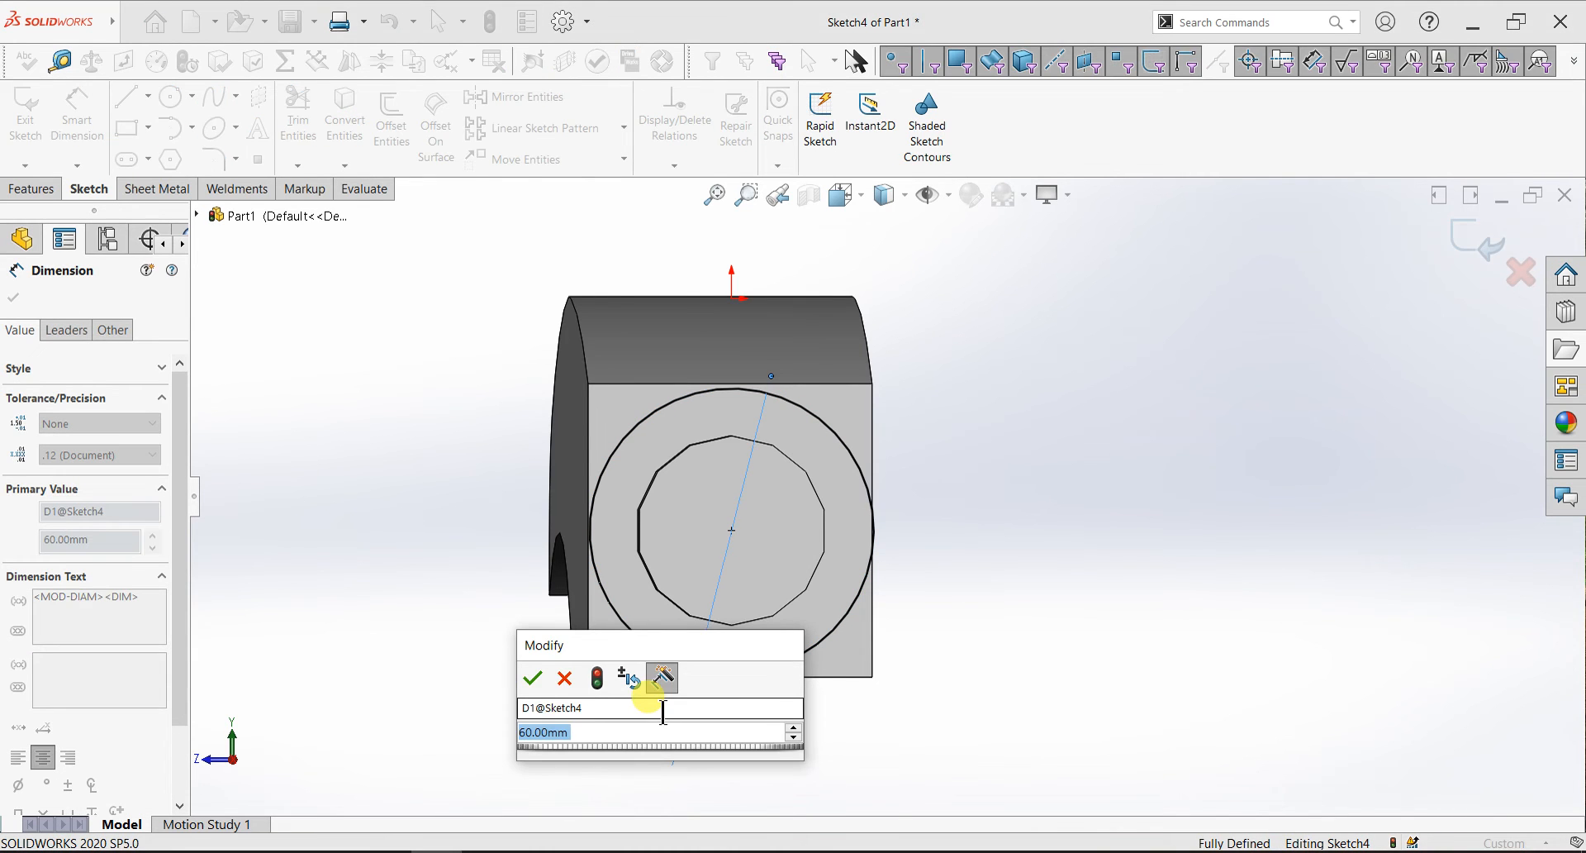
pyautogui.write('70')
pyautogui.press('Return')
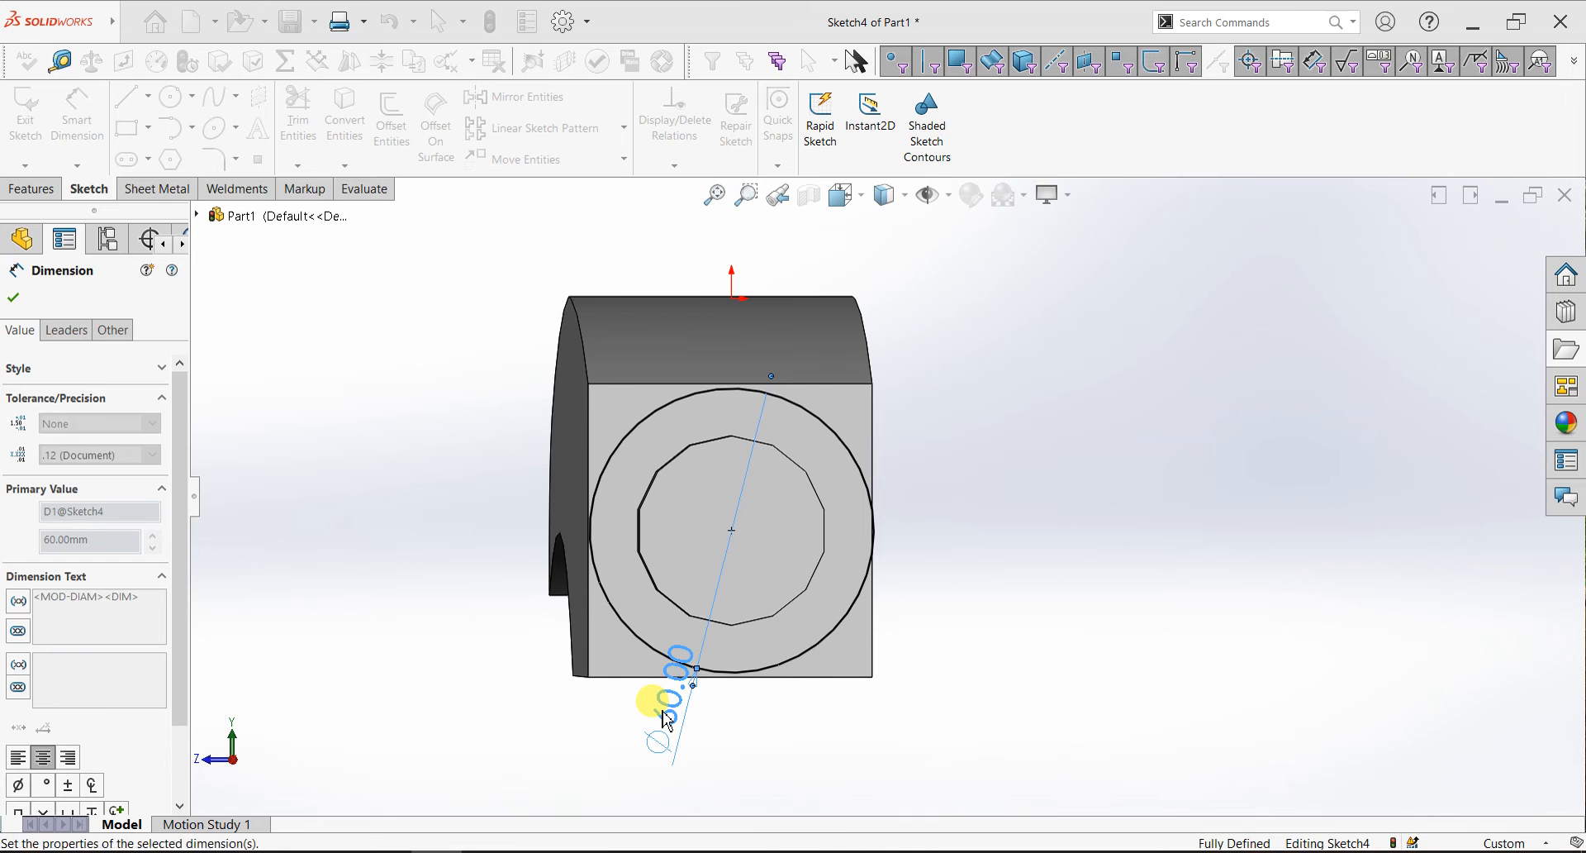
pyautogui.click(14, 298)
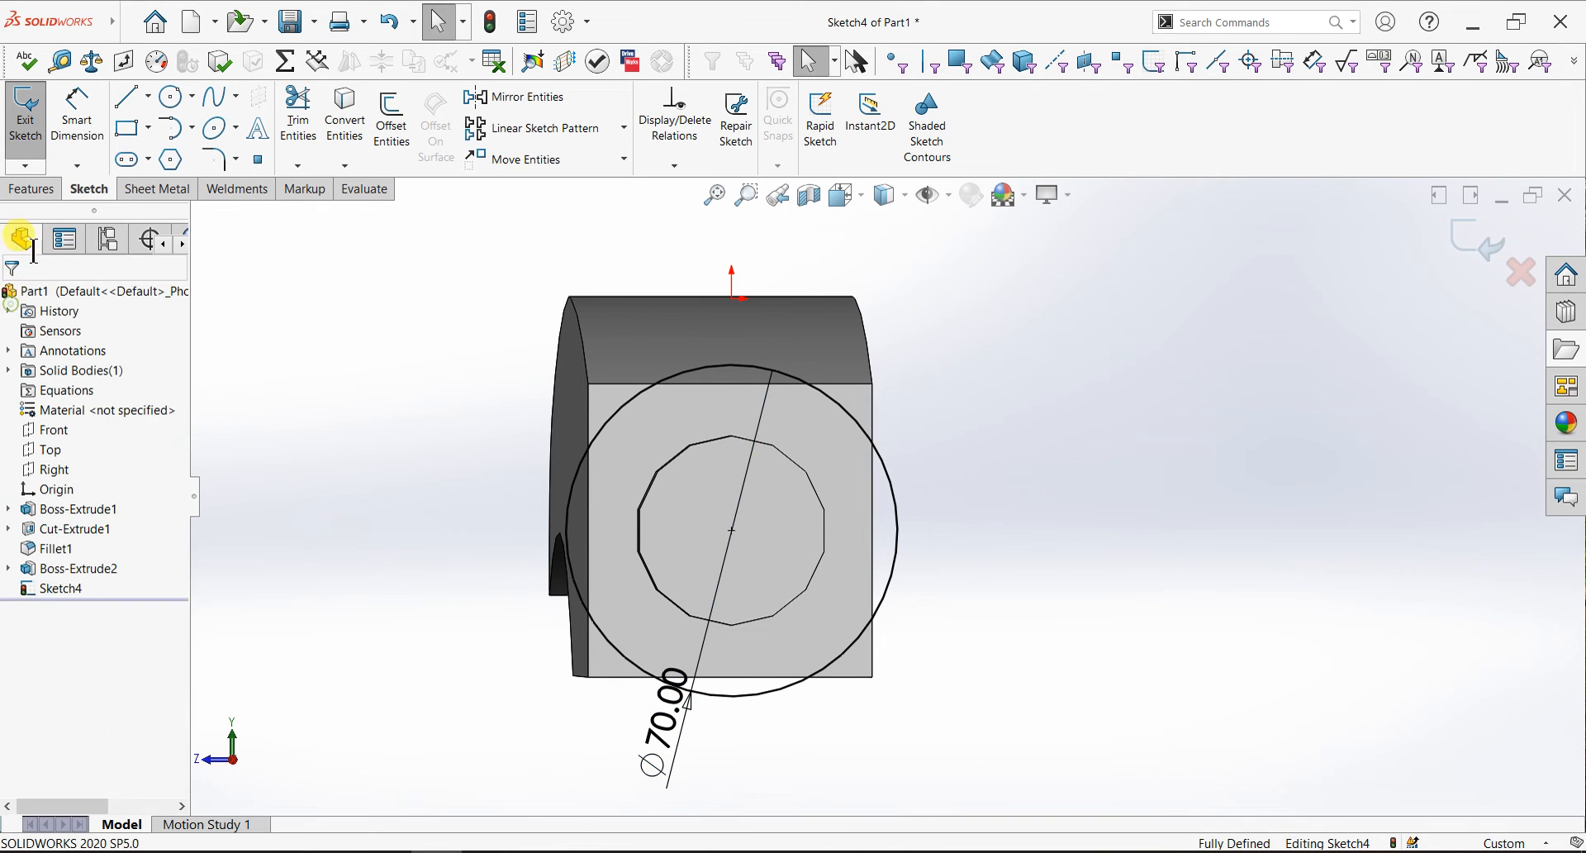
# - Extrude the 70 mm circle 20 mm outward from the round boss, merged with the body
pyautogui.click(29, 189)
pyautogui.click(36, 143)
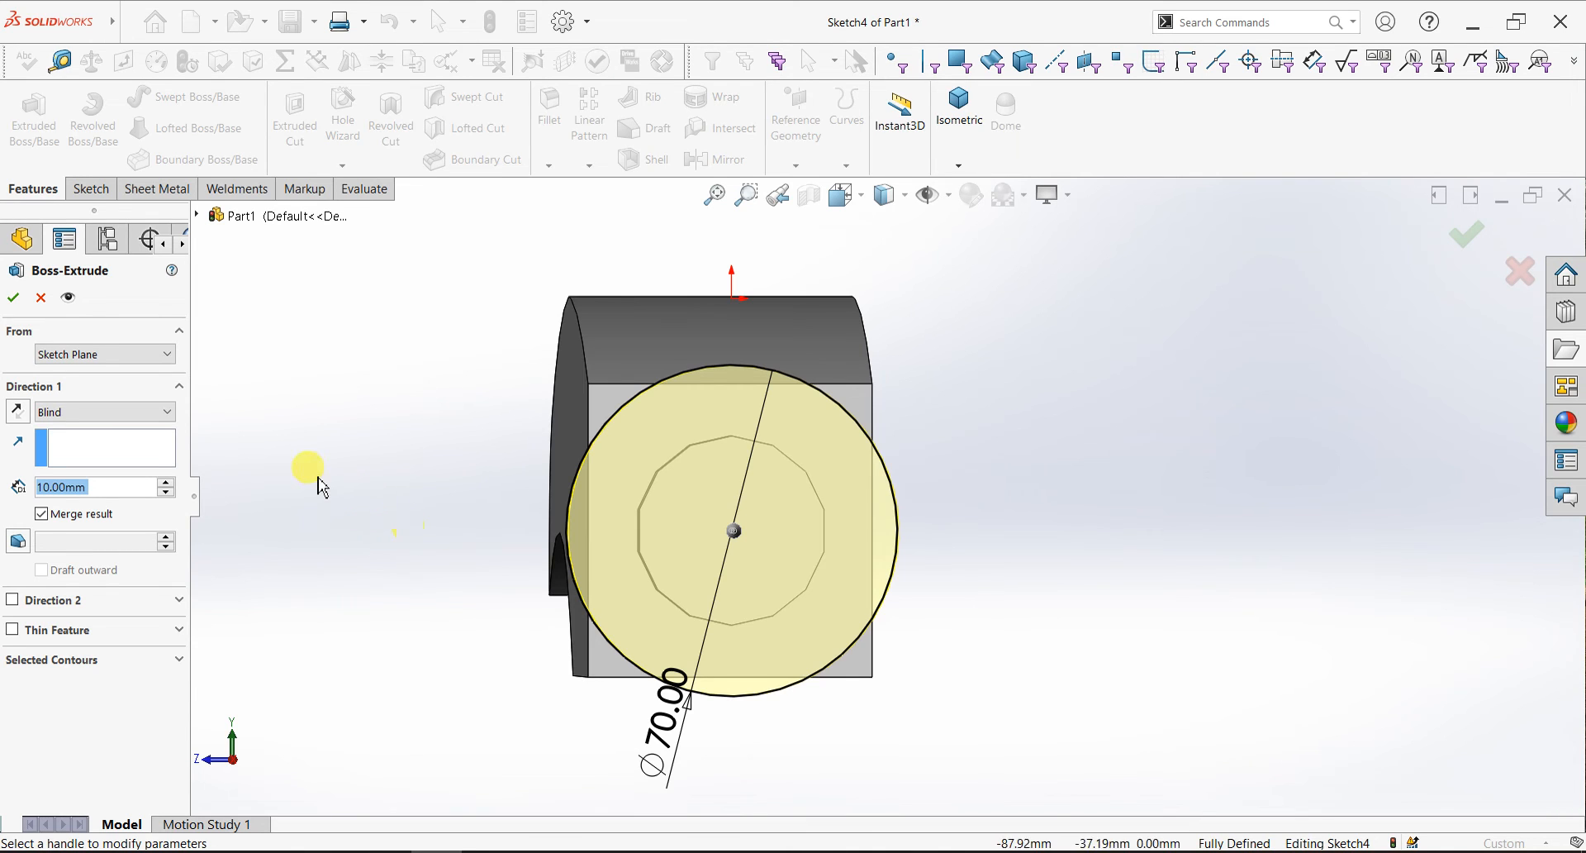
pyautogui.moveTo(322, 488); pyautogui.dragTo(429, 539, button='middle')
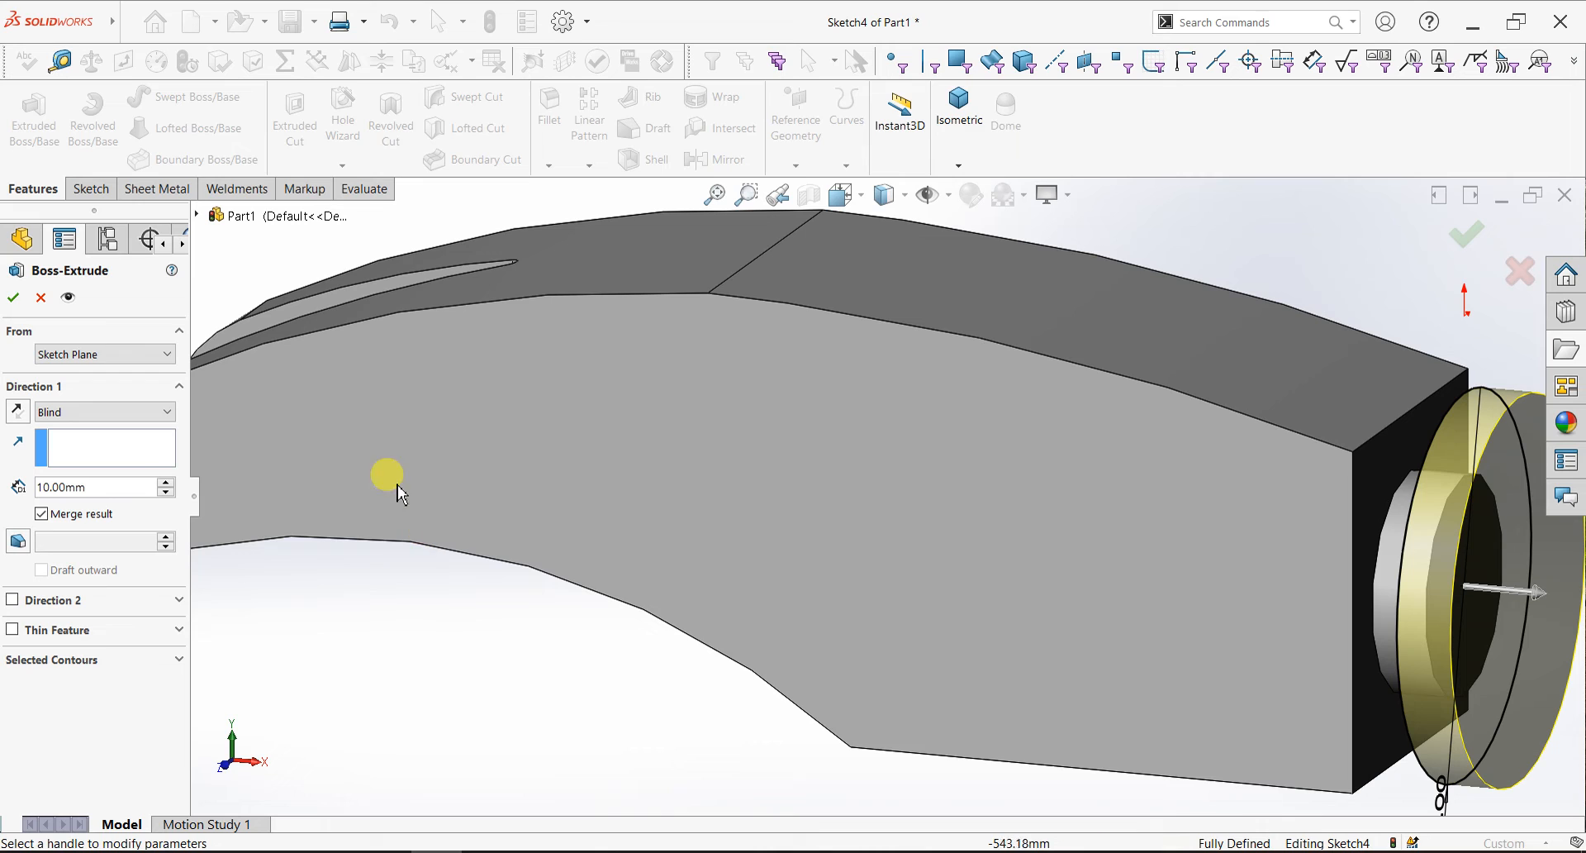
pyautogui.doubleClick(117, 487)
pyautogui.write('20')
pyautogui.press('Return')
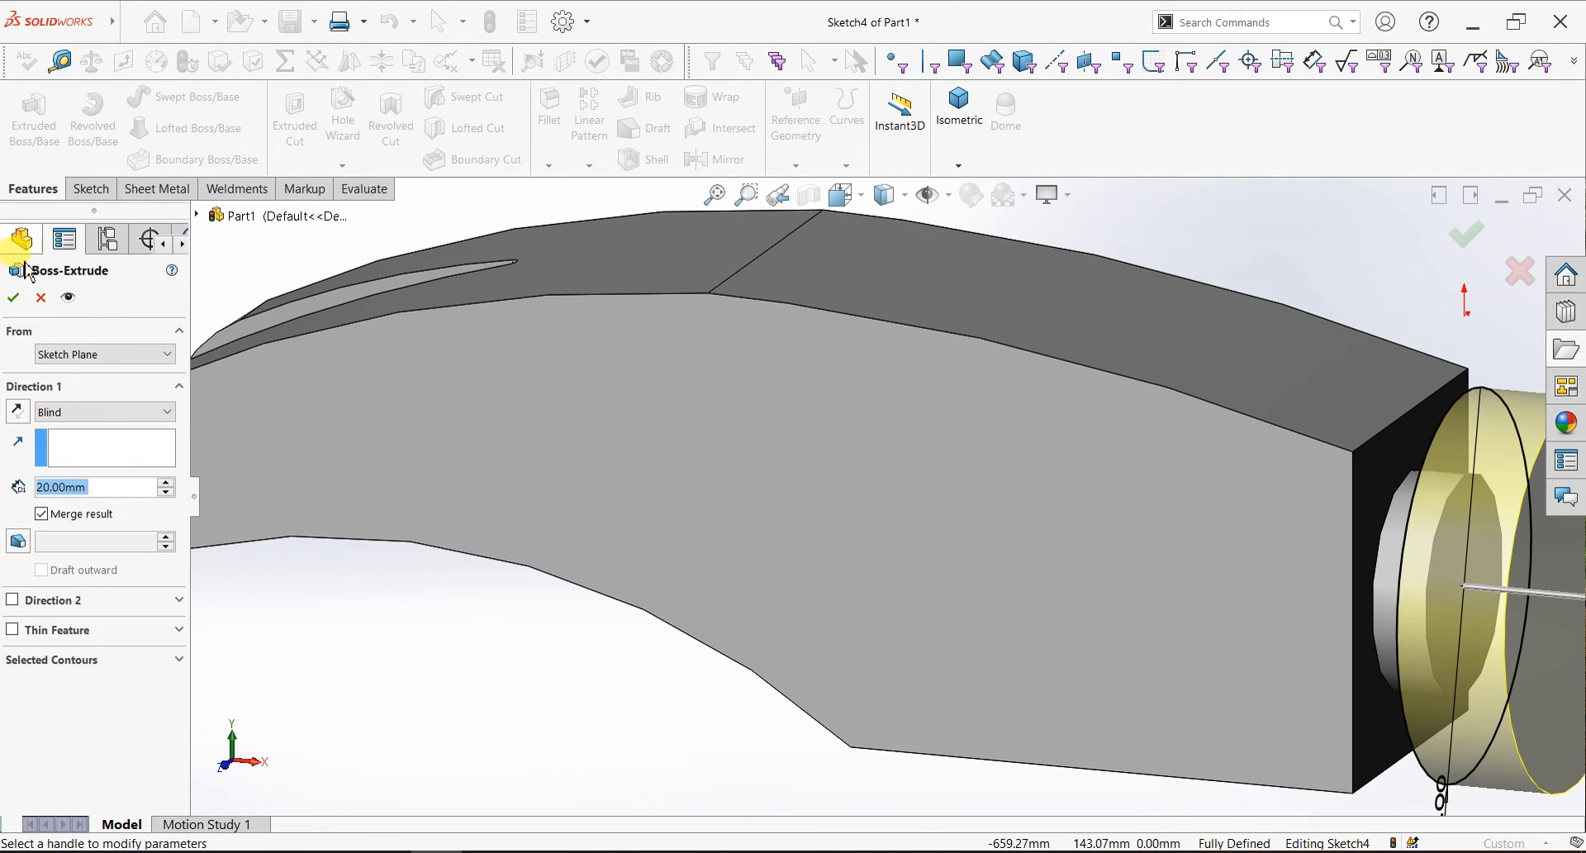
pyautogui.click(13, 297)
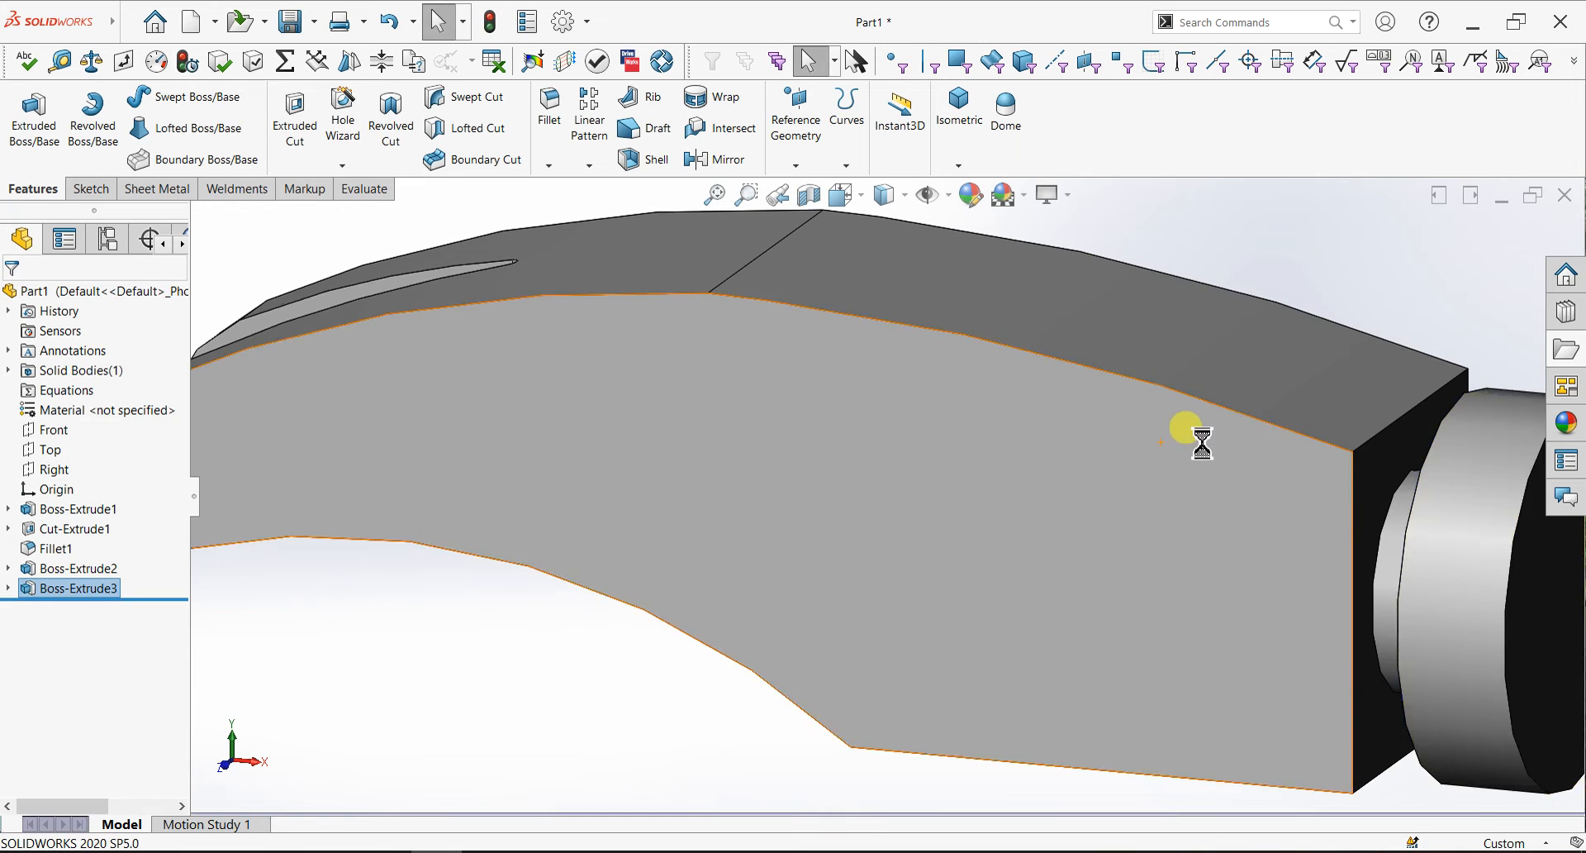
# - Raise the document's image quality, setting the shaded deviation to 0.09160394 mm and the wireframe resolution close to its highest level
pyautogui.scroll(5, 1202, 444)
pyautogui.click(1051, 195)
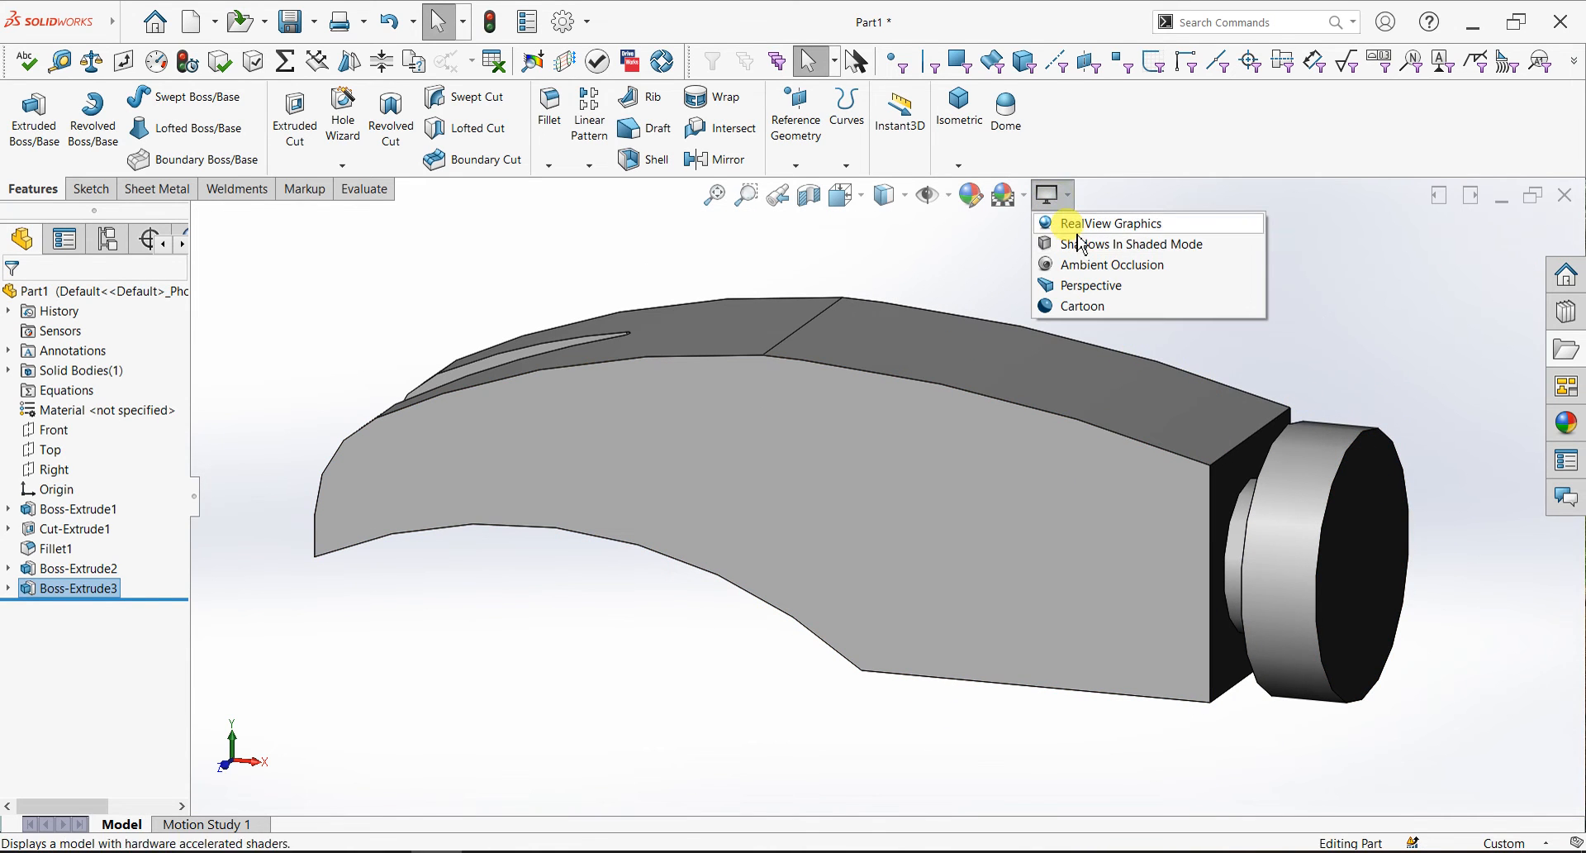
pyautogui.click(1363, 372)
pyautogui.moveTo(1381, 344); pyautogui.dragTo(1386, 361, button='middle')
pyautogui.click(587, 21)
pyautogui.click(582, 47)
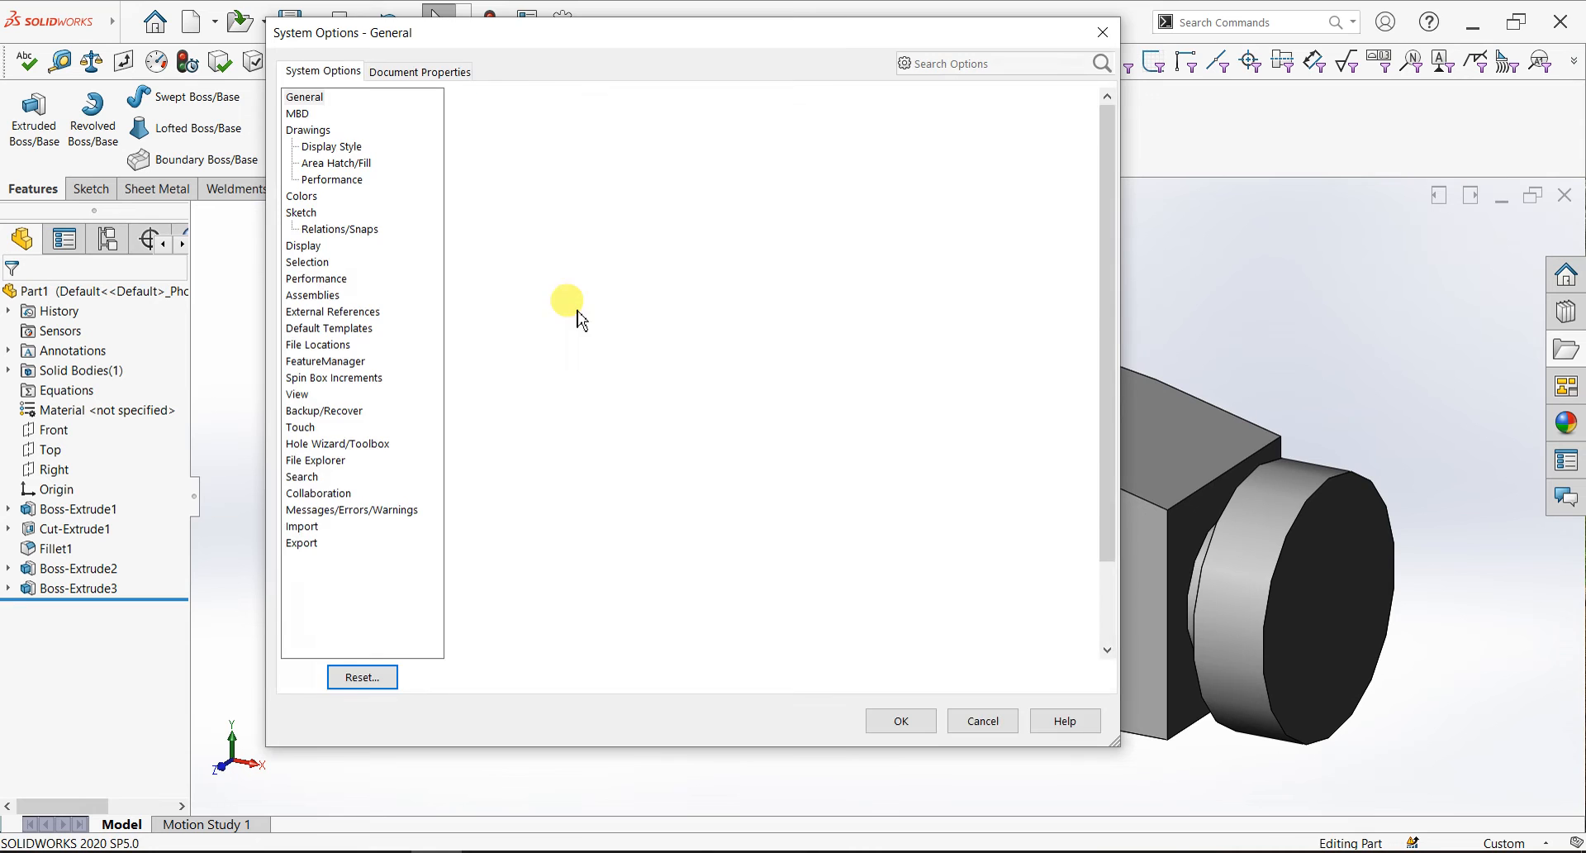
pyautogui.click(421, 70)
pyautogui.click(322, 280)
pyautogui.moveTo(504, 130); pyautogui.dragTo(786, 139)
pyautogui.moveTo(581, 354); pyautogui.dragTo(811, 346)
pyautogui.click(900, 721)
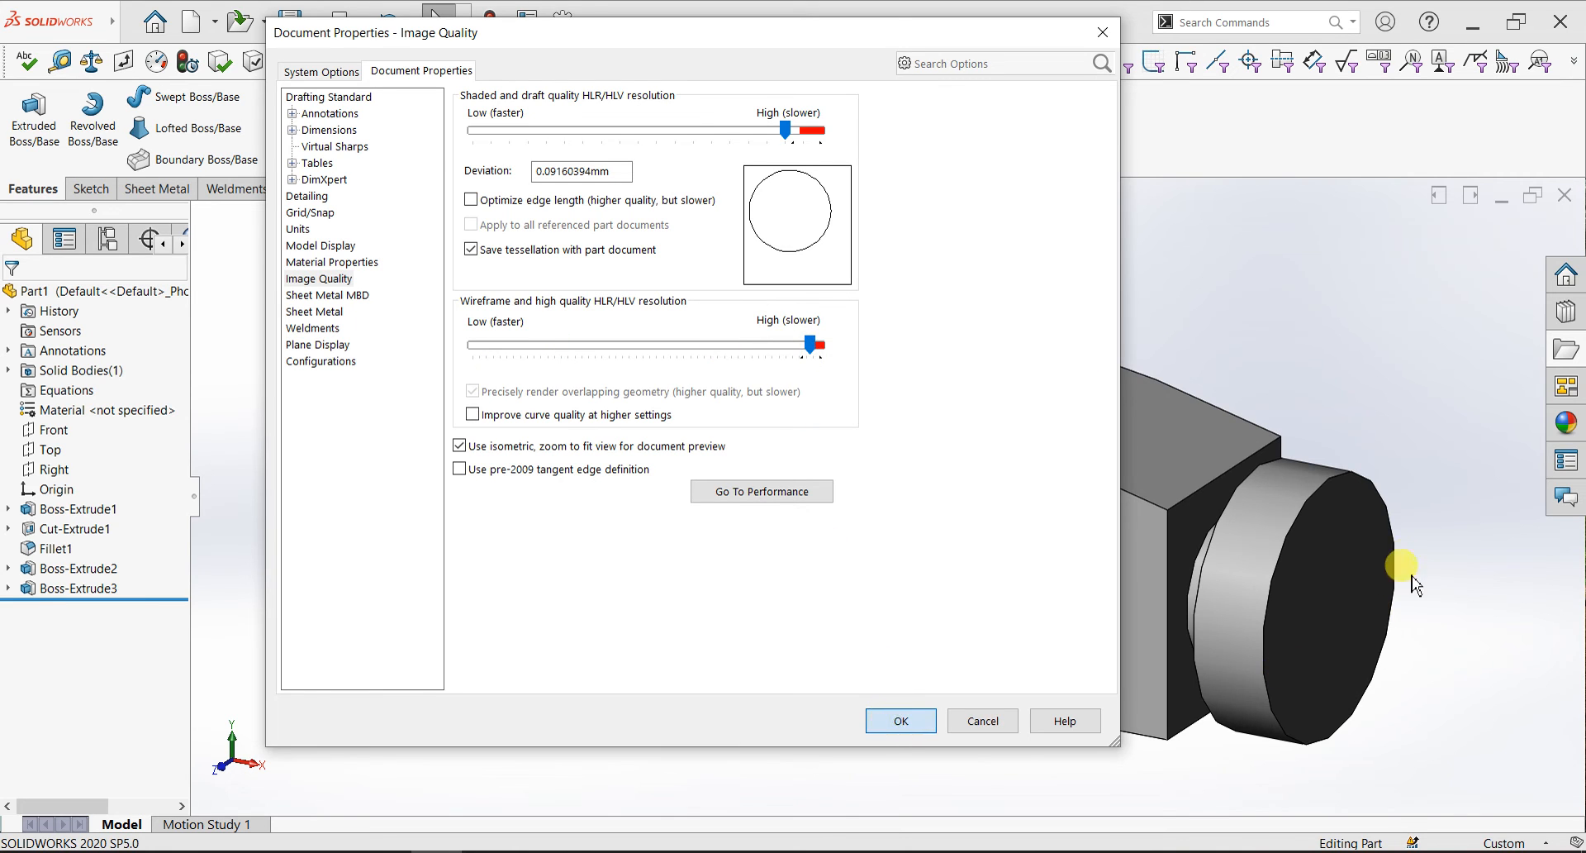
# - Fillet the front and back circular edges of the 70 mm striking disc with a 5 mm radius
pyautogui.scroll(-2, 1434, 547)
pyautogui.click(555, 144)
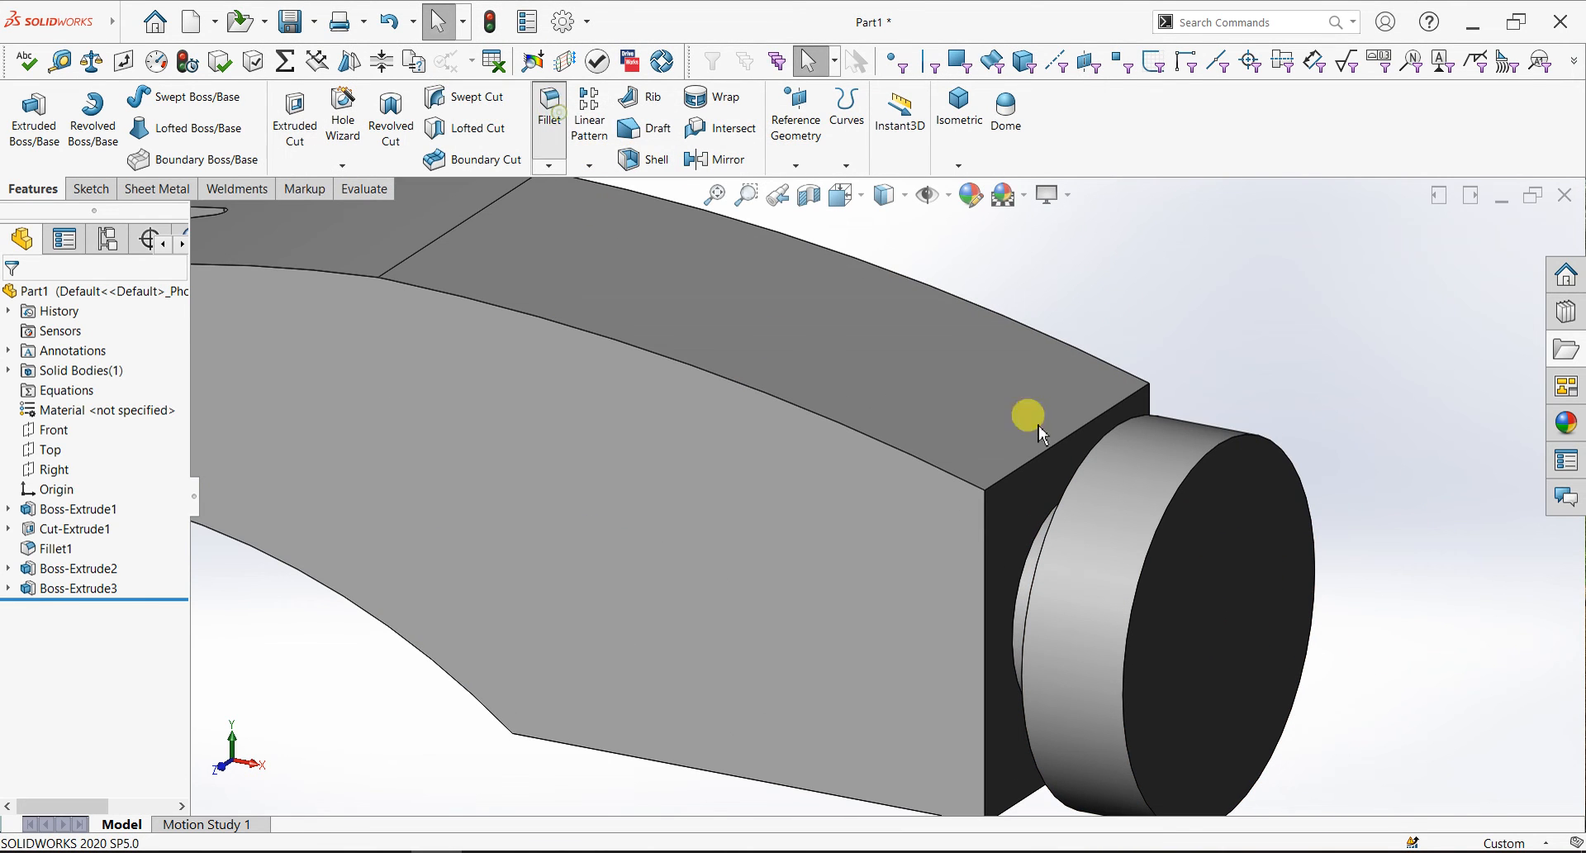
pyautogui.click(1216, 451)
pyautogui.scroll(1, 1115, 482)
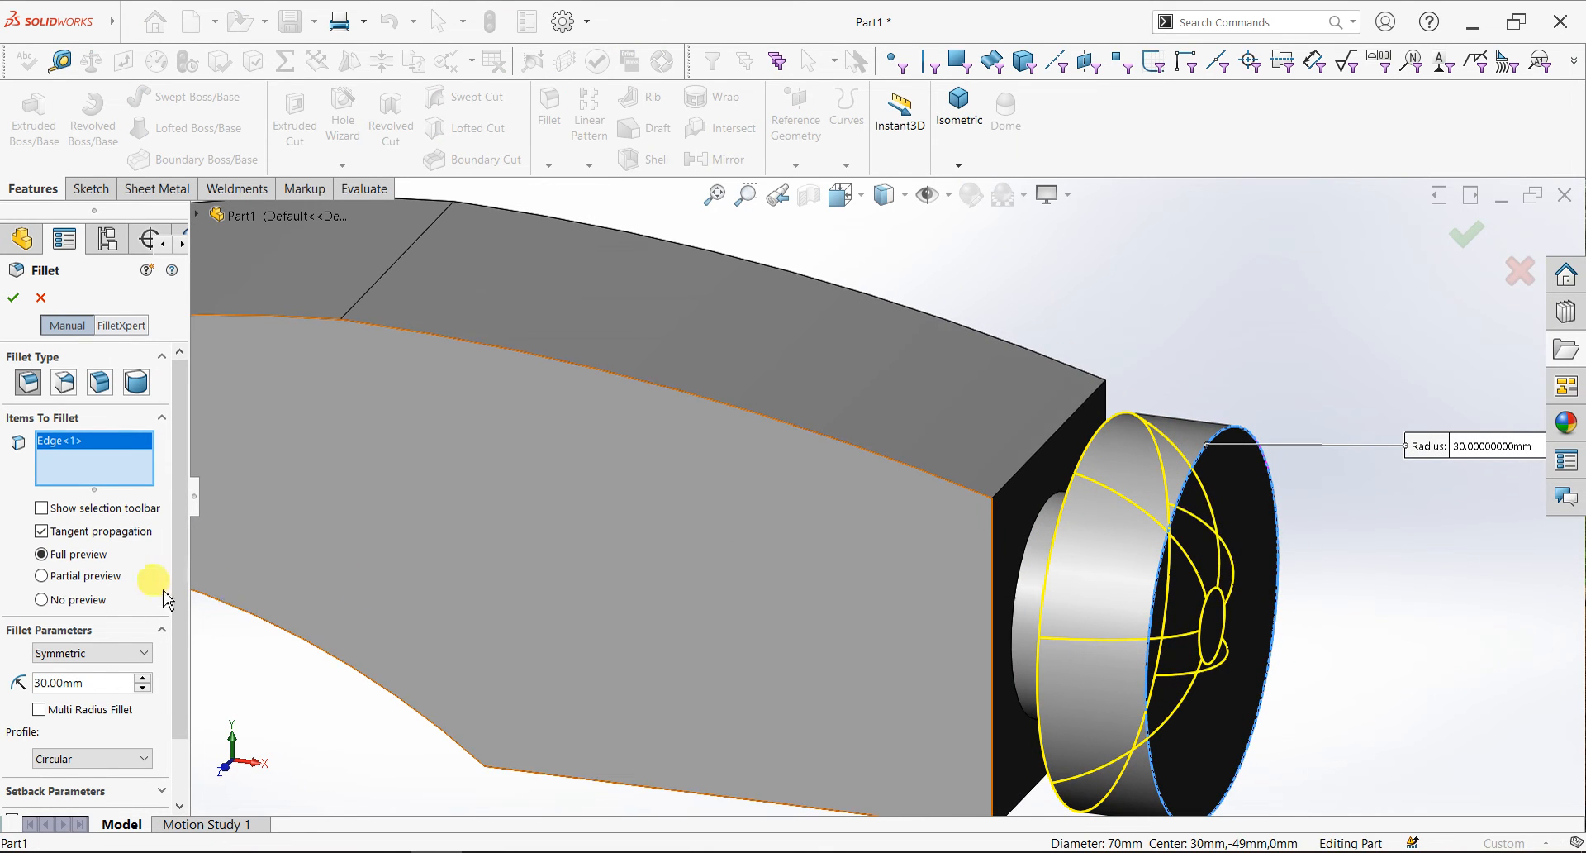
pyautogui.write('5')
pyautogui.press('Return')
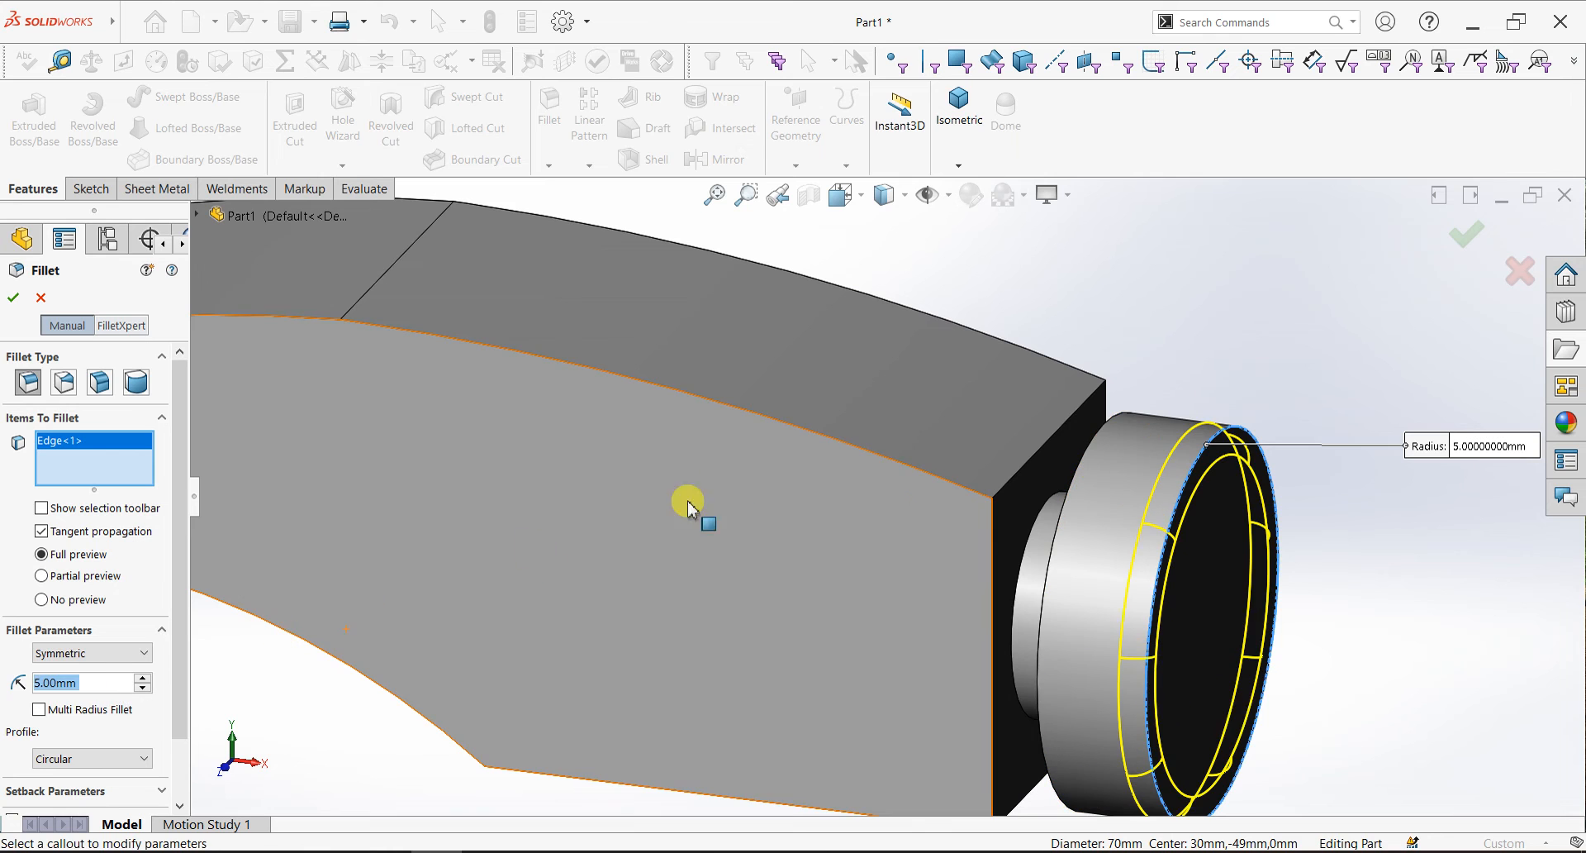
pyautogui.click(1077, 474)
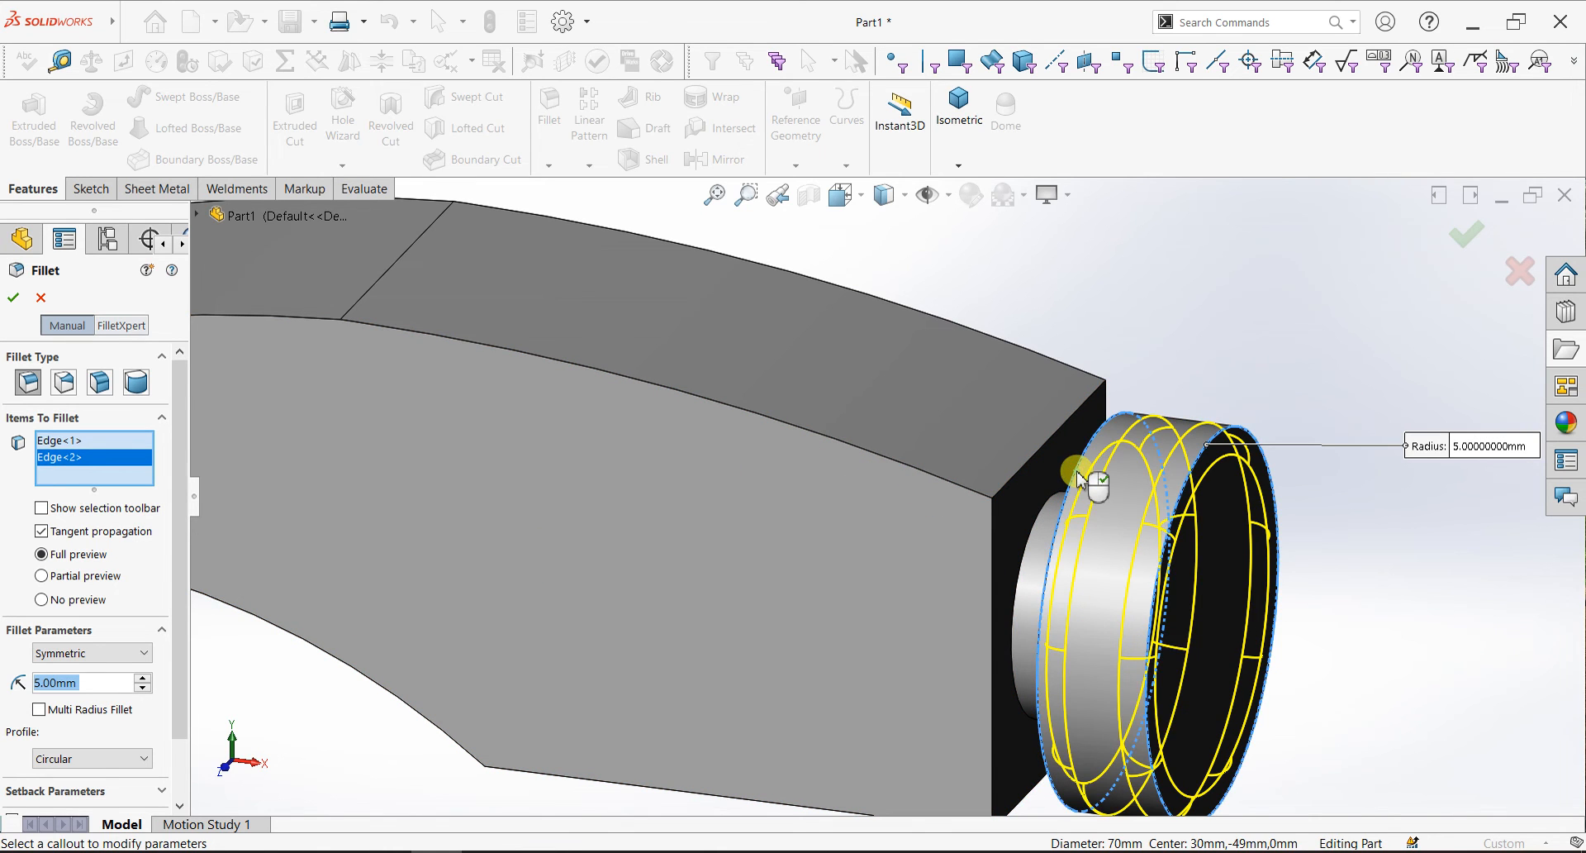
pyautogui.scroll(2, 1037, 512)
pyautogui.moveTo(933, 545); pyautogui.dragTo(962, 537, button='middle')
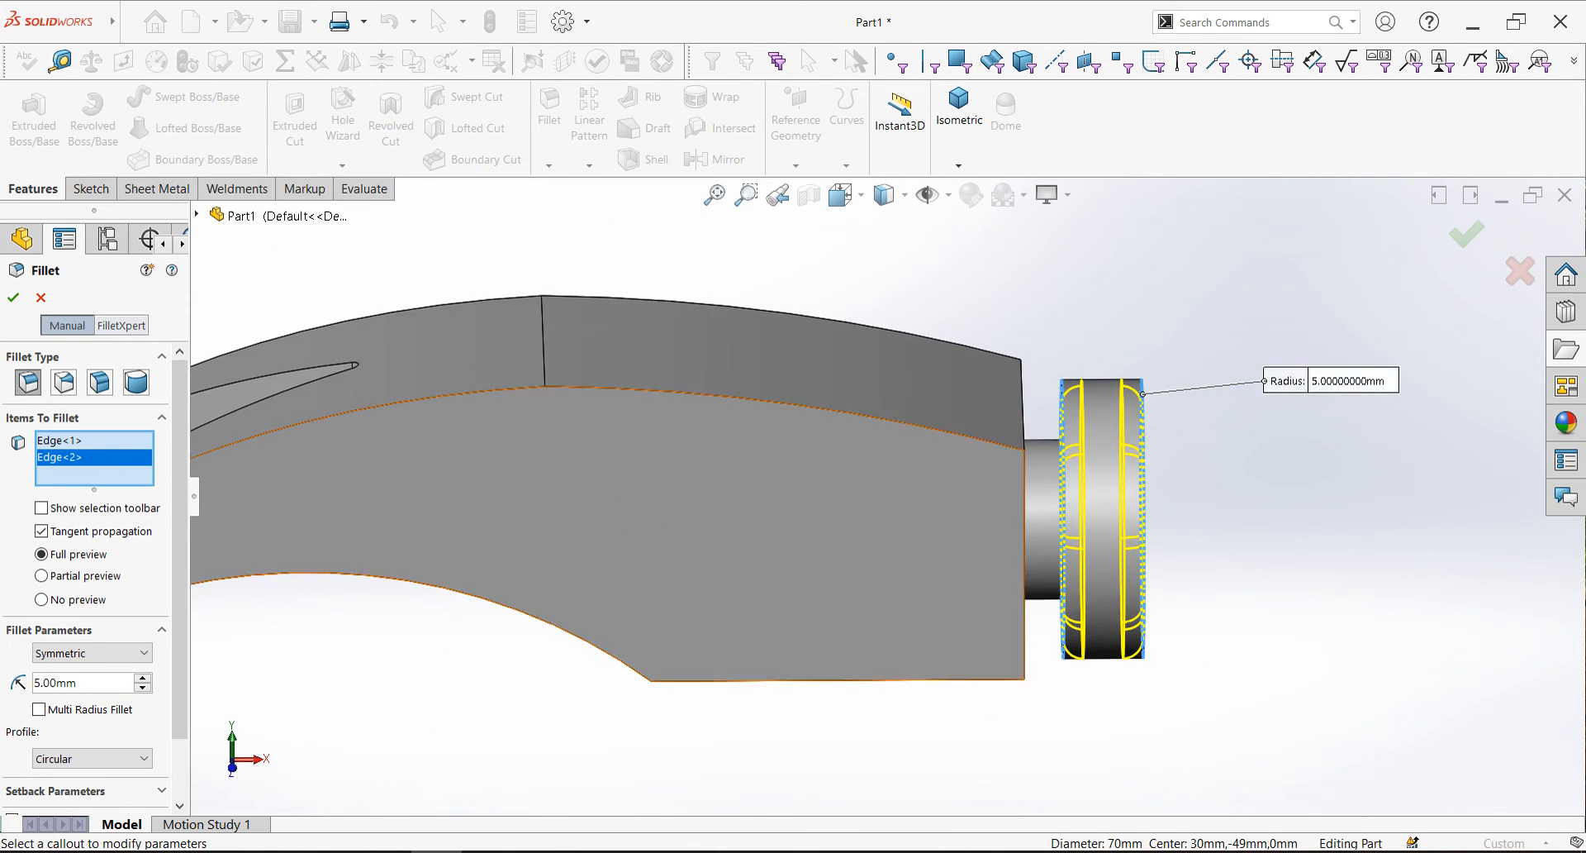
pyautogui.click(14, 297)
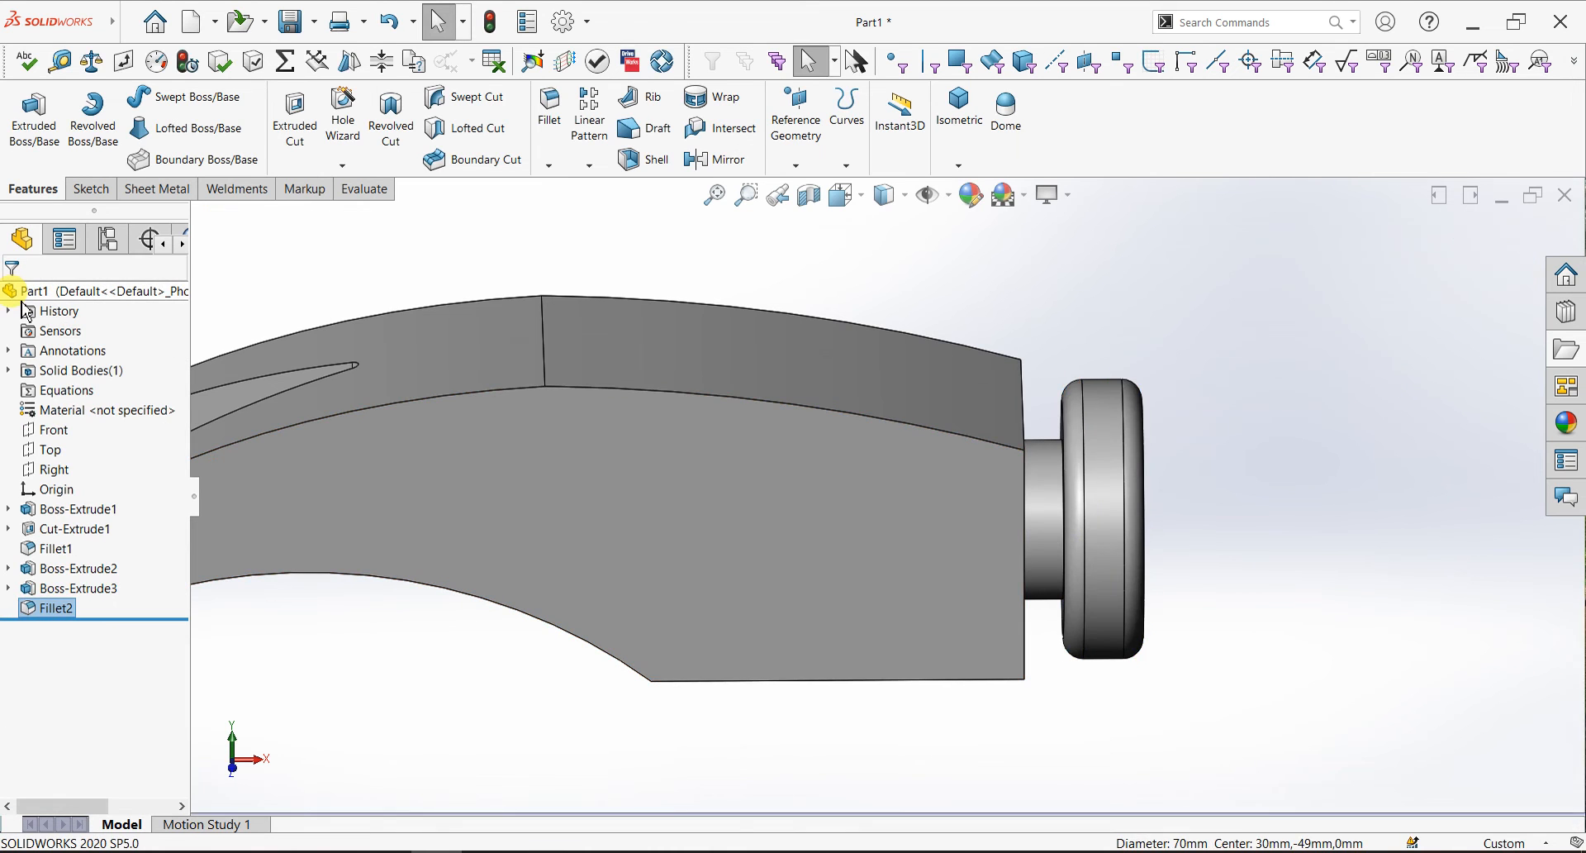
# - Start a sketch on the flat underside face of the hammer head, viewed straight on
pyautogui.scroll(3, 598, 400)
pyautogui.moveTo(598, 402); pyautogui.dragTo(655, 428, button='middle')
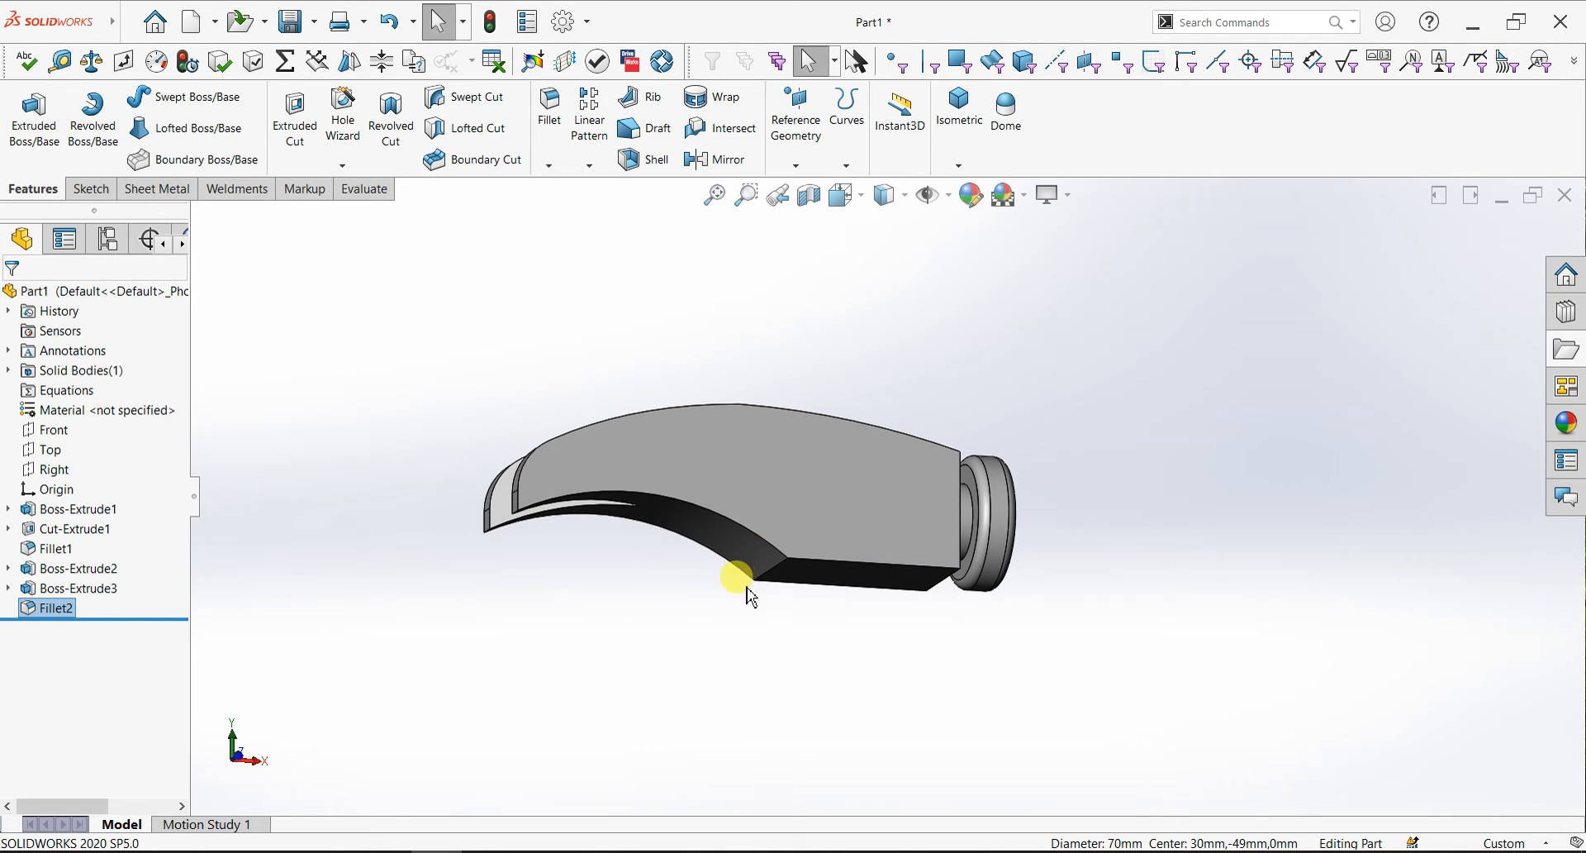
pyautogui.moveTo(600, 585); pyautogui.dragTo(707, 739, button='middle')
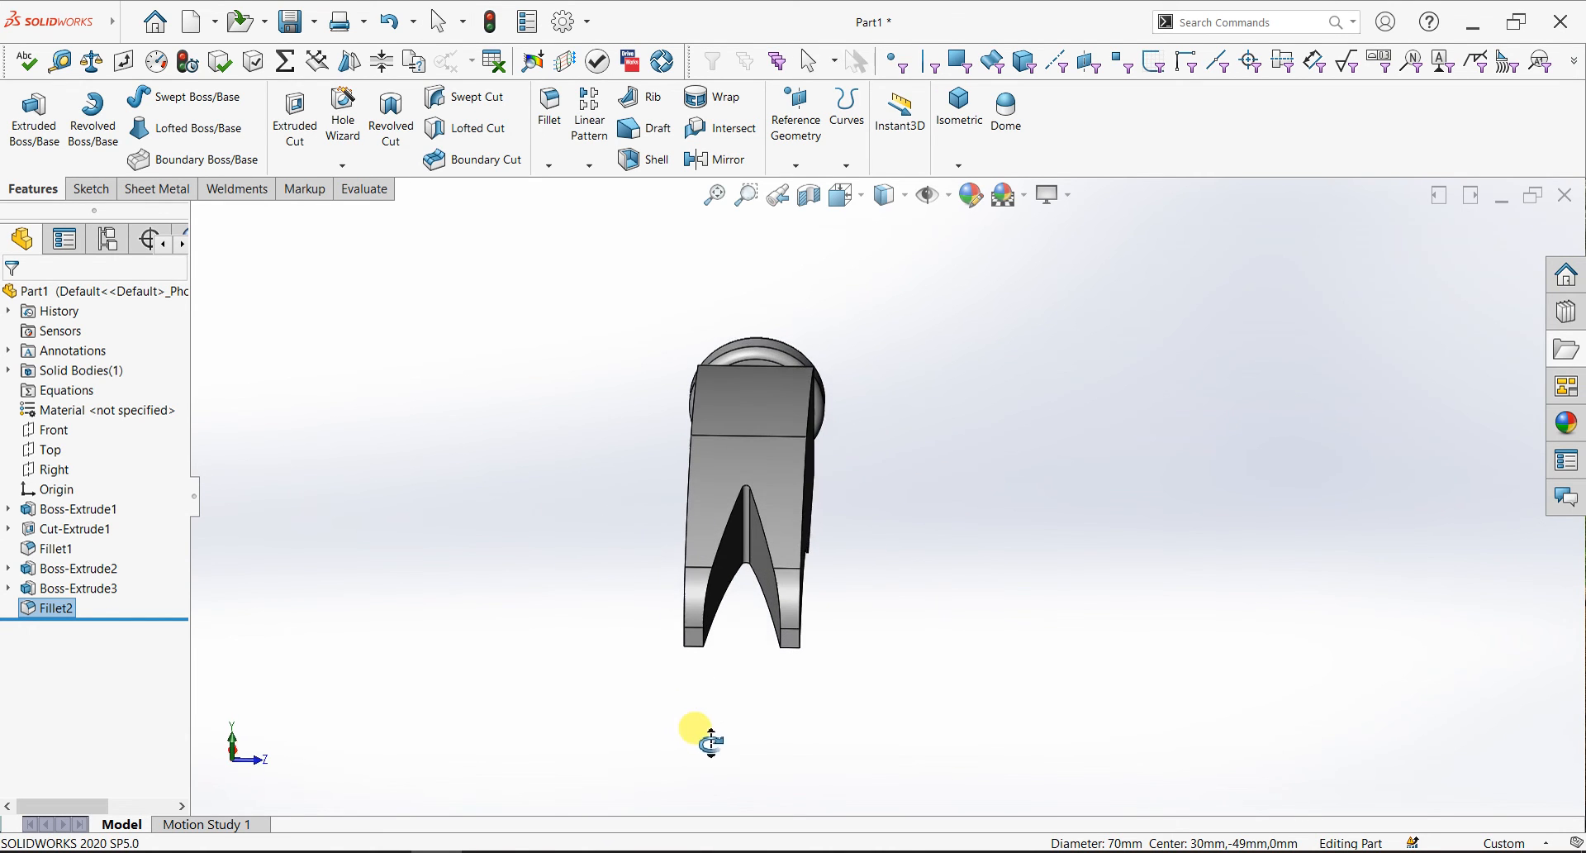
pyautogui.moveTo(917, 620); pyautogui.dragTo(742, 346, button='middle')
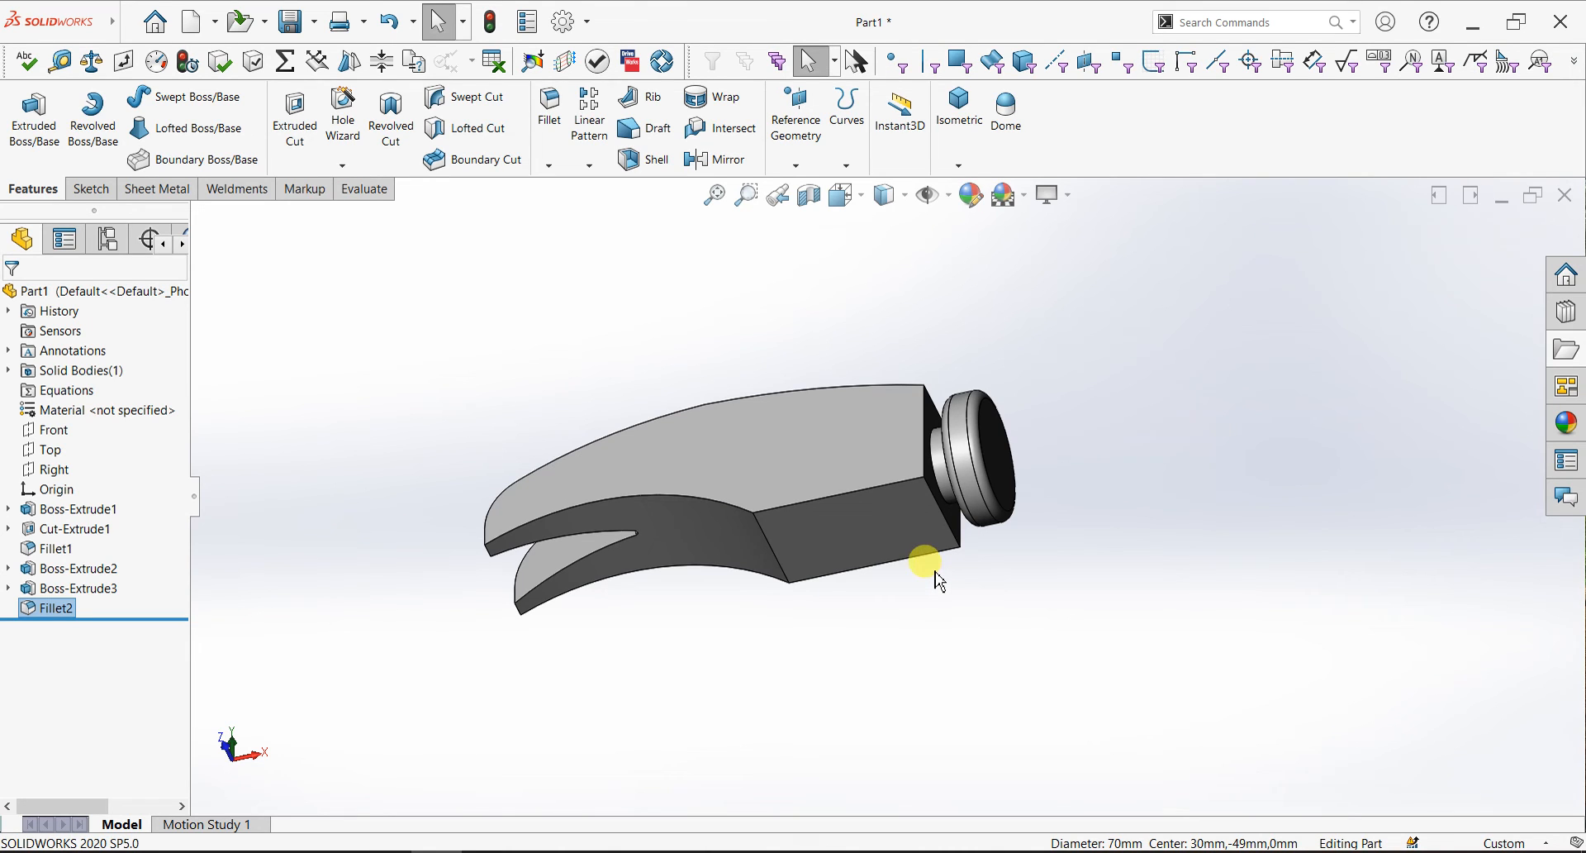
pyautogui.click(801, 563)
pyautogui.hotkey('ctrl', '8')
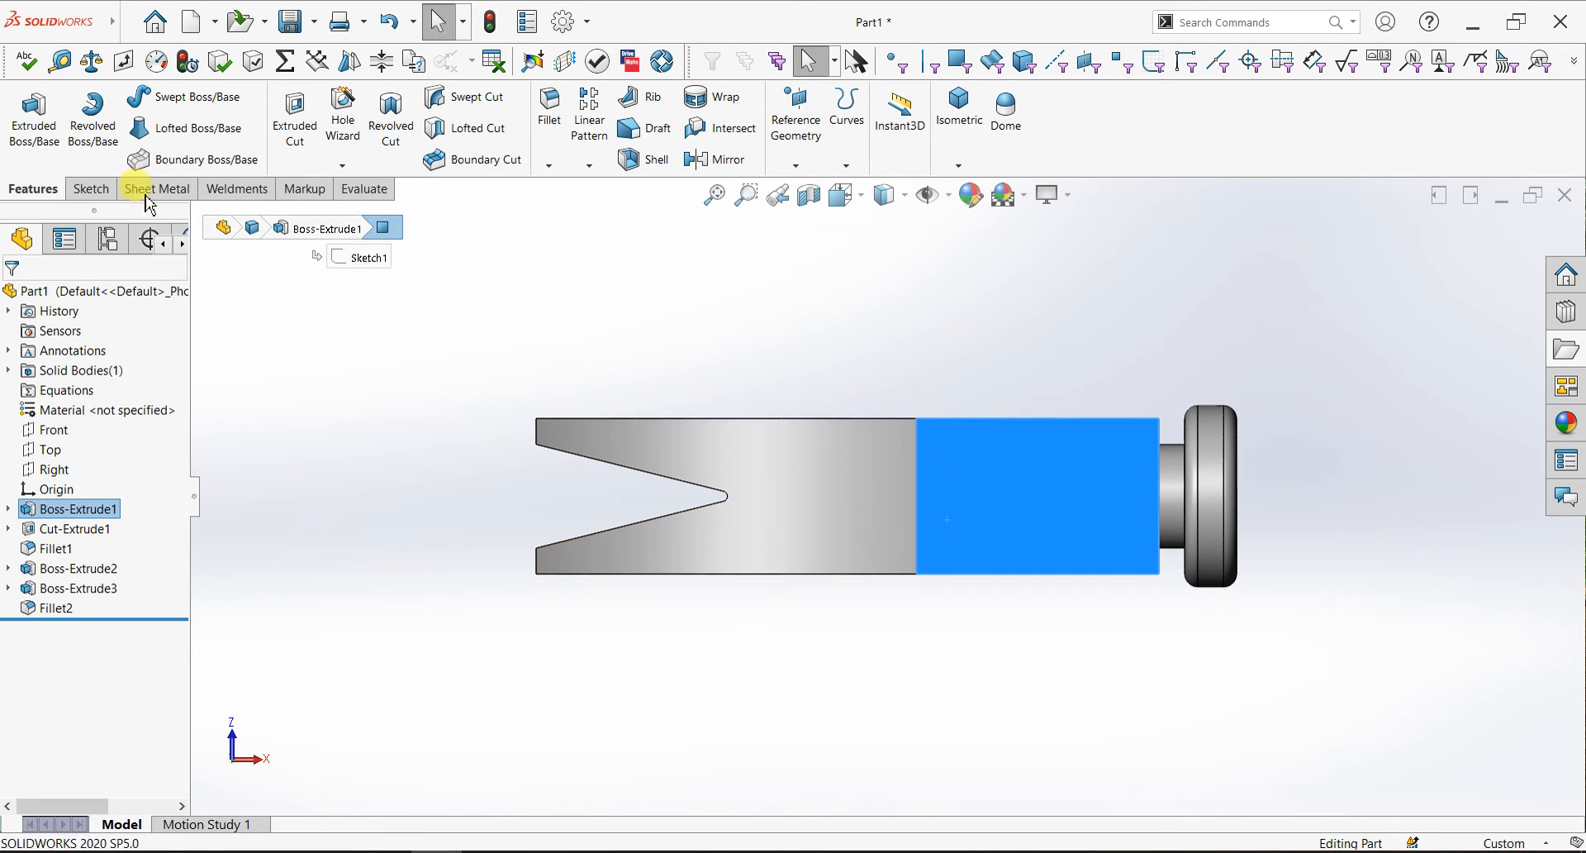
pyautogui.click(91, 188)
pyautogui.click(27, 106)
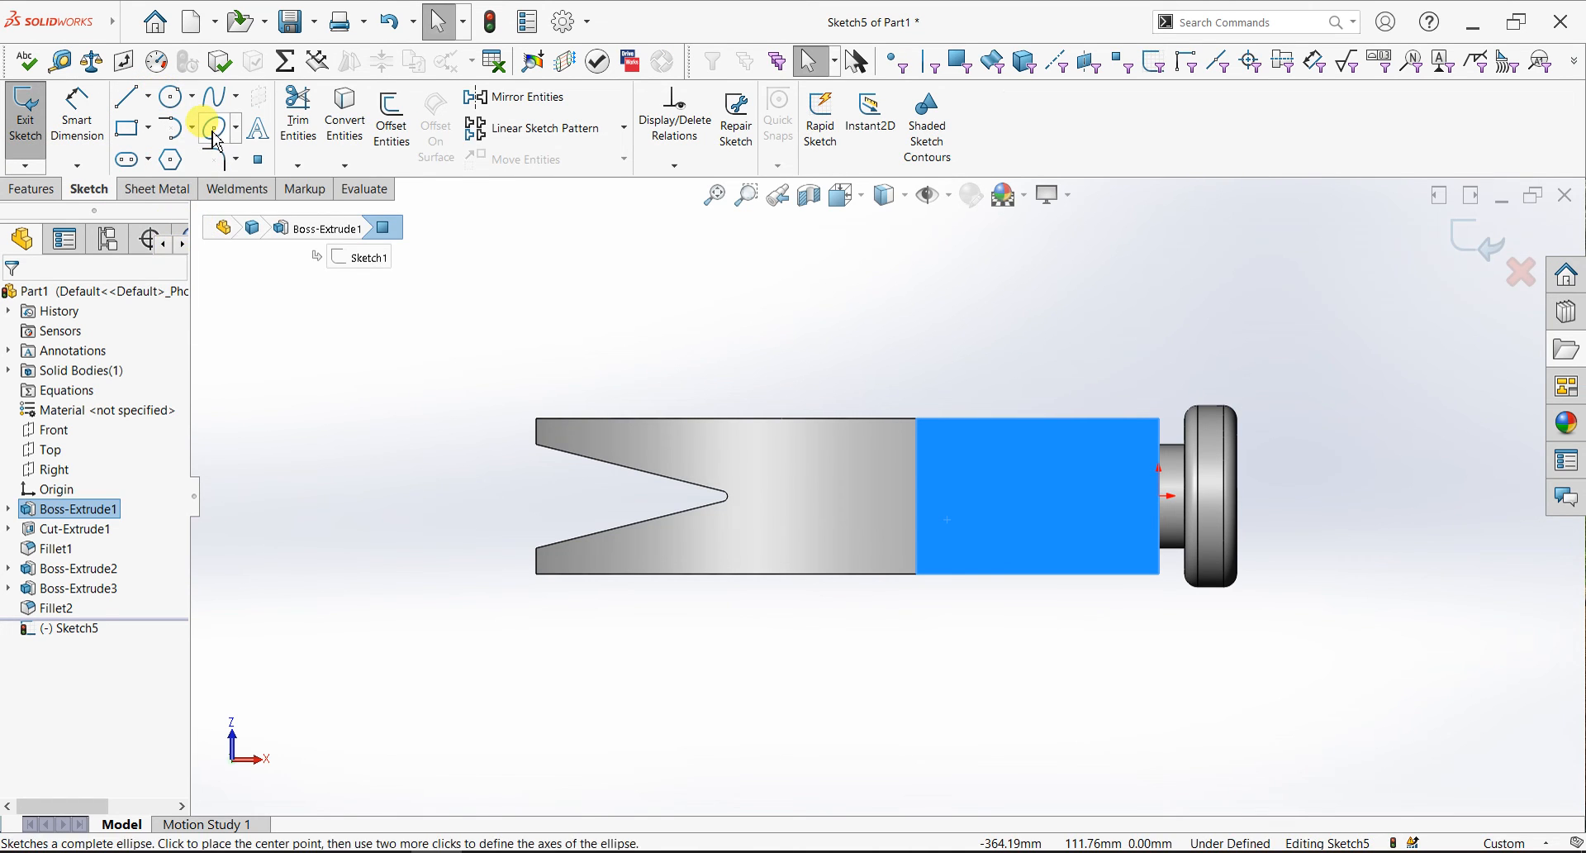
# - Draw an ellipse with radii of about 25.5 and 22.3 mm centered on the flat underside's claw-side edge, and make its long axis horizontal
pyautogui.click(215, 136)
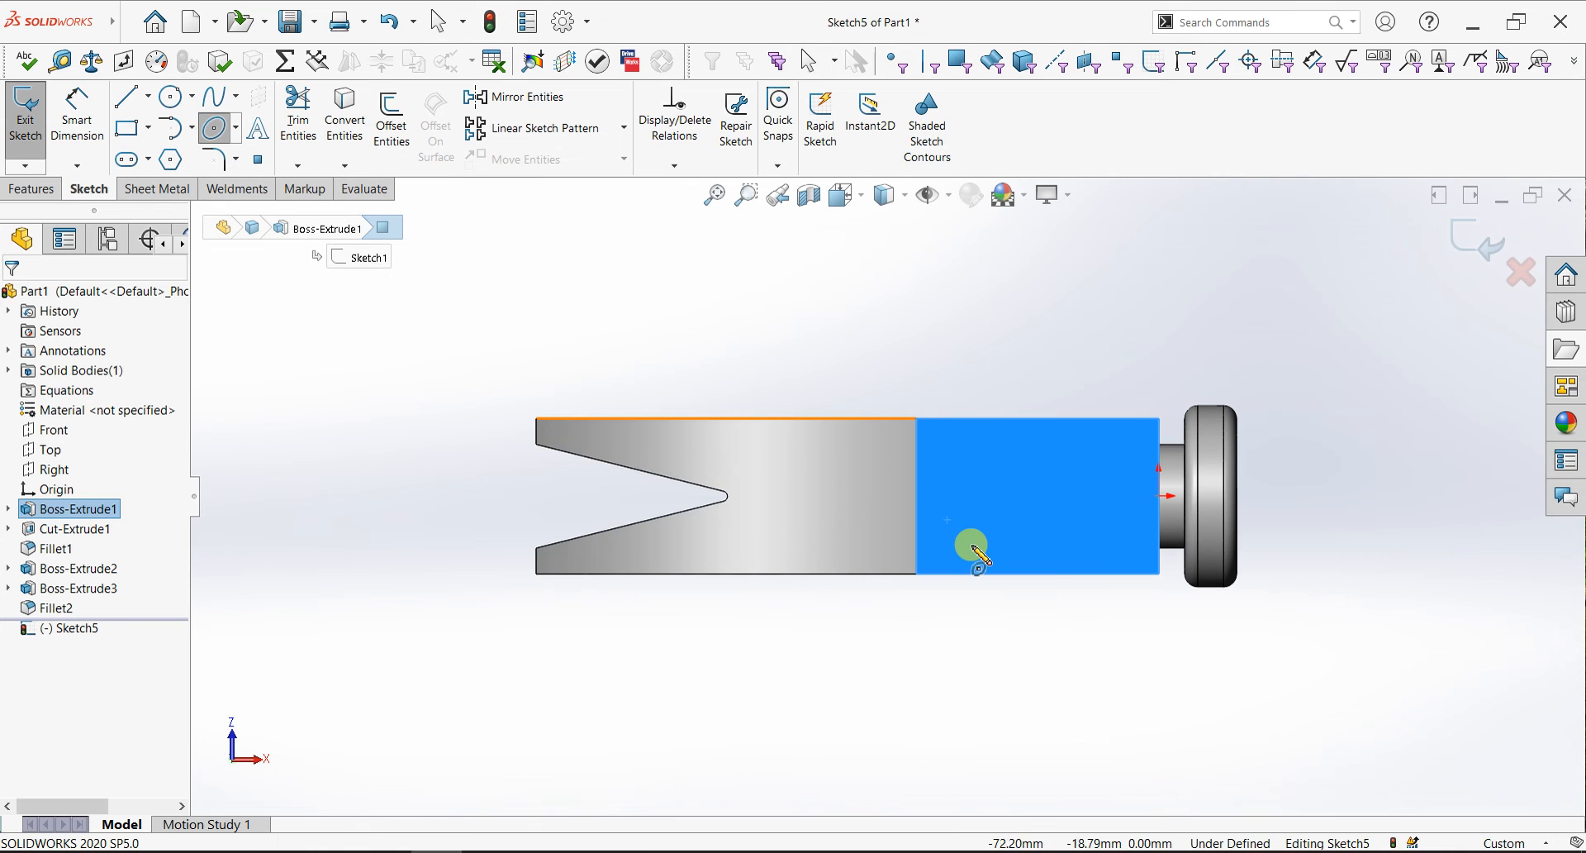
pyautogui.click(917, 496)
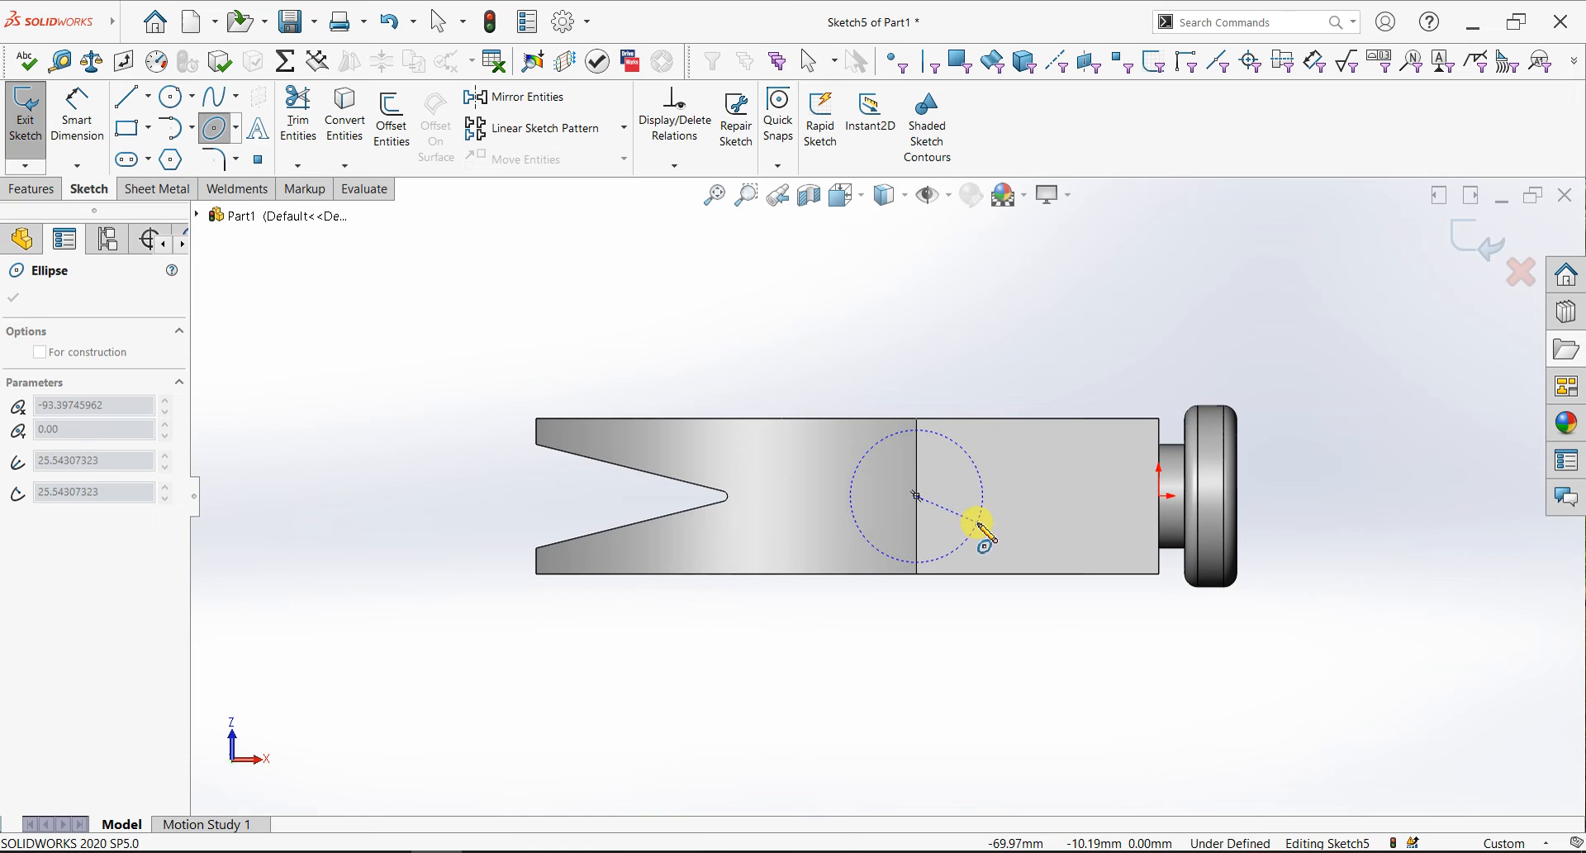
pyautogui.click(971, 517)
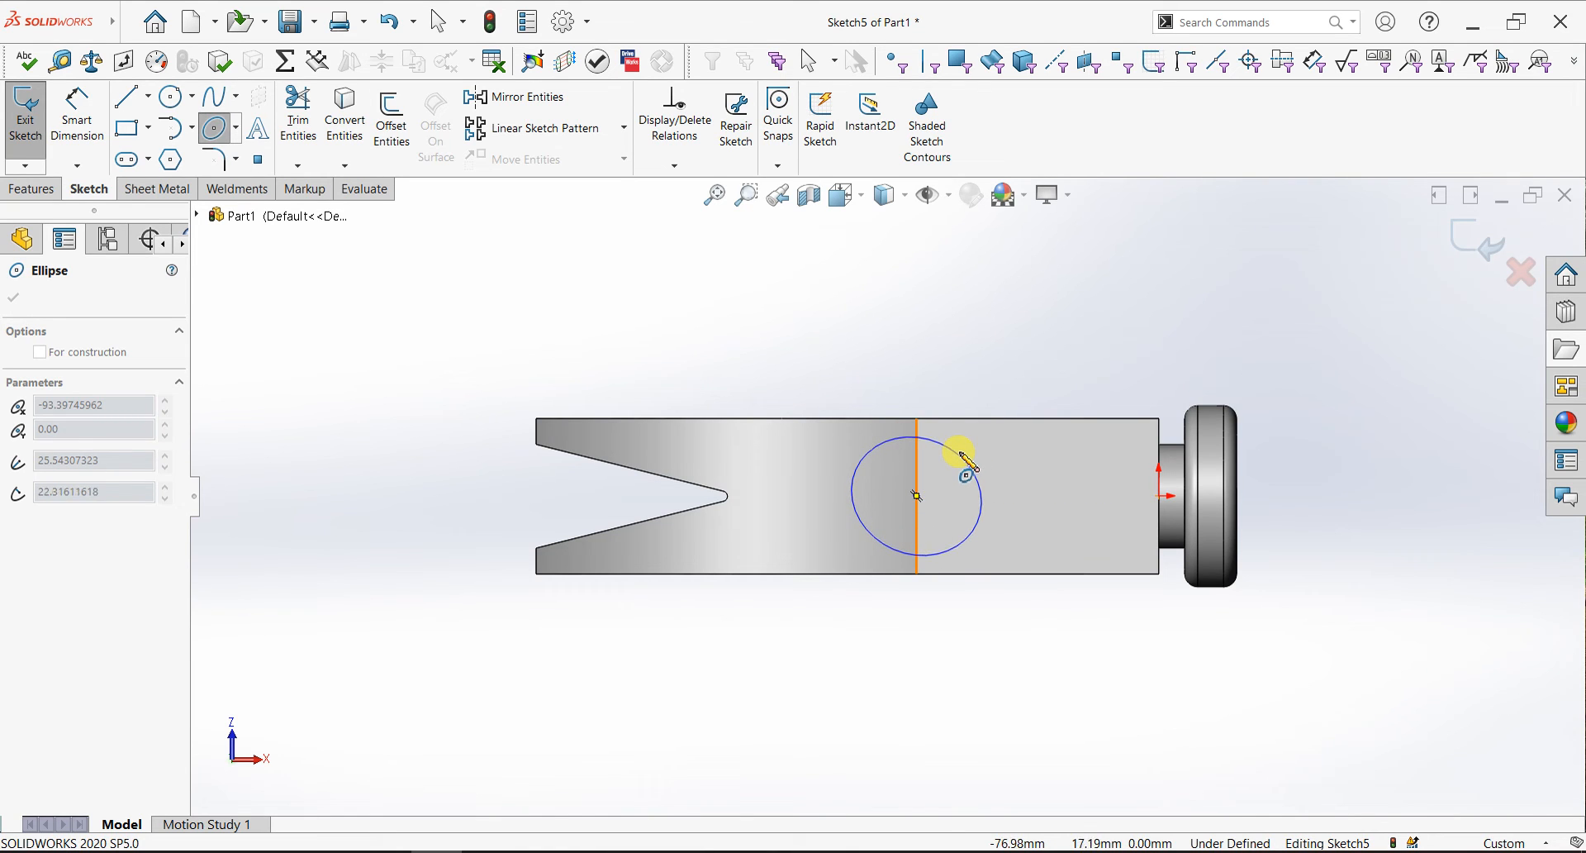
pyautogui.click(960, 452)
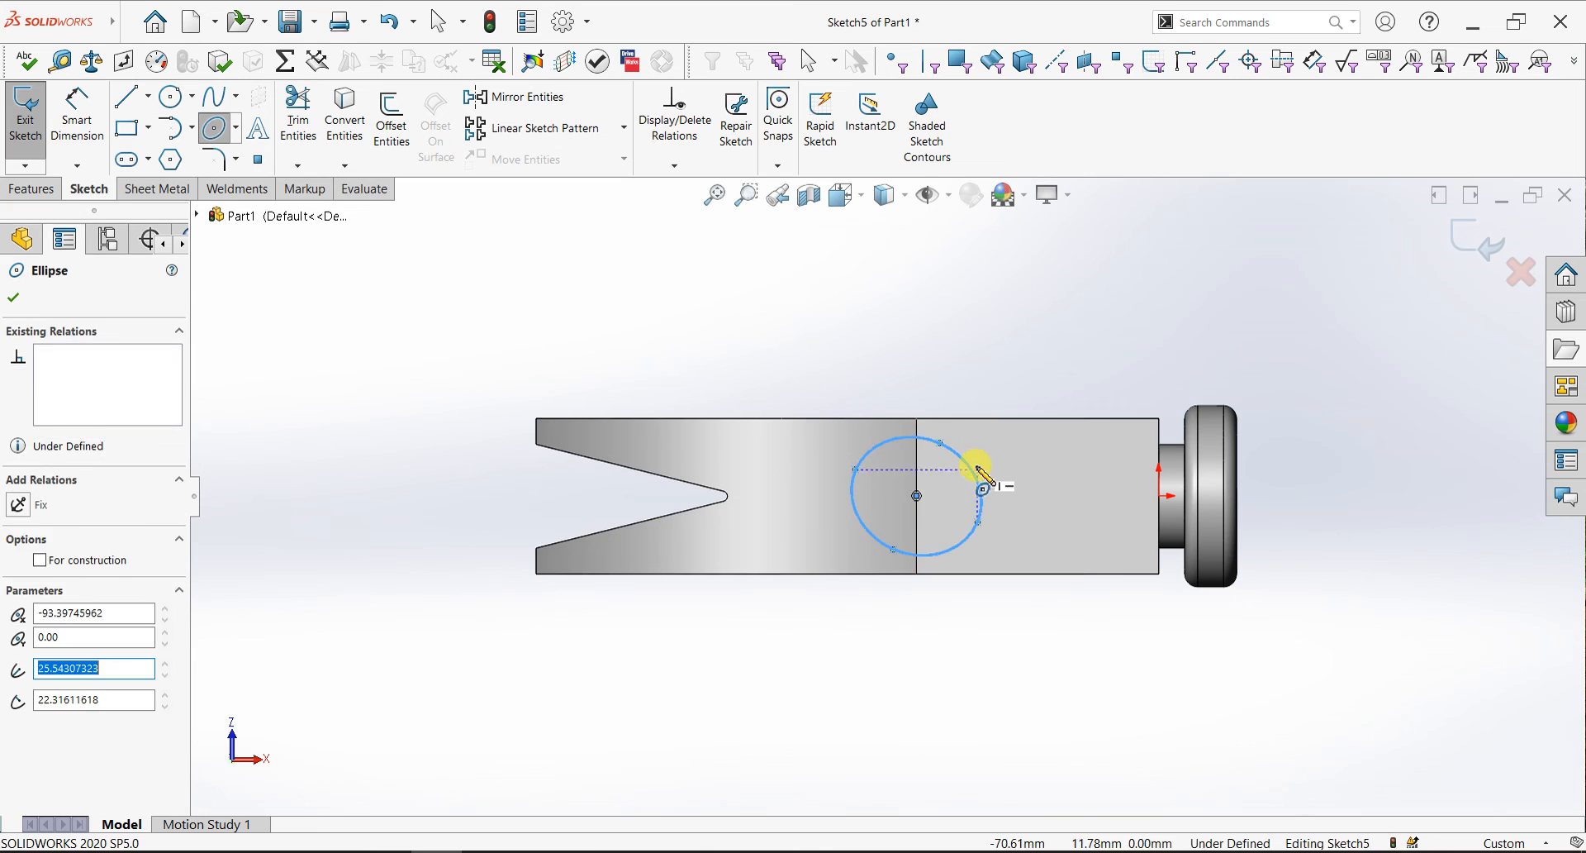
pyautogui.click(855, 469)
pyautogui.keyDown('ctrl'); pyautogui.click(917, 496); pyautogui.keyUp('ctrl')
pyautogui.click(965, 425)
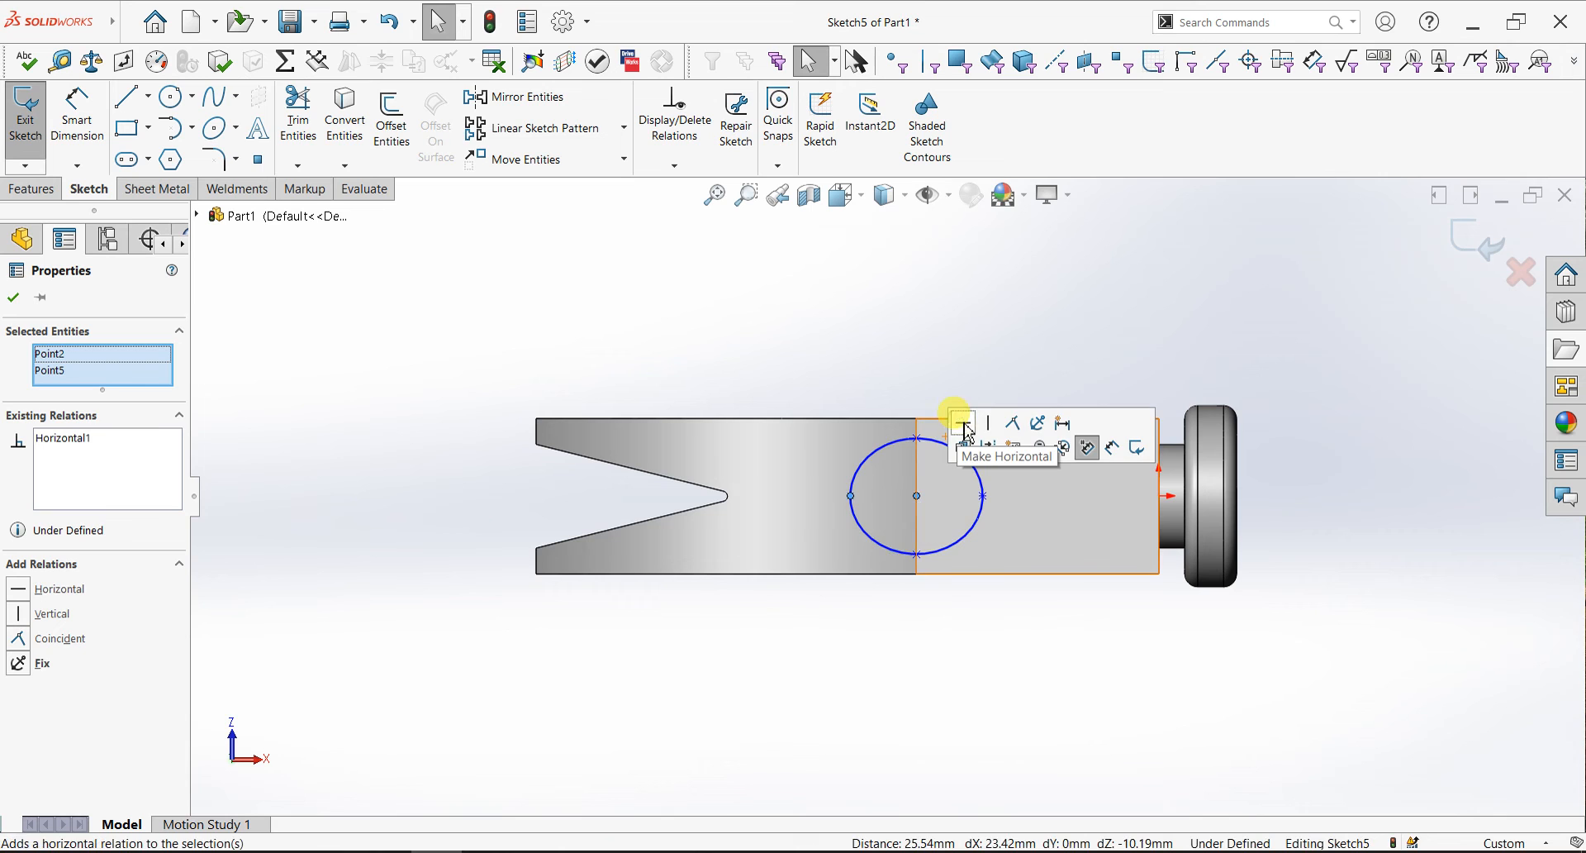
pyautogui.click(13, 298)
# - Dimension the ellipse's short axis across the head's width as 45 mm
pyautogui.click(78, 111)
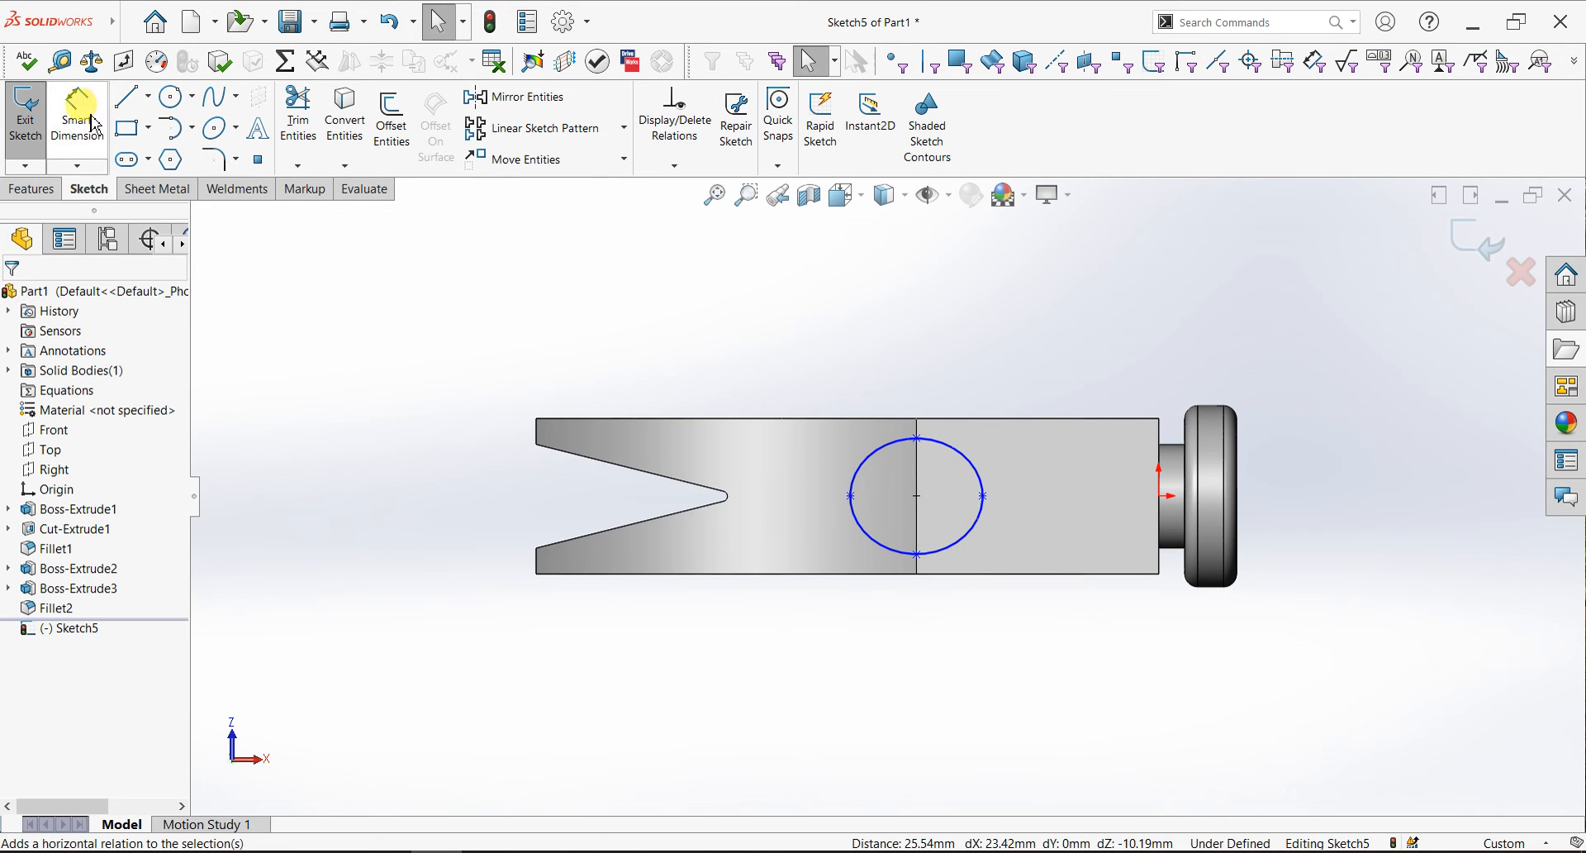
pyautogui.click(921, 433)
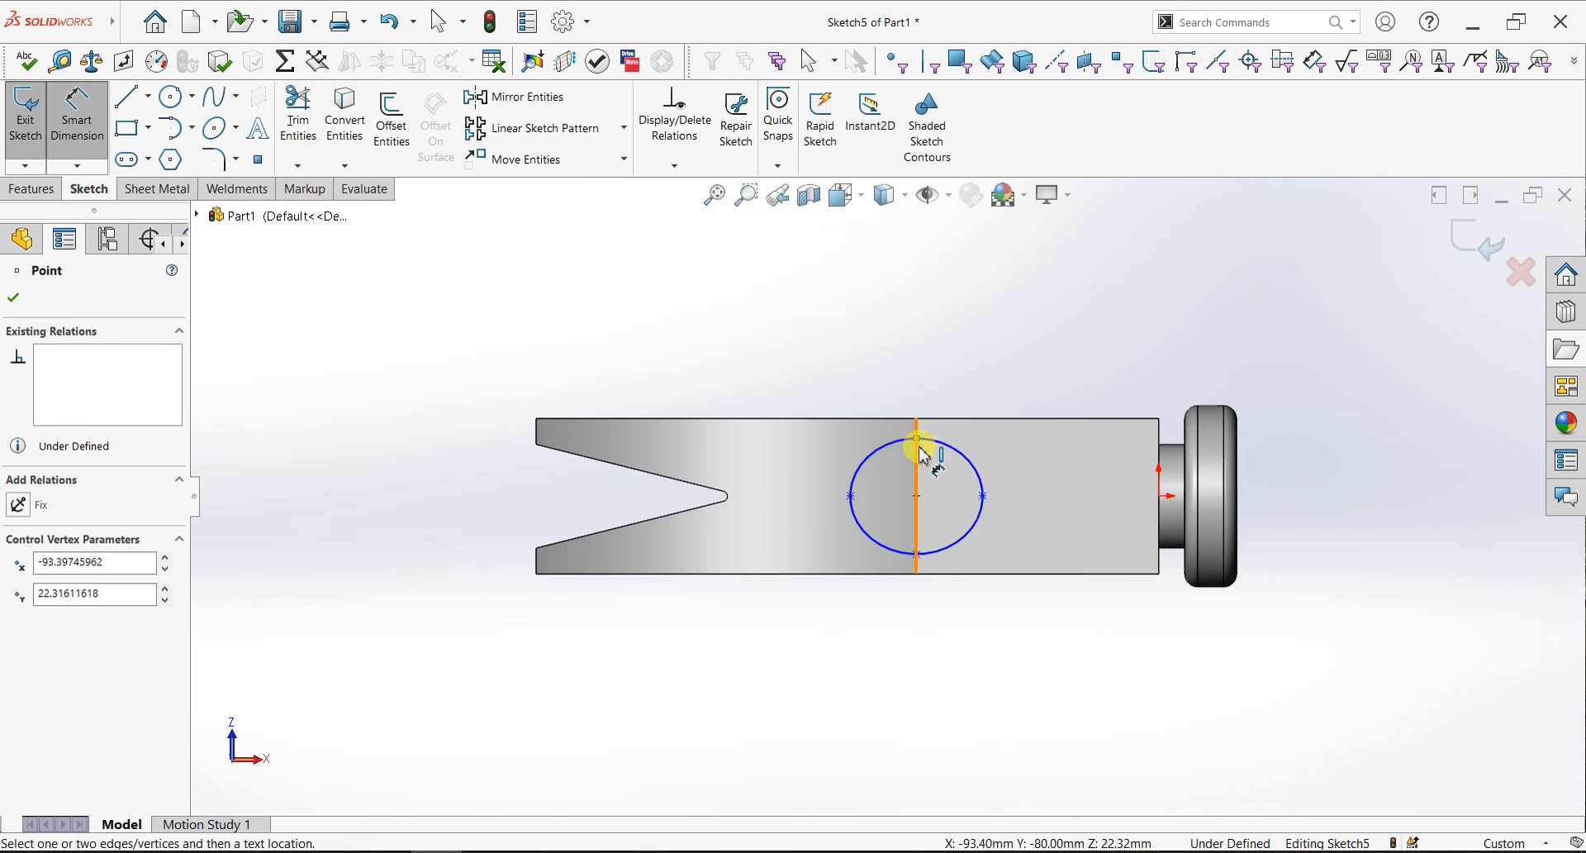
pyautogui.click(918, 553)
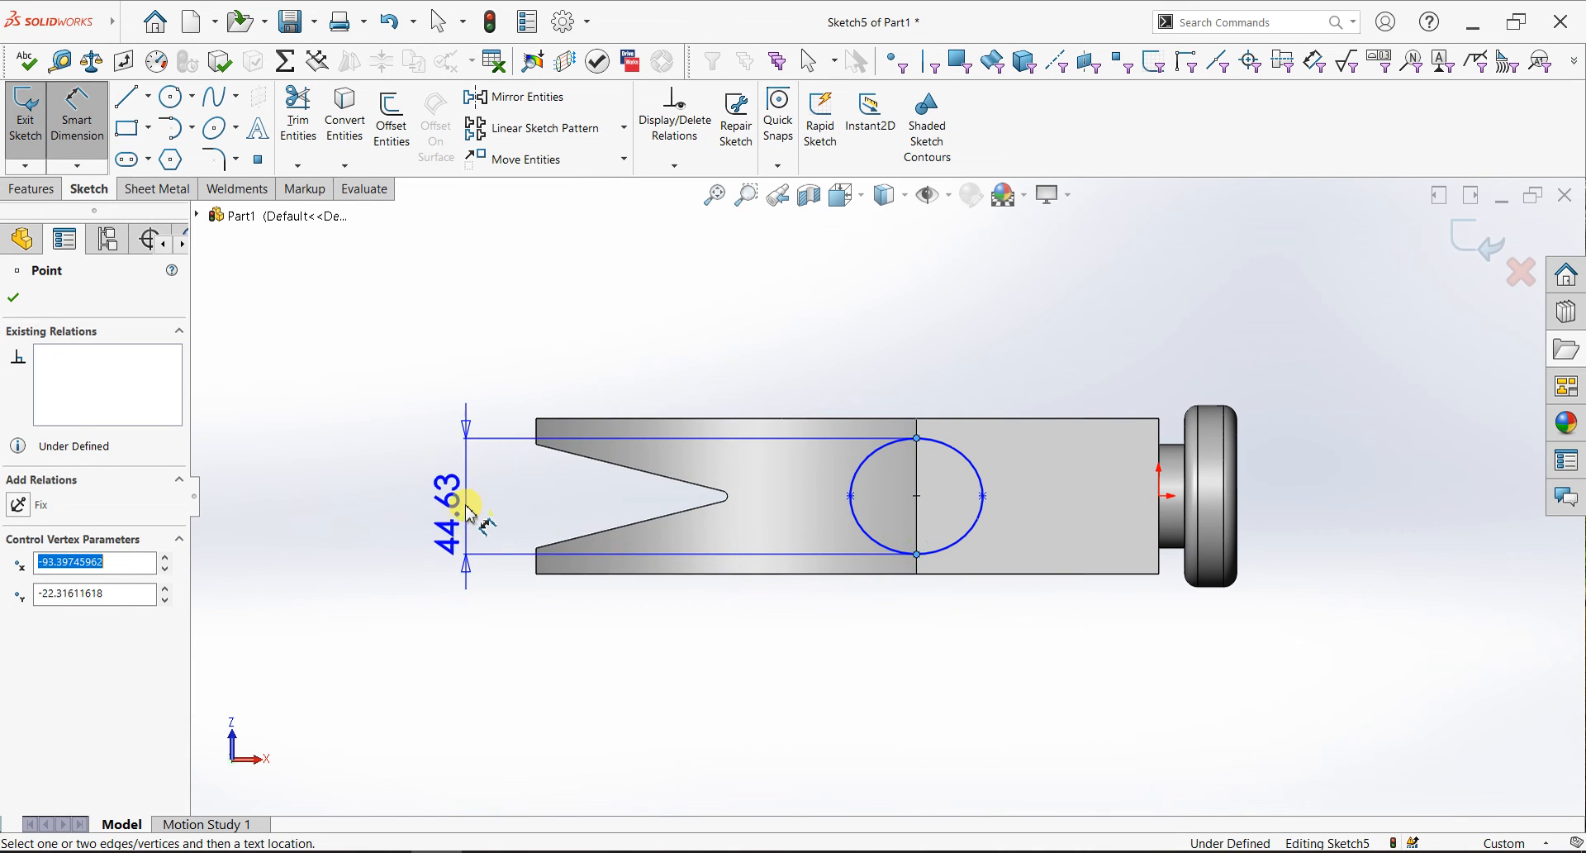
pyautogui.click(471, 504)
pyautogui.press('Return')
pyautogui.scroll(5, 1093, 613)
pyautogui.moveTo(1090, 613); pyautogui.dragTo(1090, 834, button='middle')
pyautogui.moveTo(992, 578); pyautogui.dragTo(963, 655, button='middle')
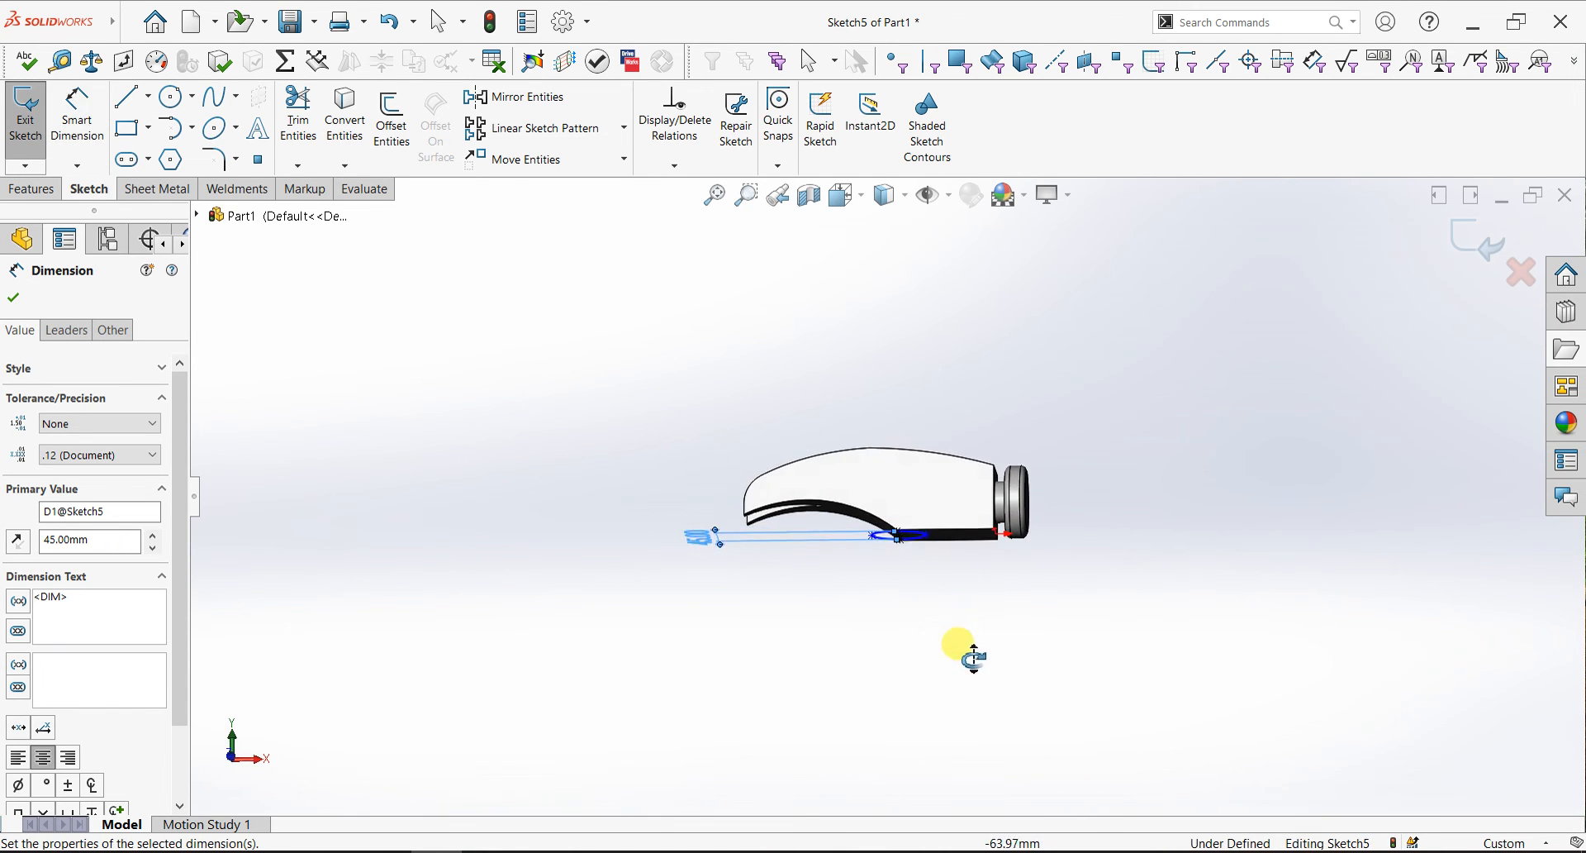
pyautogui.scroll(-3, 995, 581)
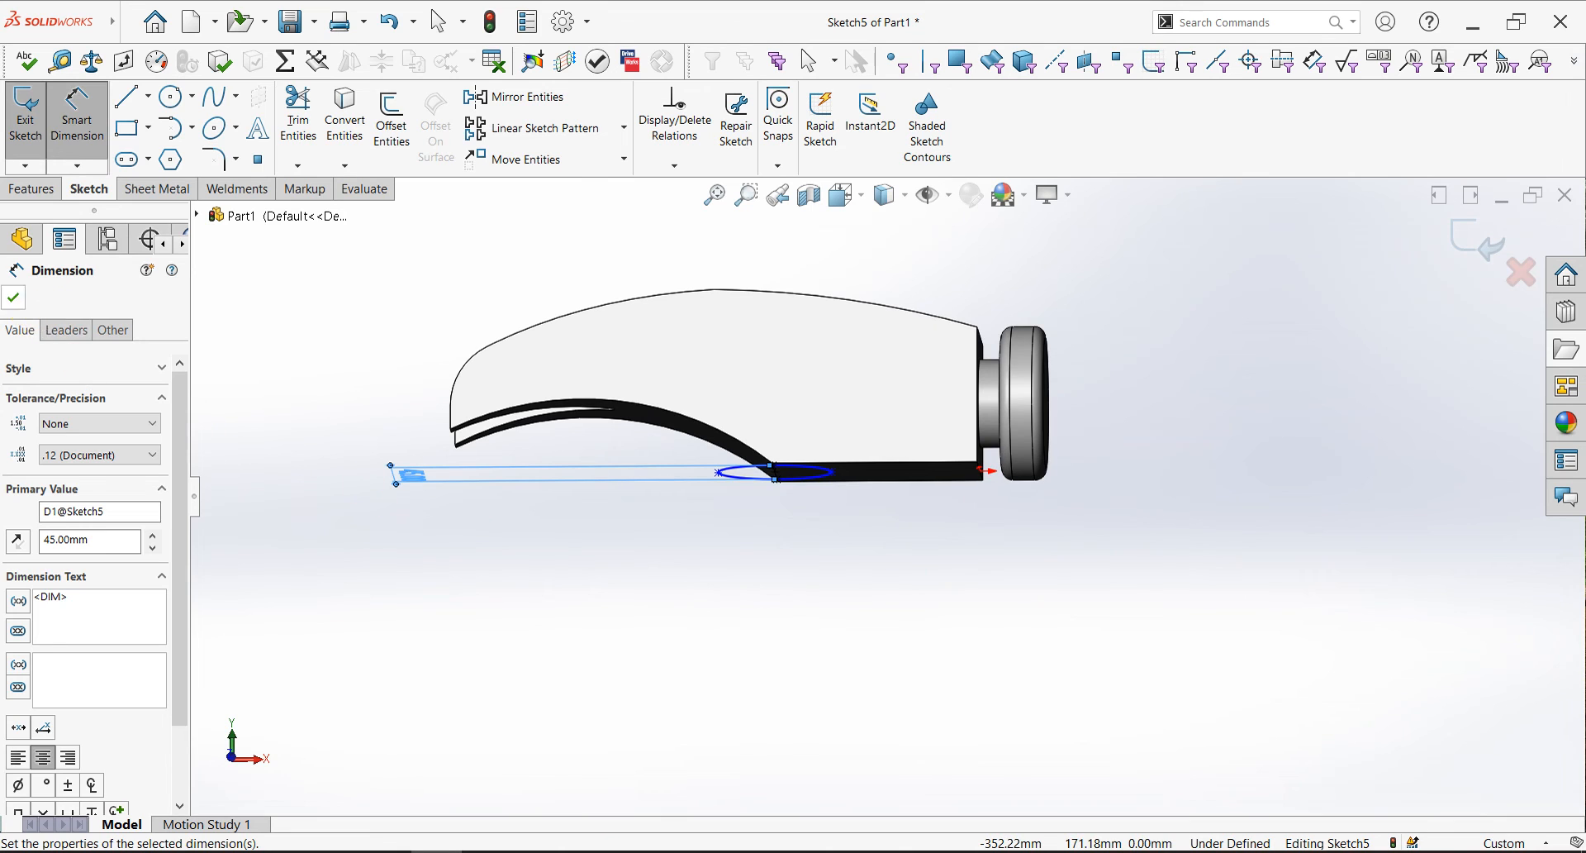
pyautogui.click(13, 298)
# - Extrude the ellipse with the direction reversed so it passes up through the head, with a blind depth of 90 mm
pyautogui.click(31, 188)
pyautogui.click(33, 112)
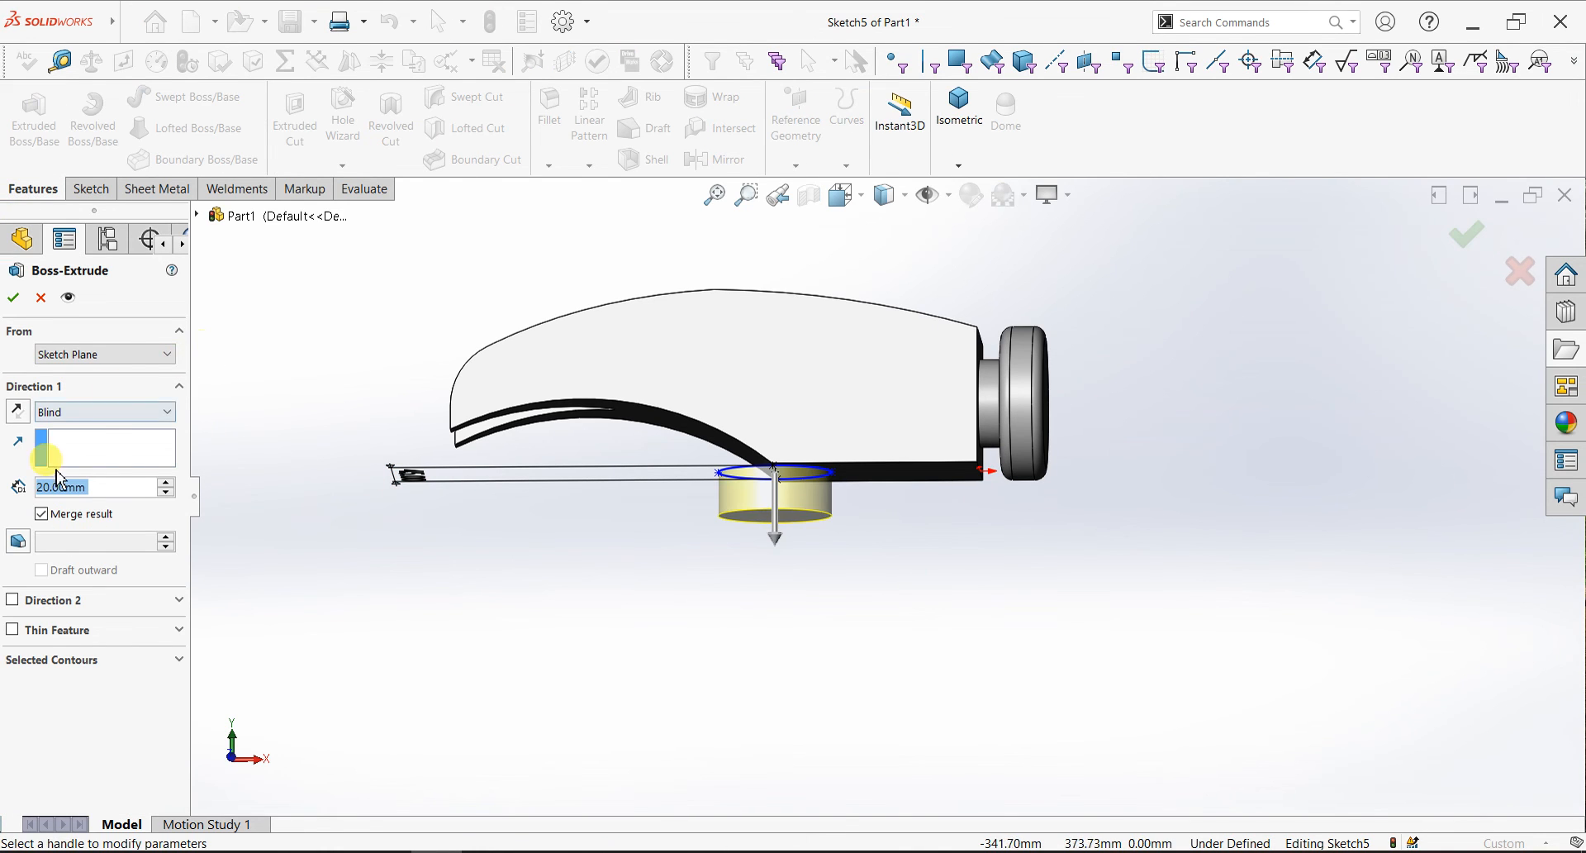
pyautogui.click(22, 413)
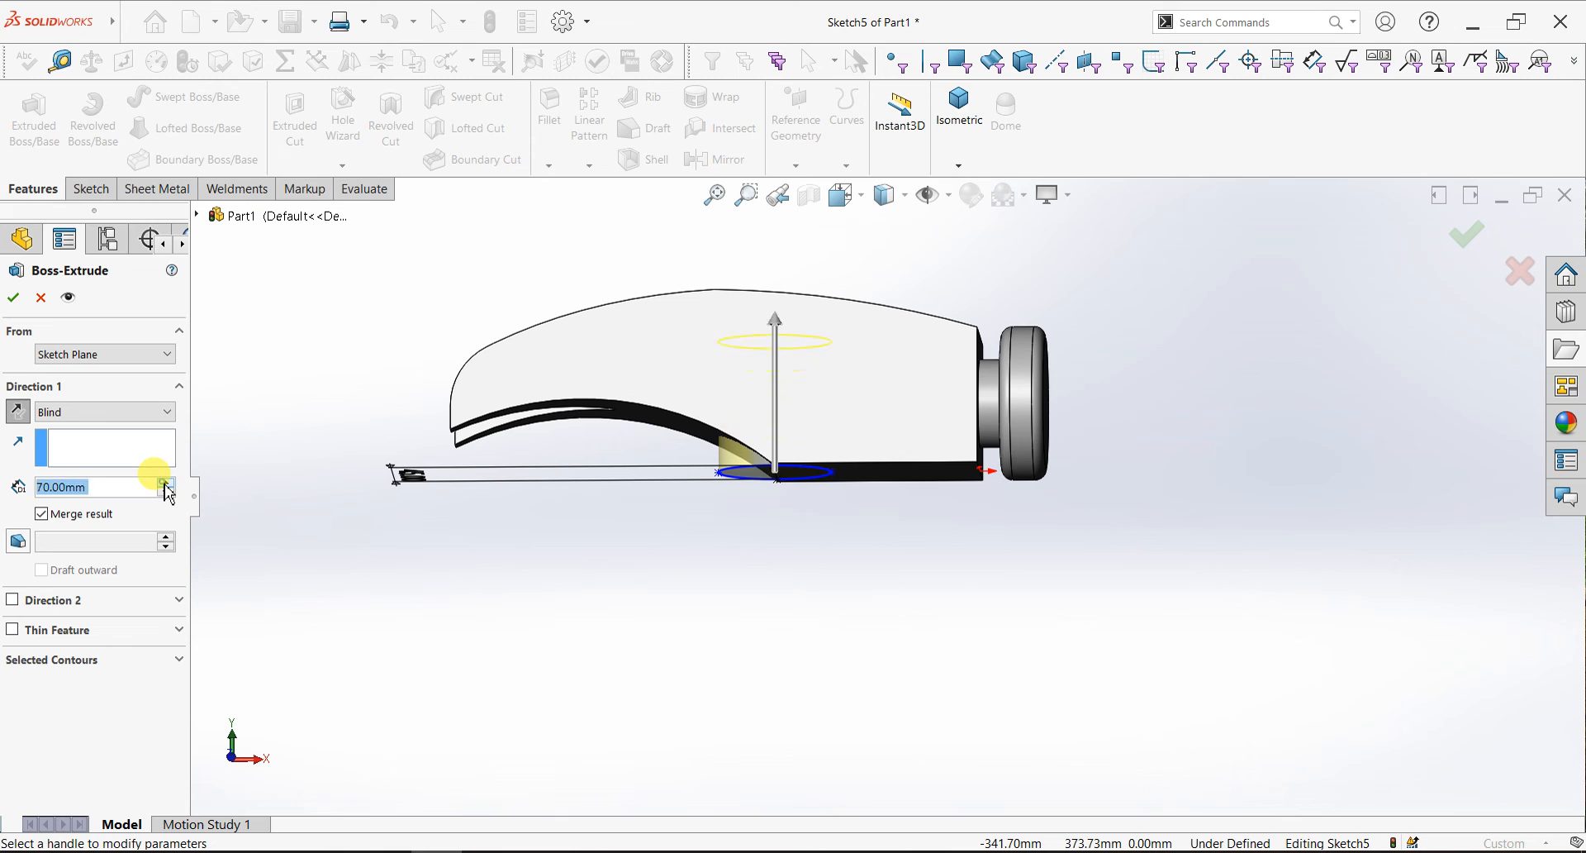
pyautogui.moveTo(618, 467); pyautogui.dragTo(623, 523, button='middle')
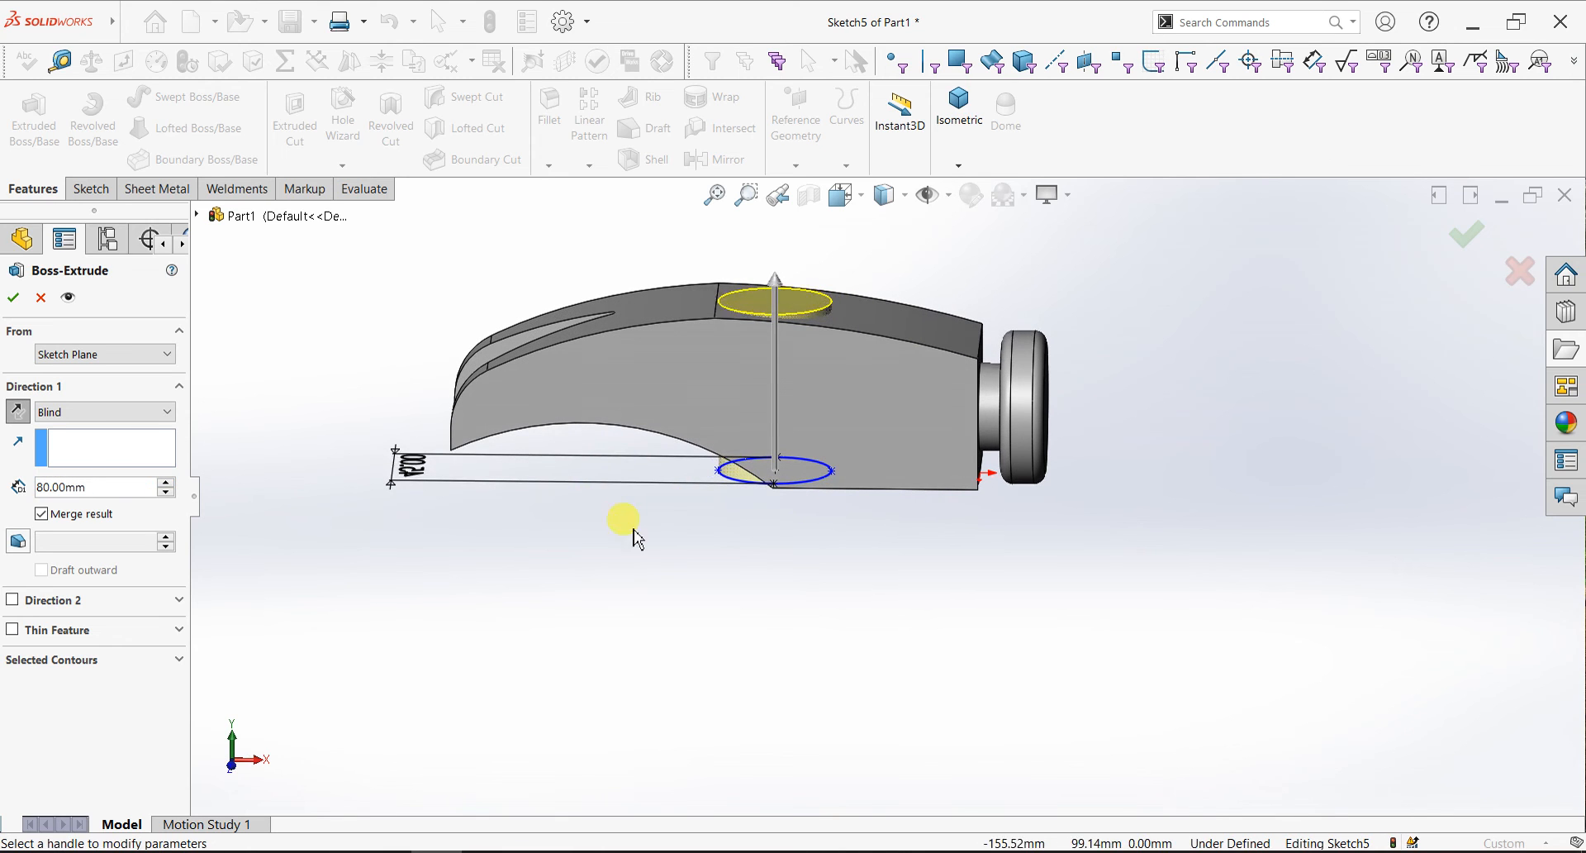
pyautogui.click(166, 483)
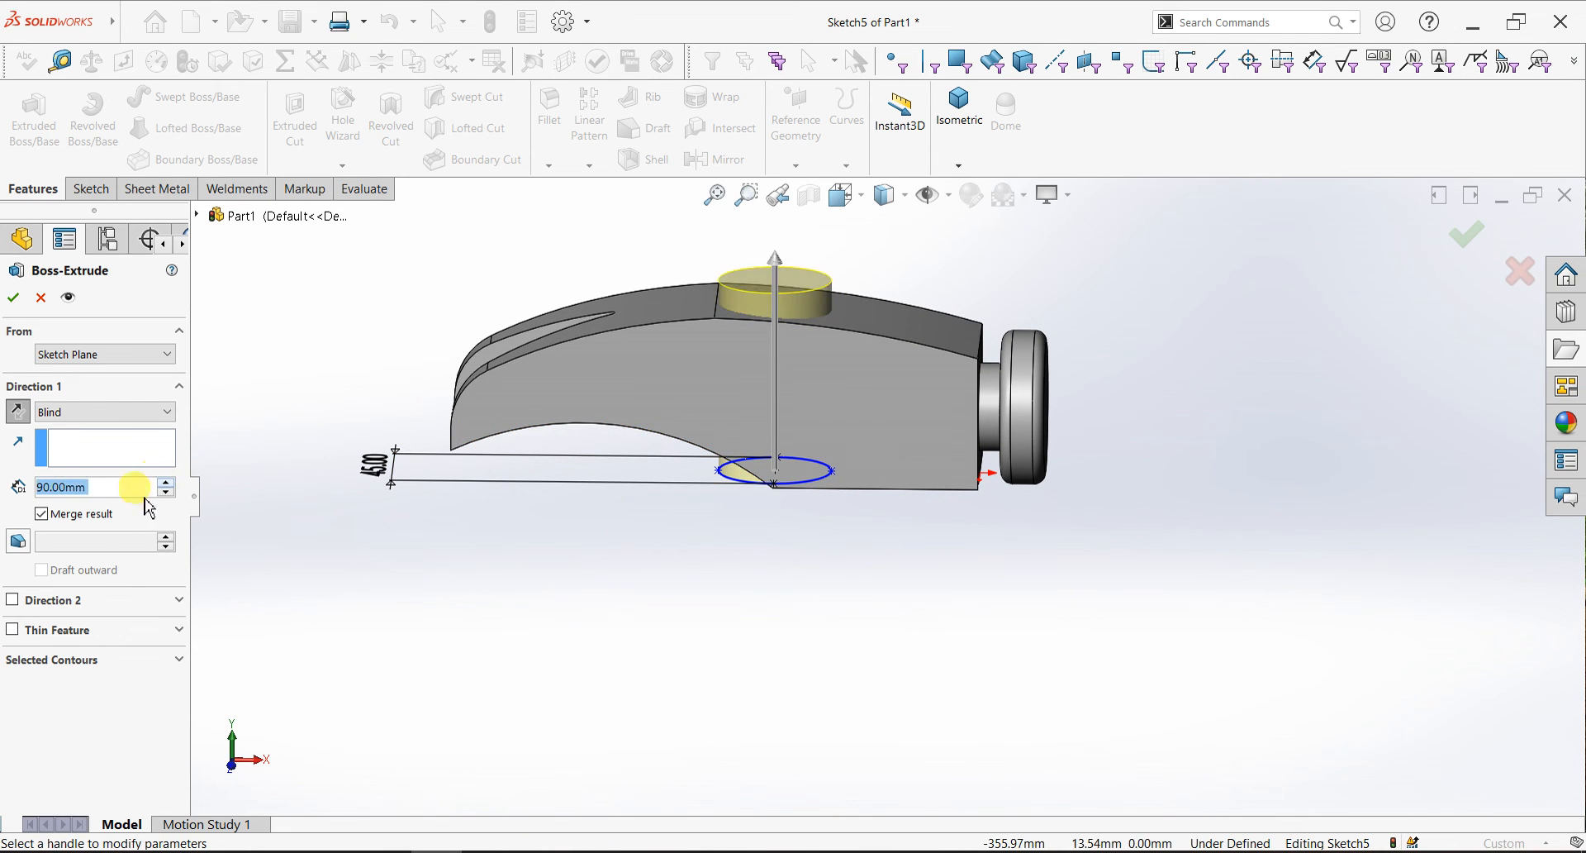
# - Extend the handle extrusion below the head with a second blind direction of 400 mm, and finish it unmerged as a separate body
pyautogui.click(15, 601)
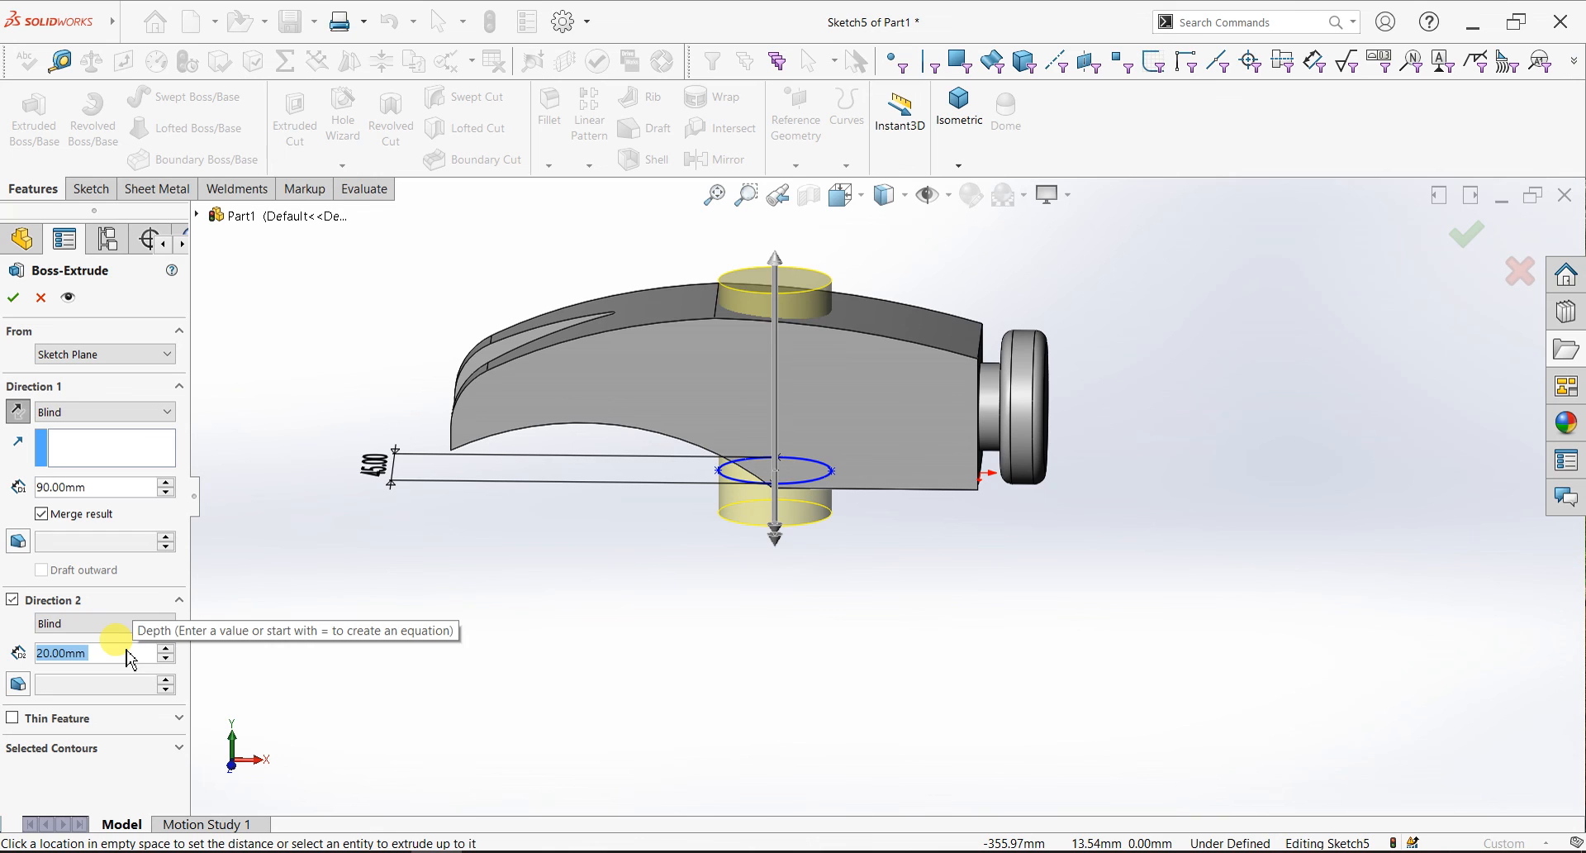
pyautogui.write('150')
pyautogui.press('Return')
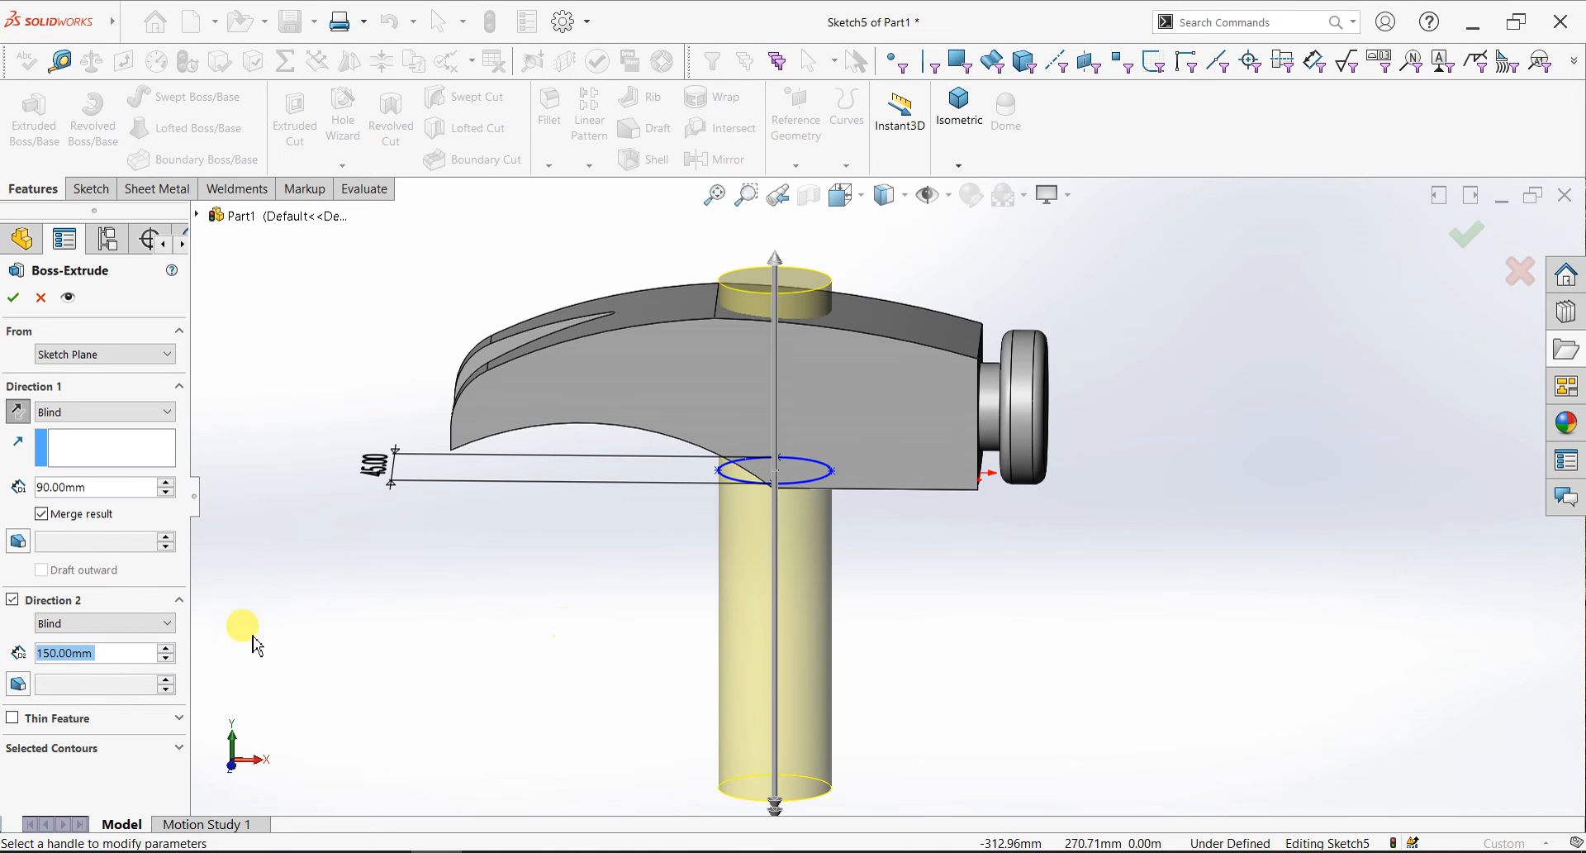
pyautogui.write('300')
pyautogui.press('Return')
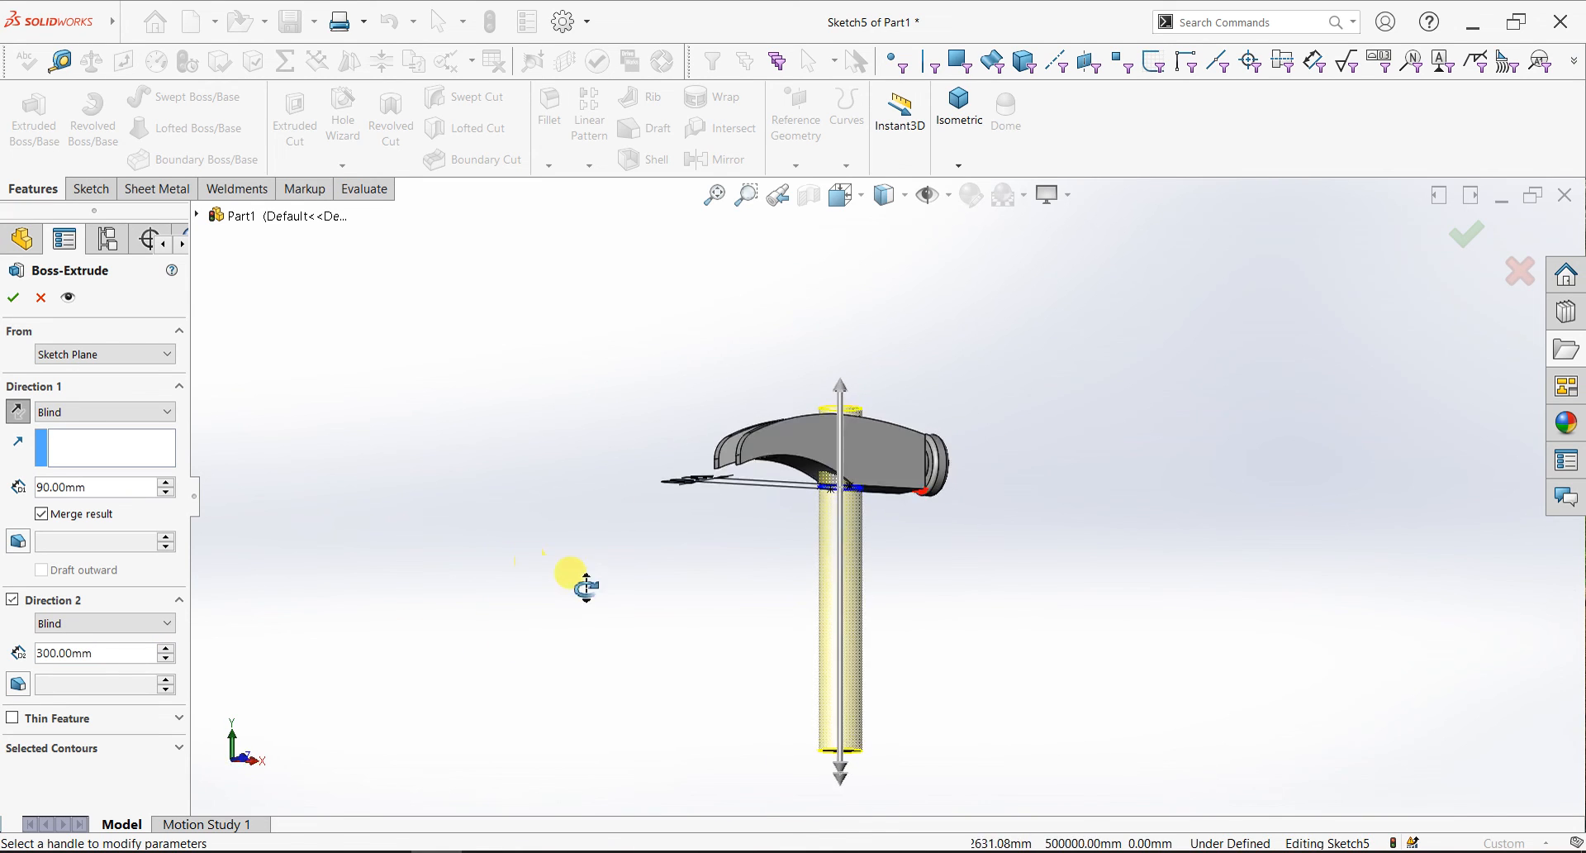
pyautogui.click(166, 647)
pyautogui.click(167, 649)
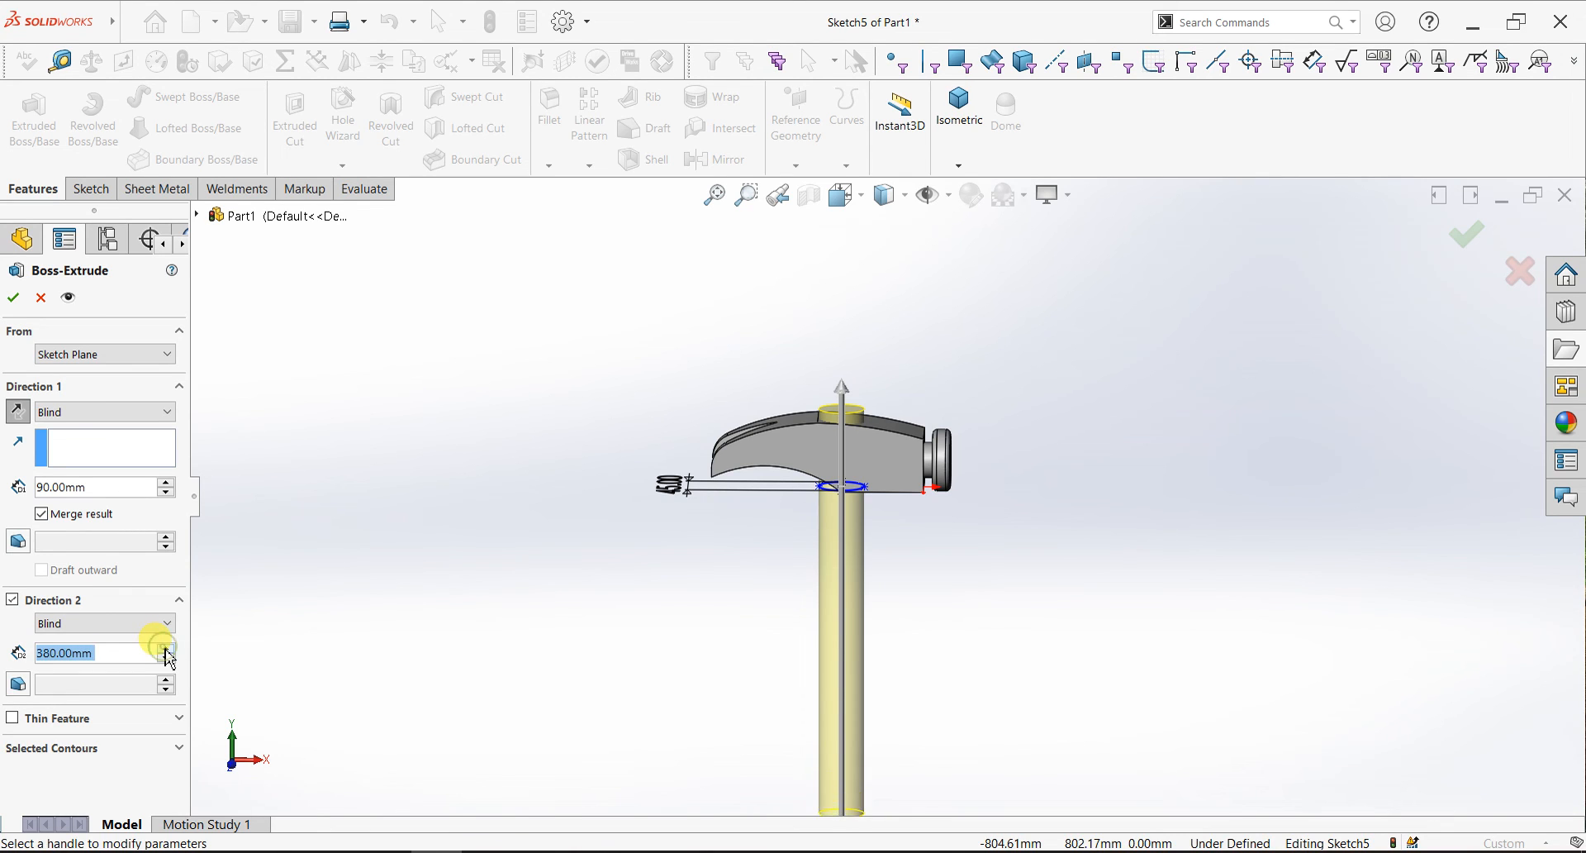
pyautogui.scroll(2, 482, 624)
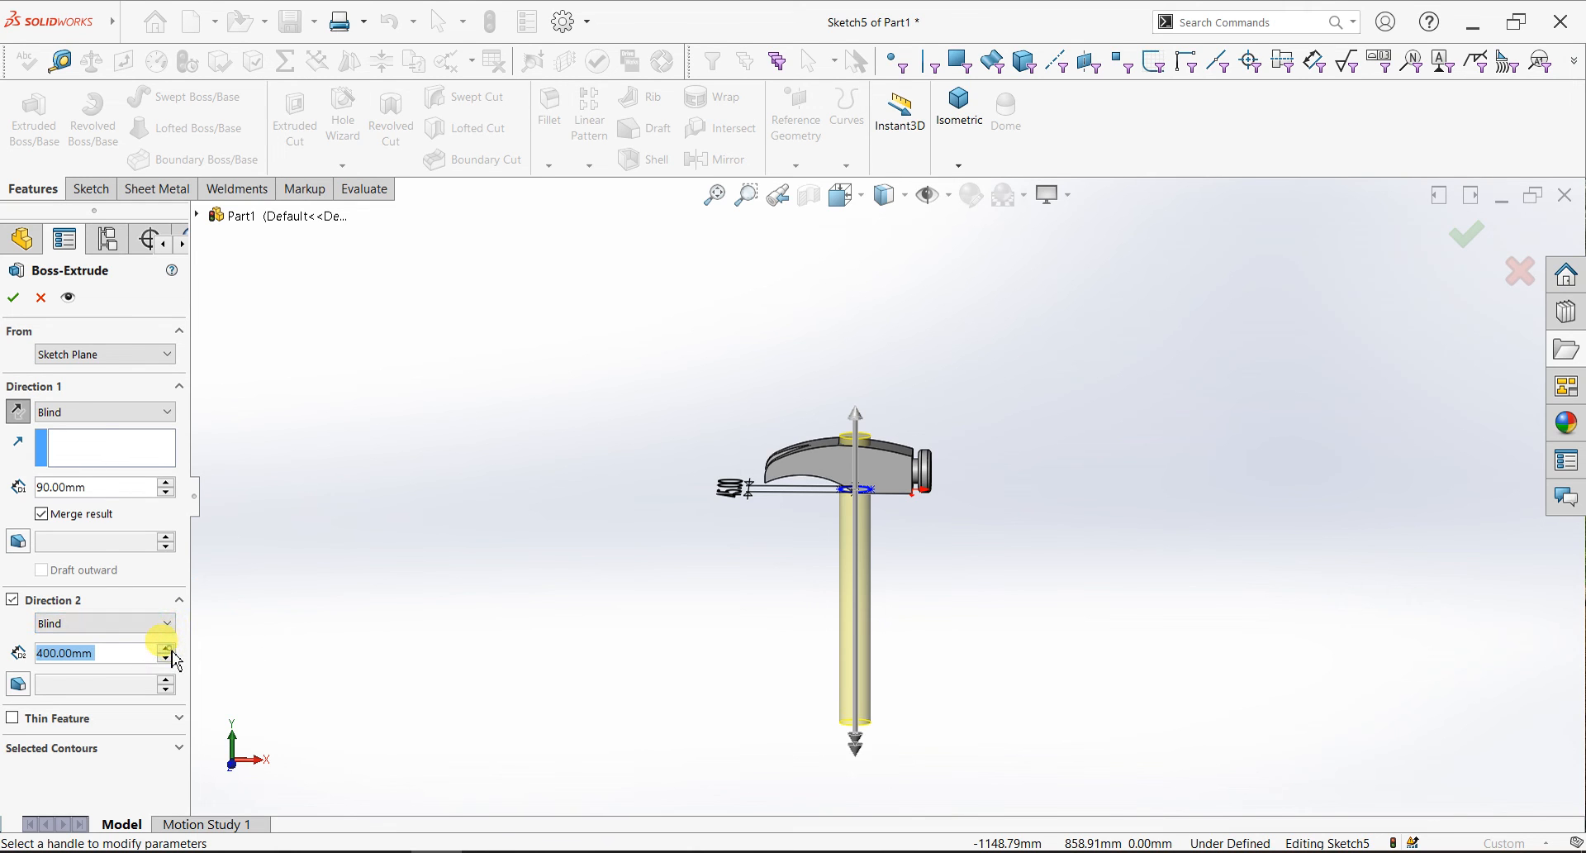
pyautogui.moveTo(702, 617); pyautogui.dragTo(748, 636, button='middle')
pyautogui.scroll(-4, 1005, 483)
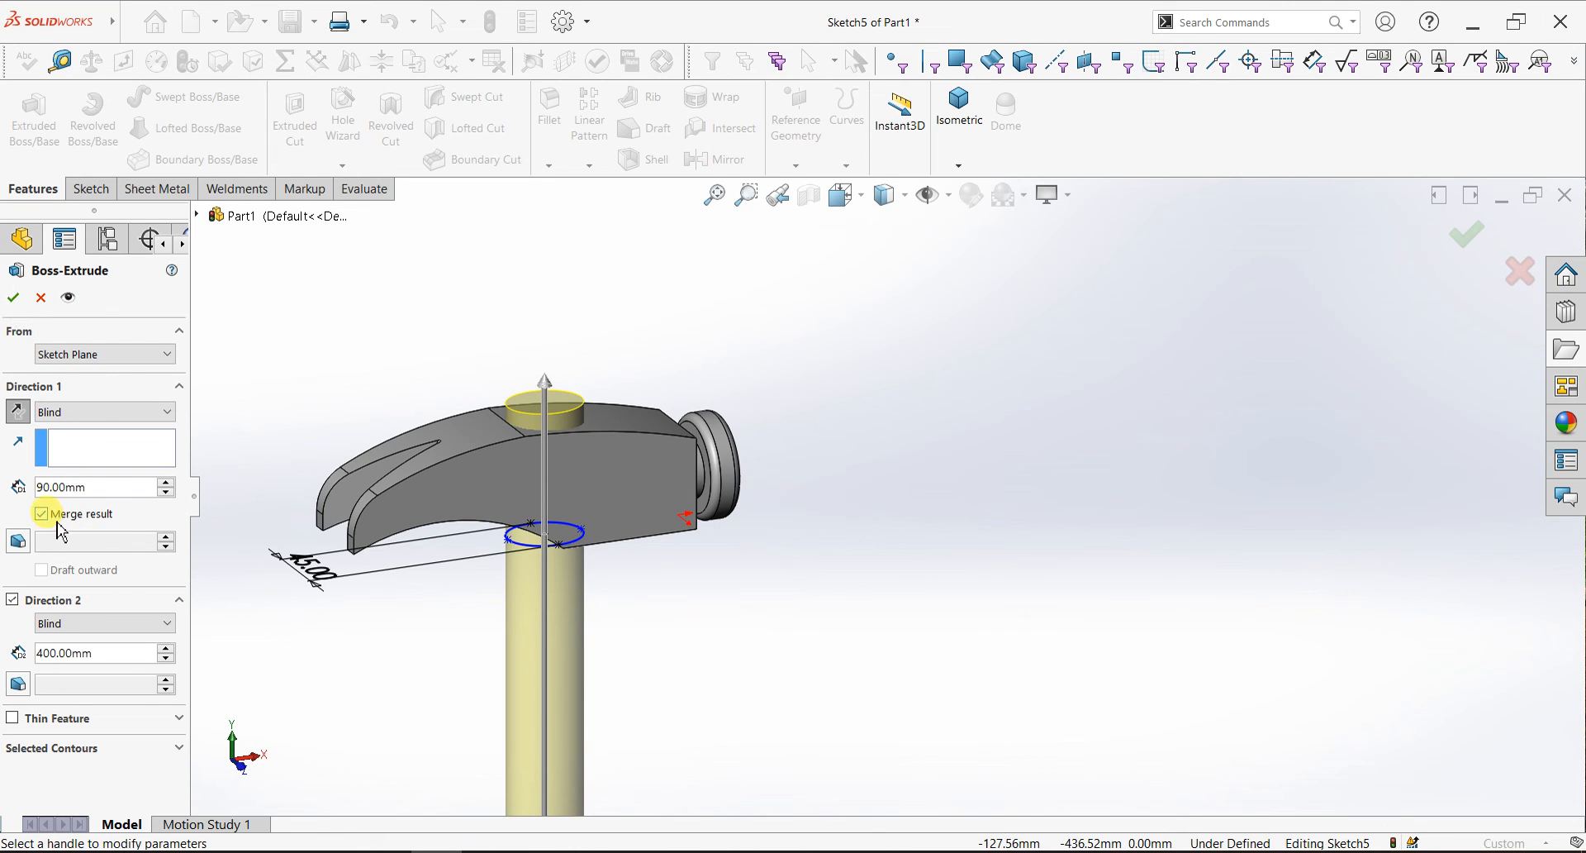
pyautogui.click(13, 298)
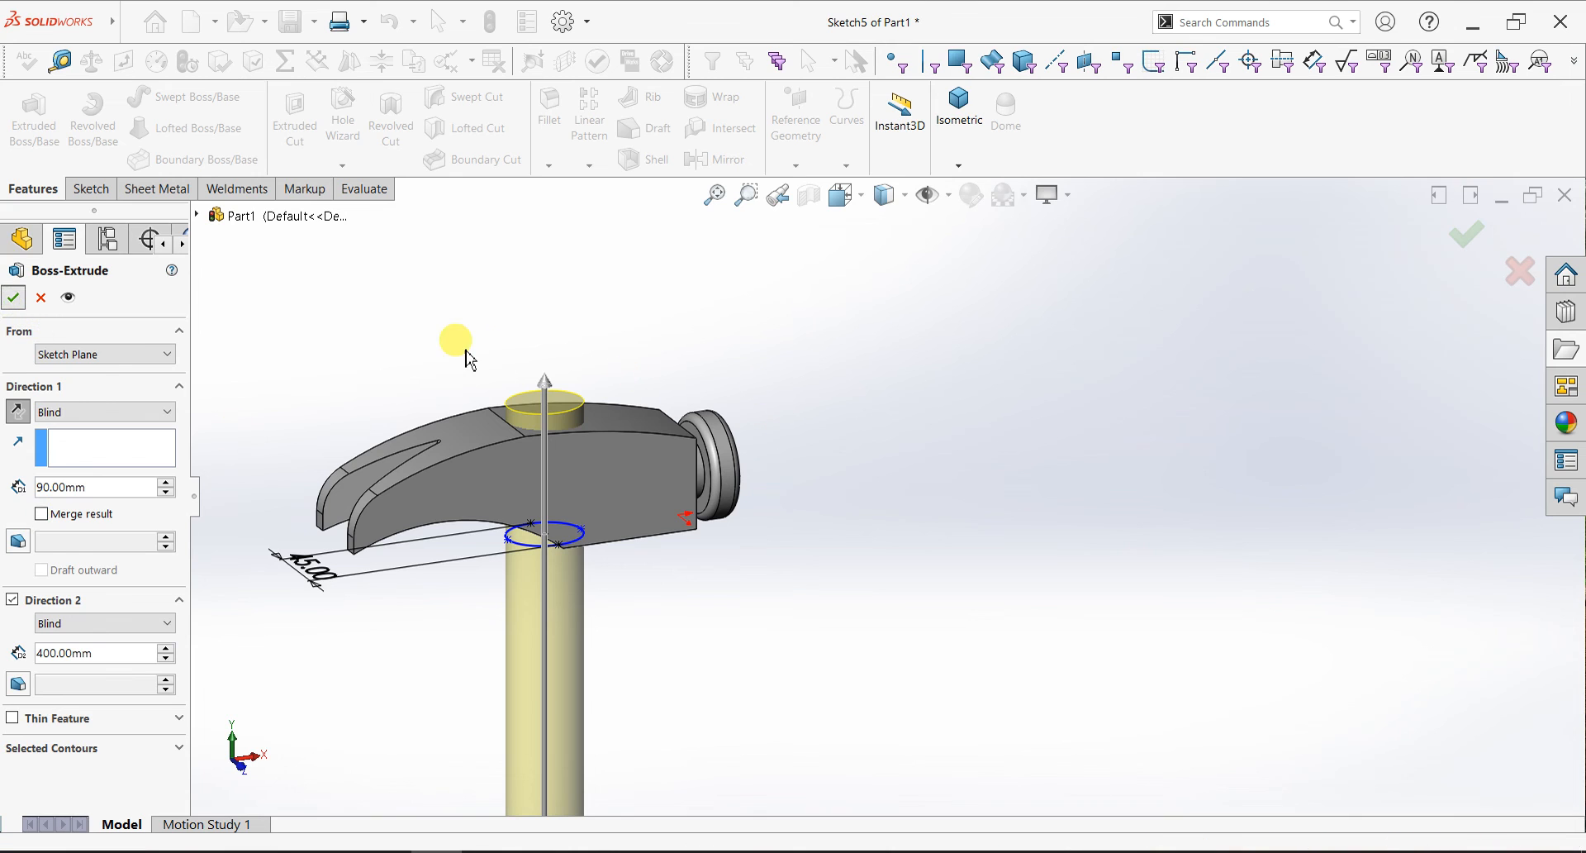
# - Fillet the elliptical edge of the handle's upper end, above the head, with a 5 mm radius
pyautogui.scroll(-6, 616, 418)
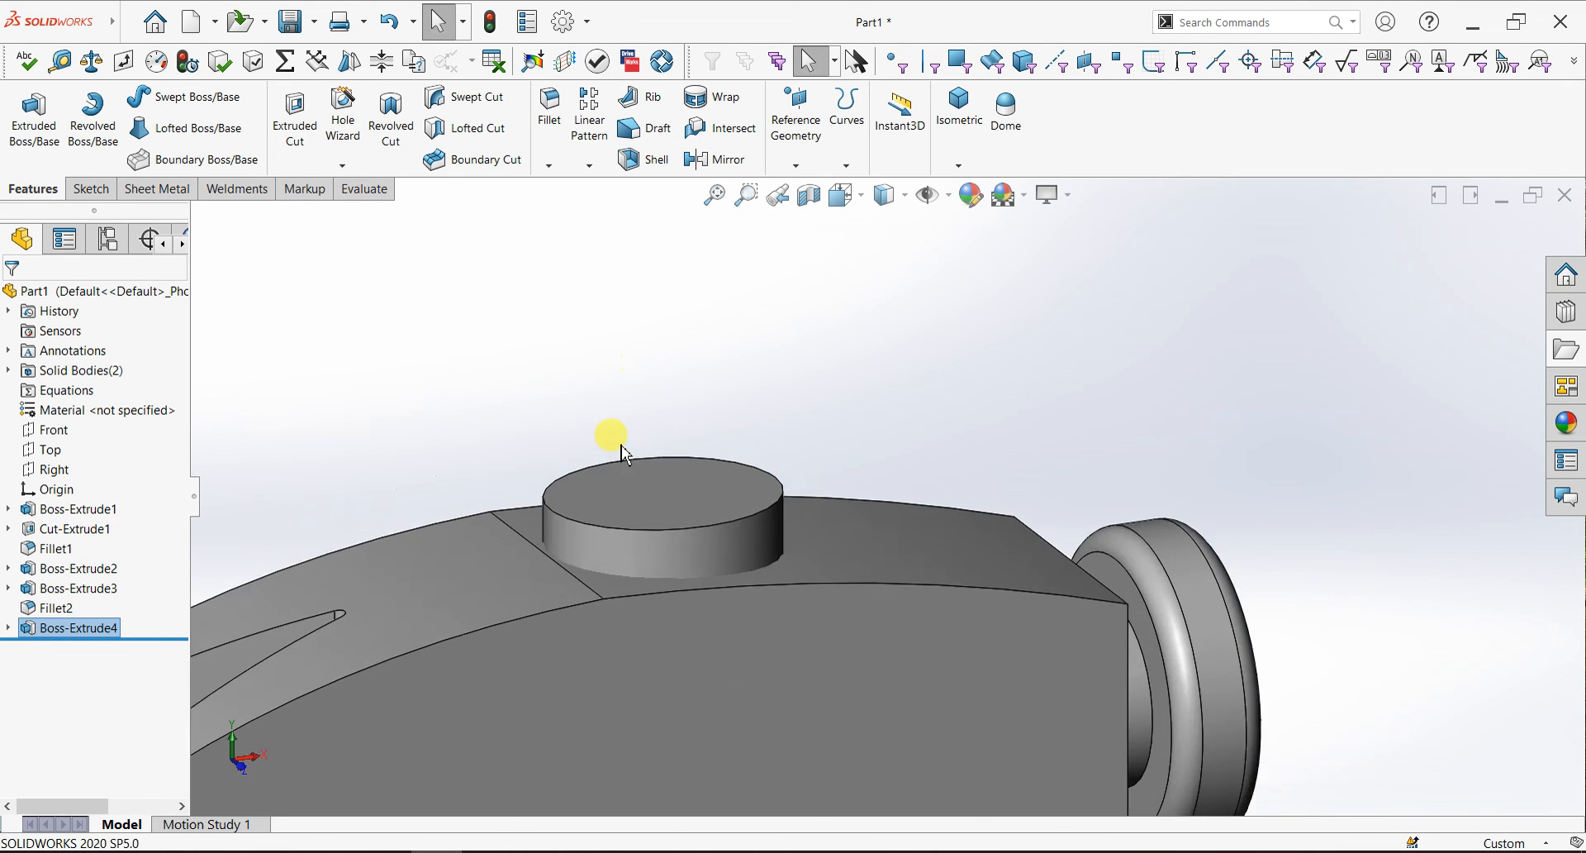
pyautogui.click(559, 130)
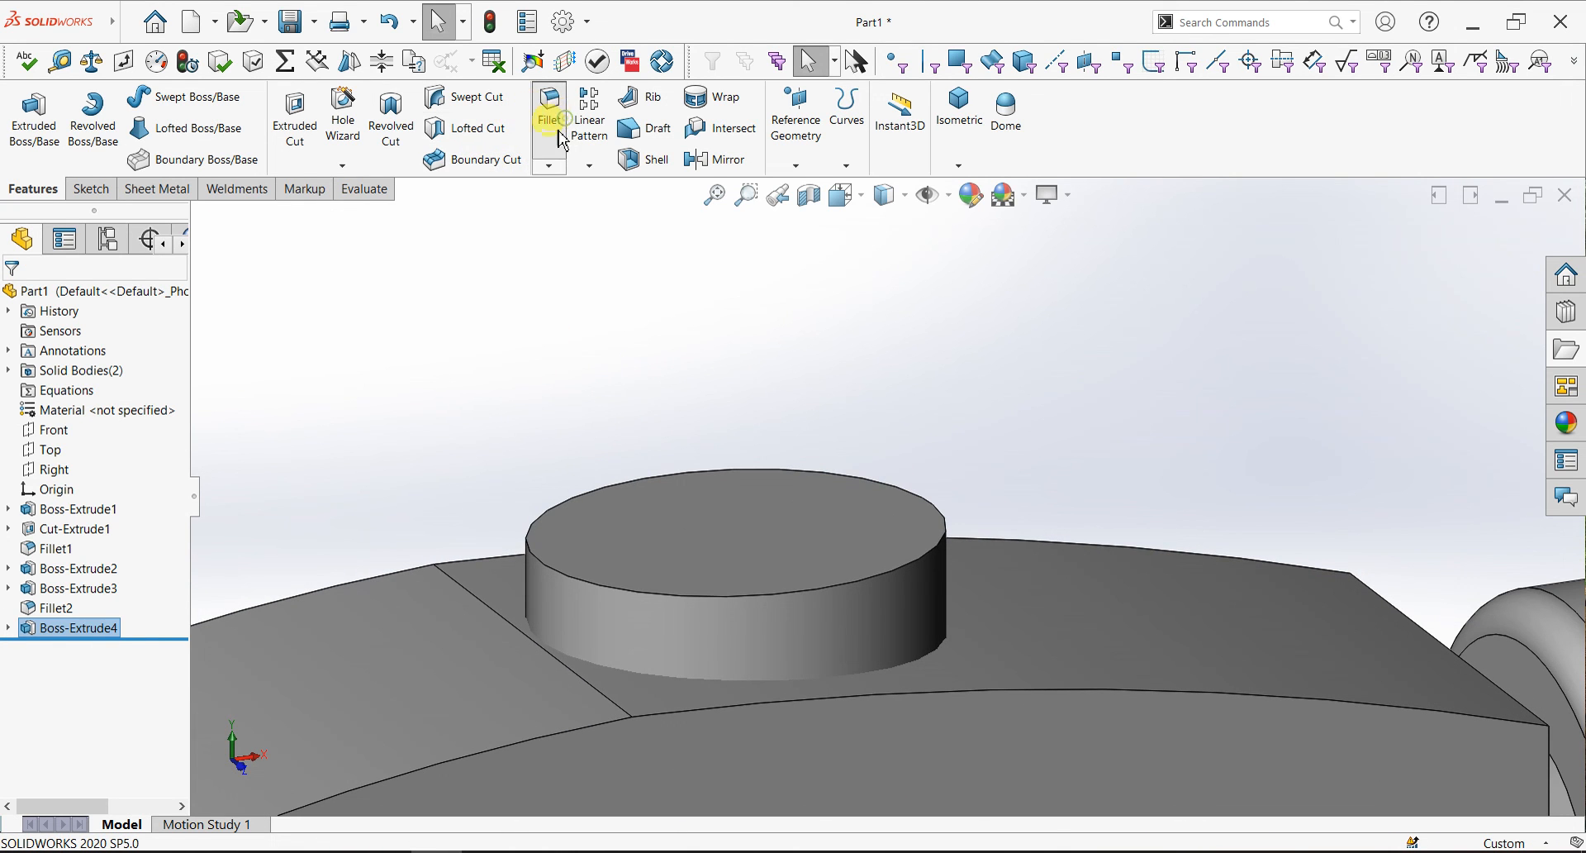
pyautogui.click(758, 589)
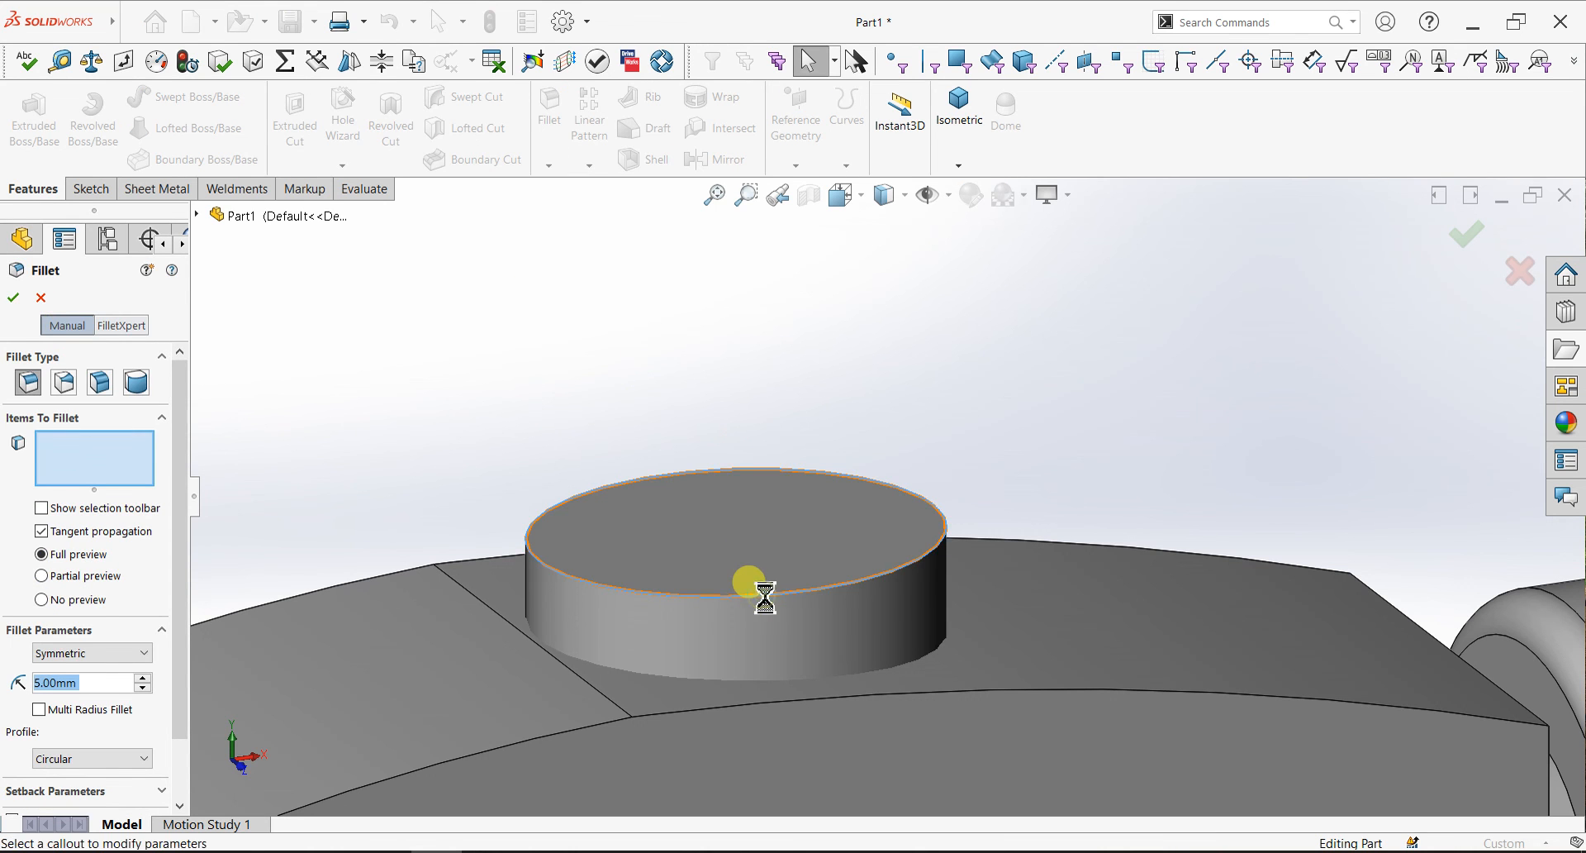
pyautogui.click(14, 298)
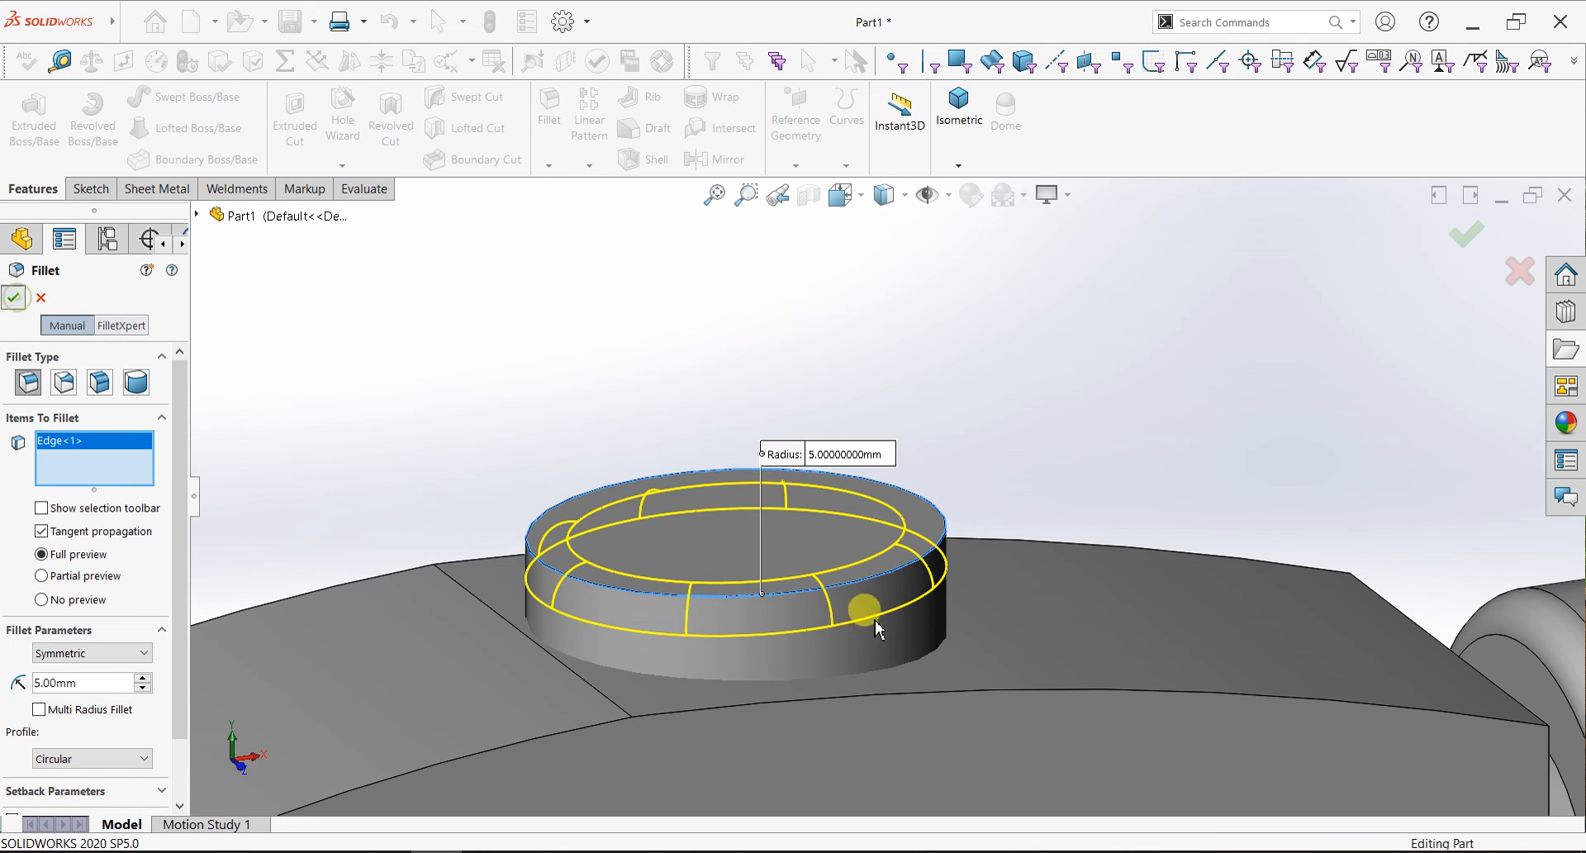
# - Fillet the elliptical edge at the handle's lower end with a 5 mm radius
pyautogui.scroll(8, 859, 593)
pyautogui.scroll(-2, 876, 628)
pyautogui.scroll(2, 885, 605)
pyautogui.click(552, 115)
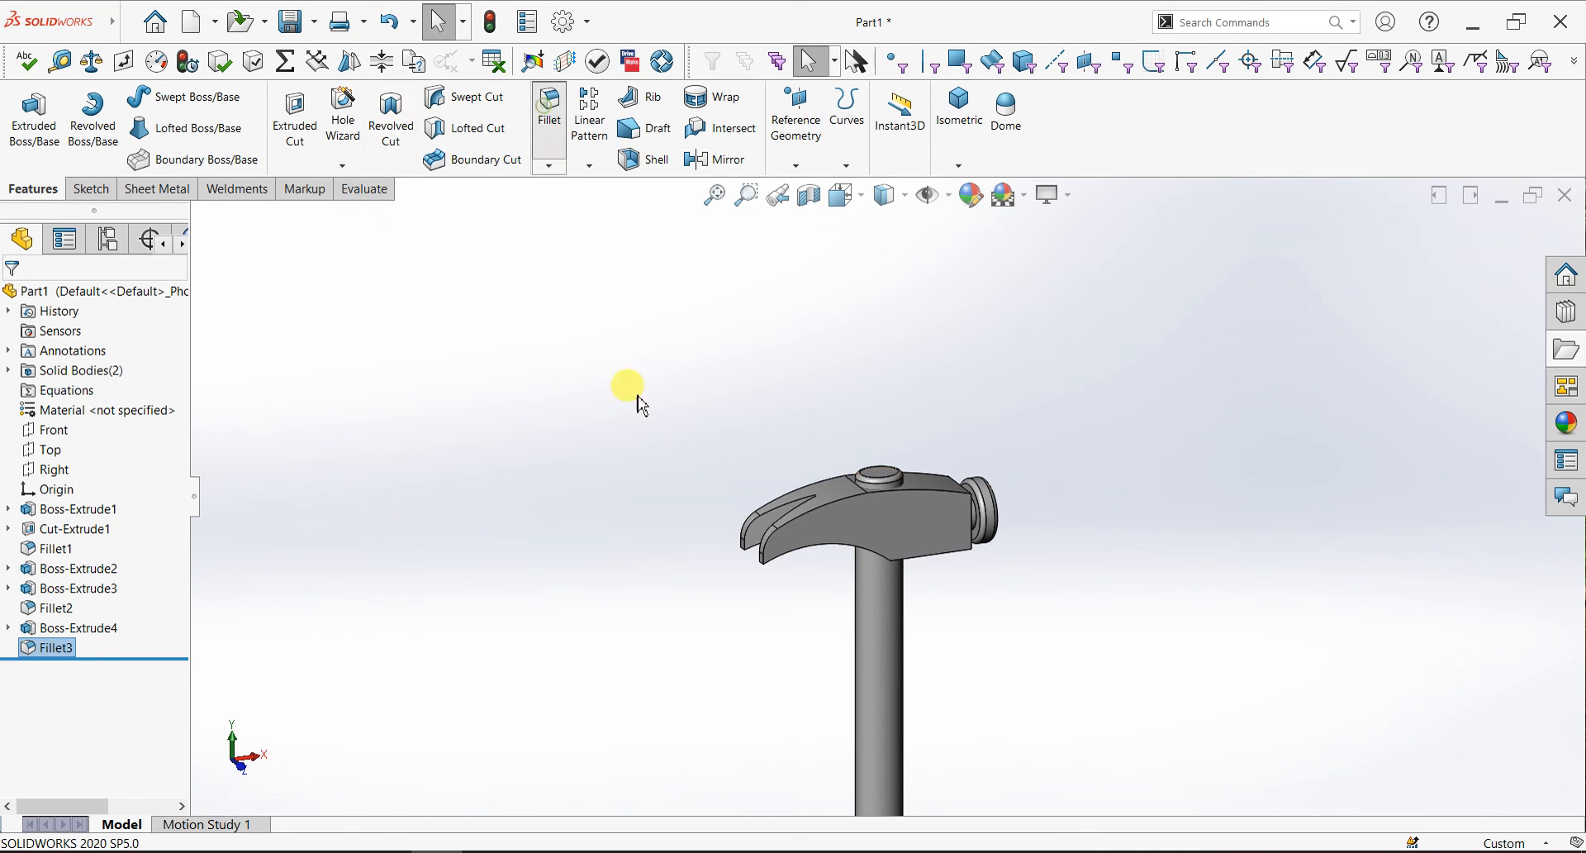
pyautogui.scroll(-3, 905, 630)
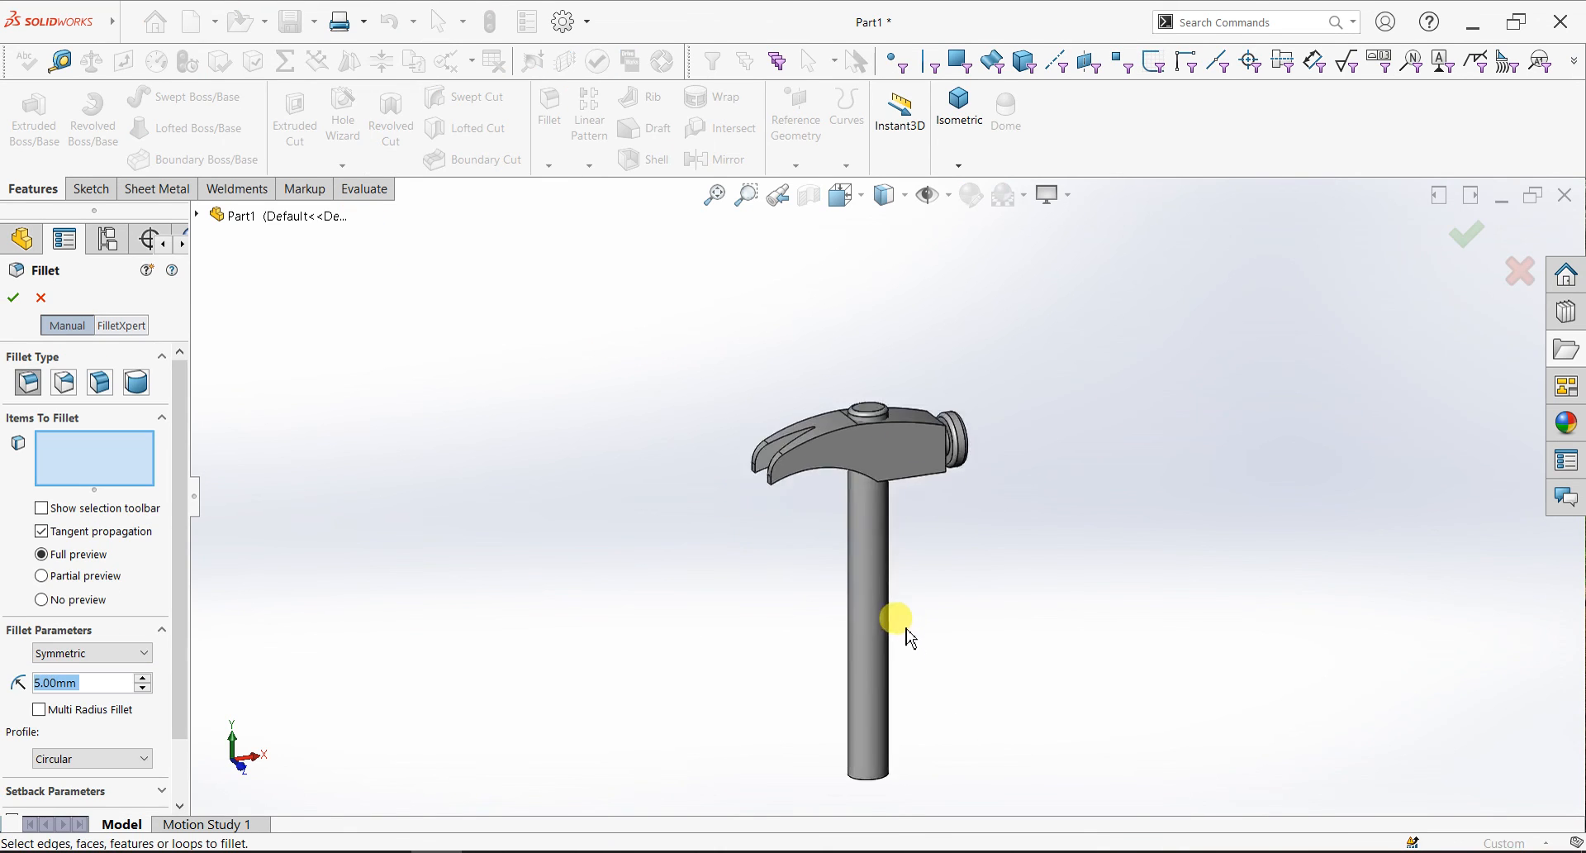
pyautogui.scroll(4, 909, 750)
pyautogui.scroll(-4, 882, 699)
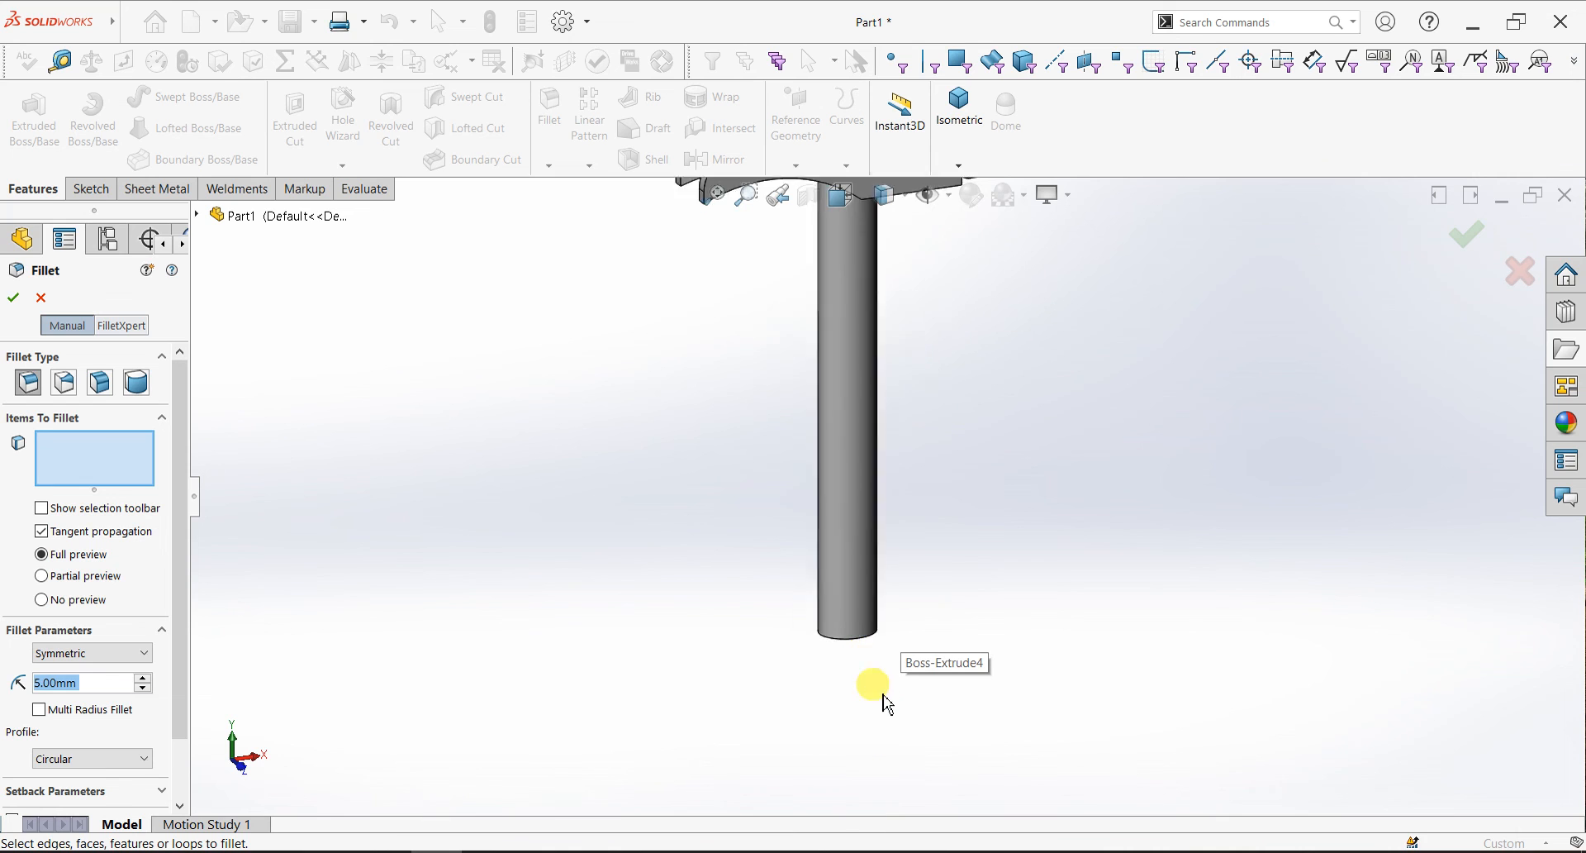
pyautogui.click(848, 623)
pyautogui.click(14, 298)
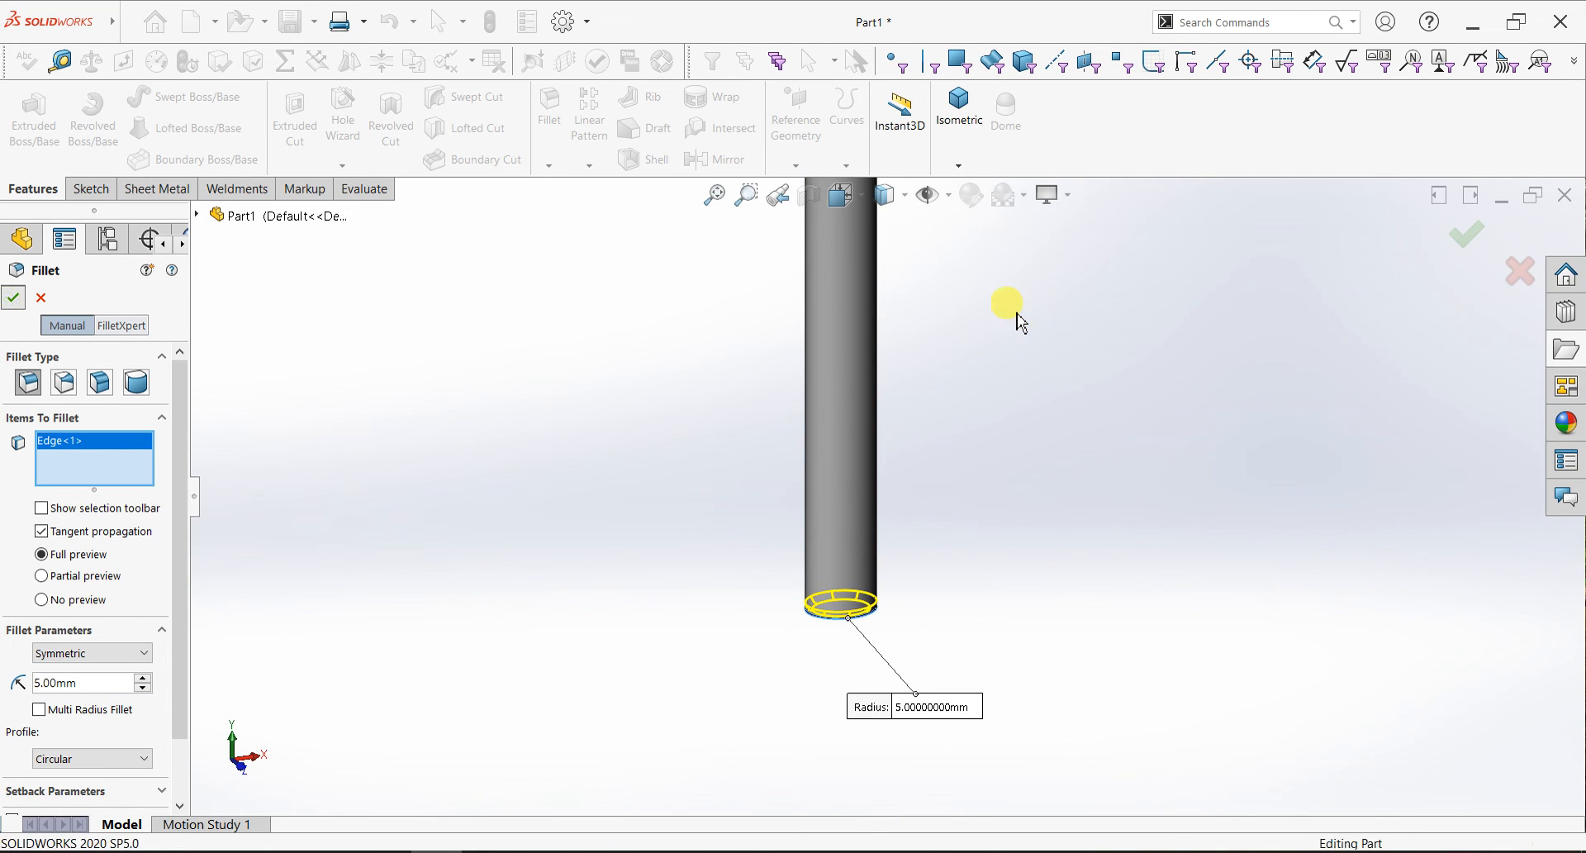
# - Apply the carbon steel appearance from the steel metals to the hammer
pyautogui.scroll(5, 971, 365)
pyautogui.scroll(-4, 906, 337)
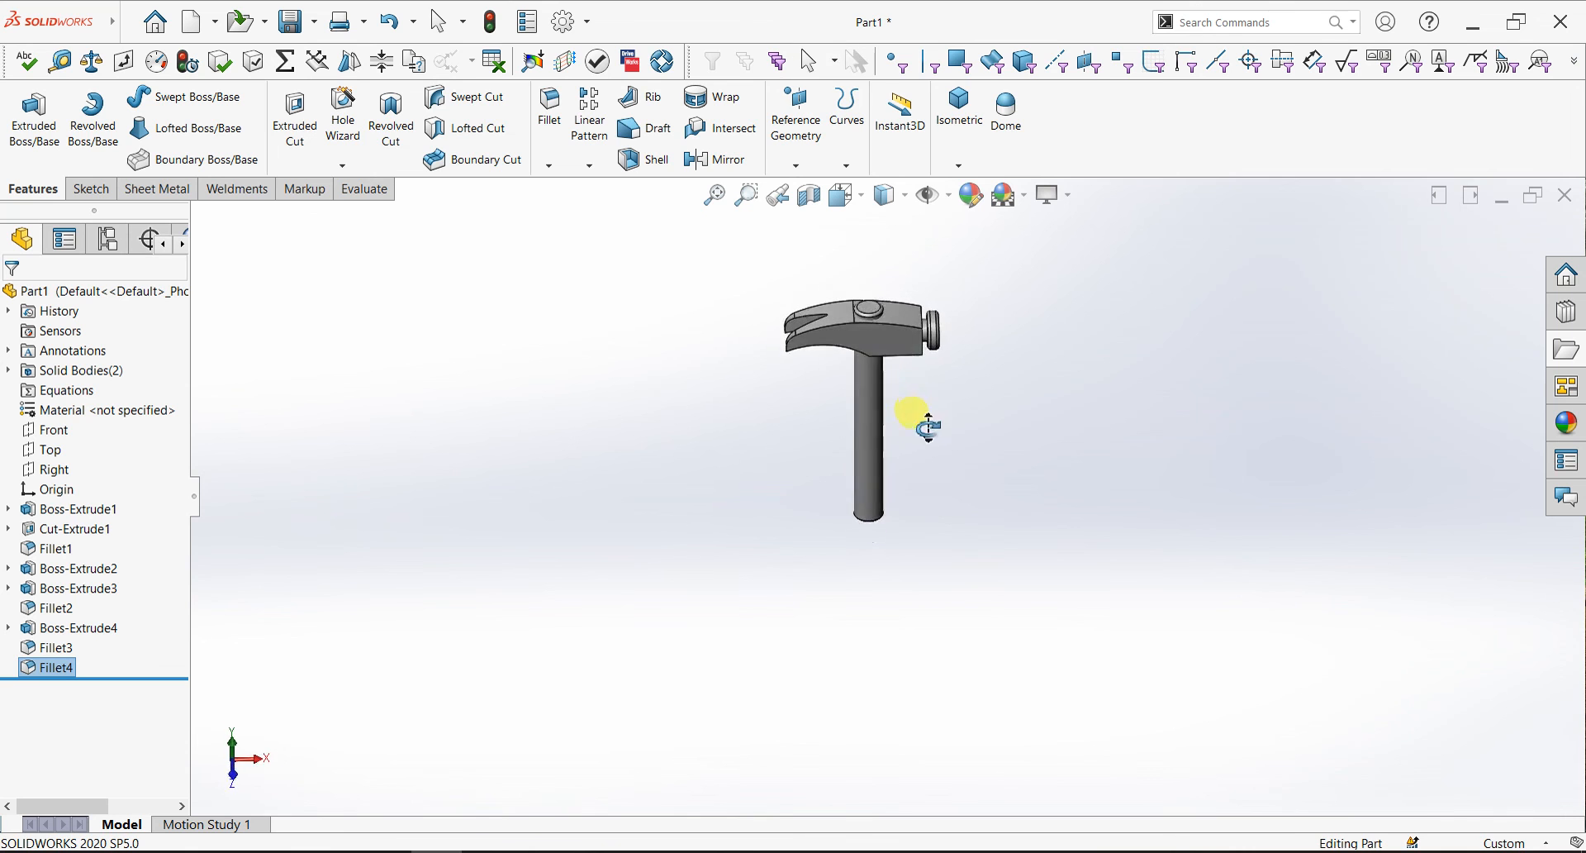
pyautogui.scroll(-3, 889, 368)
pyautogui.moveTo(1126, 567); pyautogui.dragTo(1078, 537, button='middle')
pyautogui.click(1564, 418)
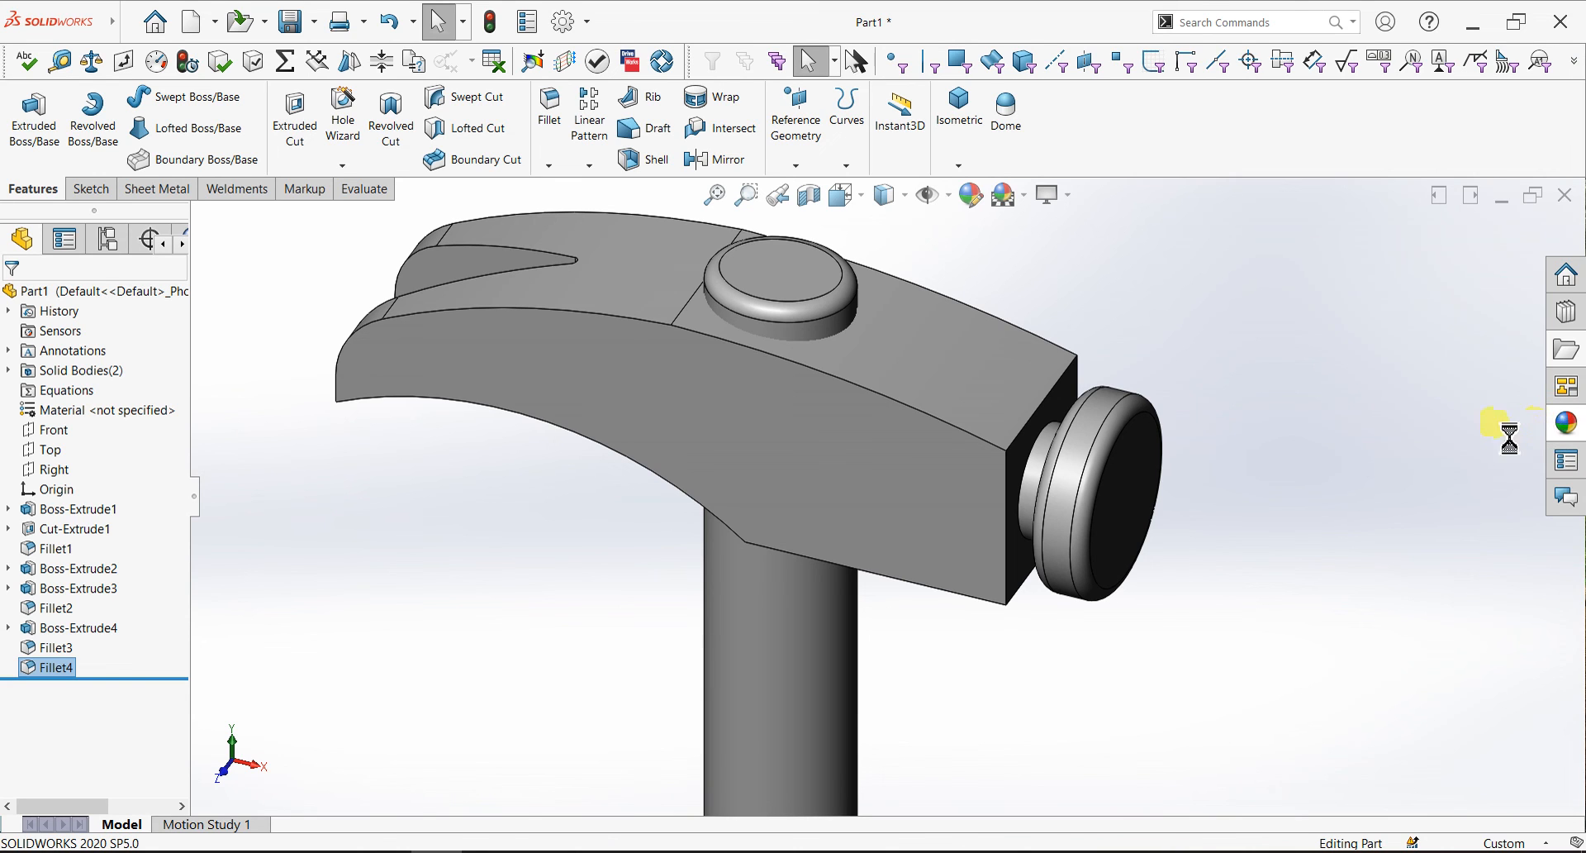
pyautogui.click(1423, 251)
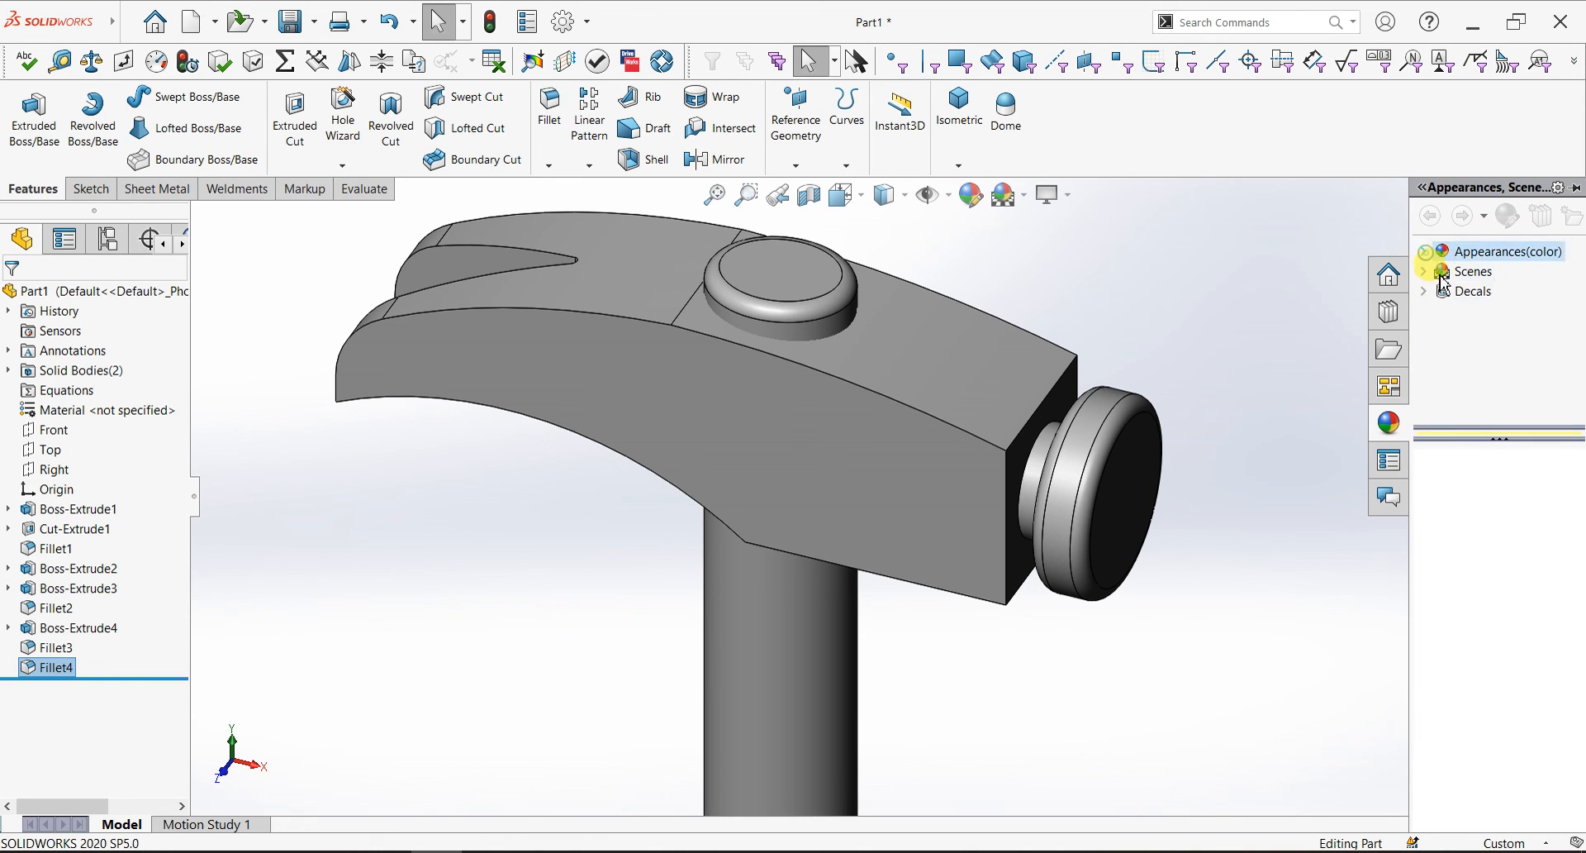
pyautogui.click(1443, 293)
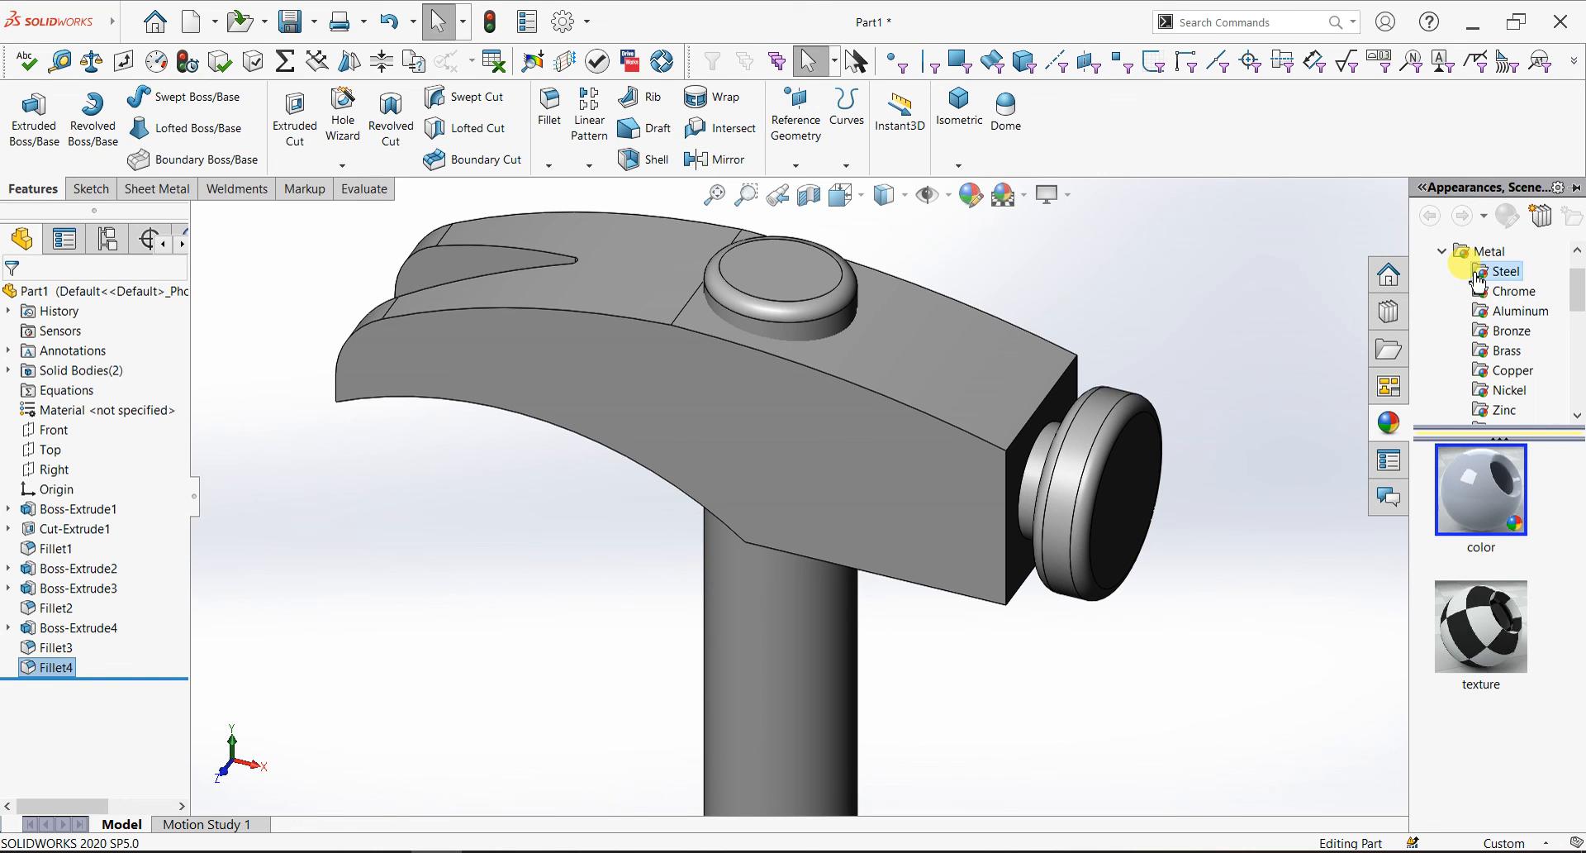
pyautogui.click(1477, 278)
pyautogui.scroll(-3, 1537, 587)
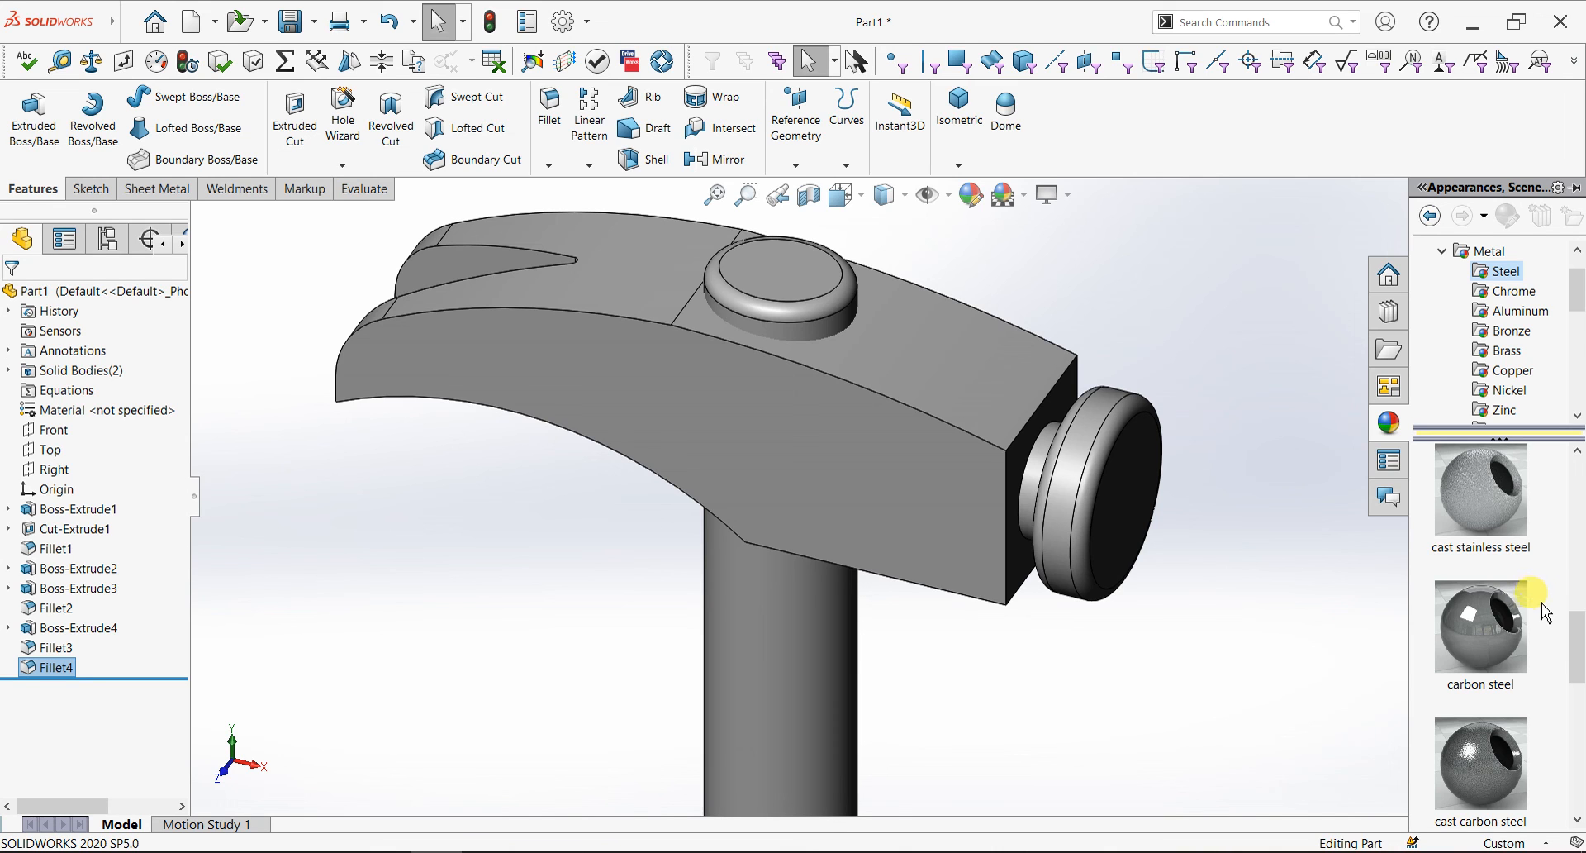
pyautogui.moveTo(1502, 660); pyautogui.dragTo(942, 465)
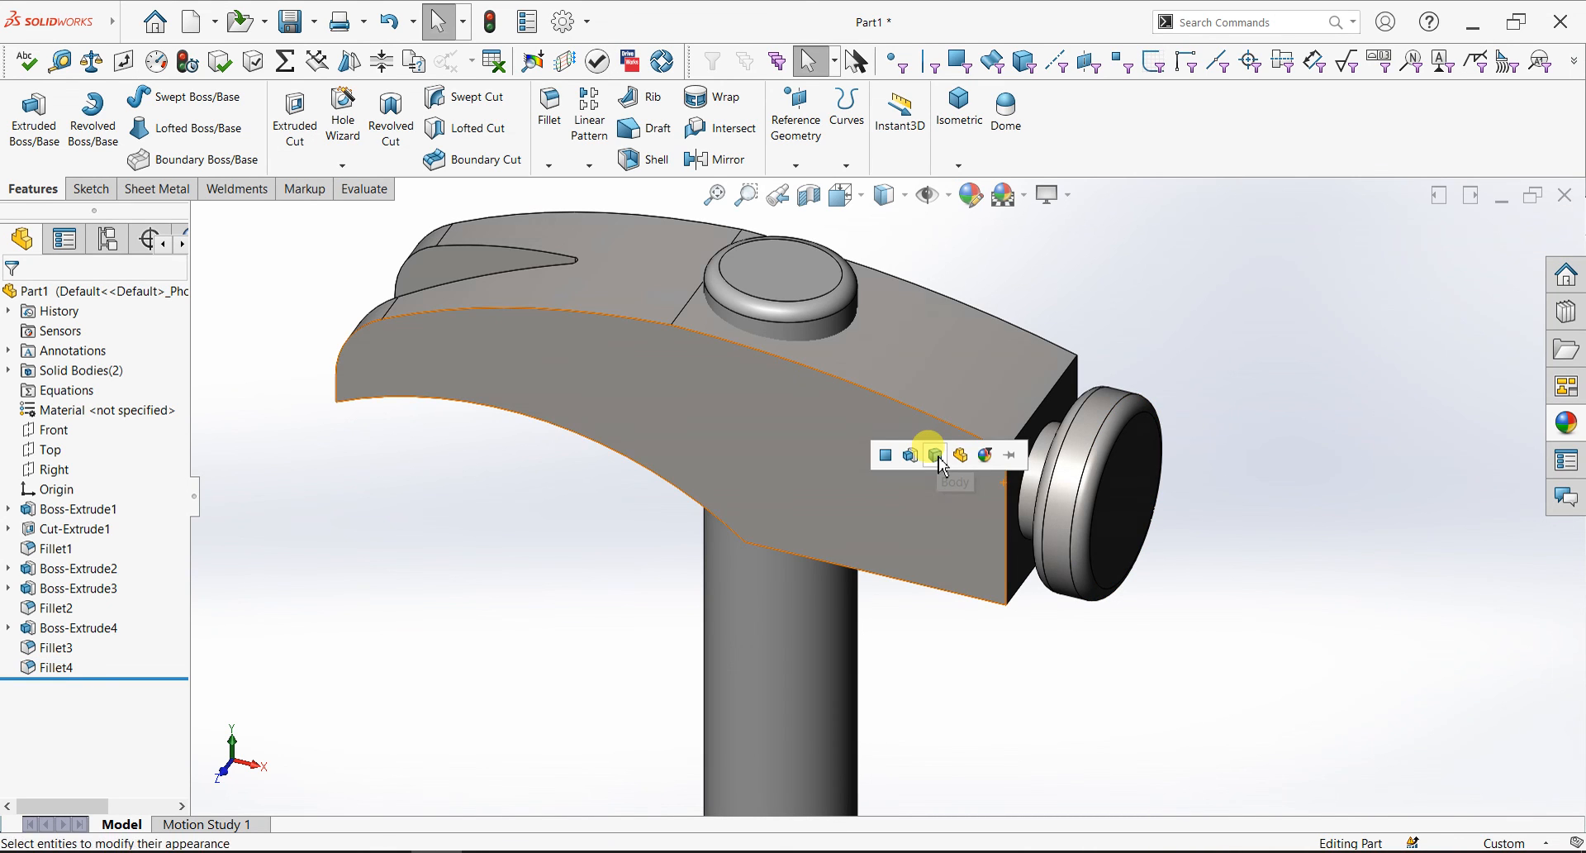
pyautogui.click(987, 454)
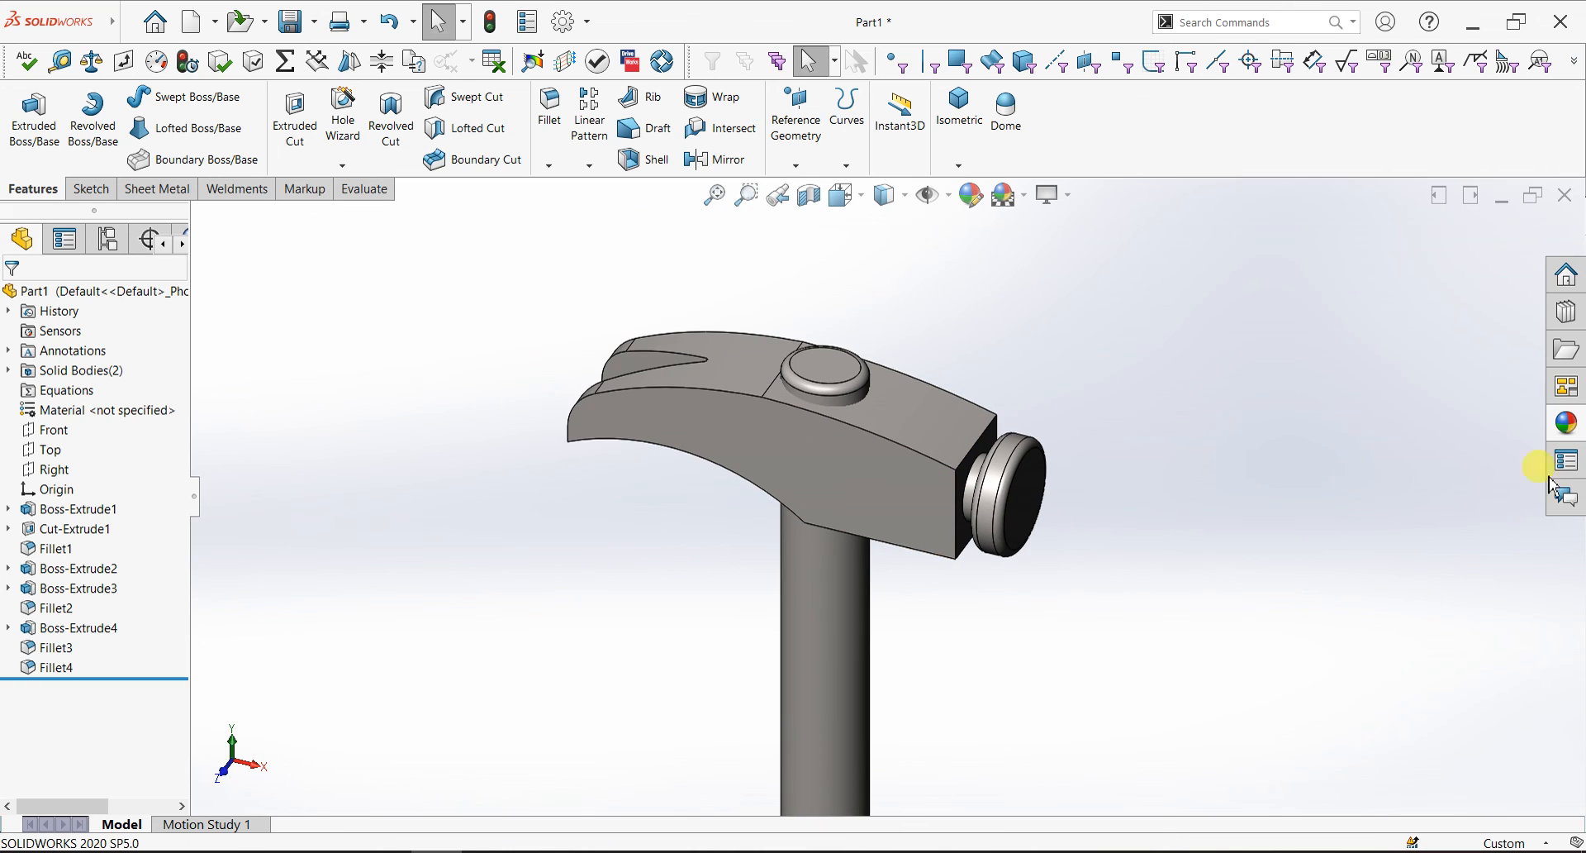
# - Apply an oak appearance from the organic wood materials to the handle body only
pyautogui.click(1567, 428)
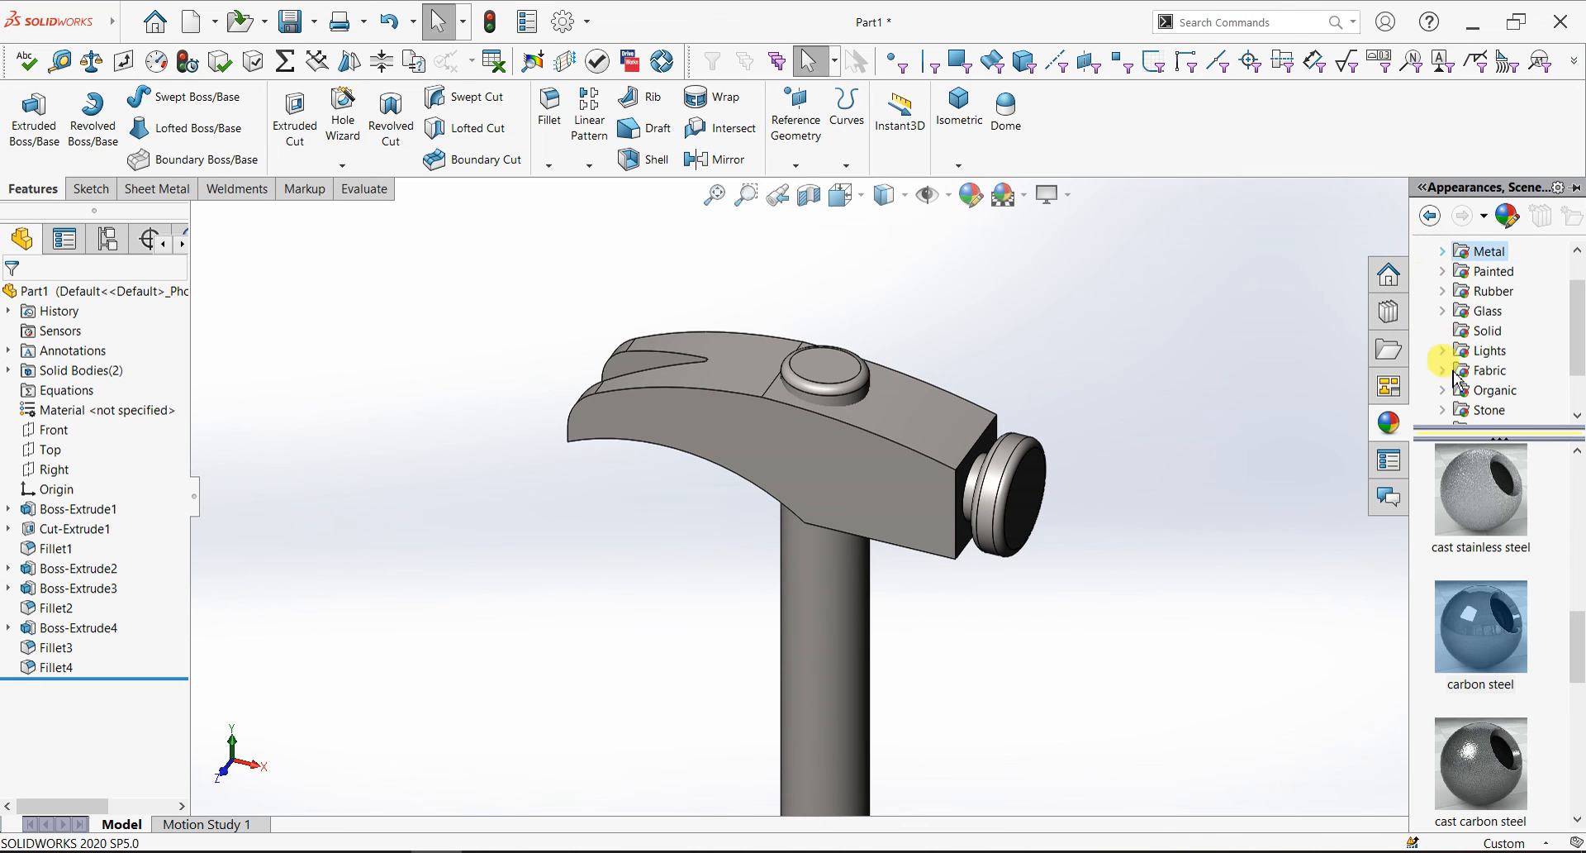
pyautogui.click(1458, 388)
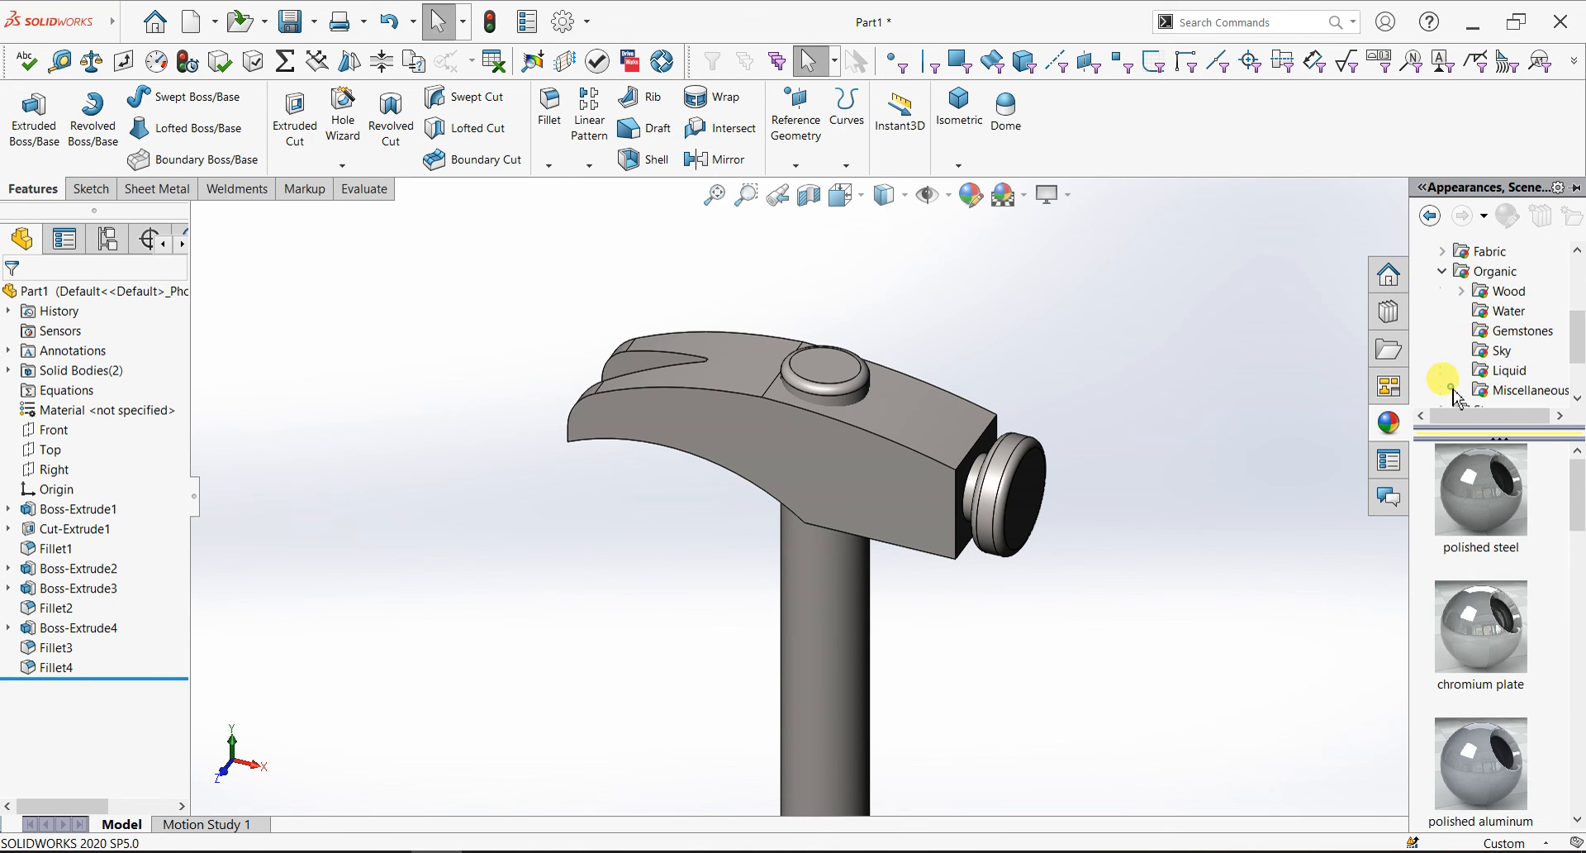
pyautogui.click(1467, 287)
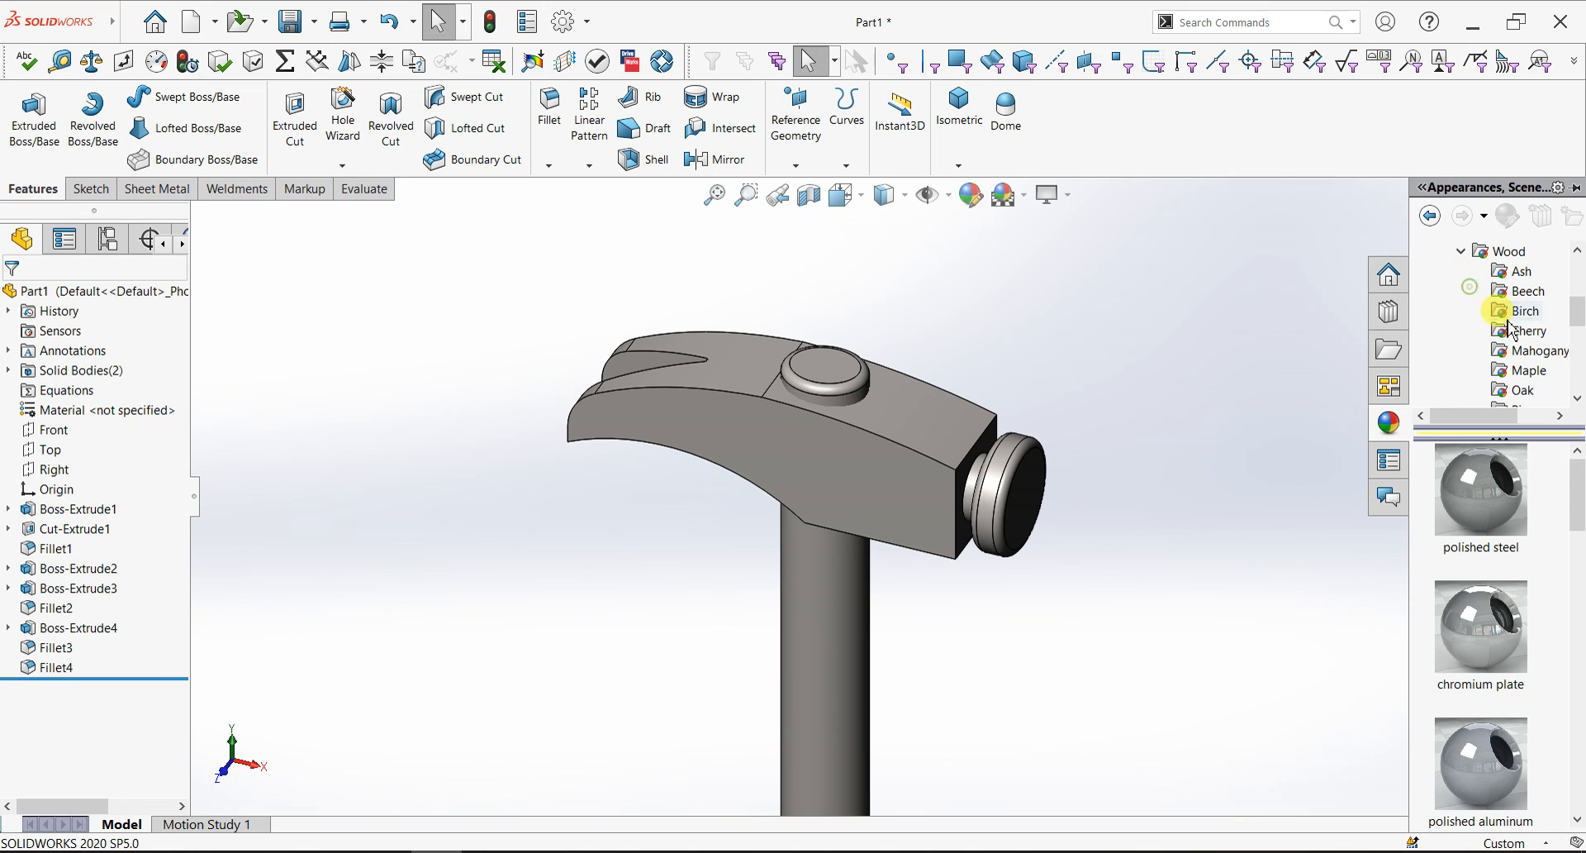
pyautogui.click(1517, 391)
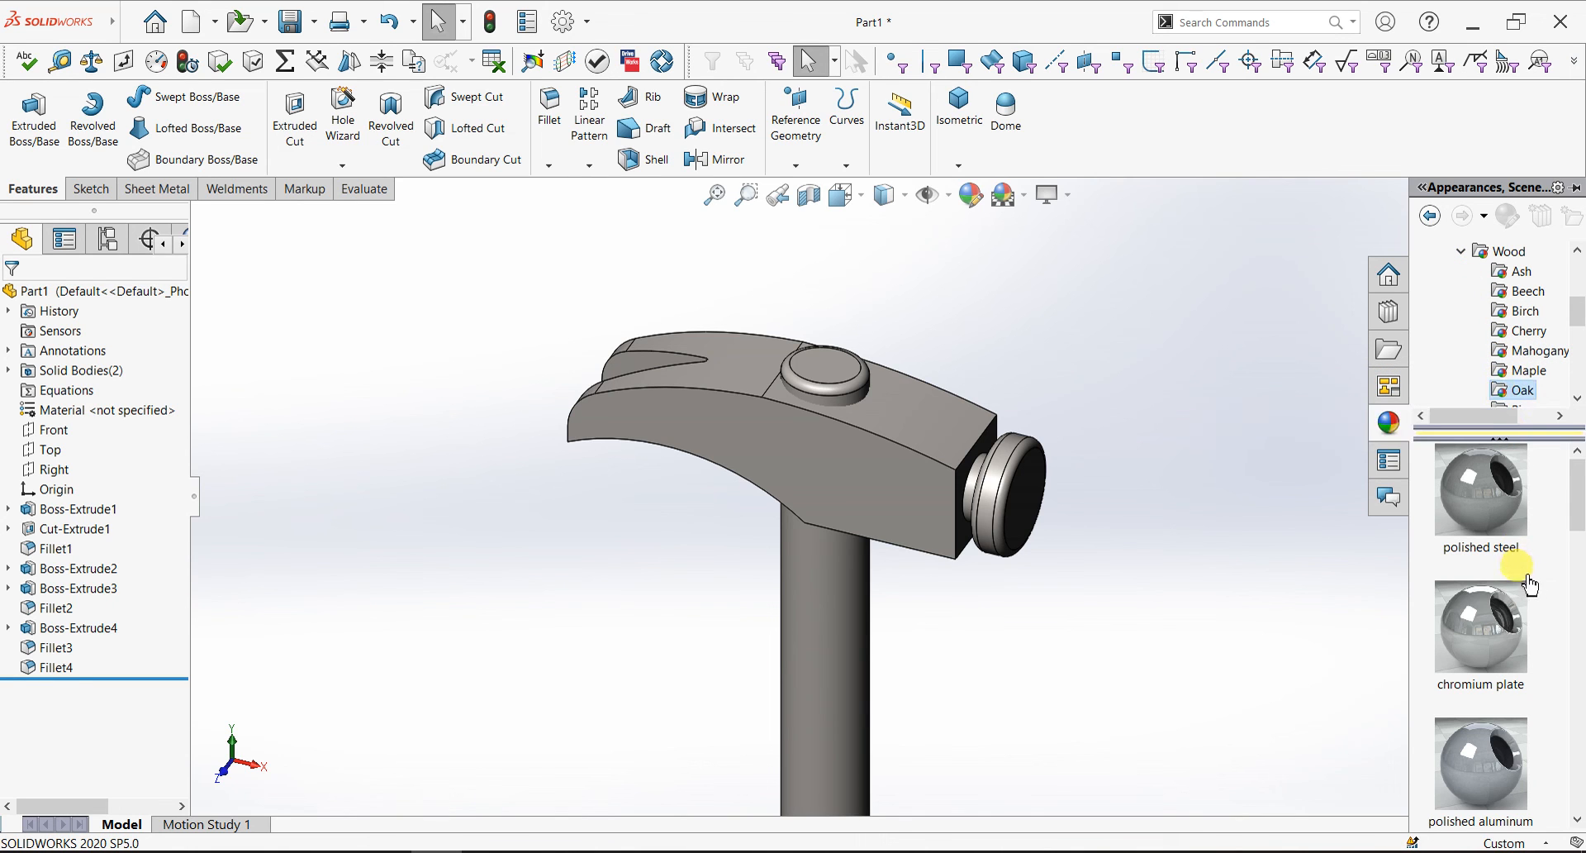
pyautogui.scroll(-4, 1522, 622)
pyautogui.moveTo(882, 651); pyautogui.dragTo(881, 616, button='middle')
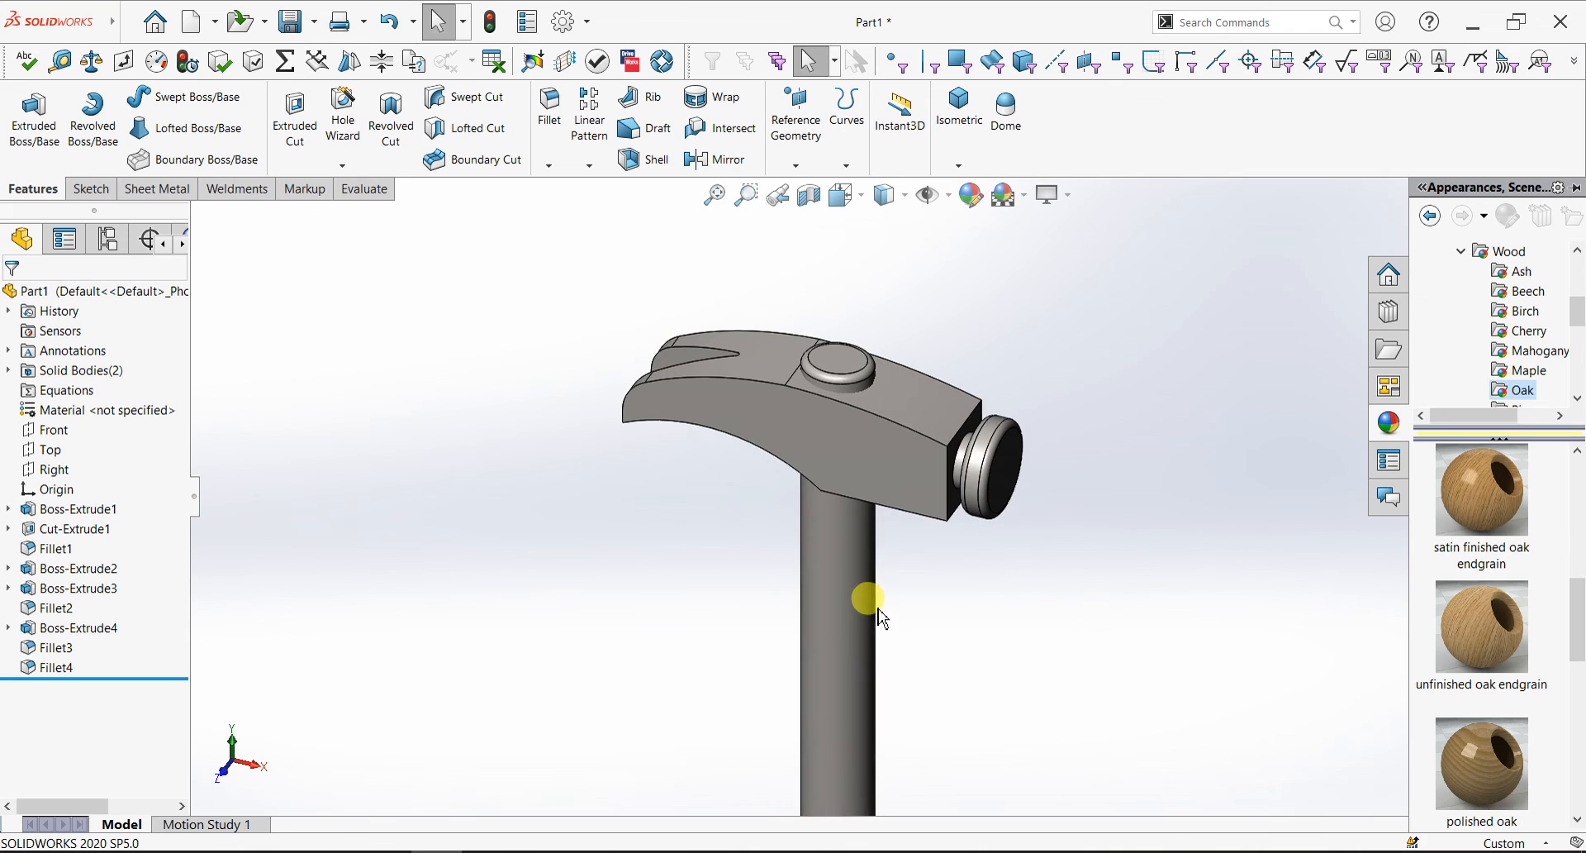
pyautogui.scroll(-5, 1450, 642)
pyautogui.scroll(8, 1451, 643)
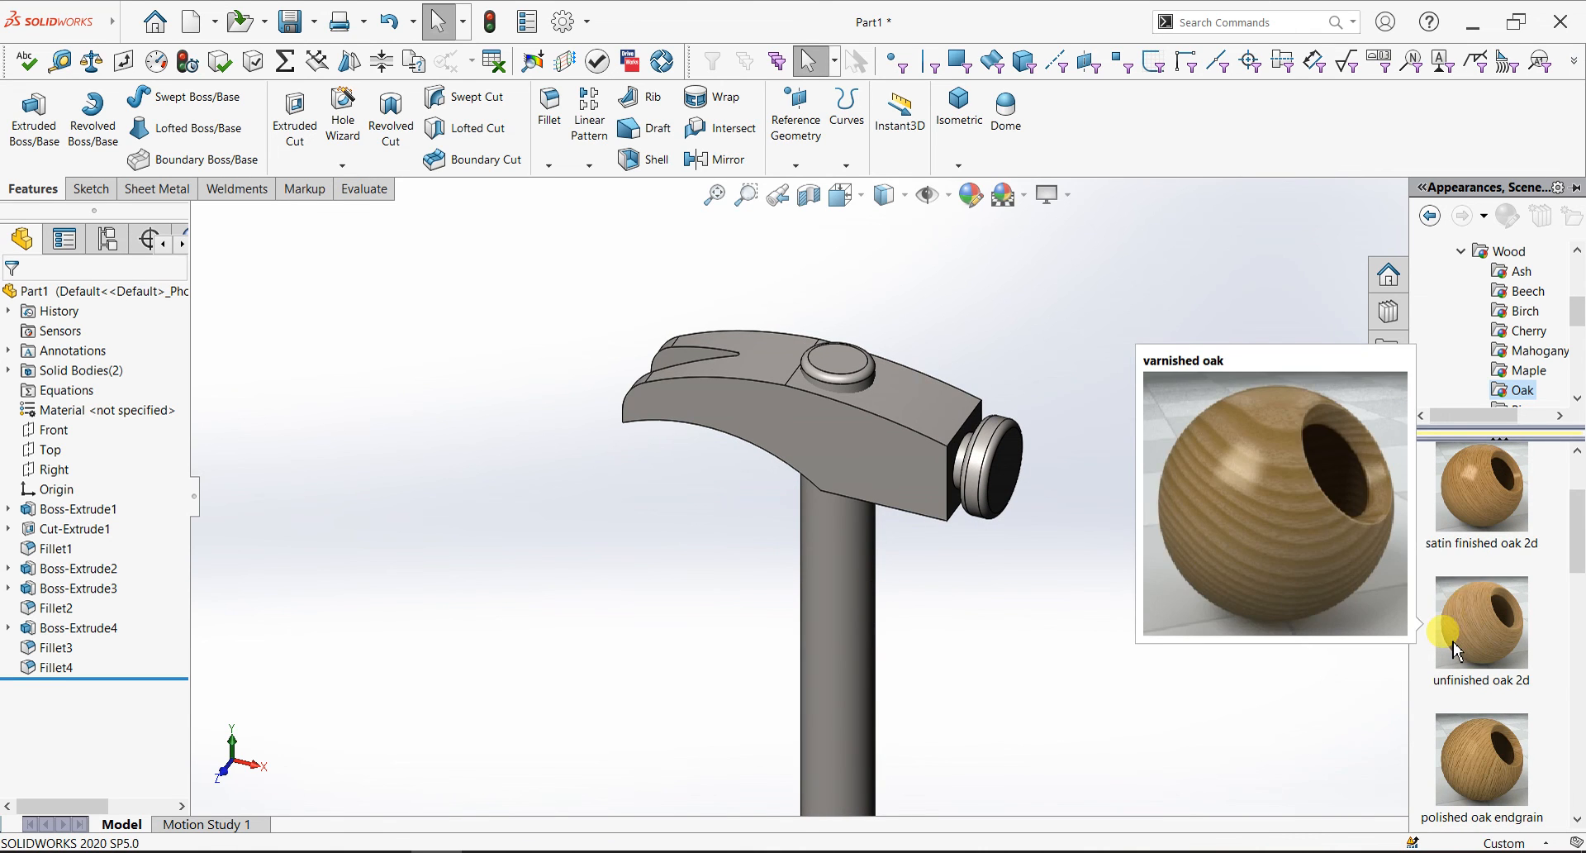
pyautogui.moveTo(1477, 514); pyautogui.dragTo(1568, 438)
pyautogui.click(1568, 427)
pyautogui.moveTo(1490, 634); pyautogui.dragTo(856, 645)
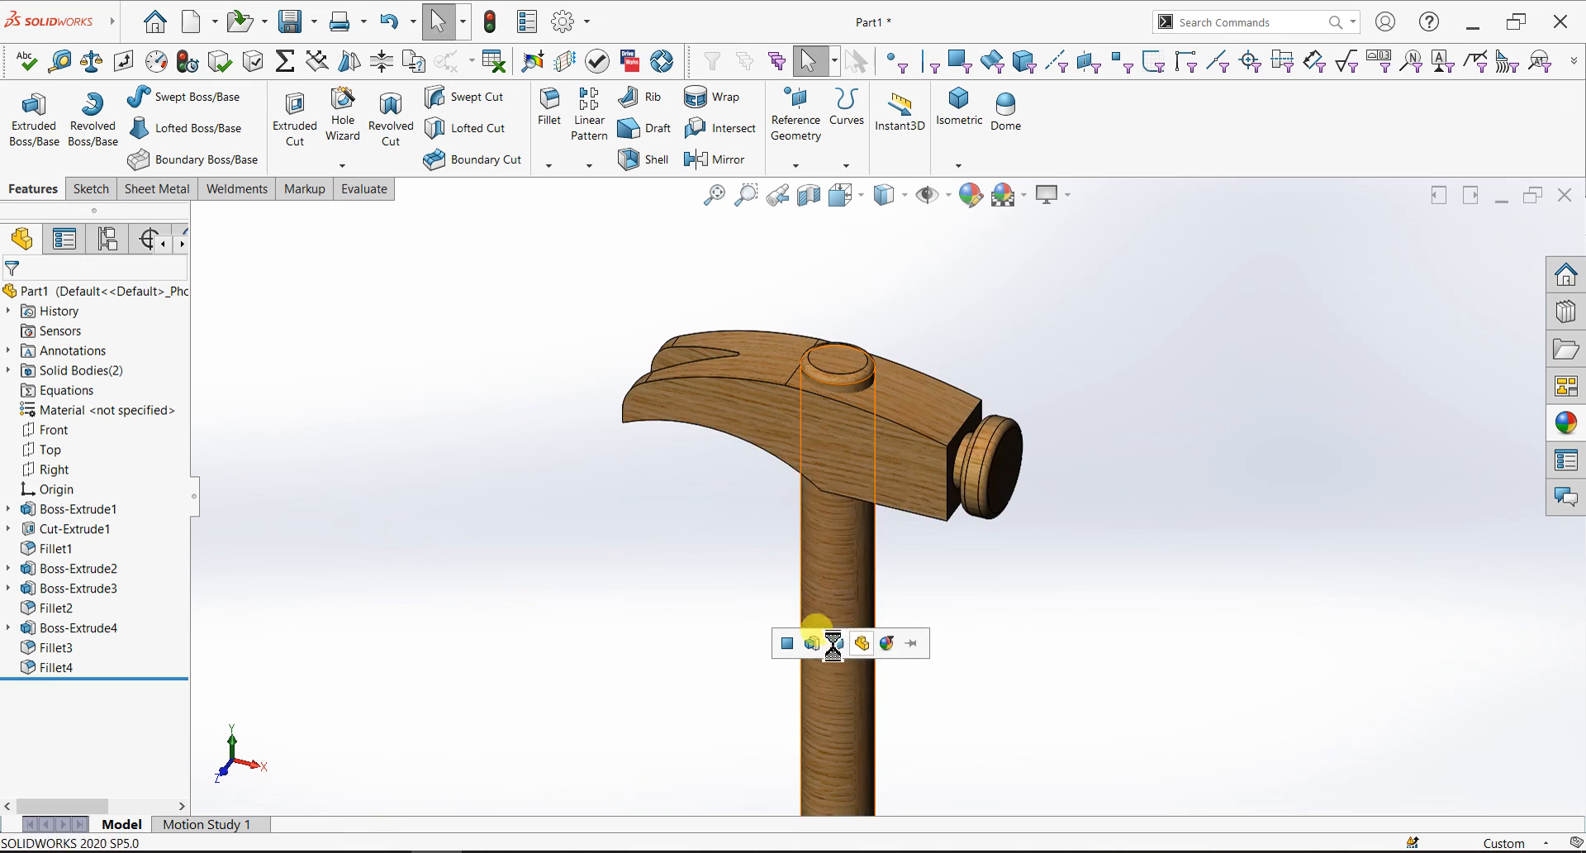
pyautogui.click(836, 643)
# - Turn on RealView graphics and shadows in shaded mode for the hammer display
pyautogui.scroll(2, 1044, 621)
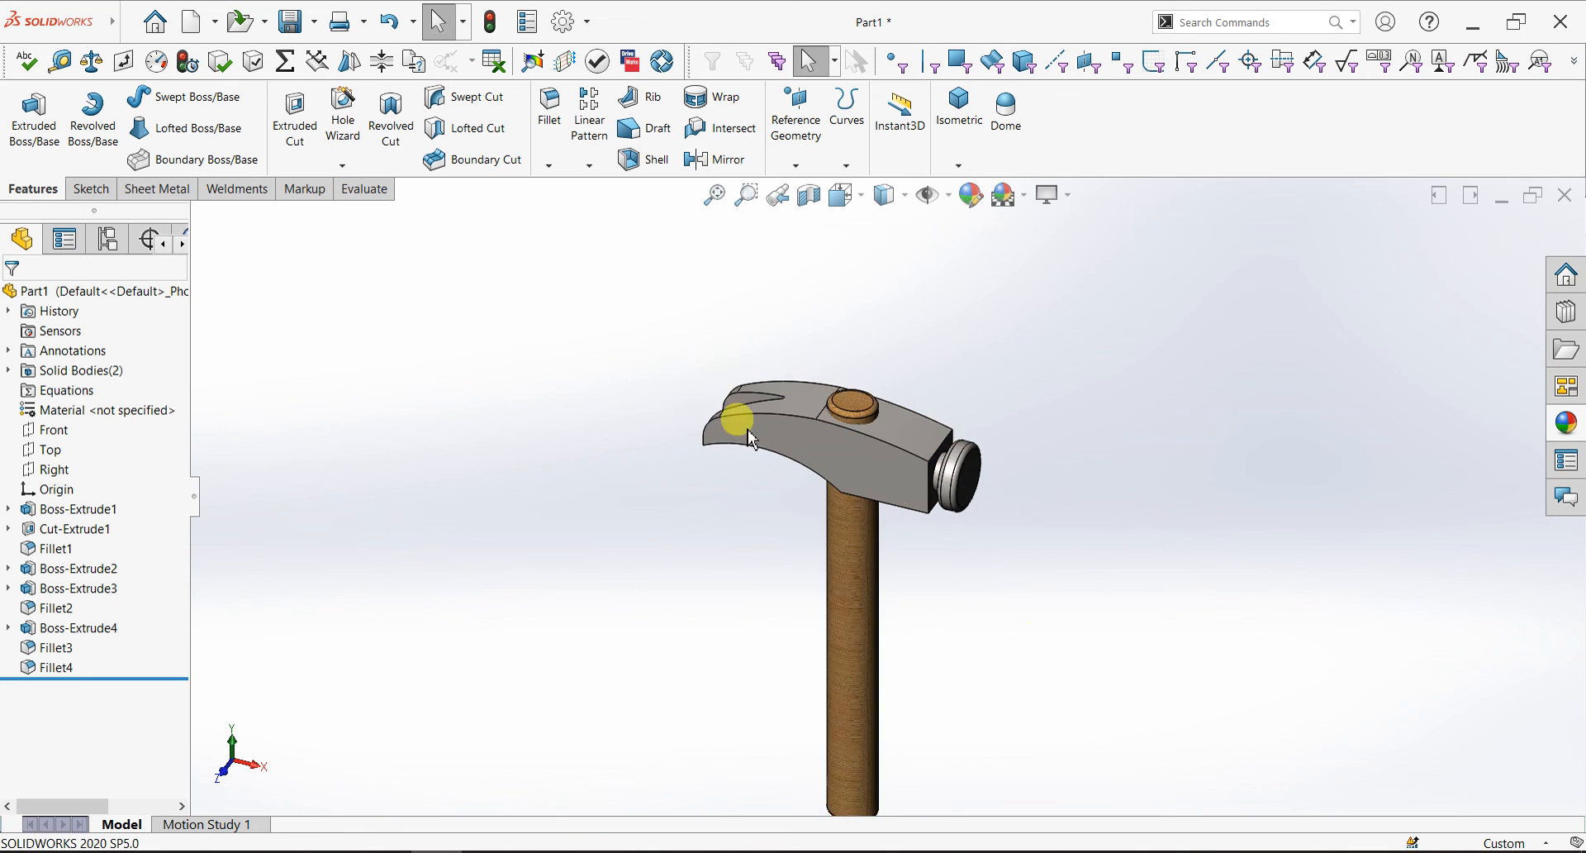
pyautogui.scroll(-2, 744, 430)
pyautogui.click(1065, 208)
pyautogui.click(1065, 225)
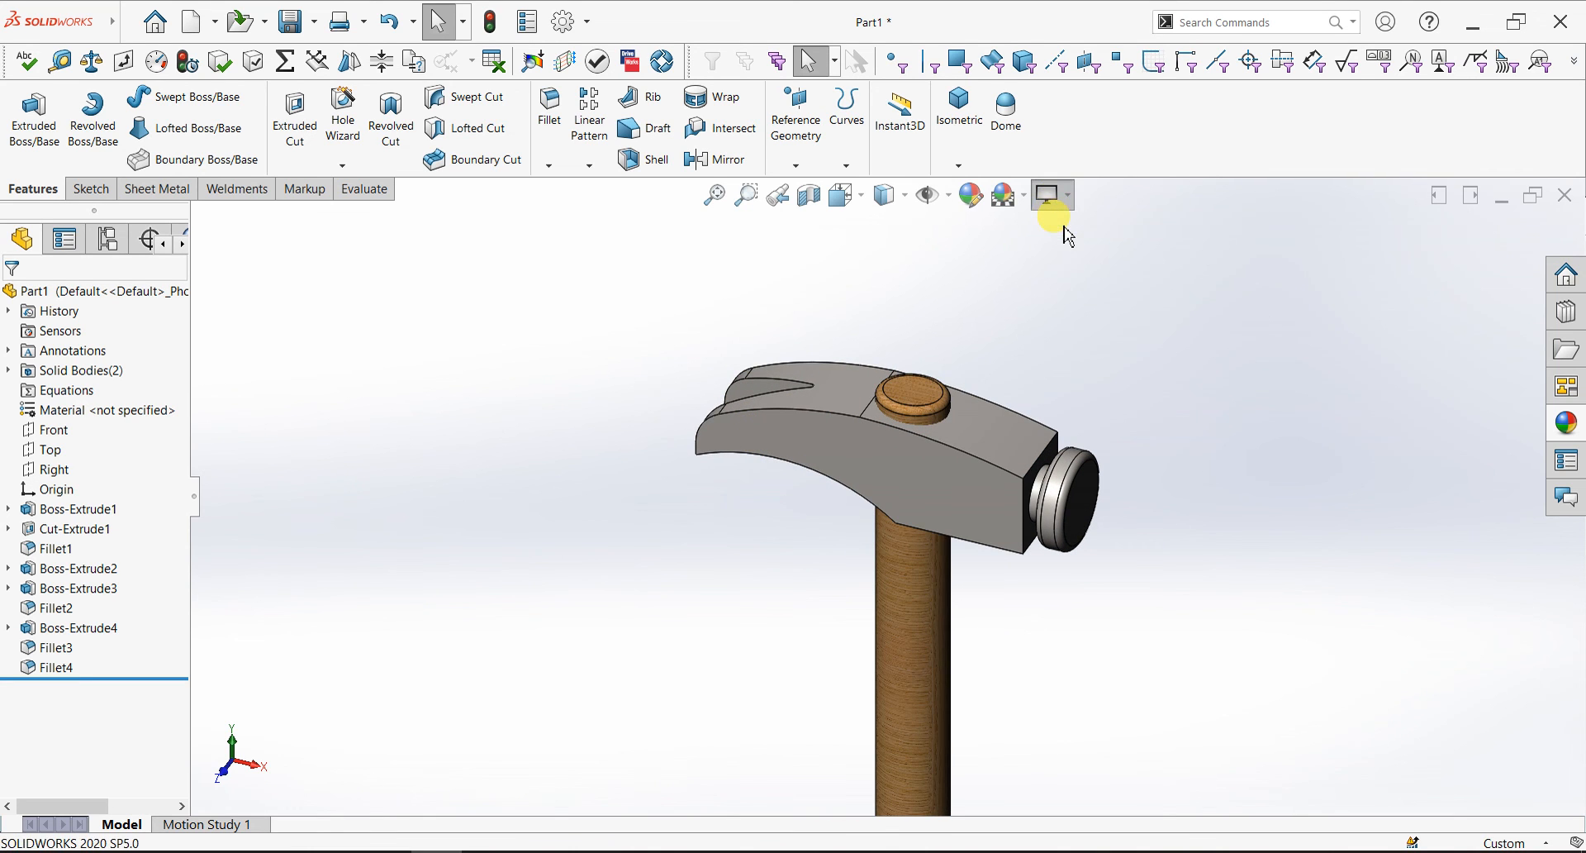
pyautogui.click(1067, 198)
pyautogui.click(1064, 240)
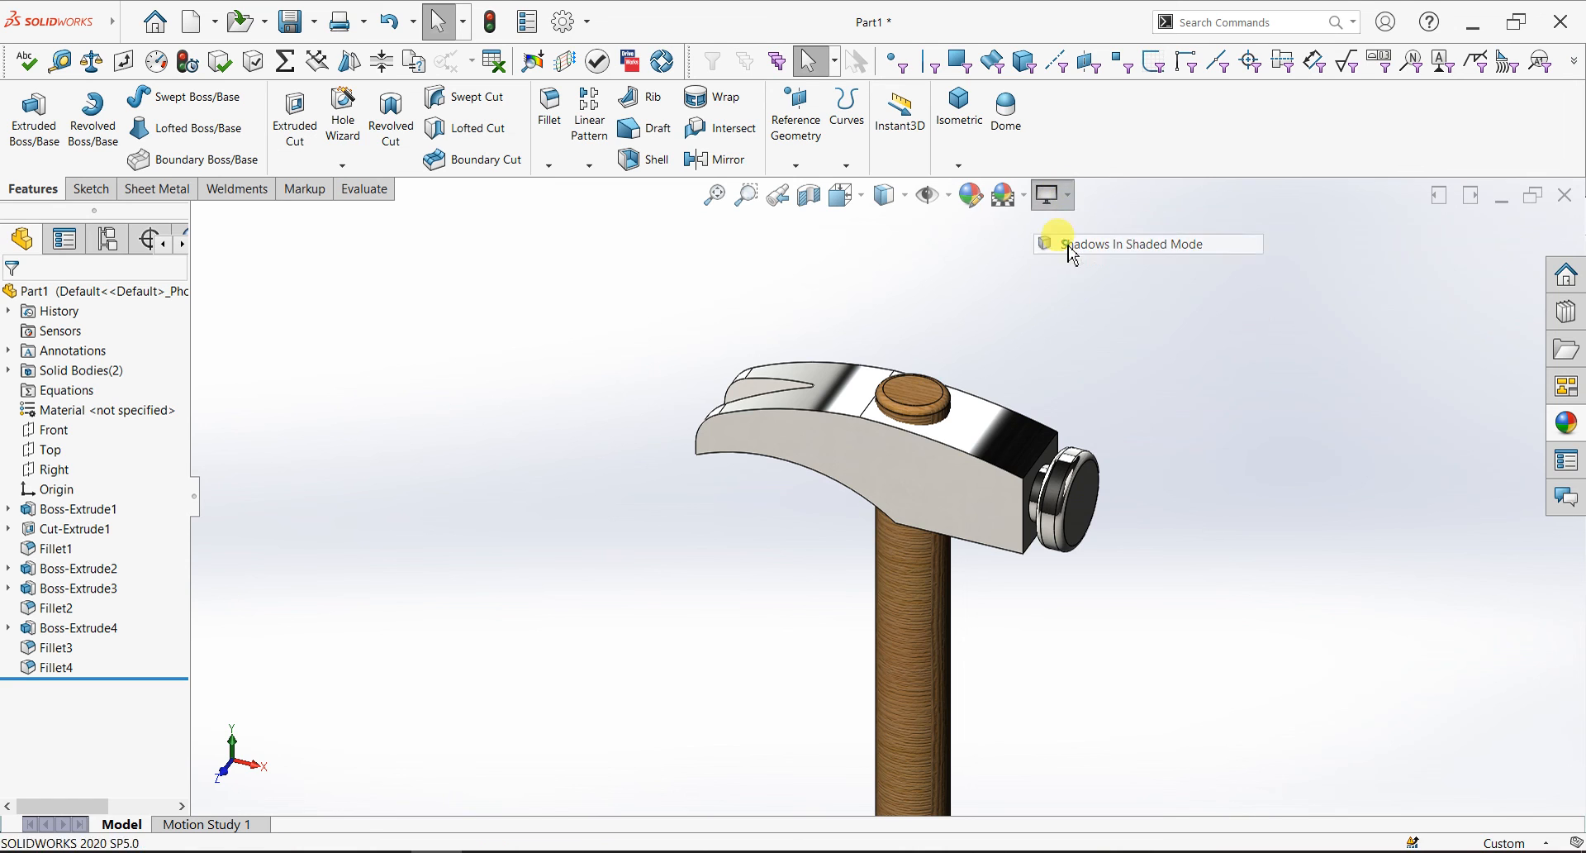
# - Inspect the finished hammer with its shadow and reflection, and show it in the isometric orientation
pyautogui.scroll(2, 1099, 560)
pyautogui.scroll(-3, 950, 577)
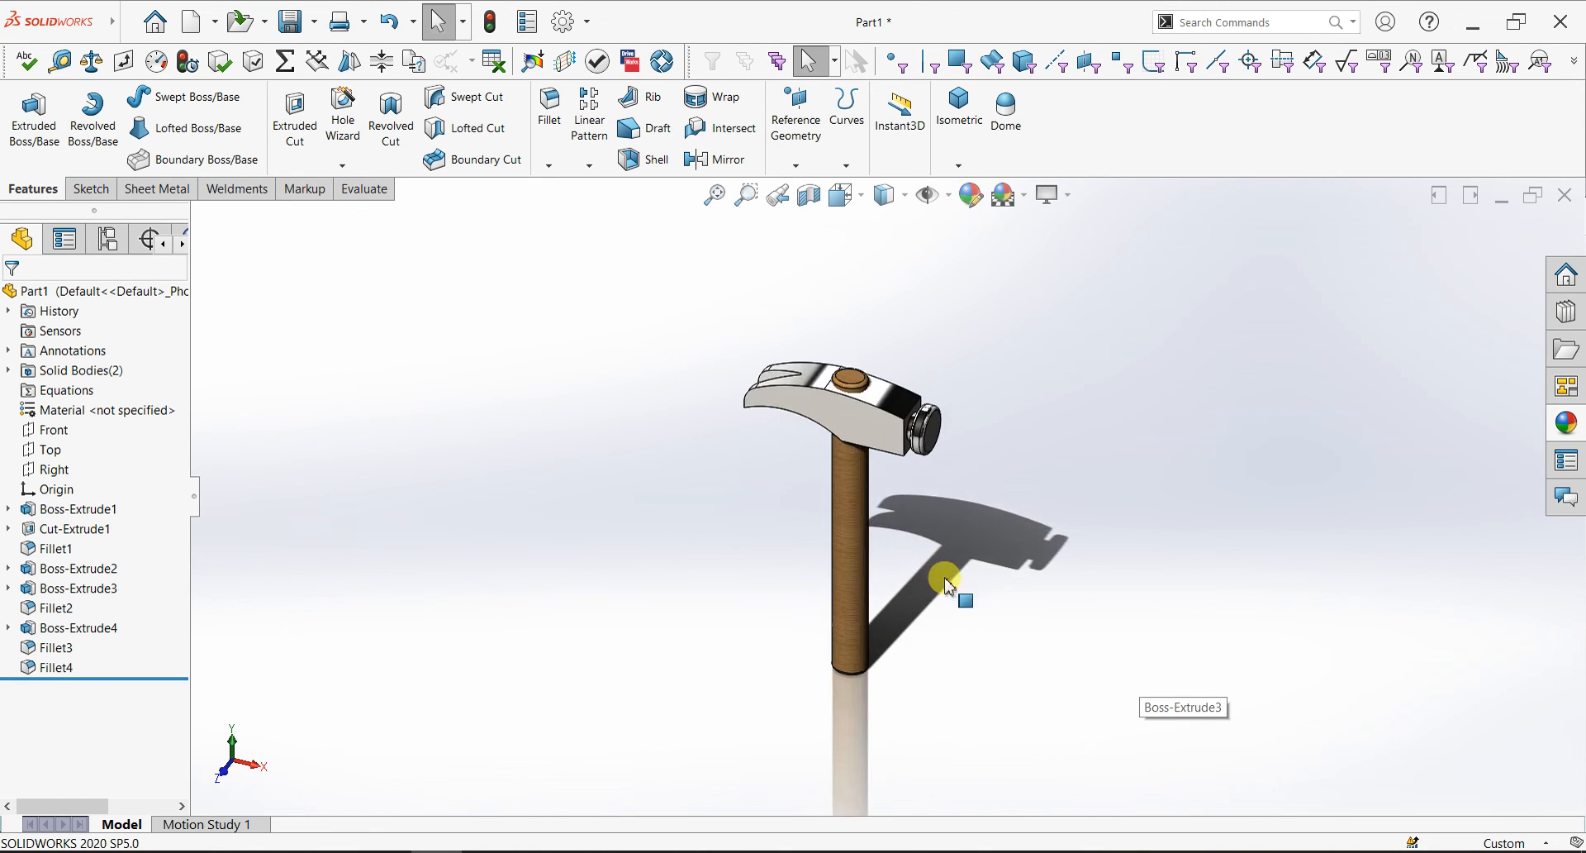
pyautogui.scroll(2, 860, 672)
pyautogui.scroll(-2, 886, 673)
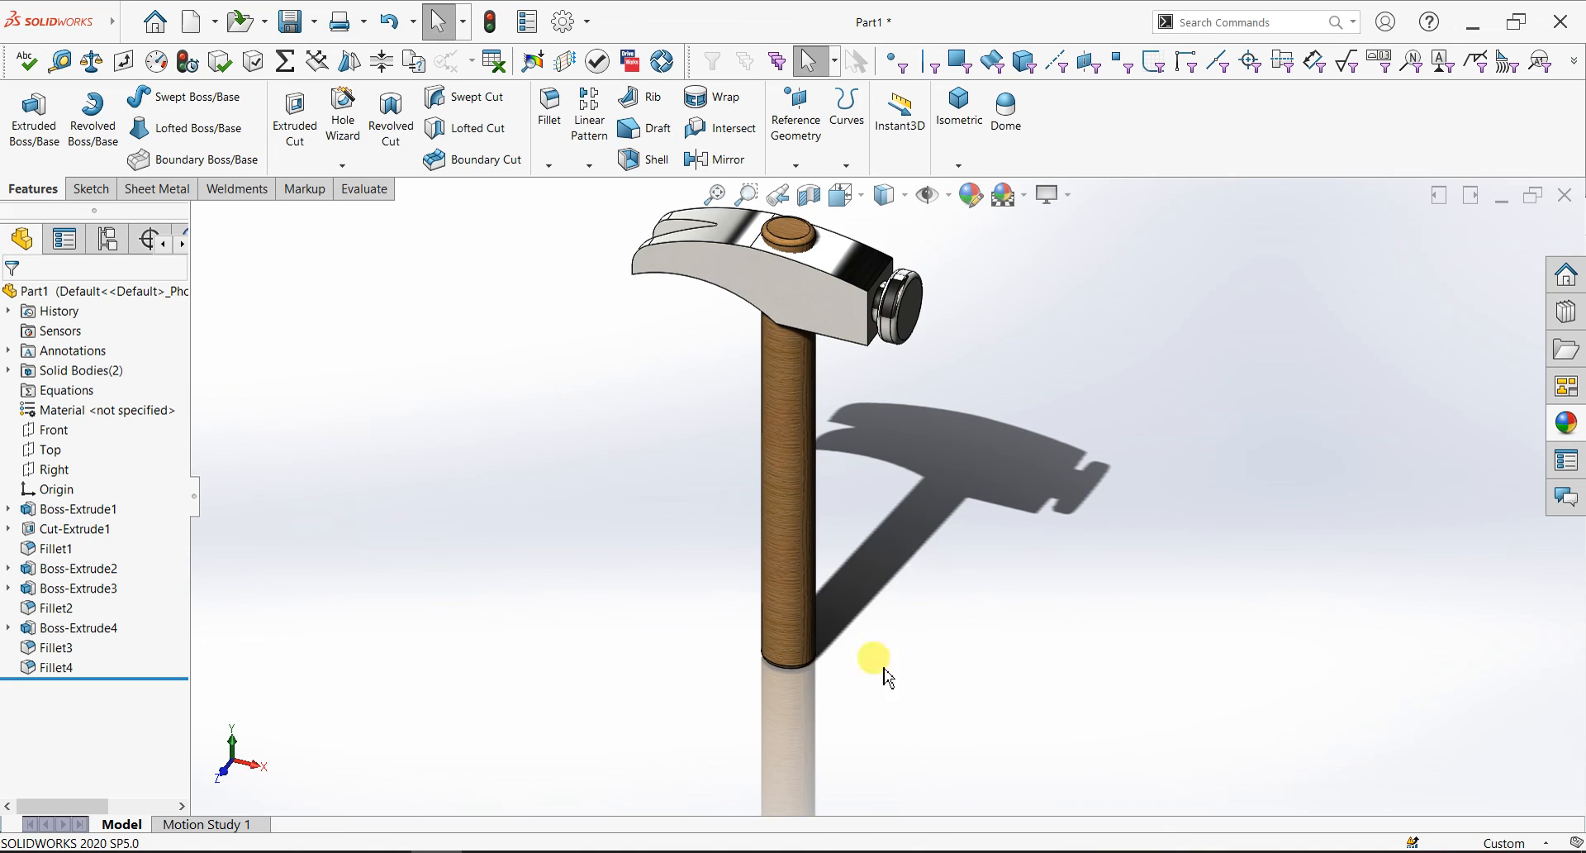
pyautogui.press('space')
pyautogui.press('space')
pyautogui.press('space')
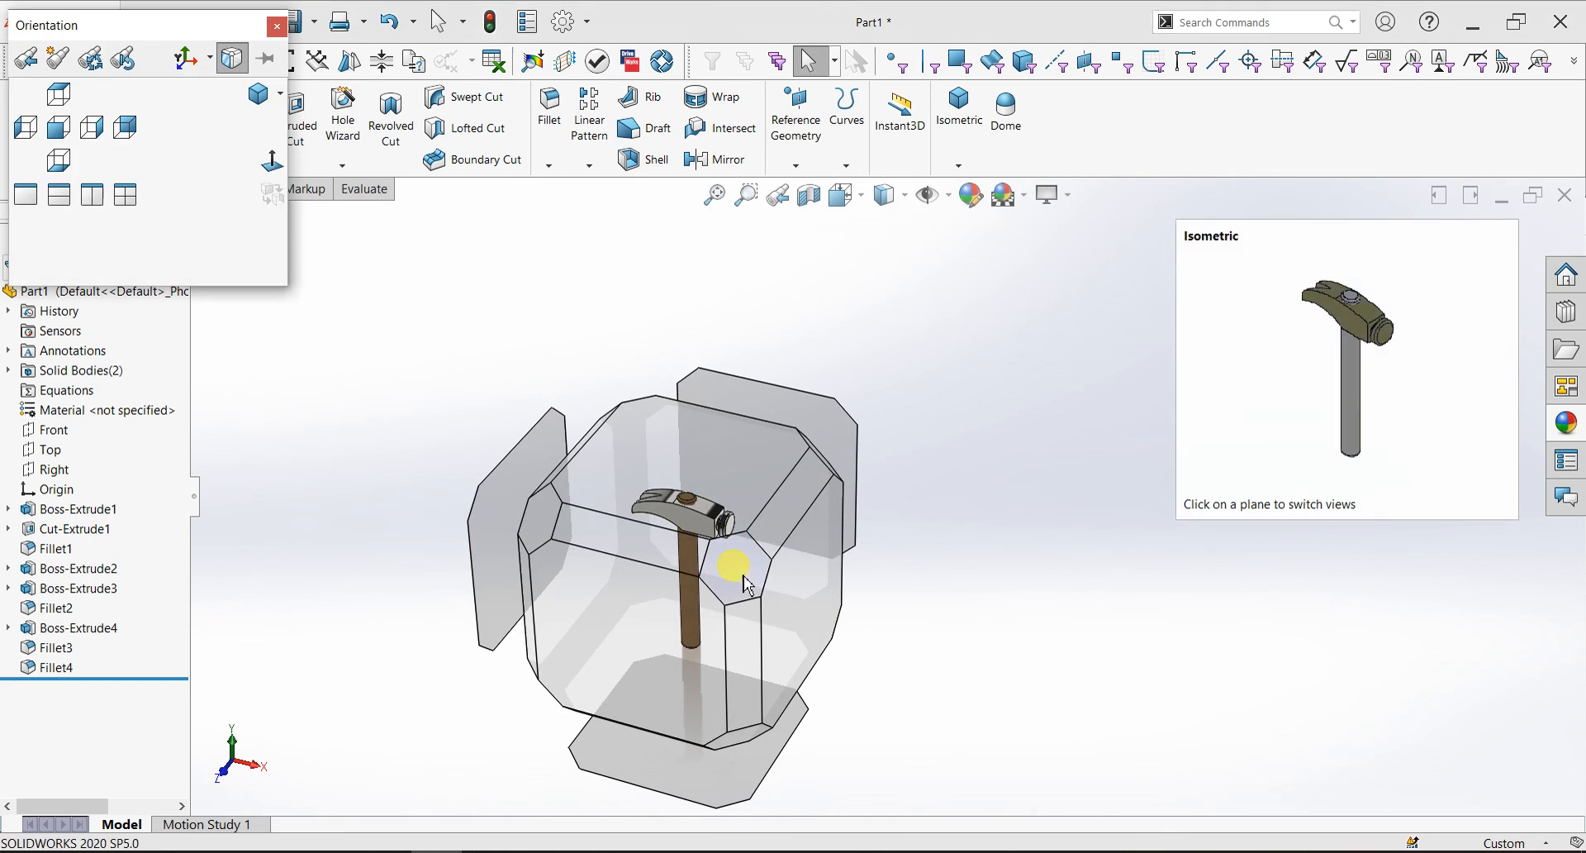
pyautogui.click(747, 584)
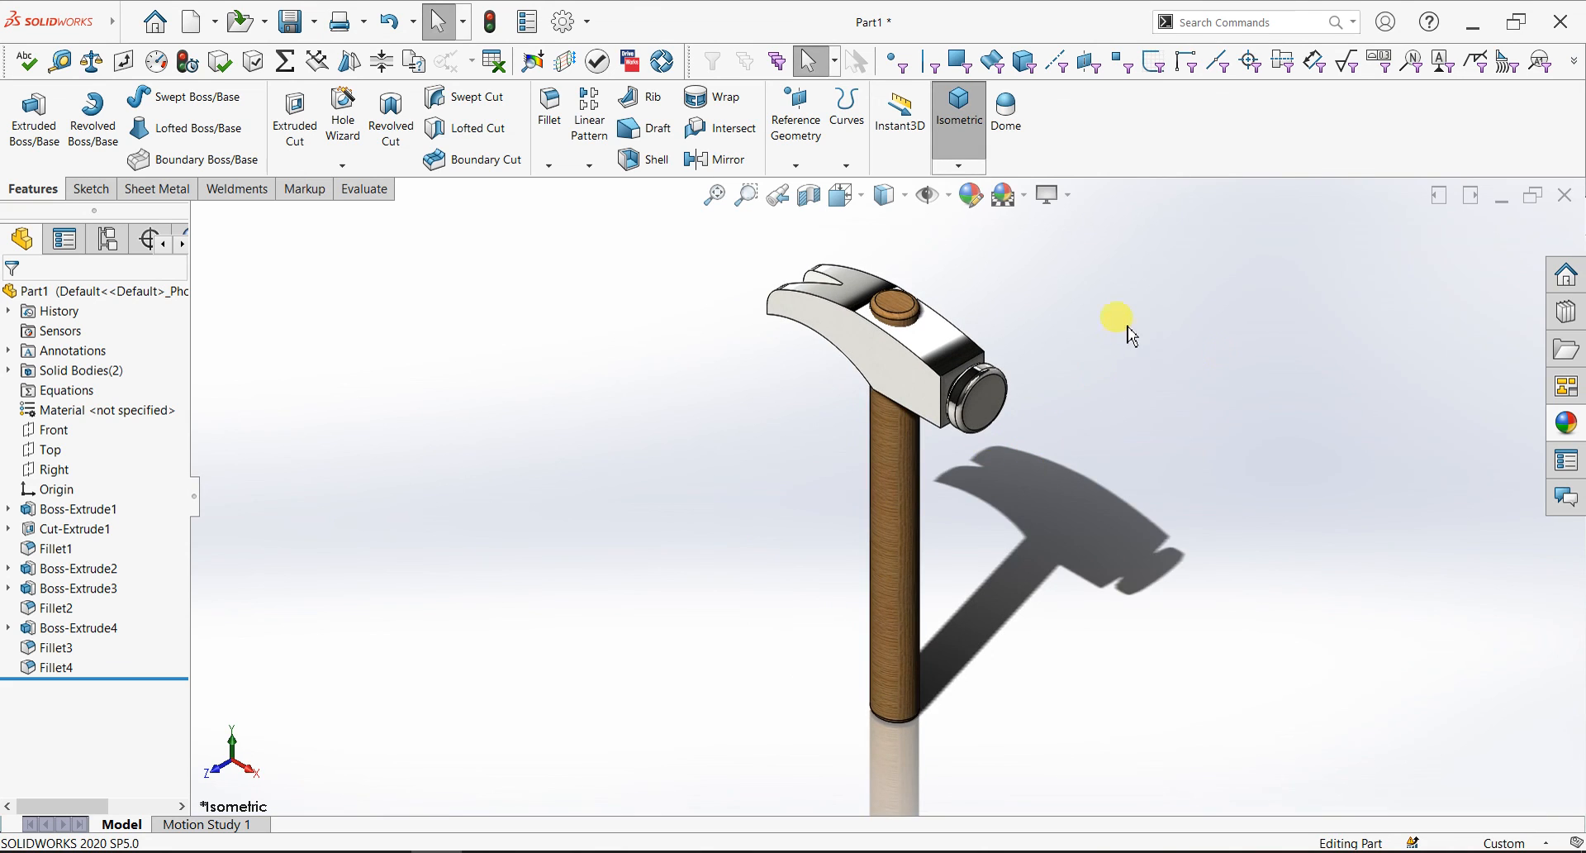
pyautogui.scroll(-1, 1247, 267)
pyautogui.scroll(1, 1215, 430)
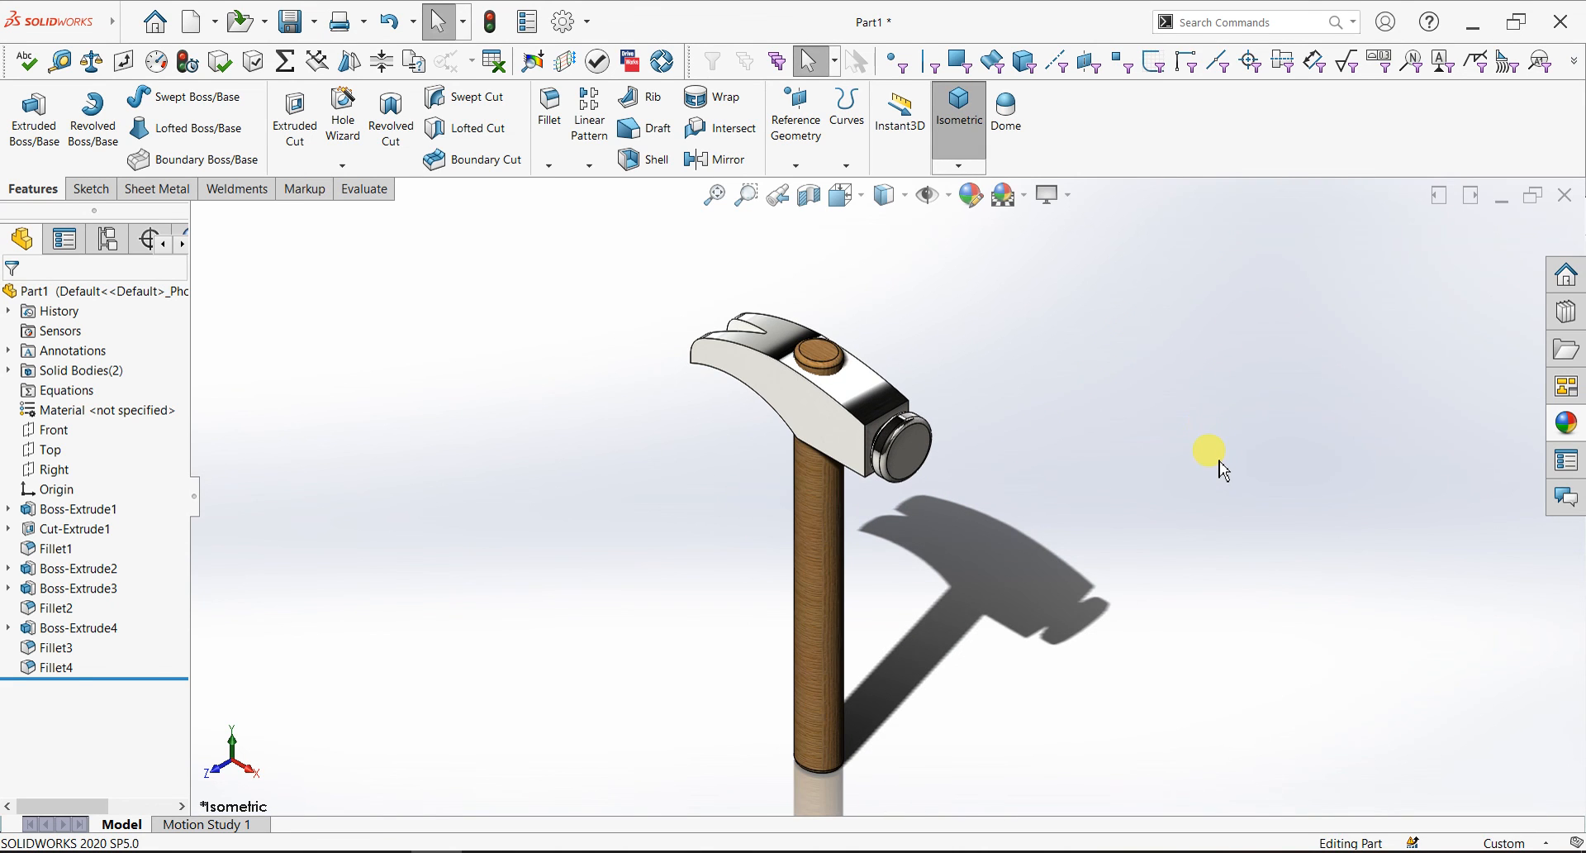